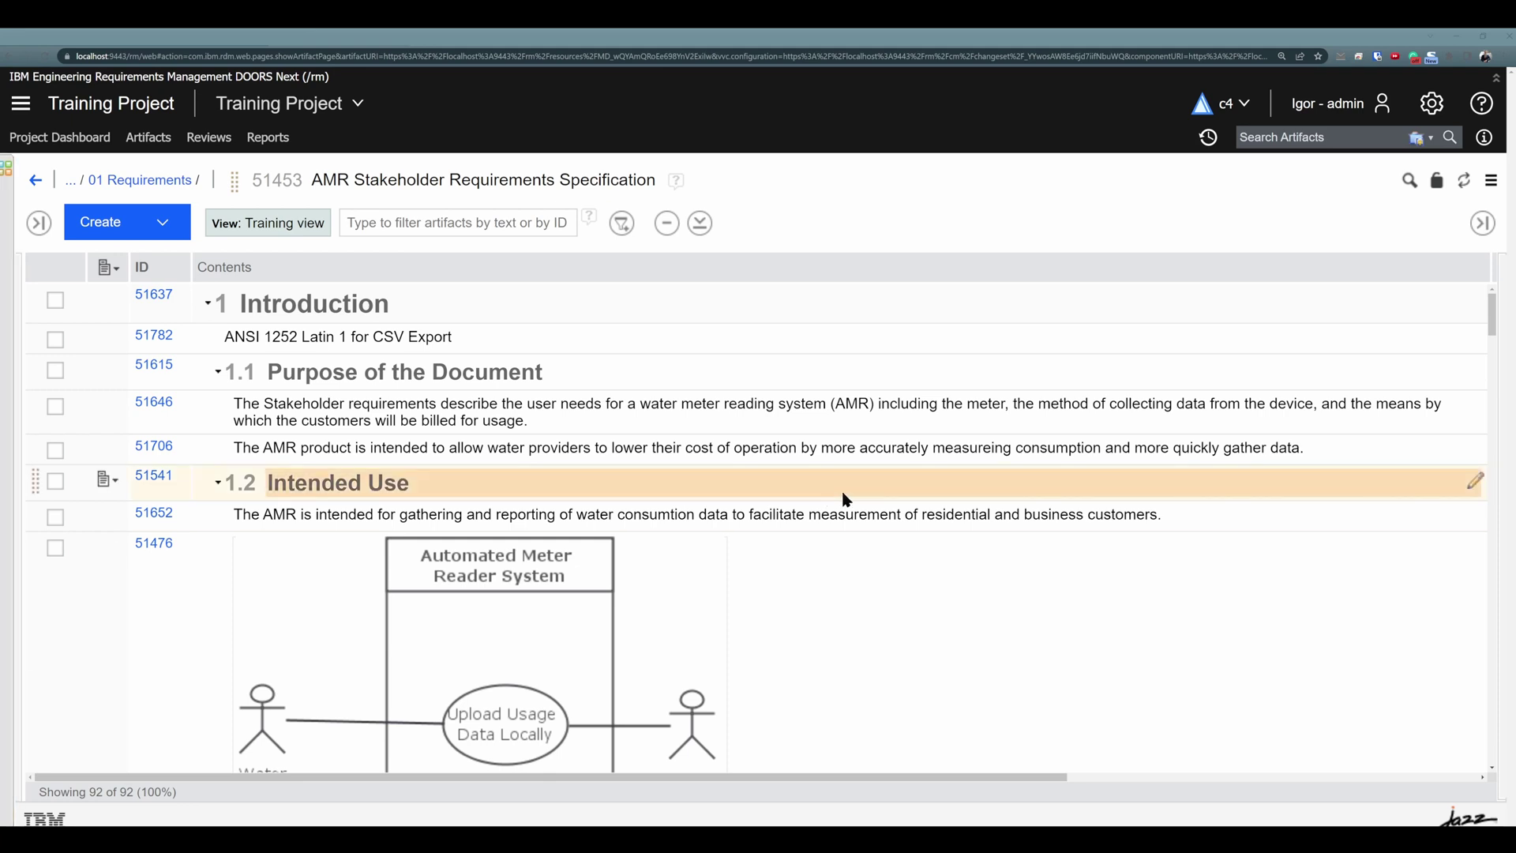
# Read through the requirements of the AMR Stakeholder Requirements Specification, from the Introduction down to section 2.6 Regulatory
pyautogui.scroll(-6, 900, 498)
pyautogui.scroll(-10, 898, 492)
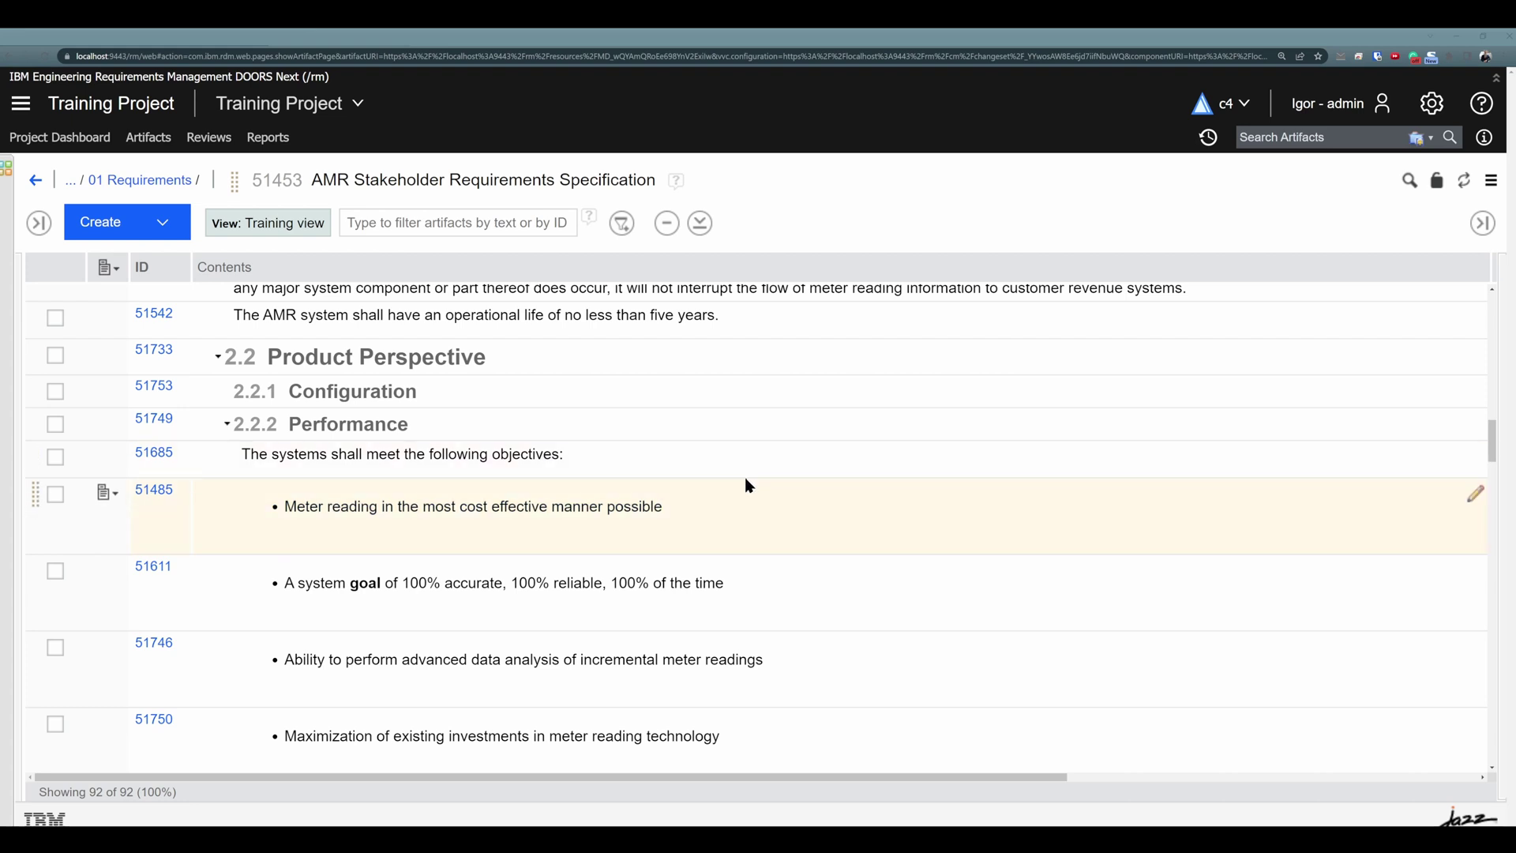
pyautogui.scroll(-4, 584, 431)
pyautogui.scroll(-3, 579, 433)
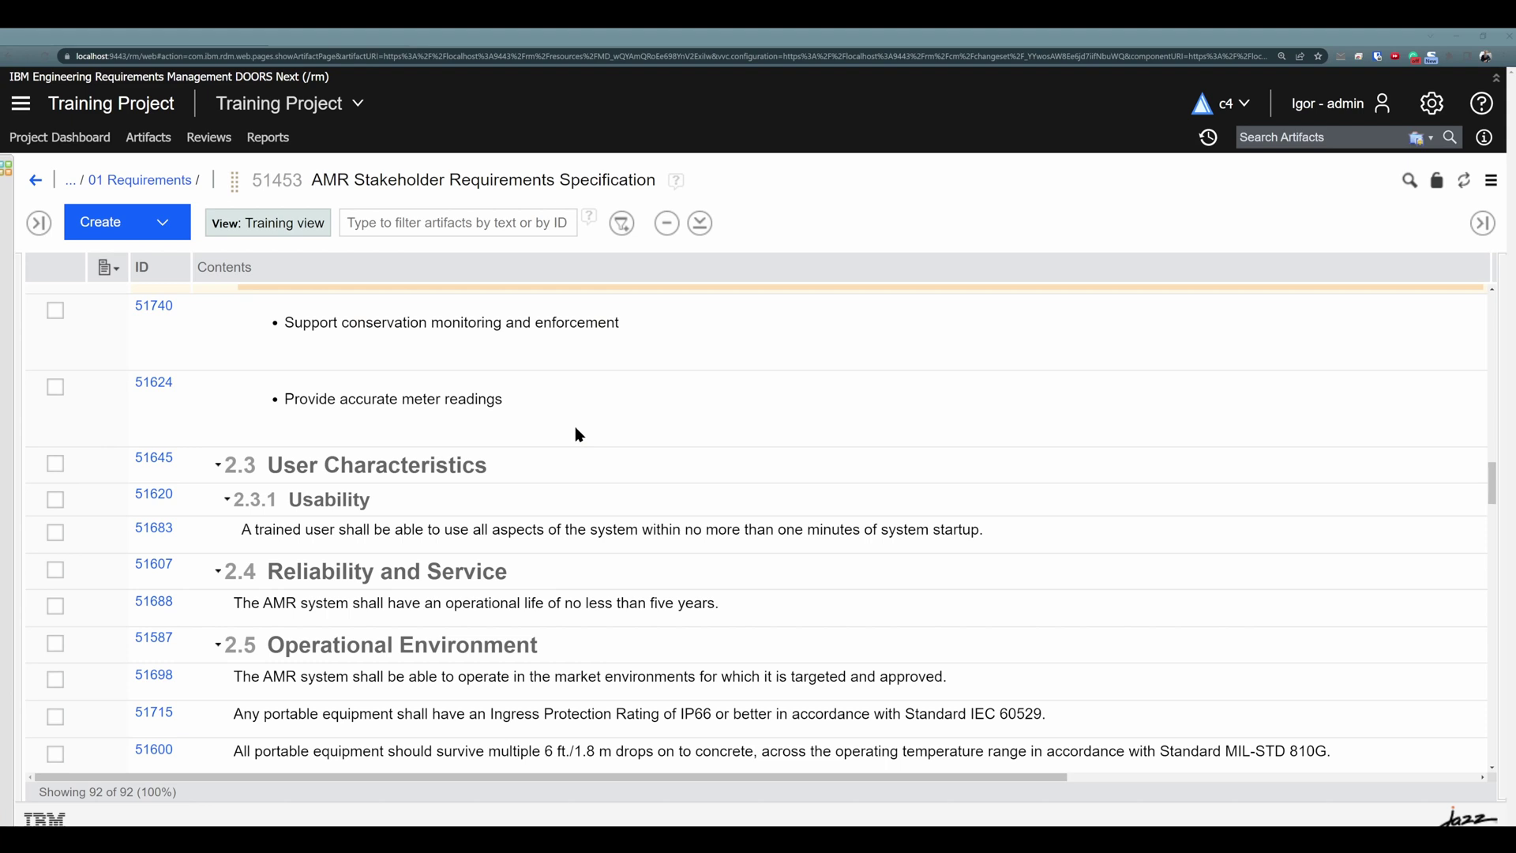
pyautogui.scroll(1, 576, 430)
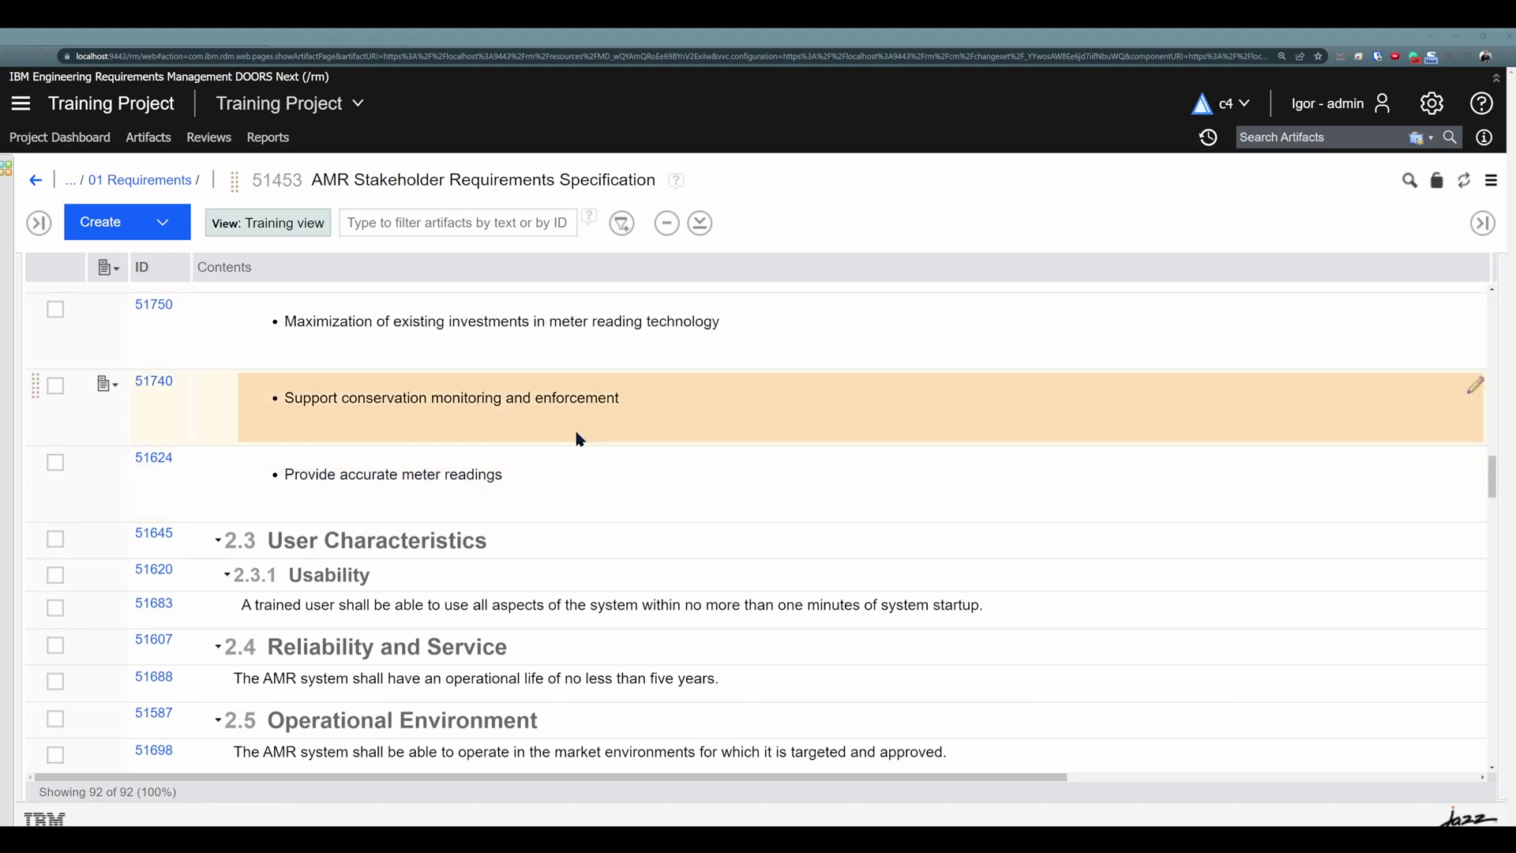
pyautogui.scroll(2, 580, 432)
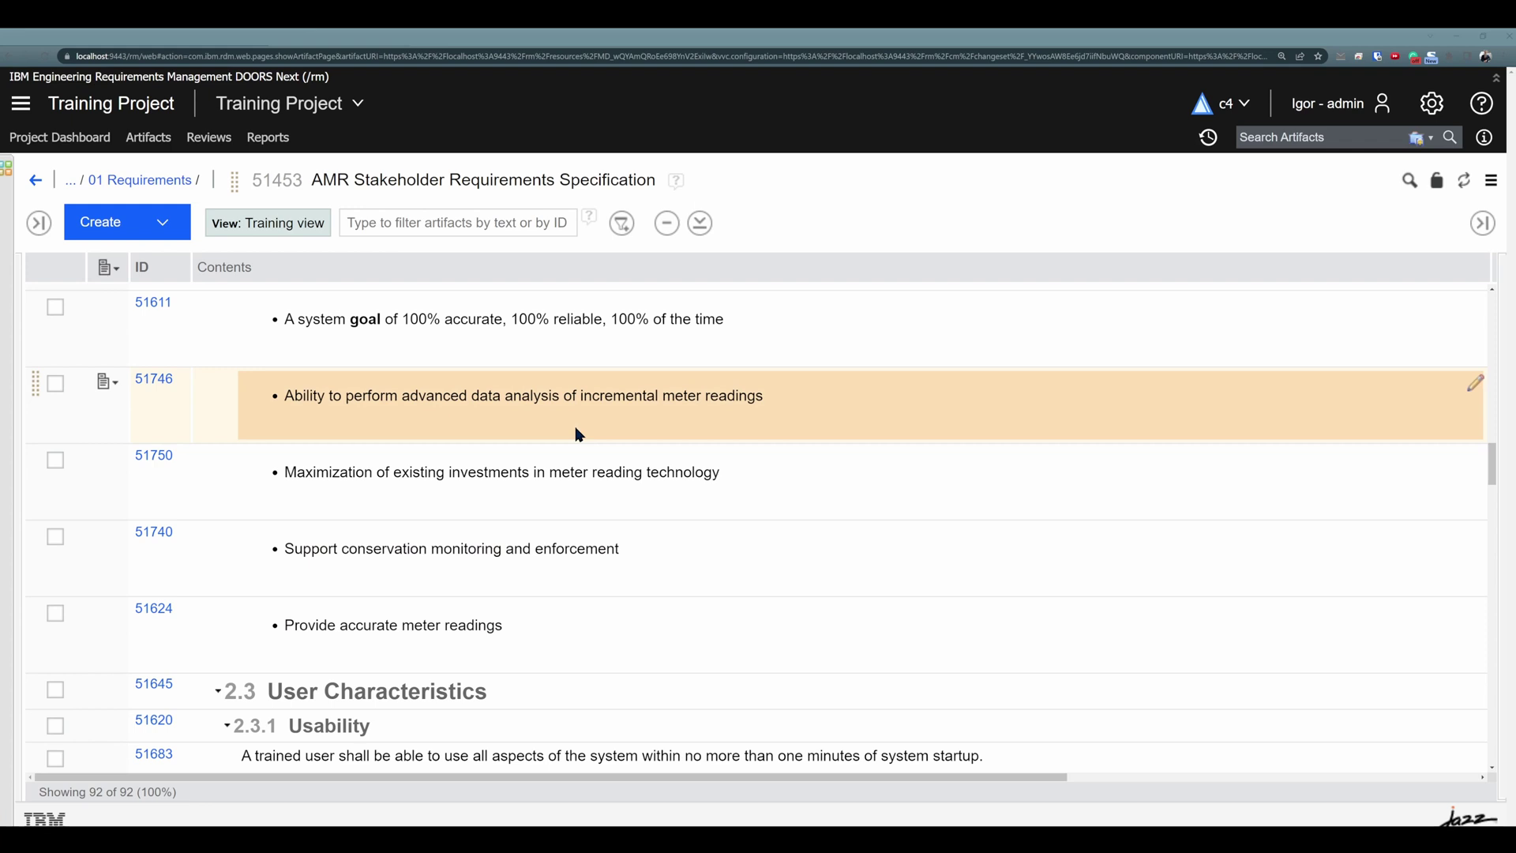
pyautogui.scroll(-4, 598, 397)
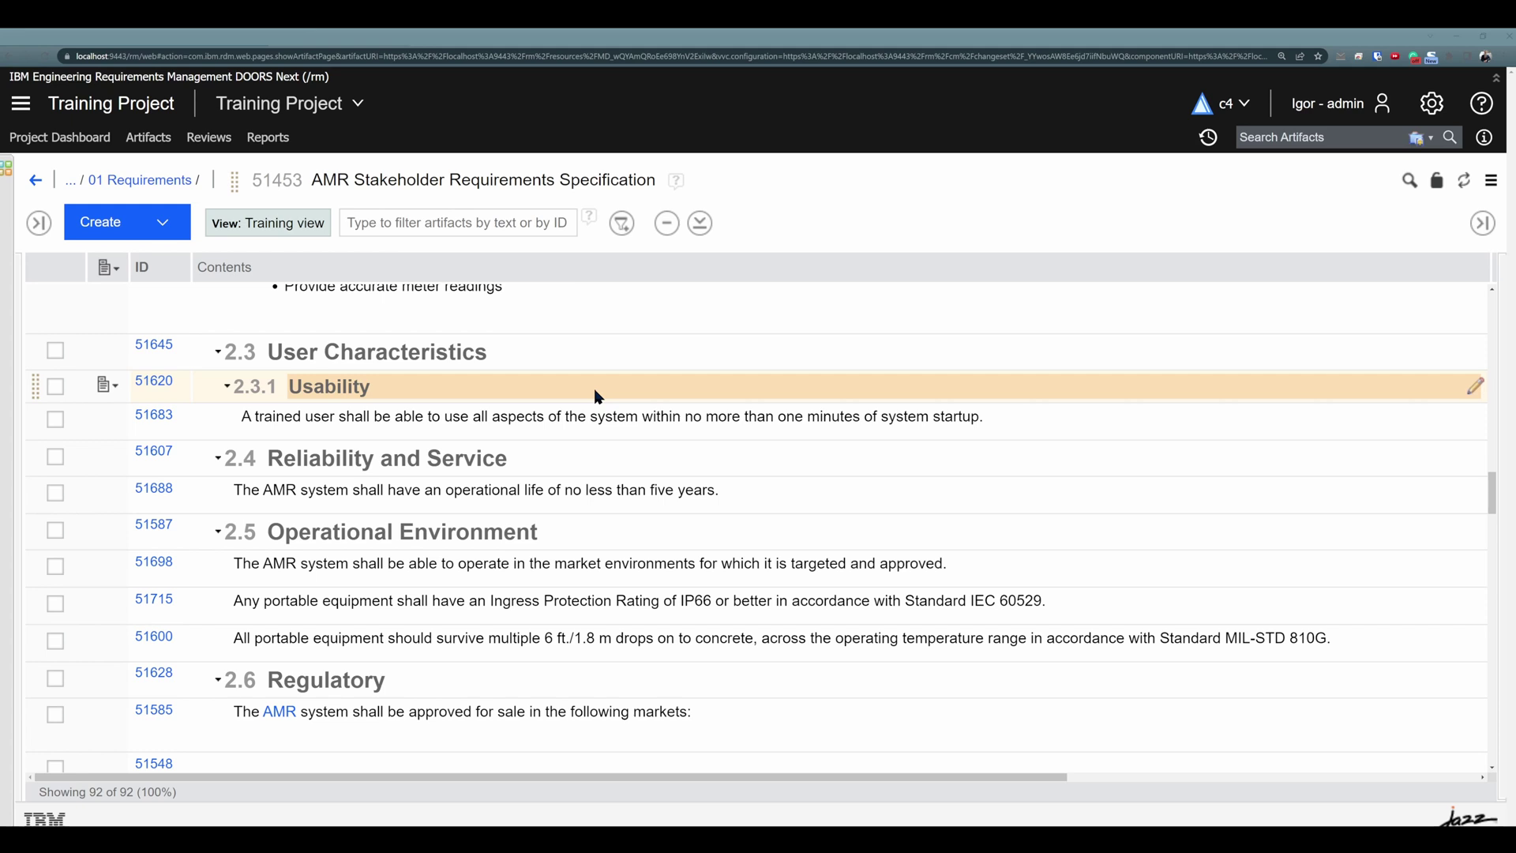
pyautogui.scroll(5, 660, 413)
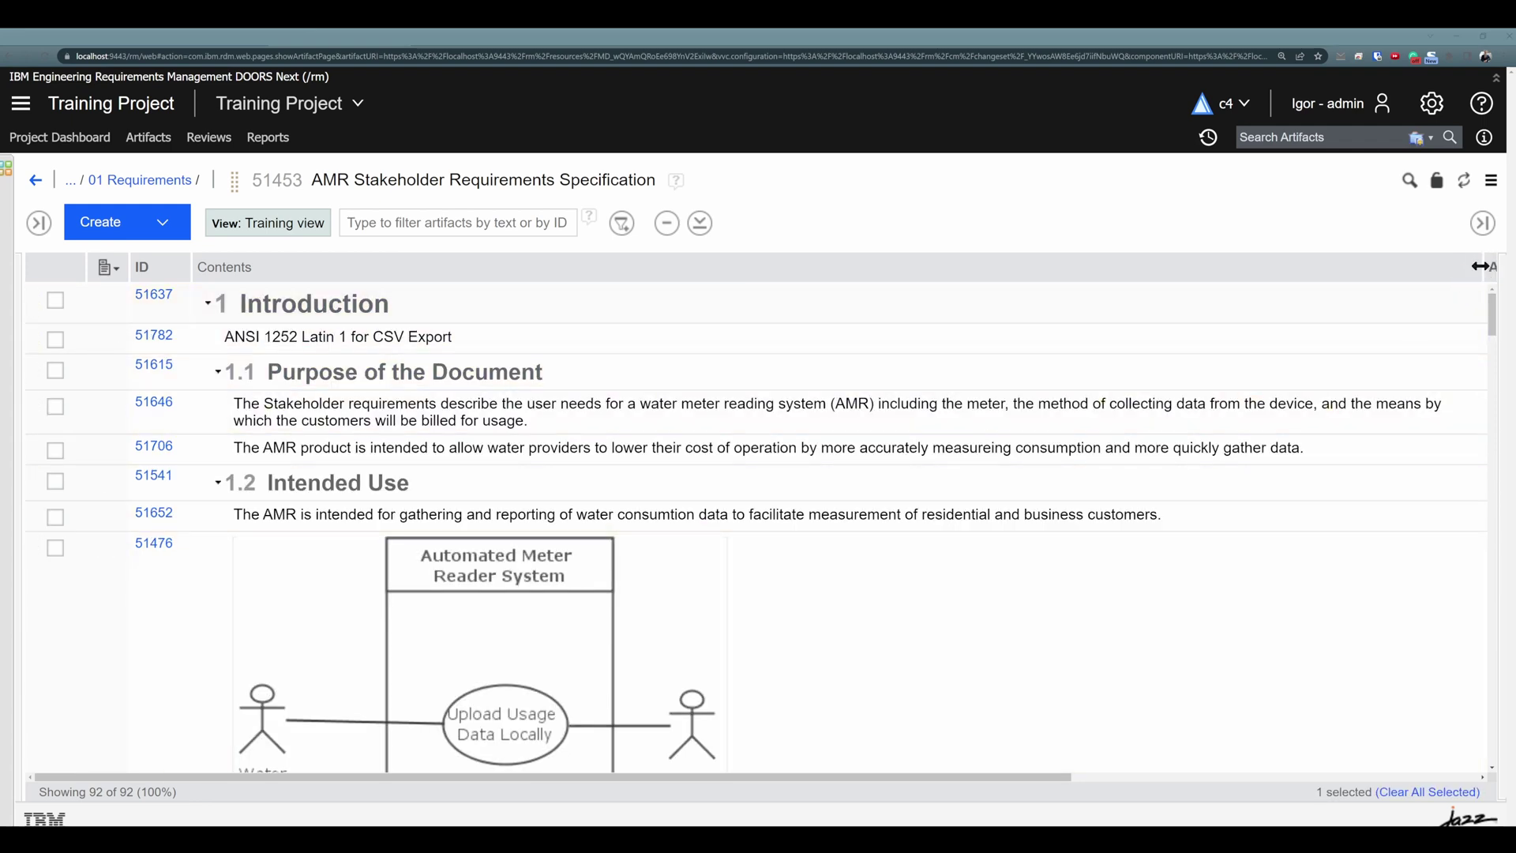
# Narrow the Contents column to expose the attribute columns and review them for the stakeholder requirements in section 2
pyautogui.moveTo(1489, 267); pyautogui.dragTo(784, 297)
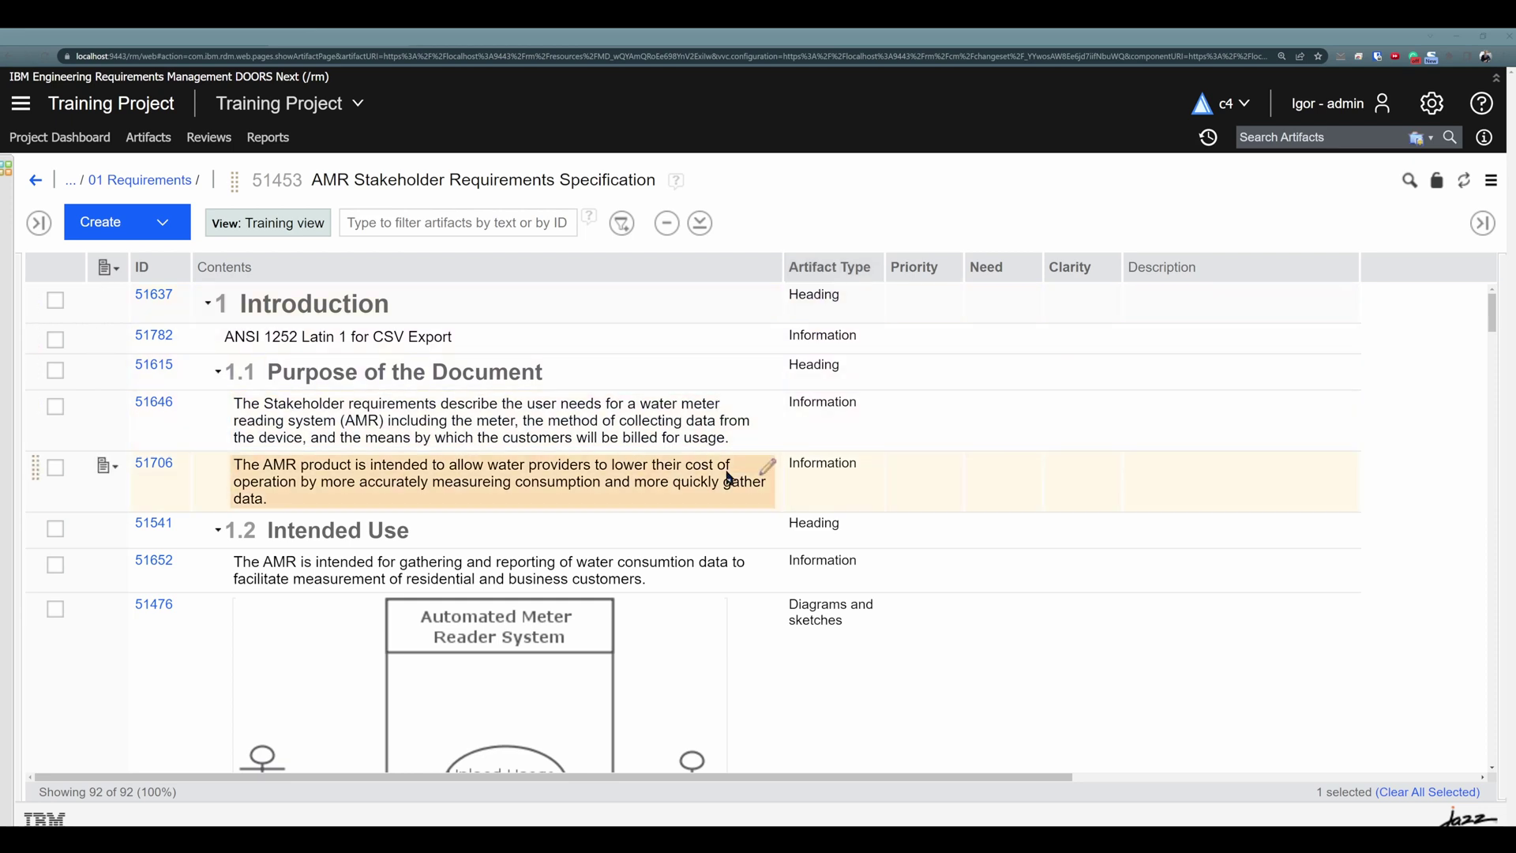
pyautogui.scroll(-2, 794, 446)
pyautogui.scroll(-15, 794, 450)
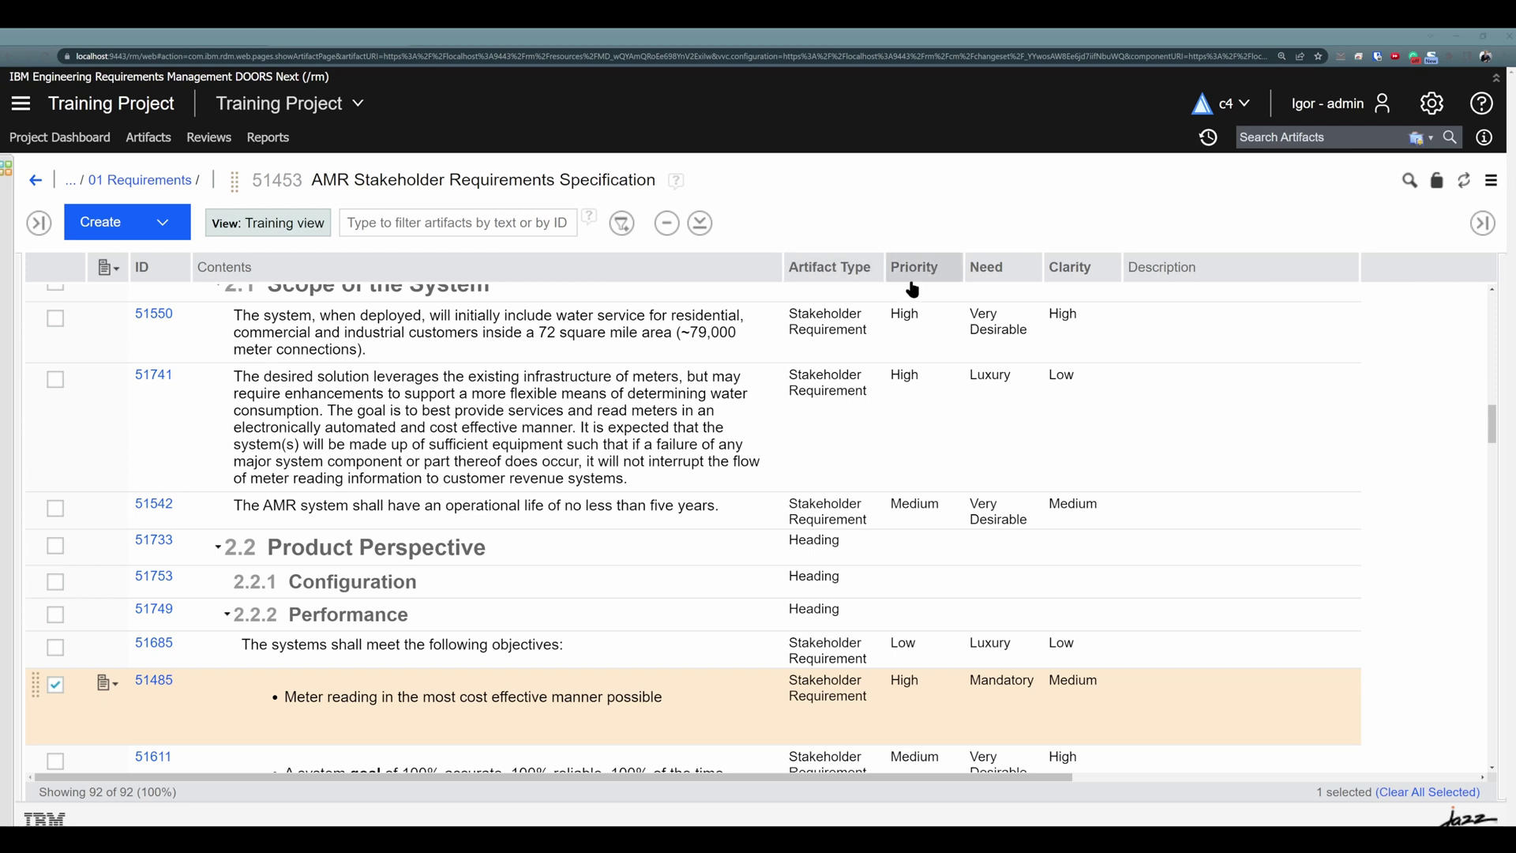
pyautogui.scroll(1, 885, 324)
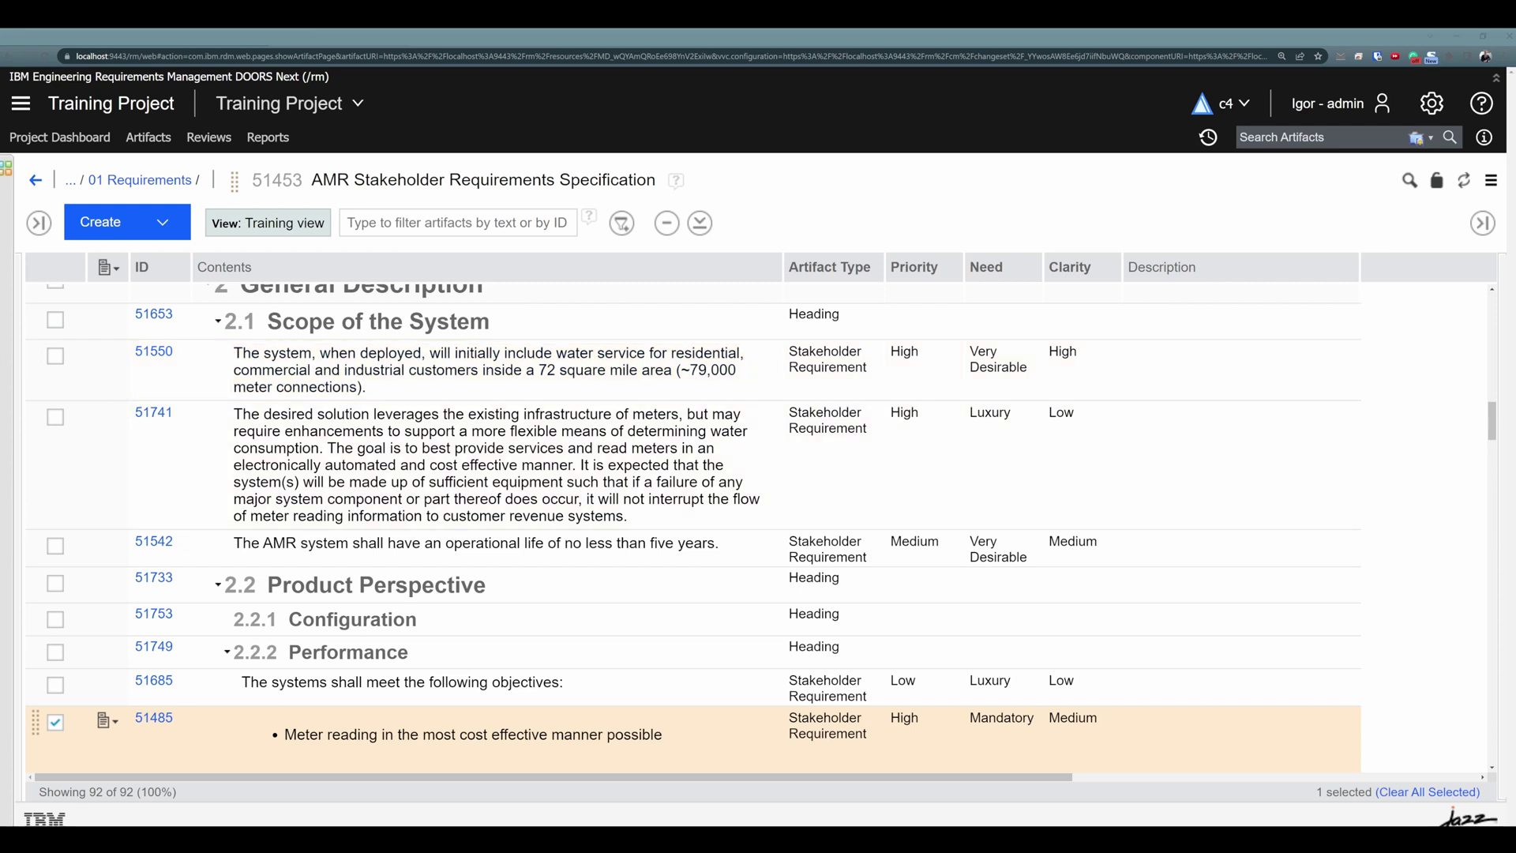
# Examine the attributes of requirement 51741 in its artifact details, including type, clarity, need, priority and status
pyautogui.click(56, 356)
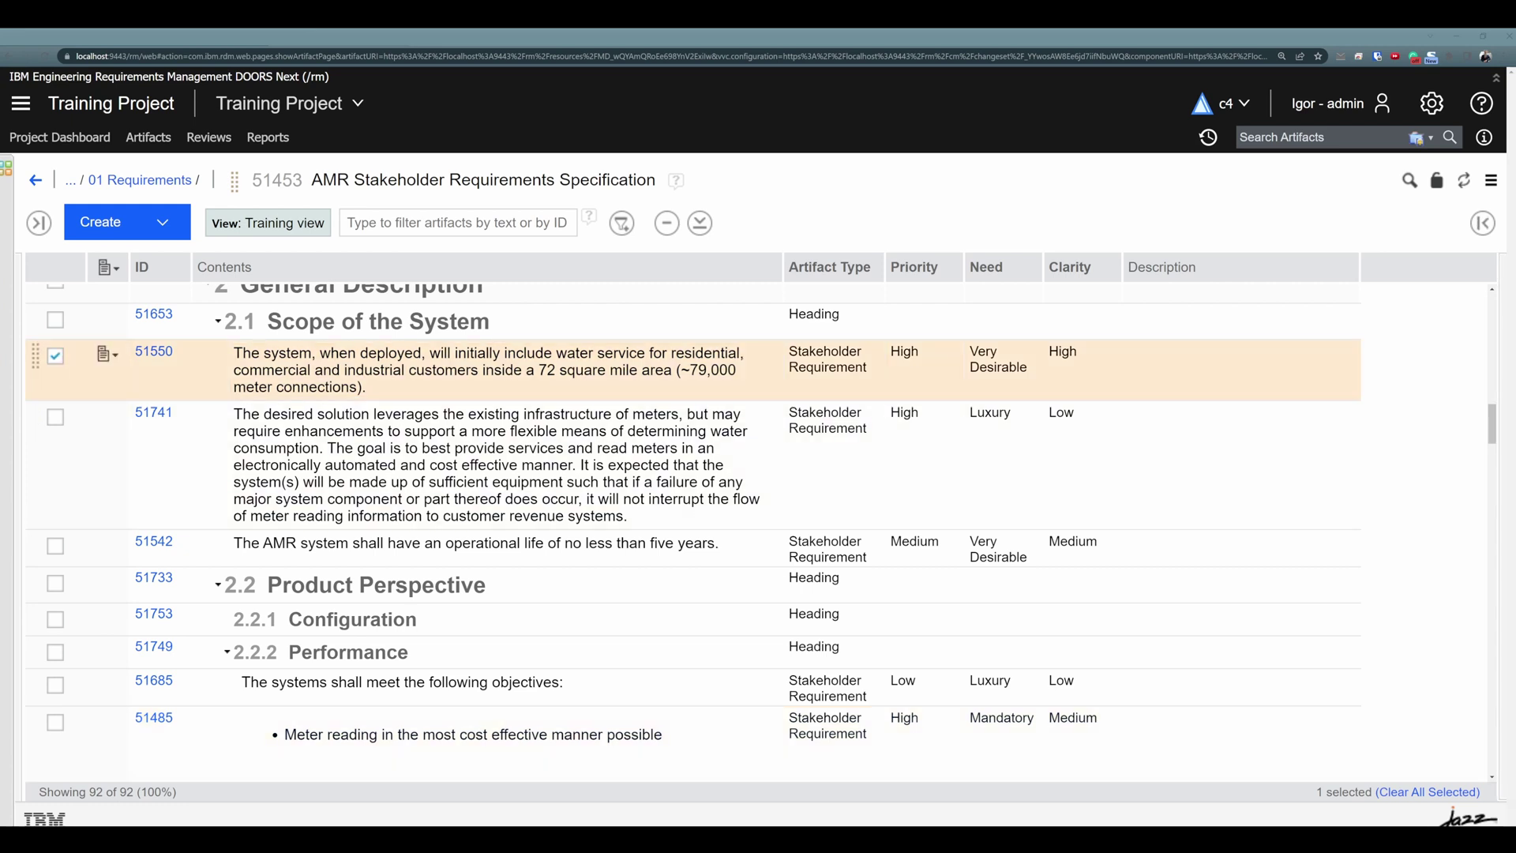
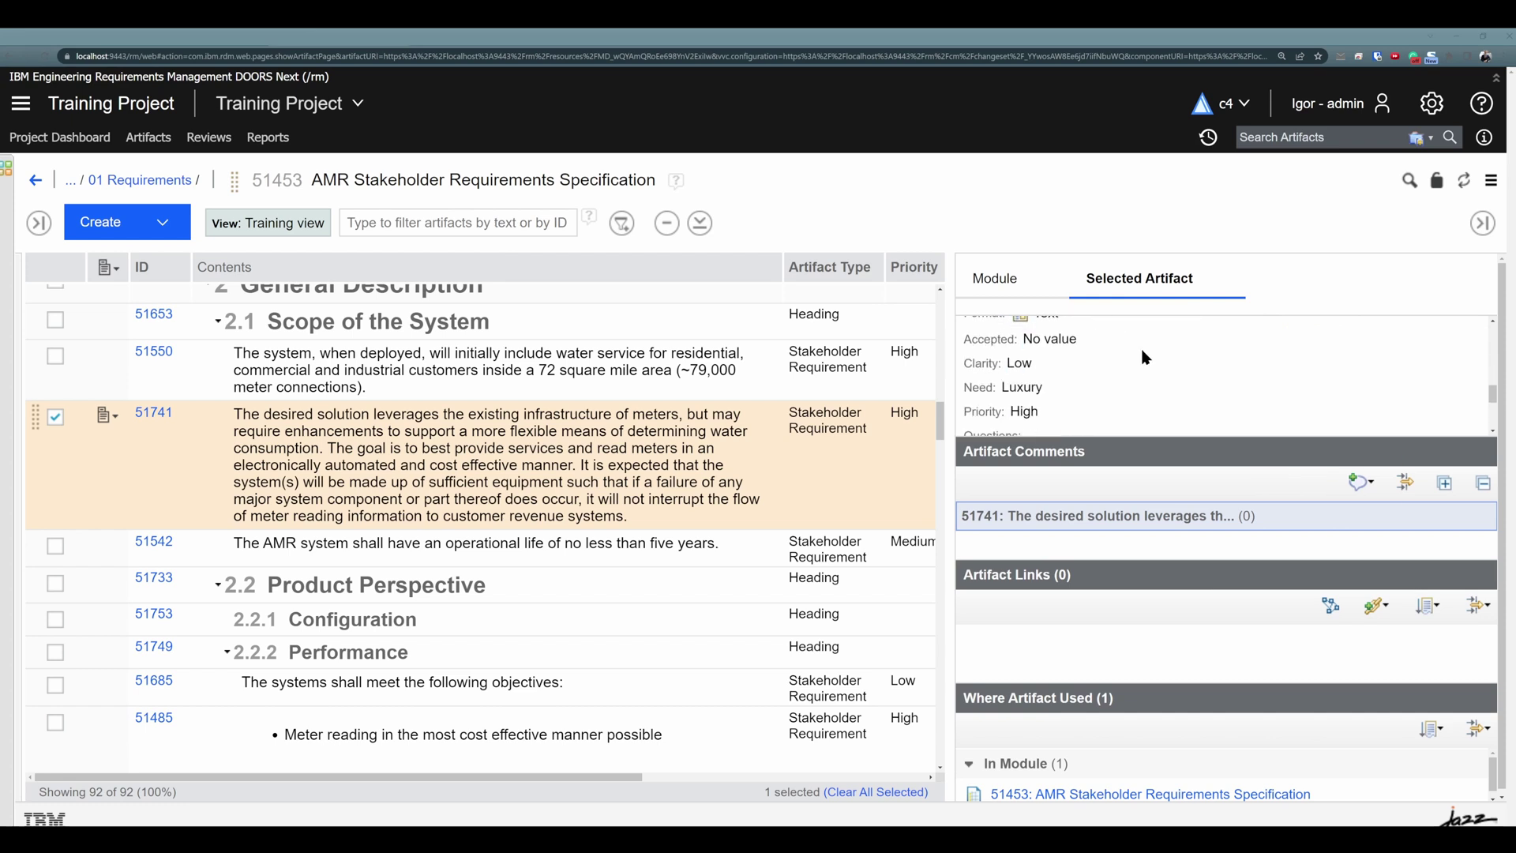
pyautogui.scroll(2, 1027, 359)
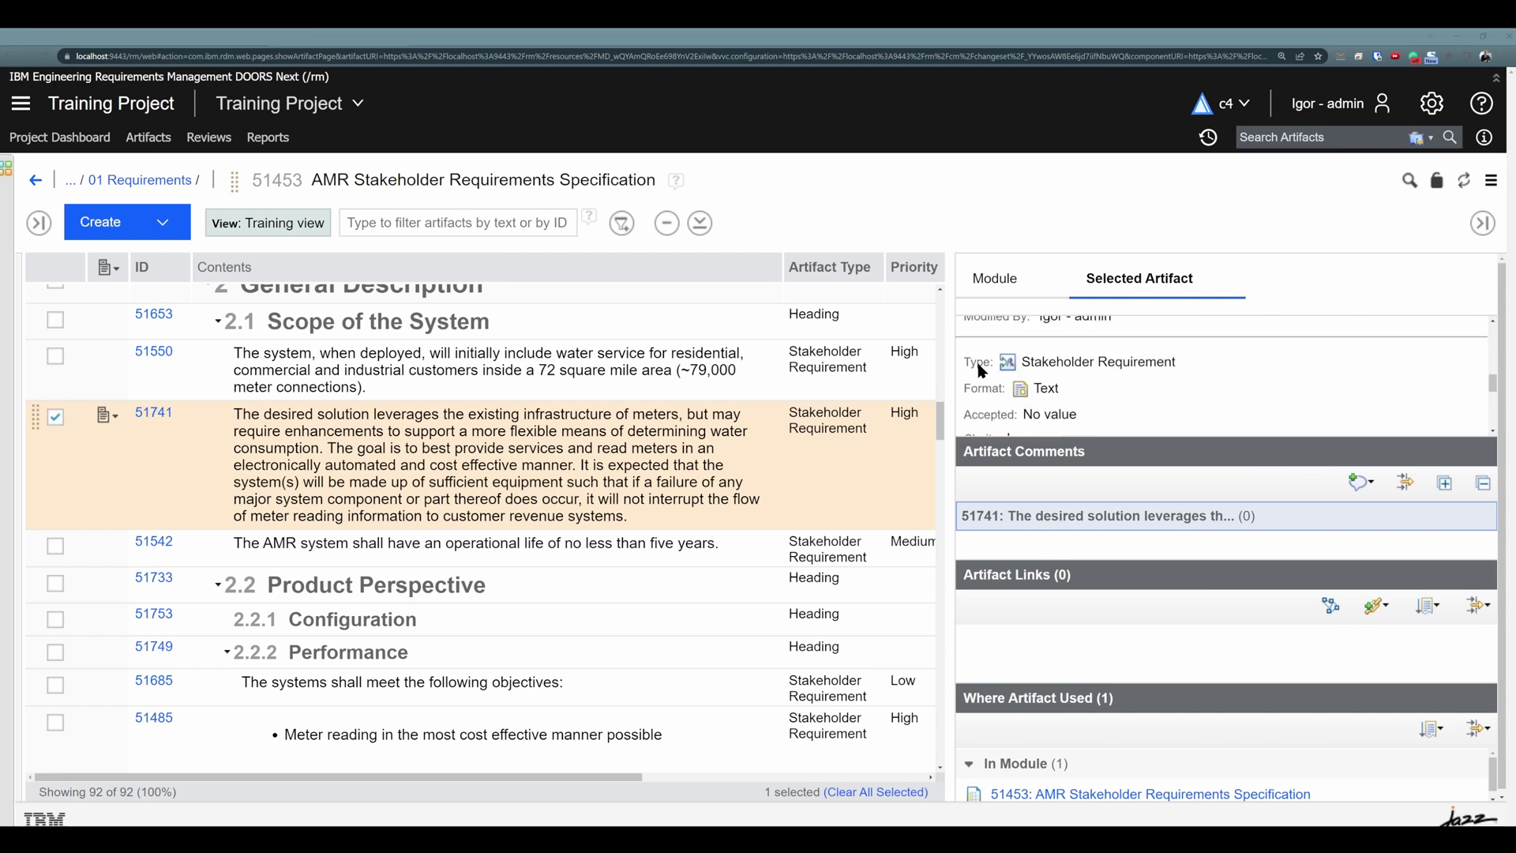
pyautogui.scroll(-2, 1019, 370)
pyautogui.scroll(-1, 996, 380)
pyautogui.scroll(1, 1001, 386)
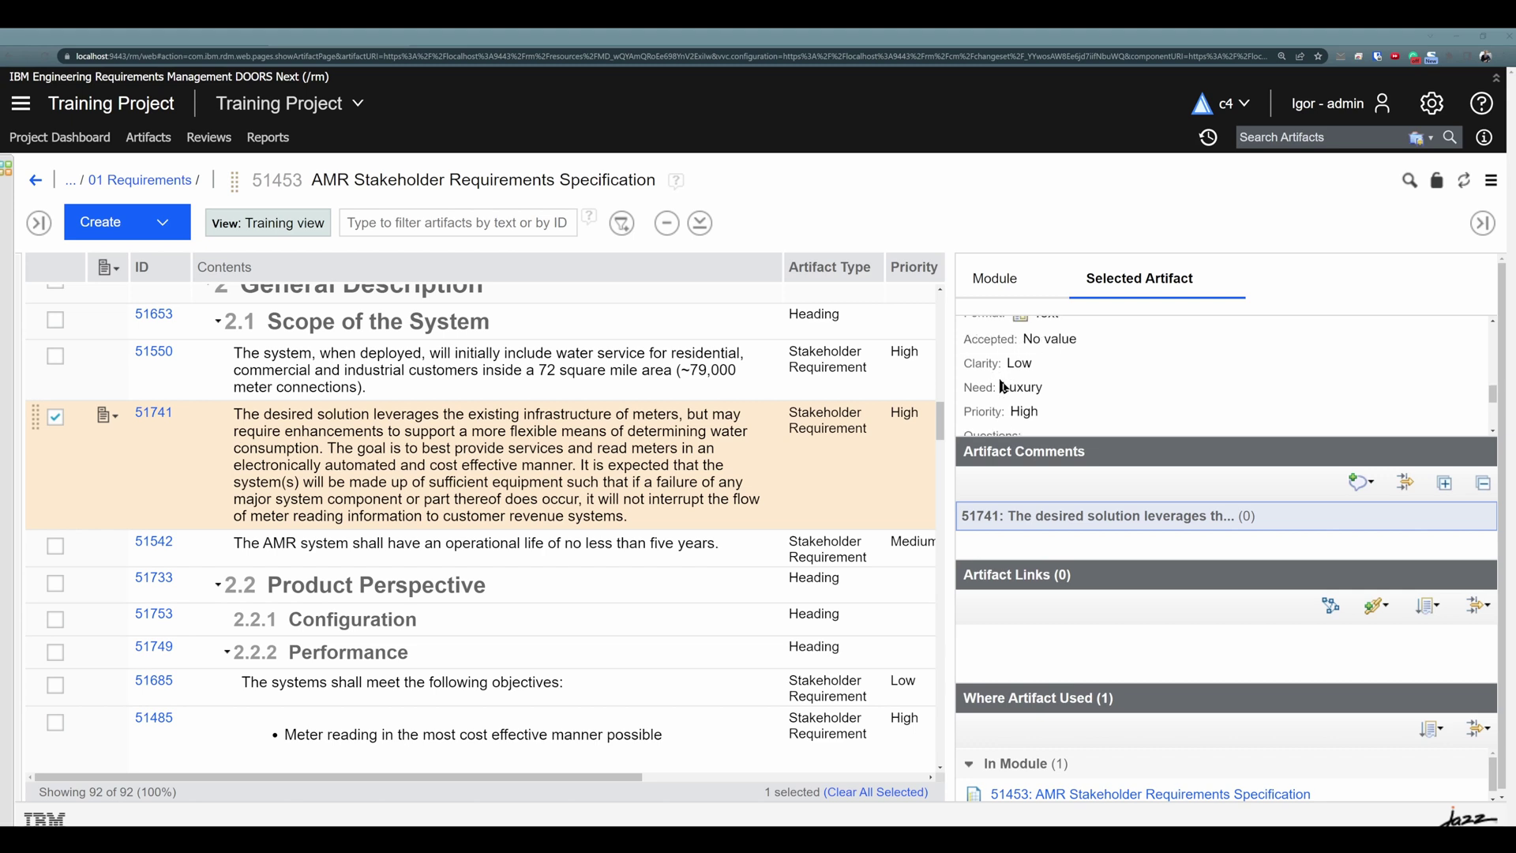
pyautogui.scroll(-1, 1043, 403)
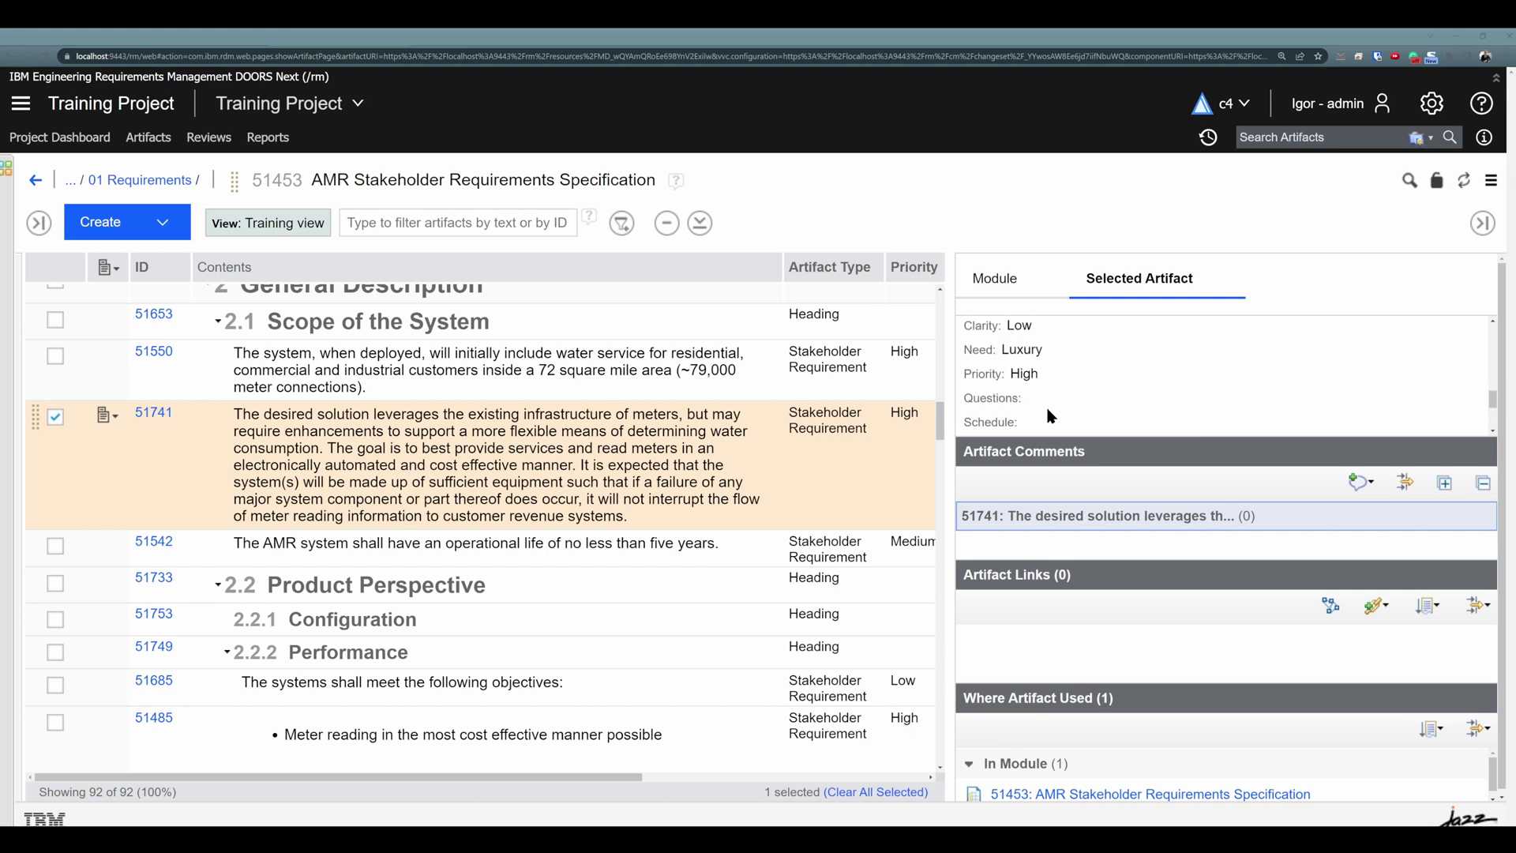
pyautogui.scroll(-1, 1012, 380)
pyautogui.scroll(-1, 1017, 380)
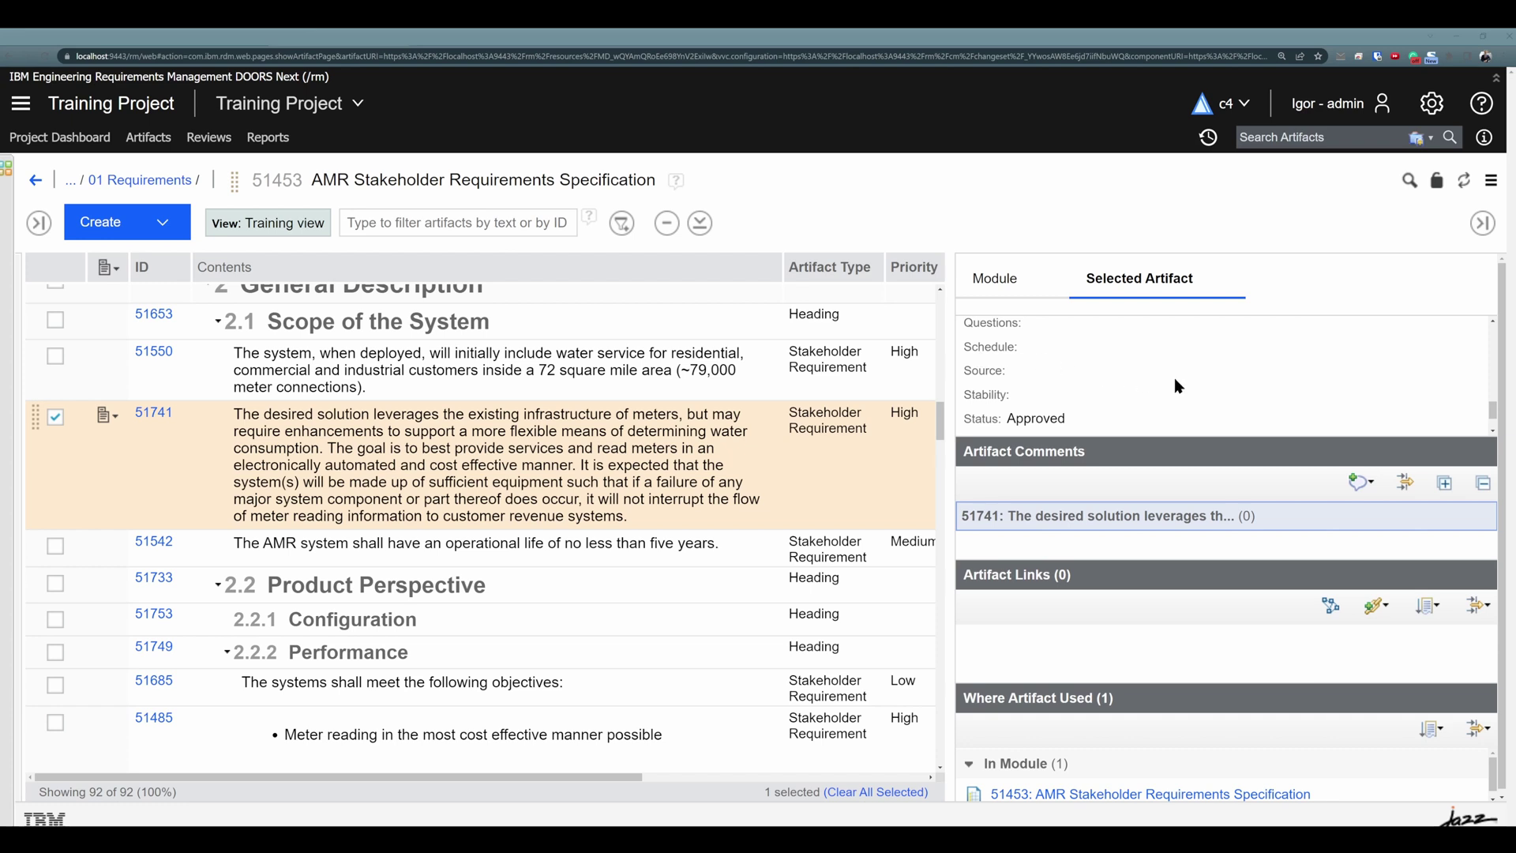
pyautogui.scroll(5, 1326, 400)
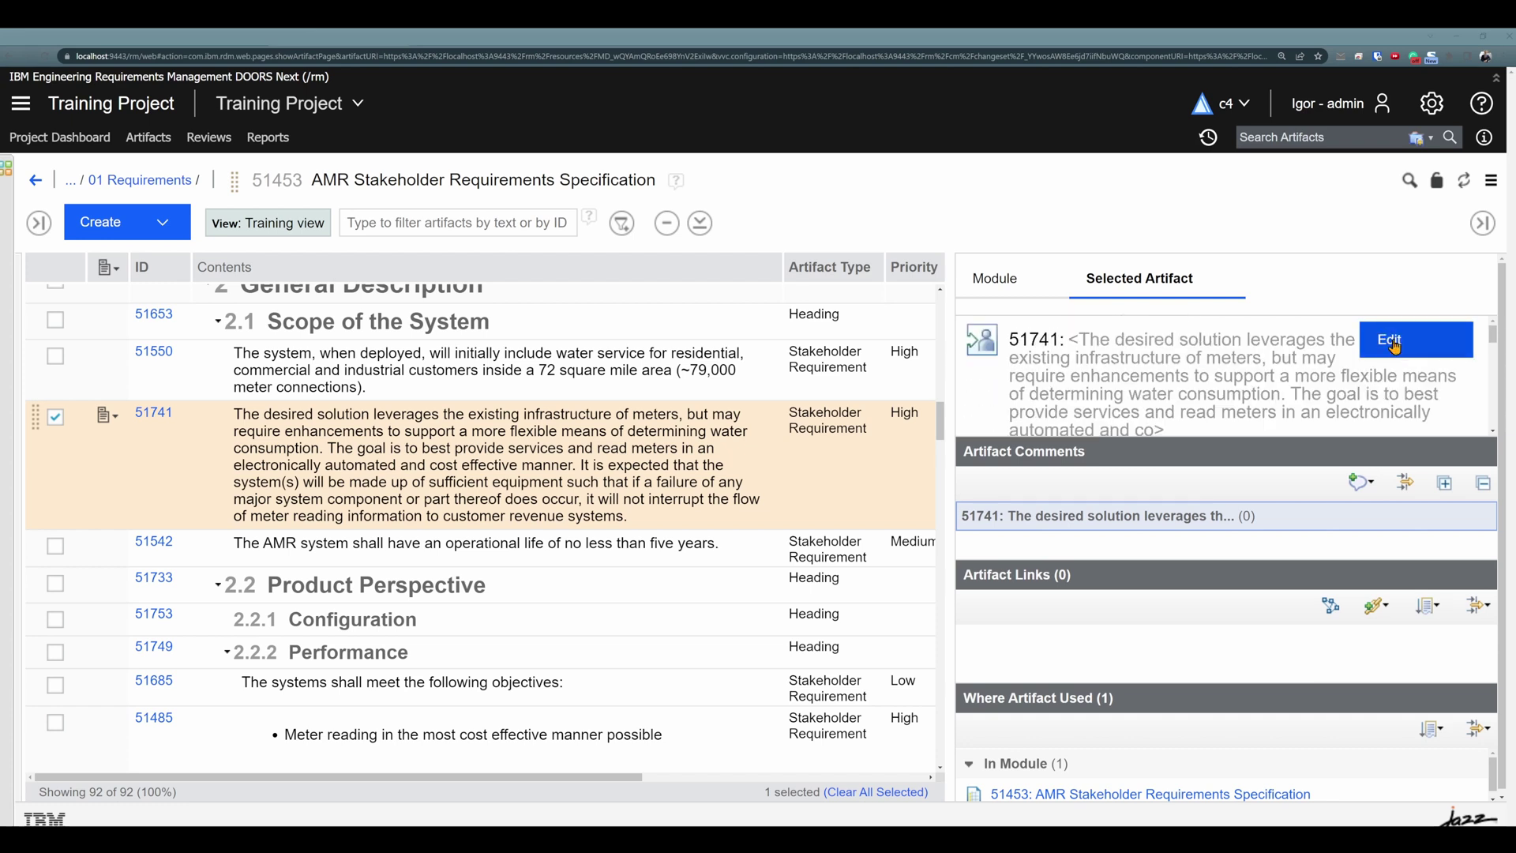
# Edit requirement 51741 in its artifact details, setting Clarity to Medium and Need to Mandatory
pyautogui.click(1396, 346)
pyautogui.scroll(-10, 1138, 394)
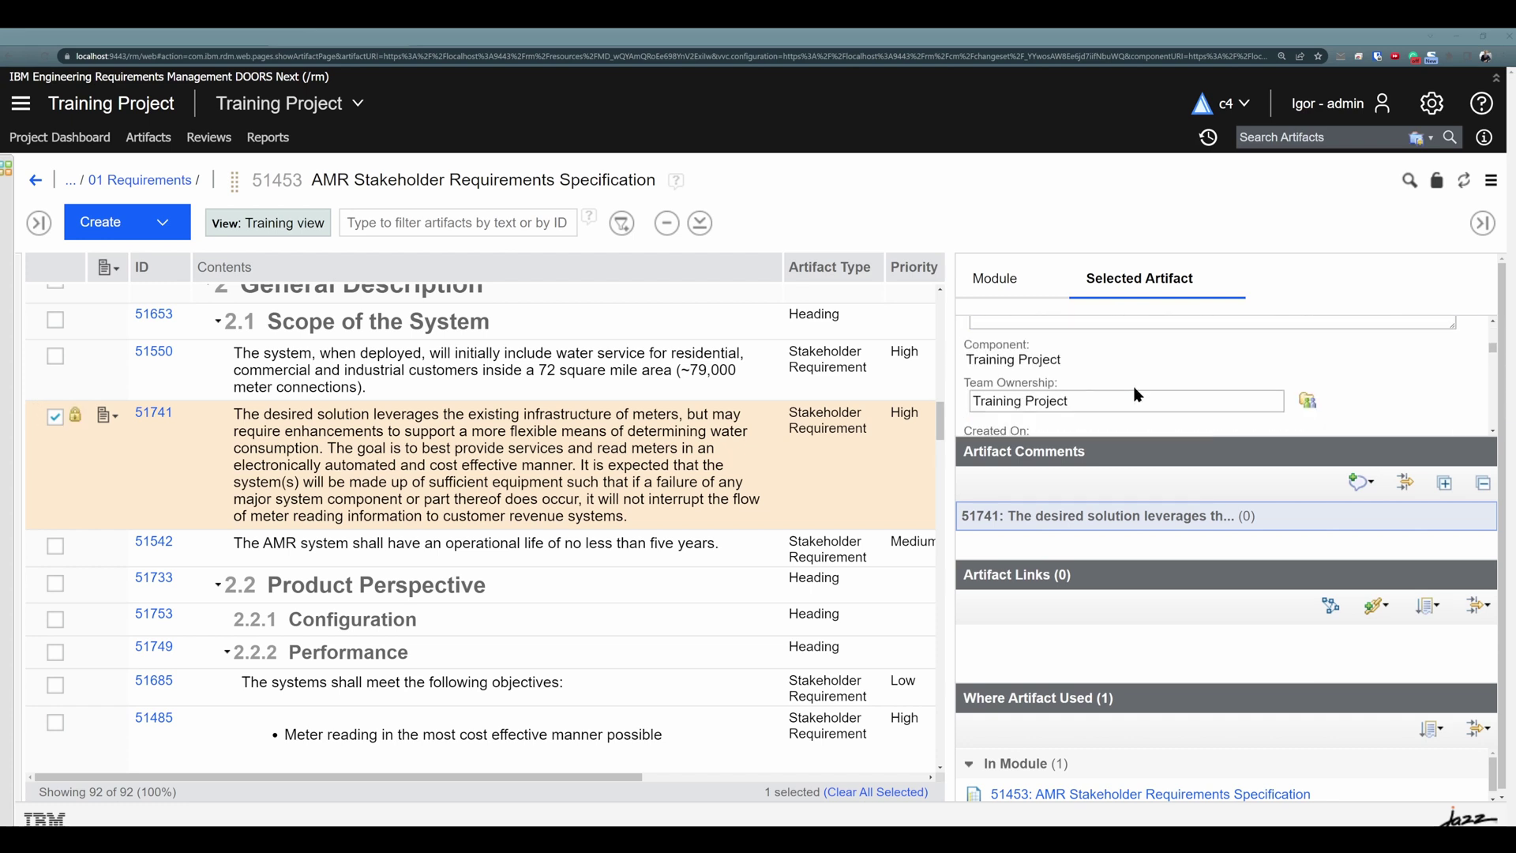
pyautogui.scroll(-1, 1138, 394)
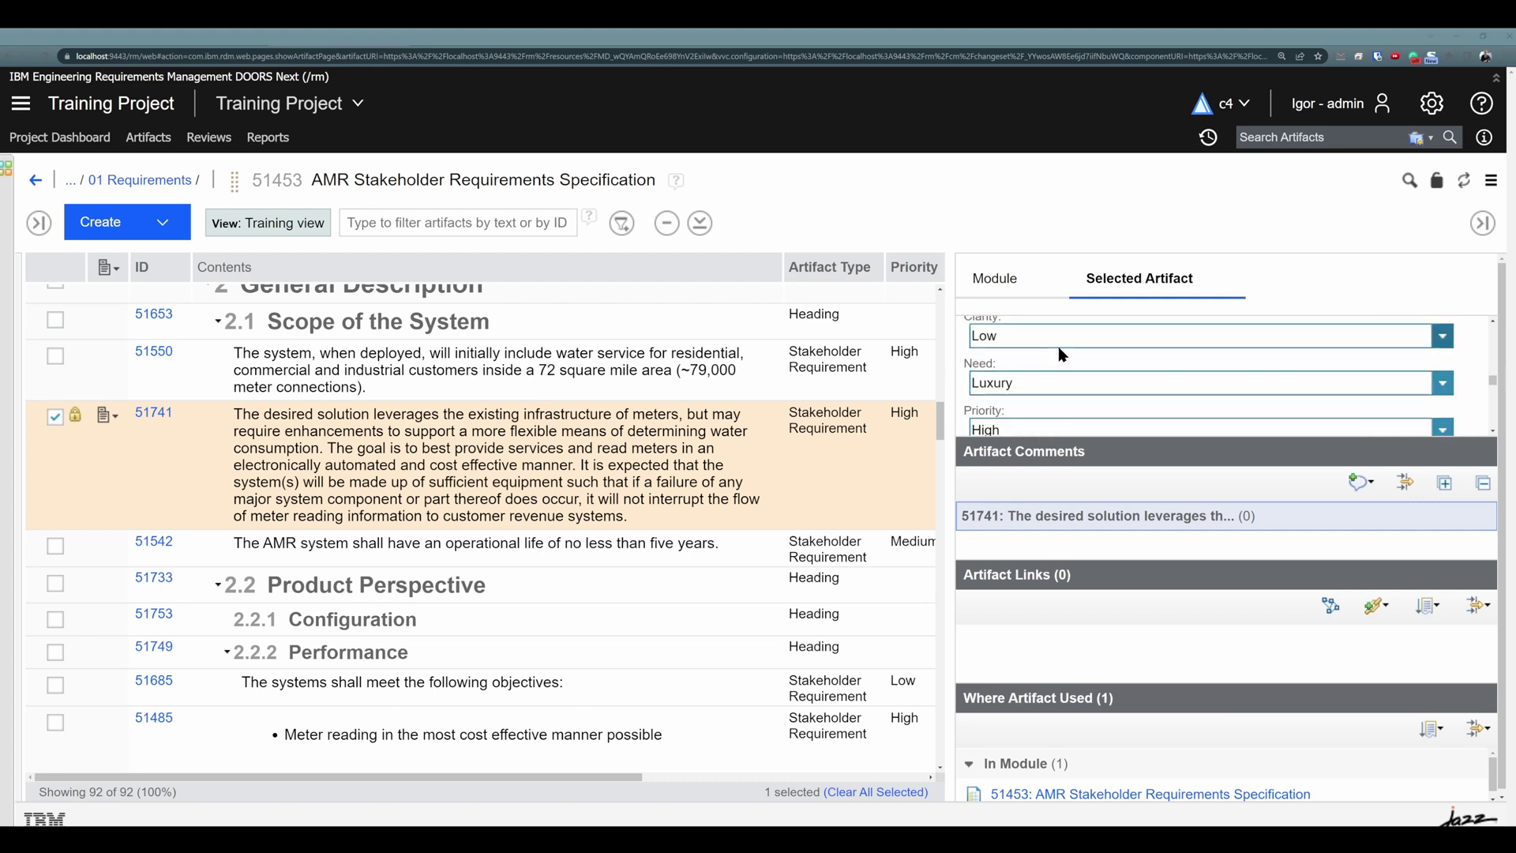
pyautogui.click(1414, 335)
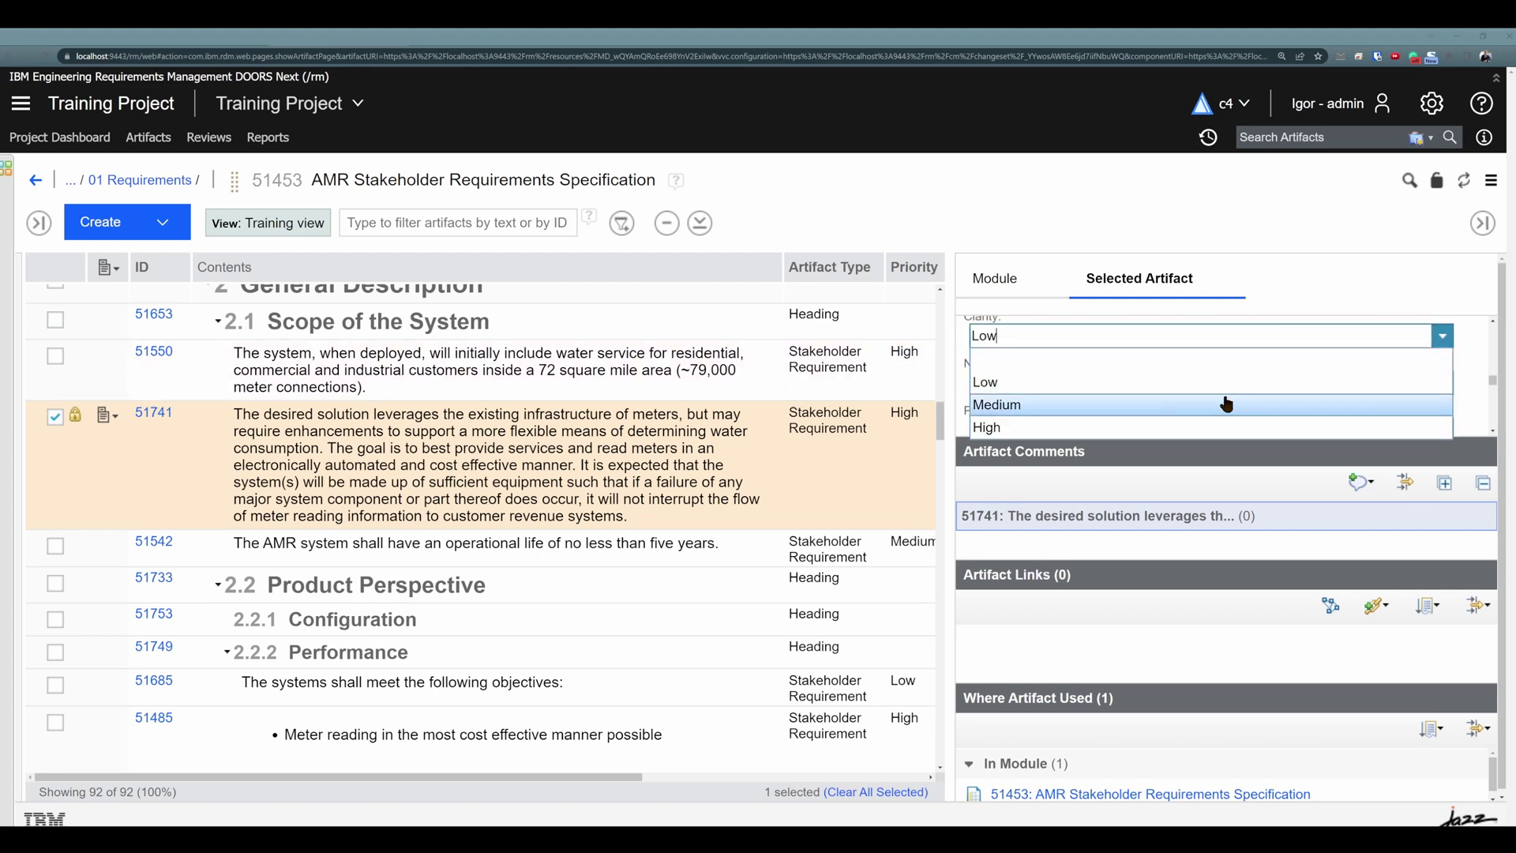
pyautogui.click(1071, 412)
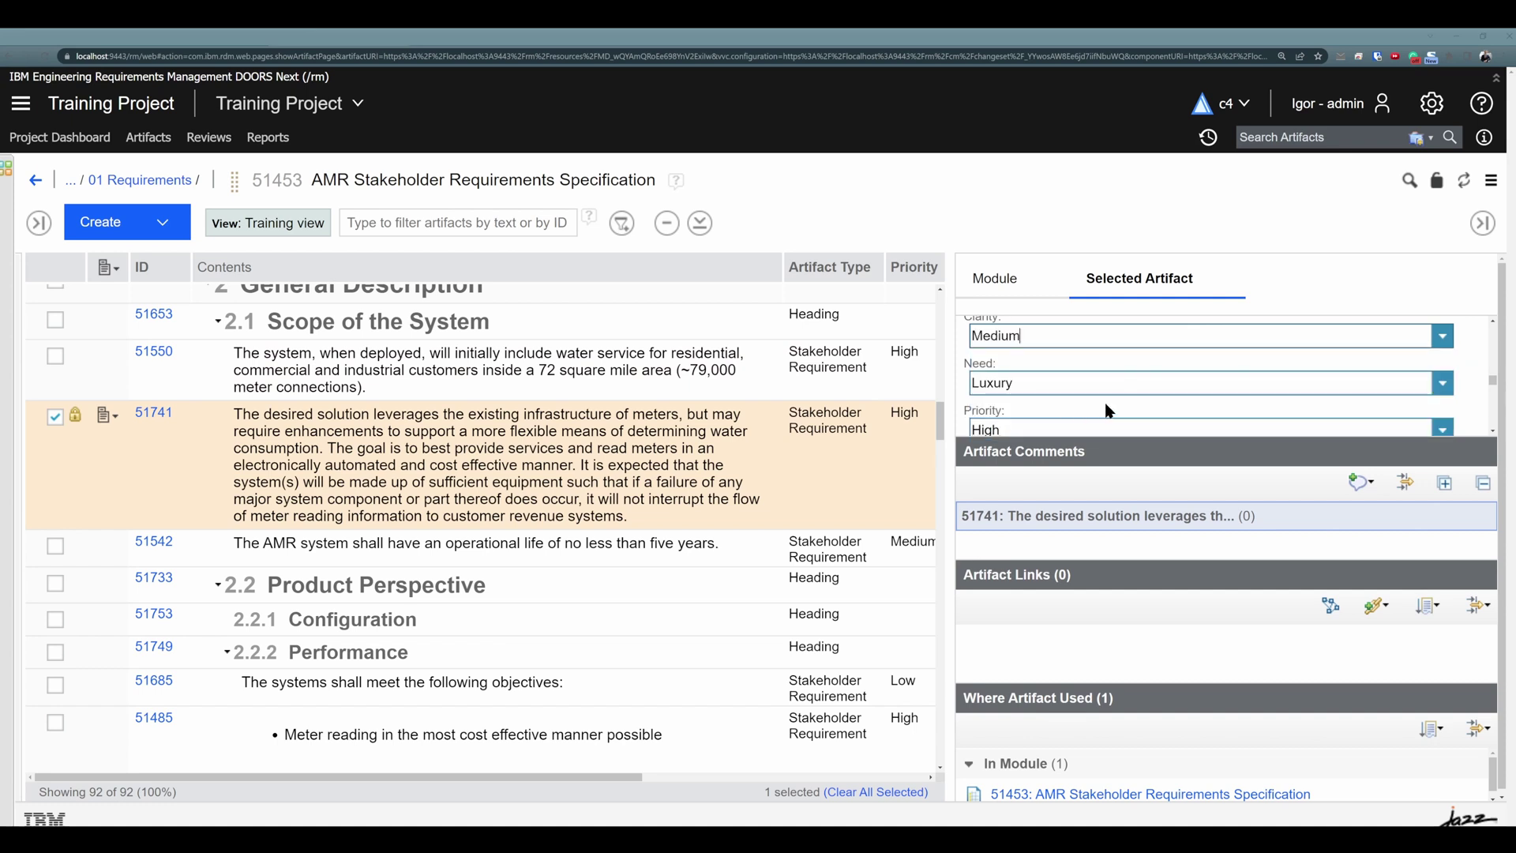
pyautogui.click(1442, 383)
pyautogui.click(1007, 433)
pyautogui.scroll(-1, 1098, 389)
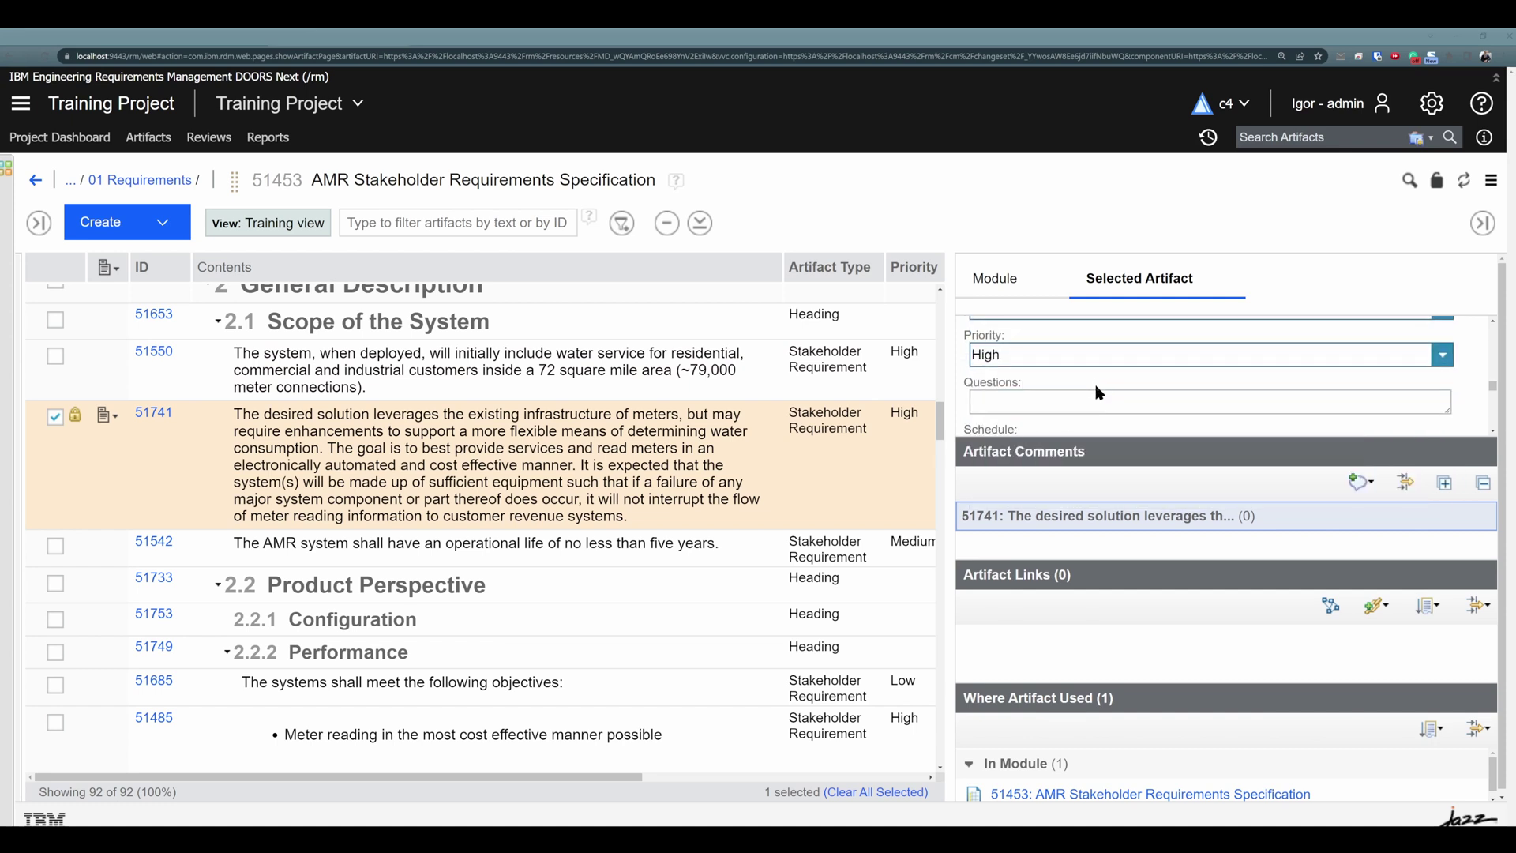
# Set the Priority of requirement 51741 to Medium in its artifact details
pyautogui.click(1442, 354)
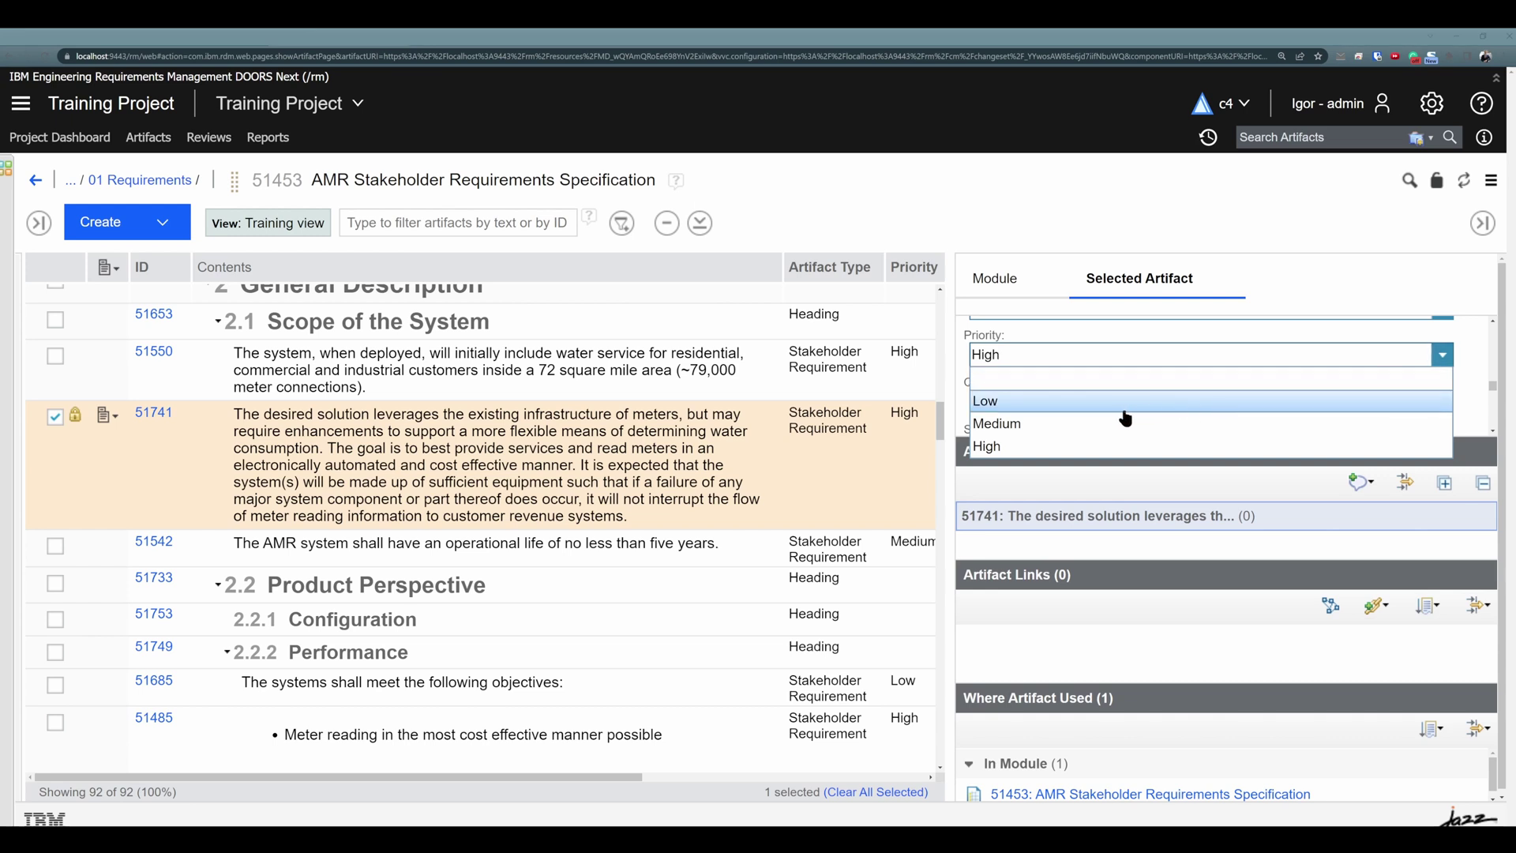
pyautogui.click(1102, 424)
pyautogui.scroll(-1, 1054, 363)
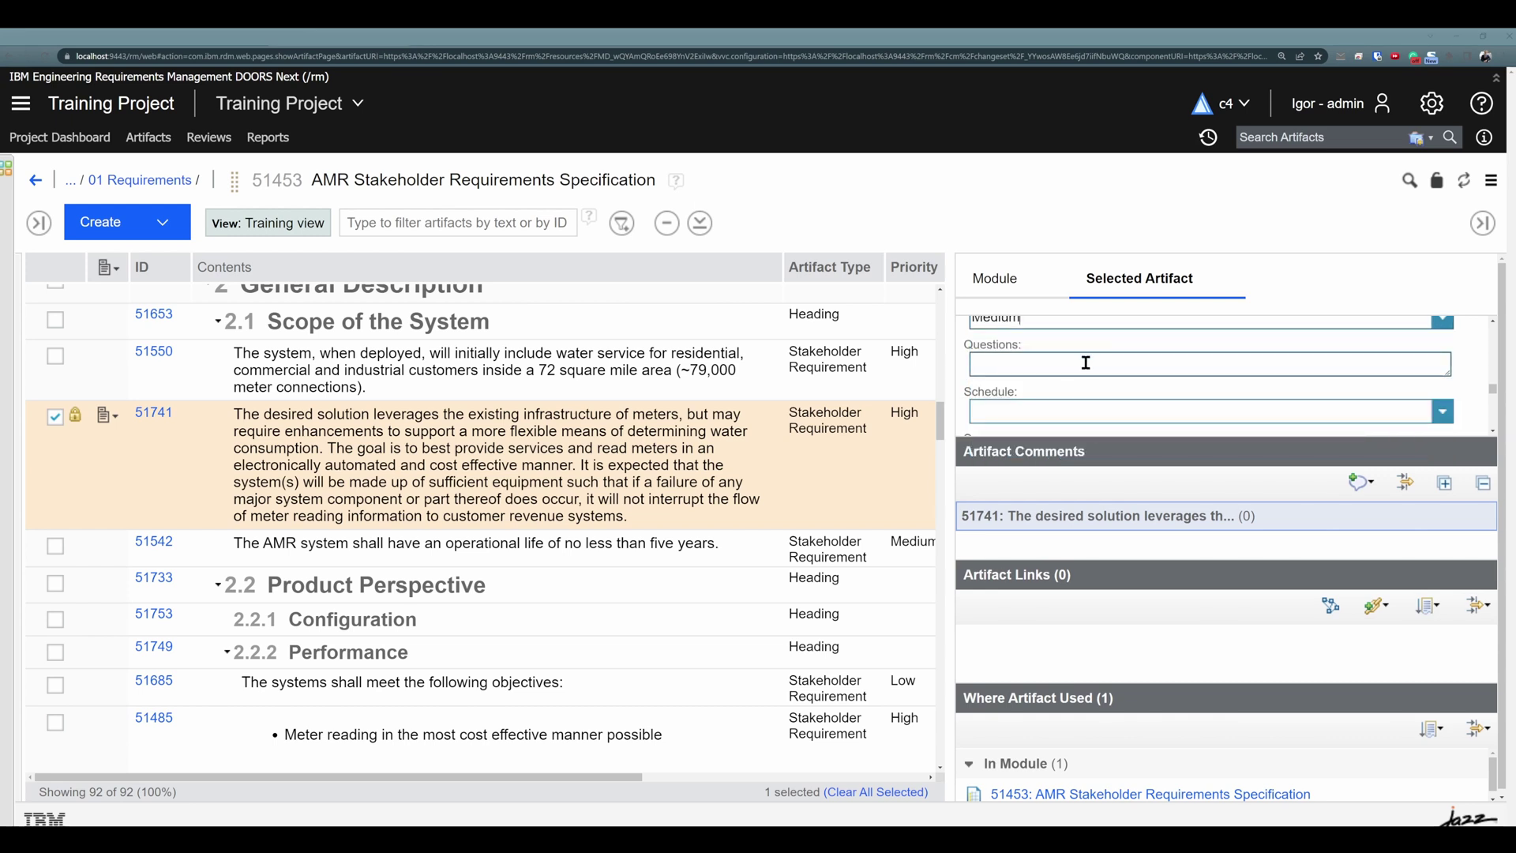
# Look over the remaining editable attributes of requirement 51741, such as Schedule, Source, Stability, Status and Verifiability
pyautogui.scroll(-1, 1168, 365)
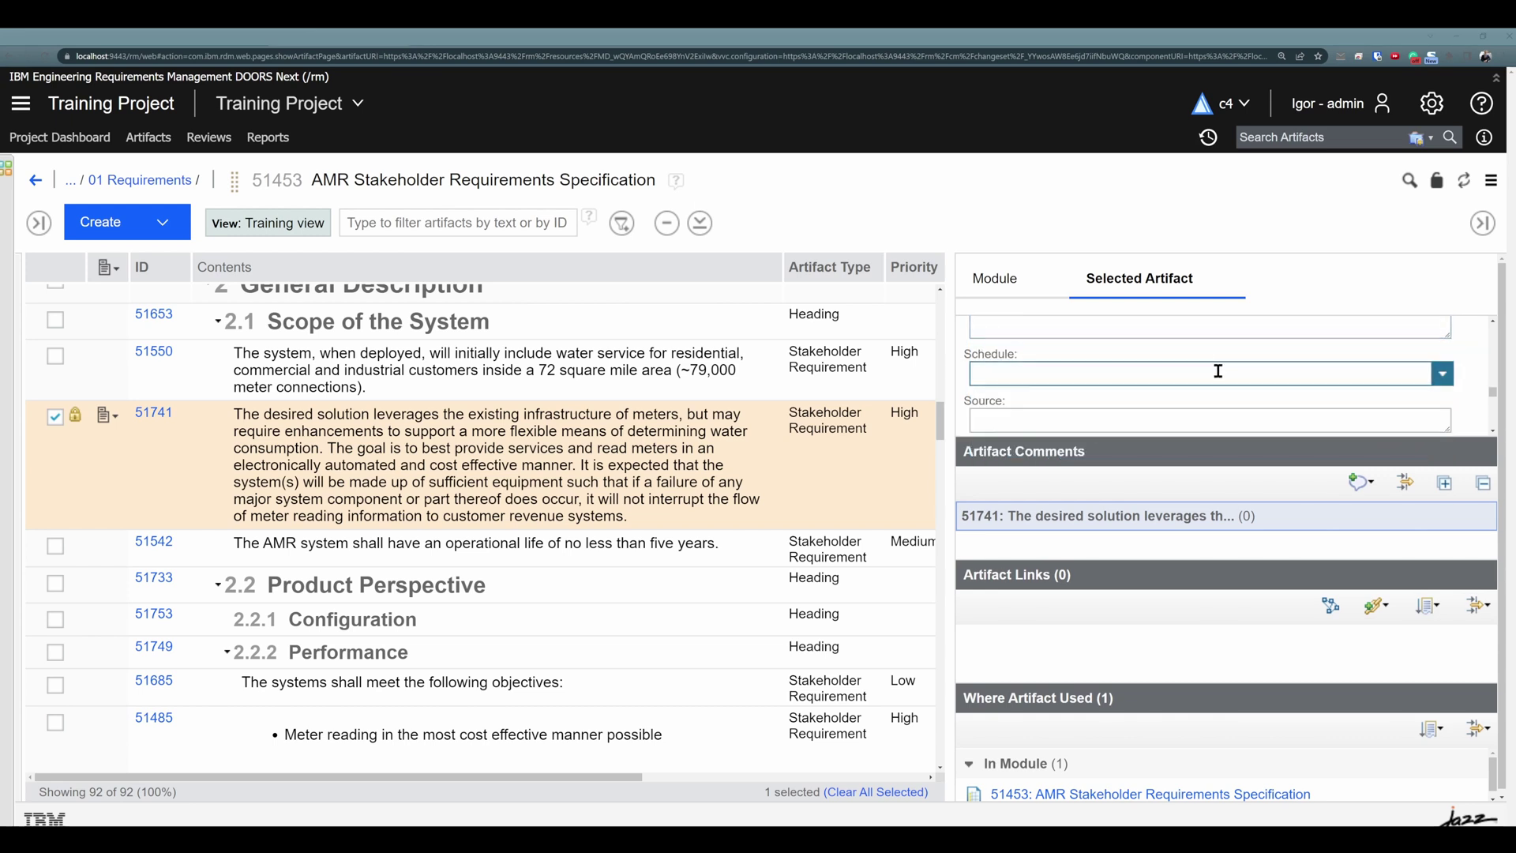
pyautogui.click(1443, 374)
pyautogui.scroll(3, 1128, 353)
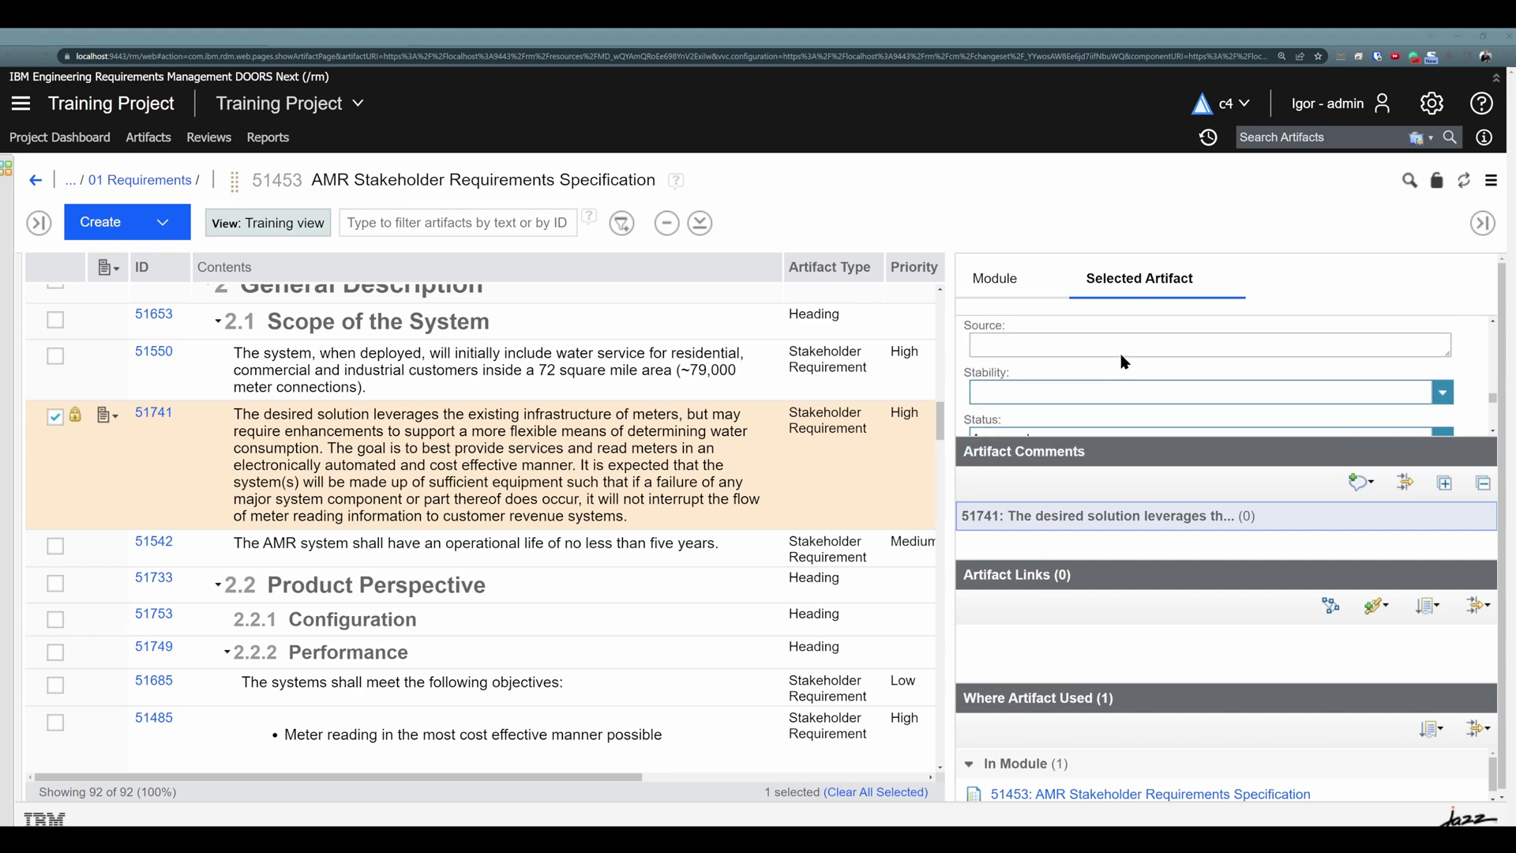
pyautogui.click(1232, 387)
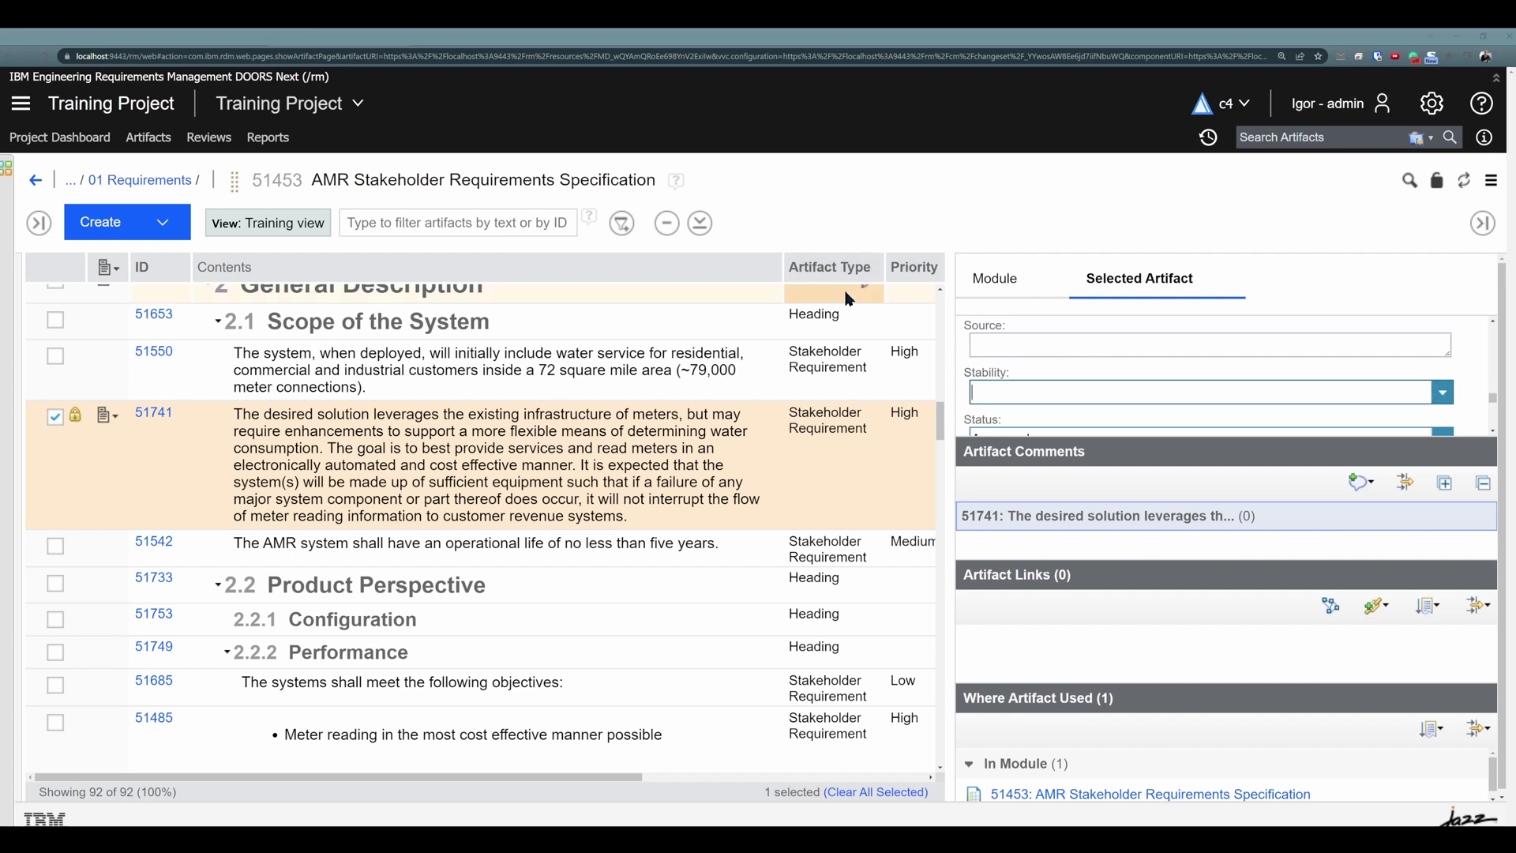
pyautogui.scroll(3, 1172, 357)
pyautogui.scroll(-3, 1172, 357)
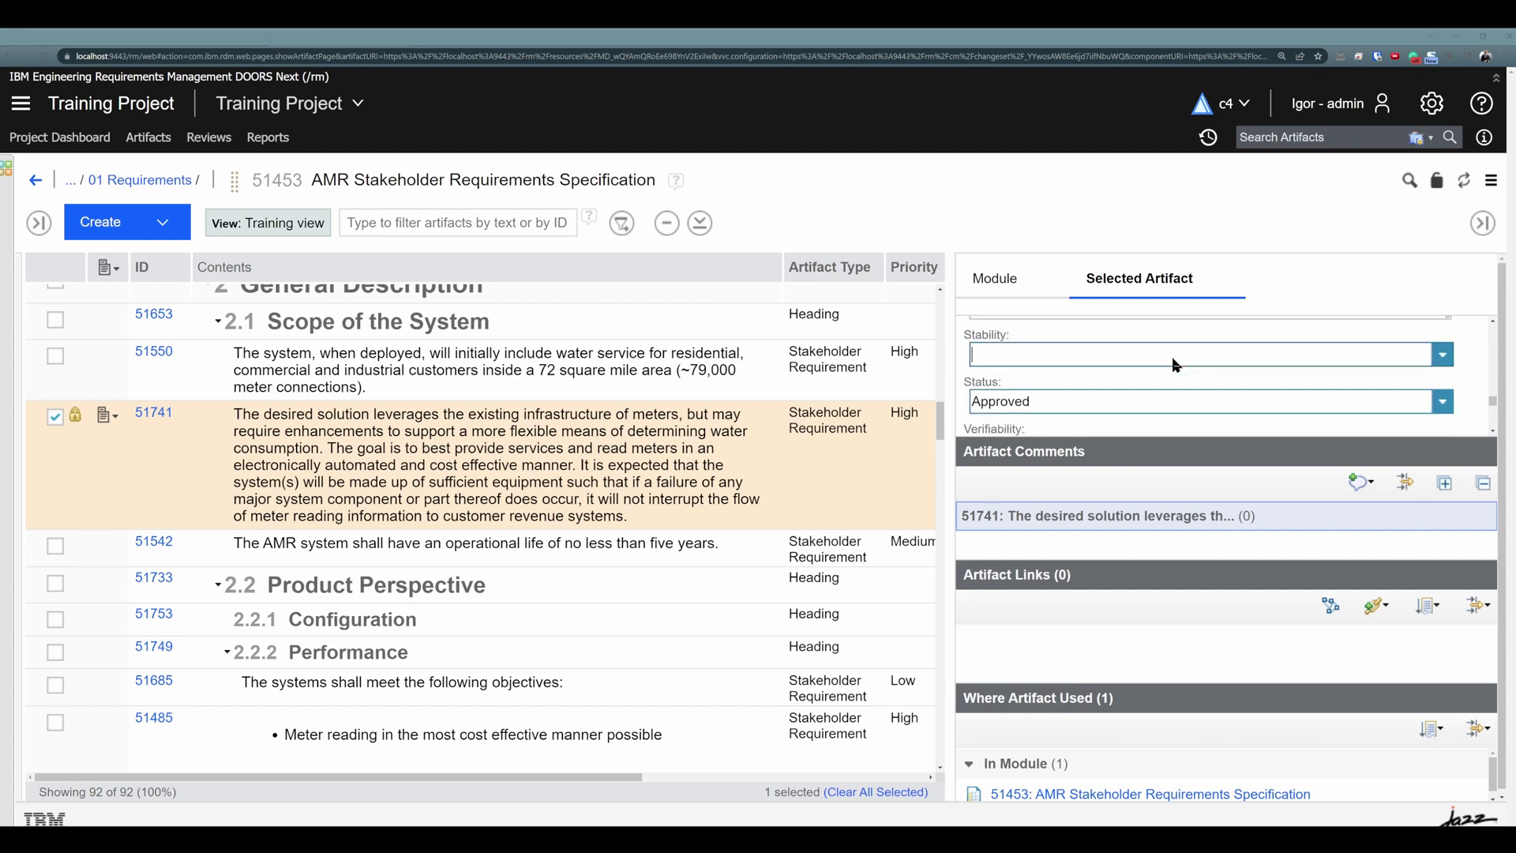
pyautogui.scroll(2, 1172, 357)
pyautogui.scroll(-2, 1173, 359)
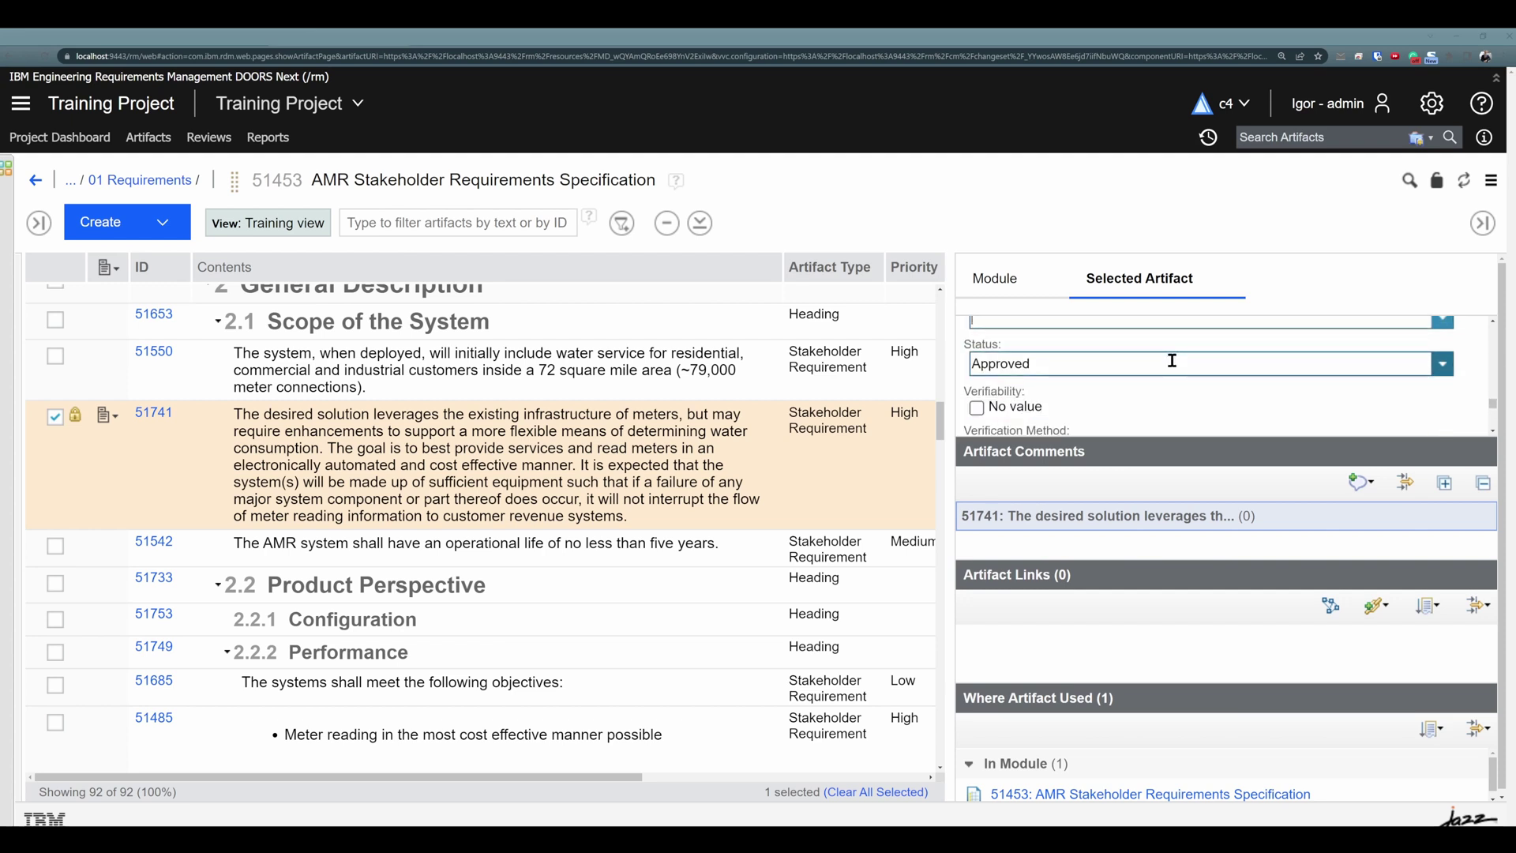
pyautogui.scroll(1, 1188, 365)
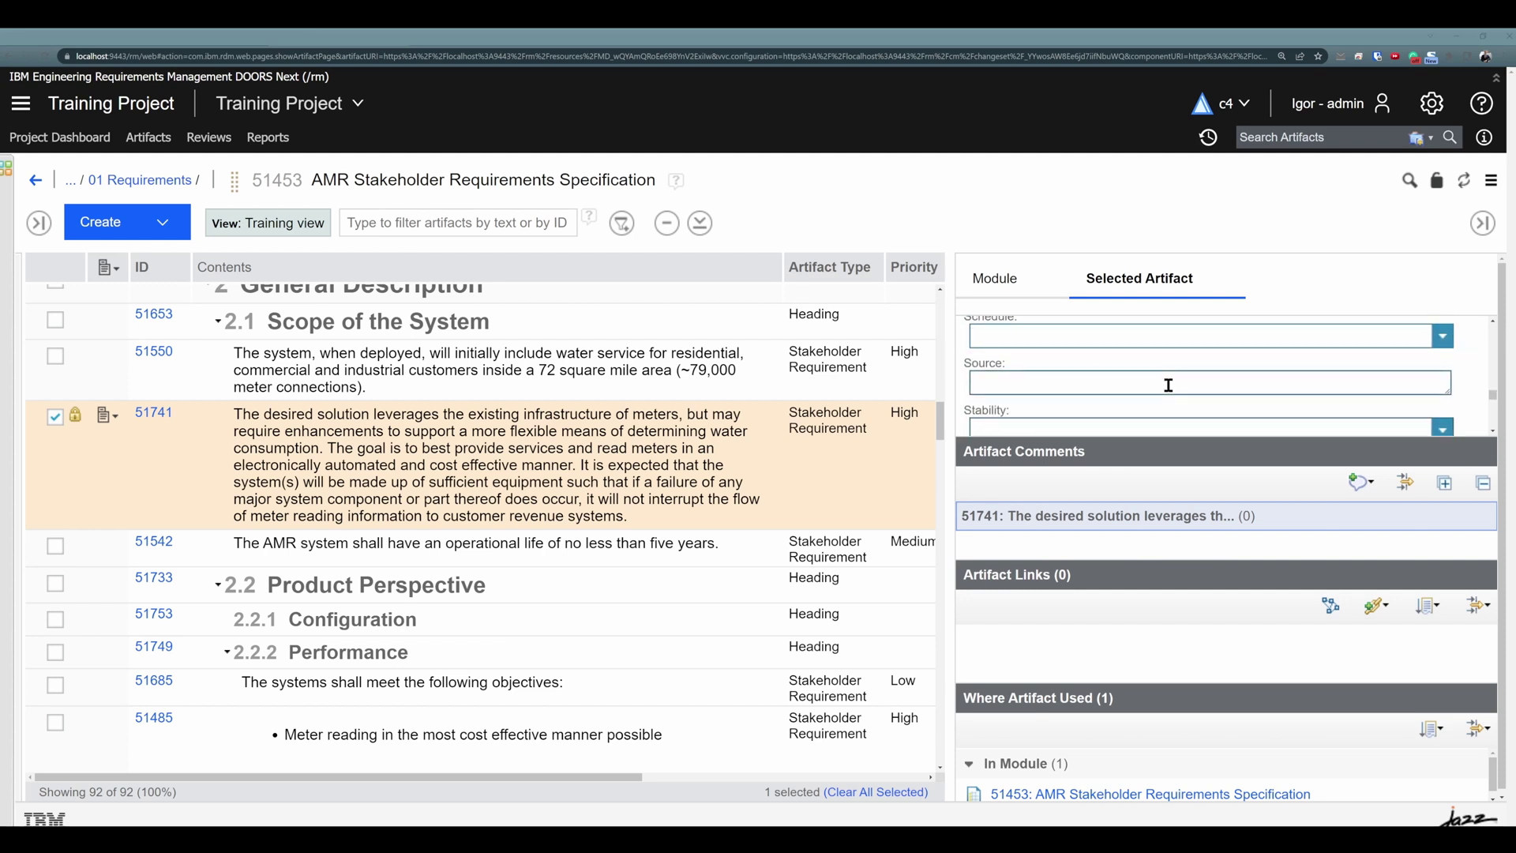
pyautogui.scroll(1, 1168, 382)
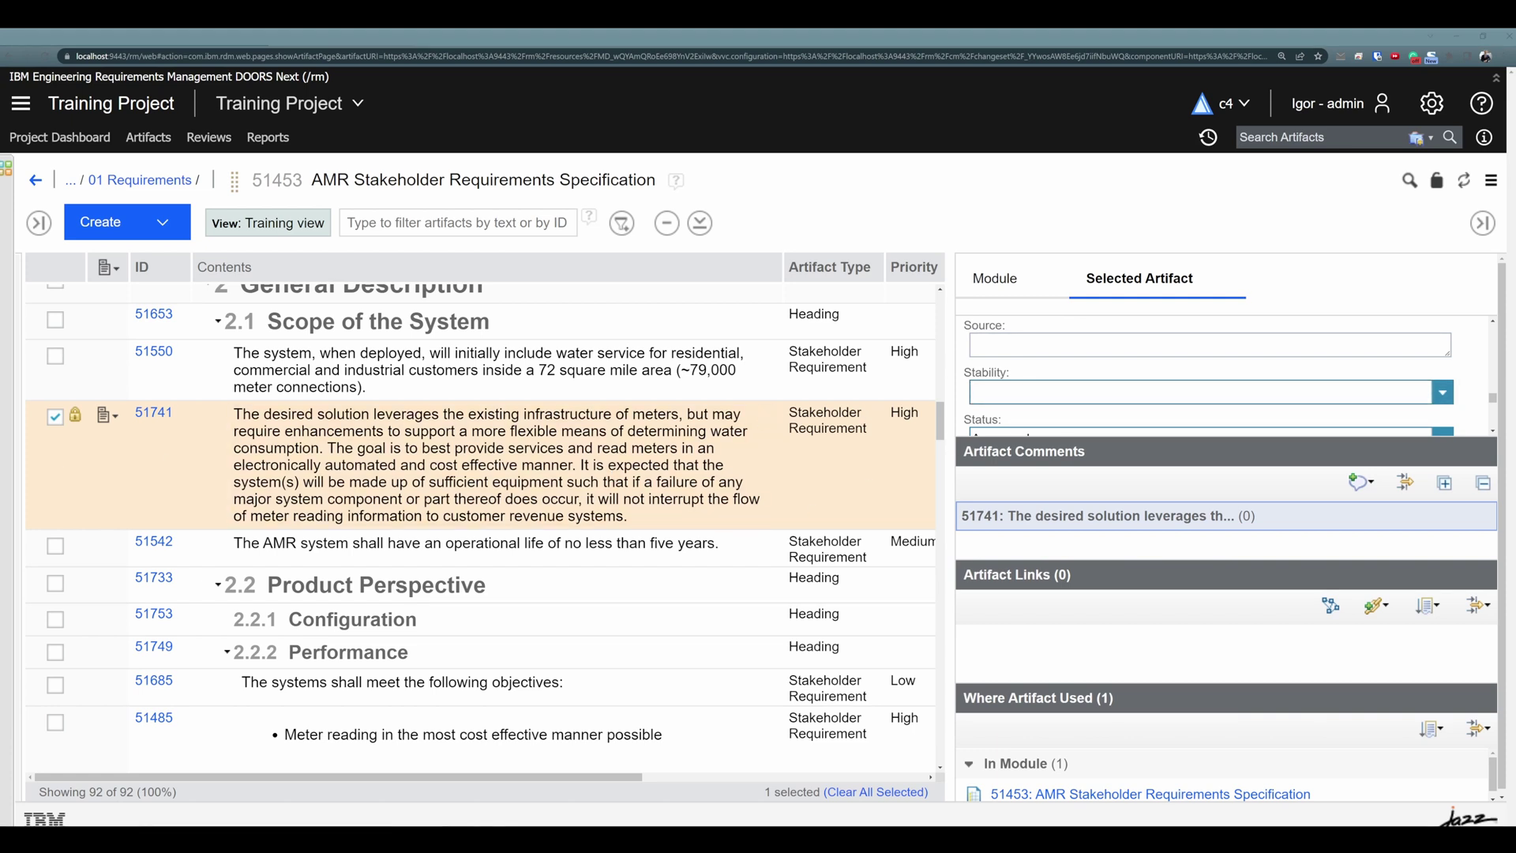
# Hide the artifact details and set Priority in the module grid to Low for requirement 51550 and High for 51741
pyautogui.click(1484, 225)
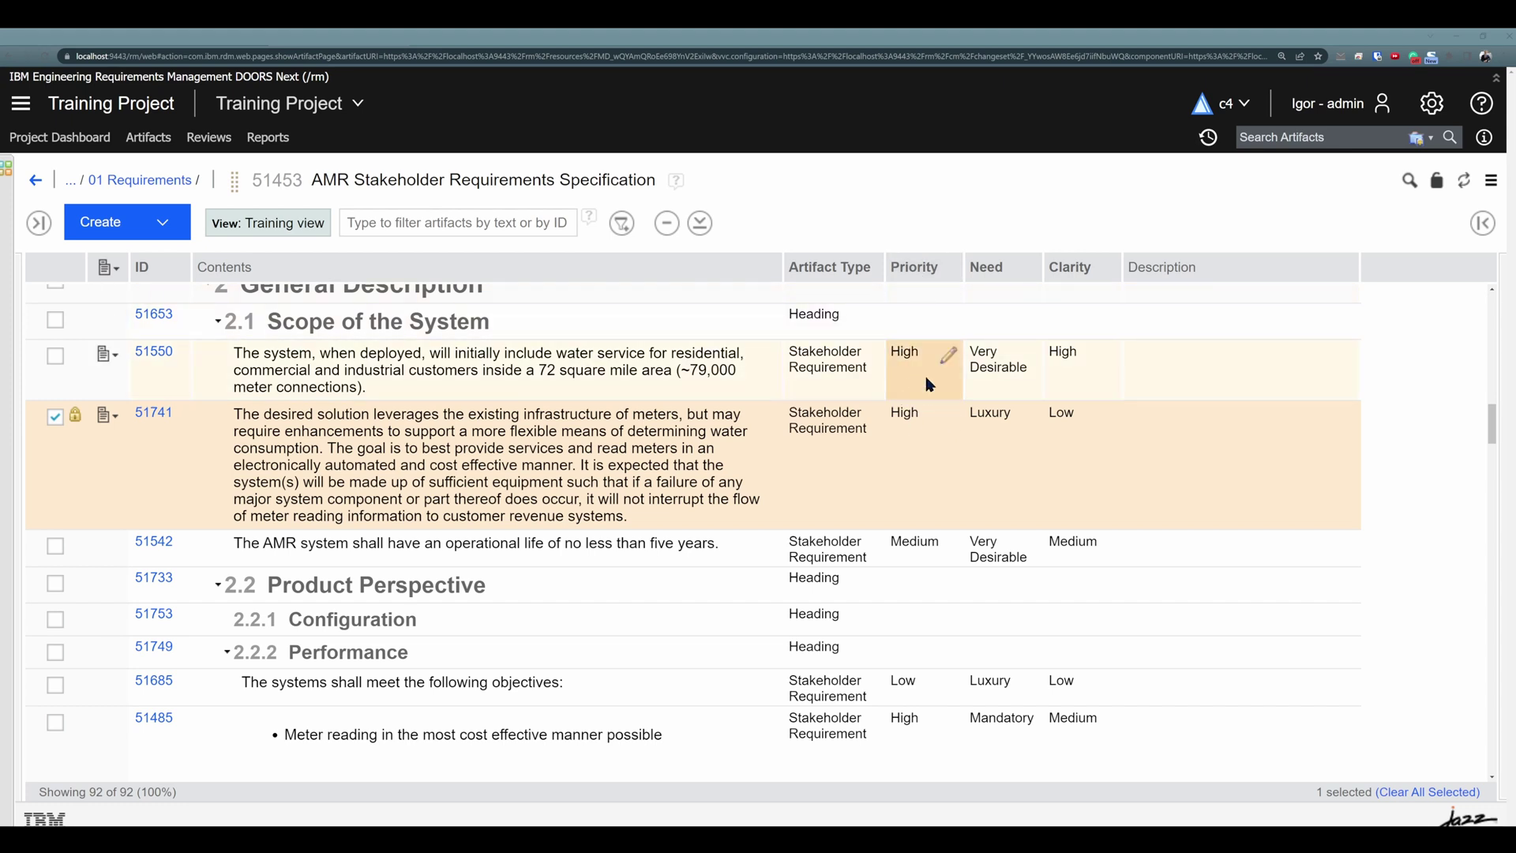
pyautogui.click(952, 360)
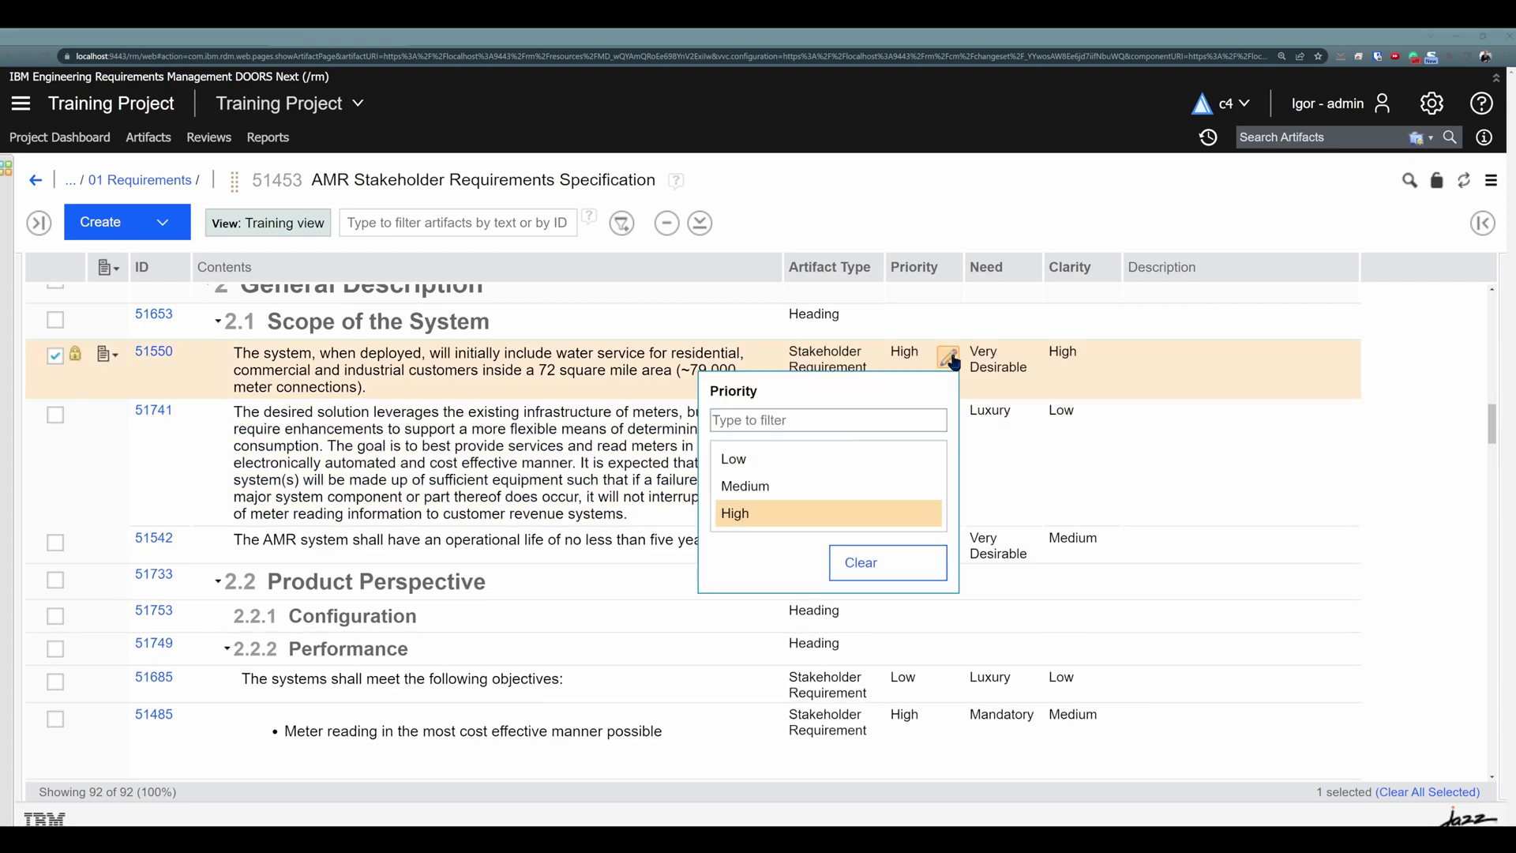
pyautogui.click(948, 357)
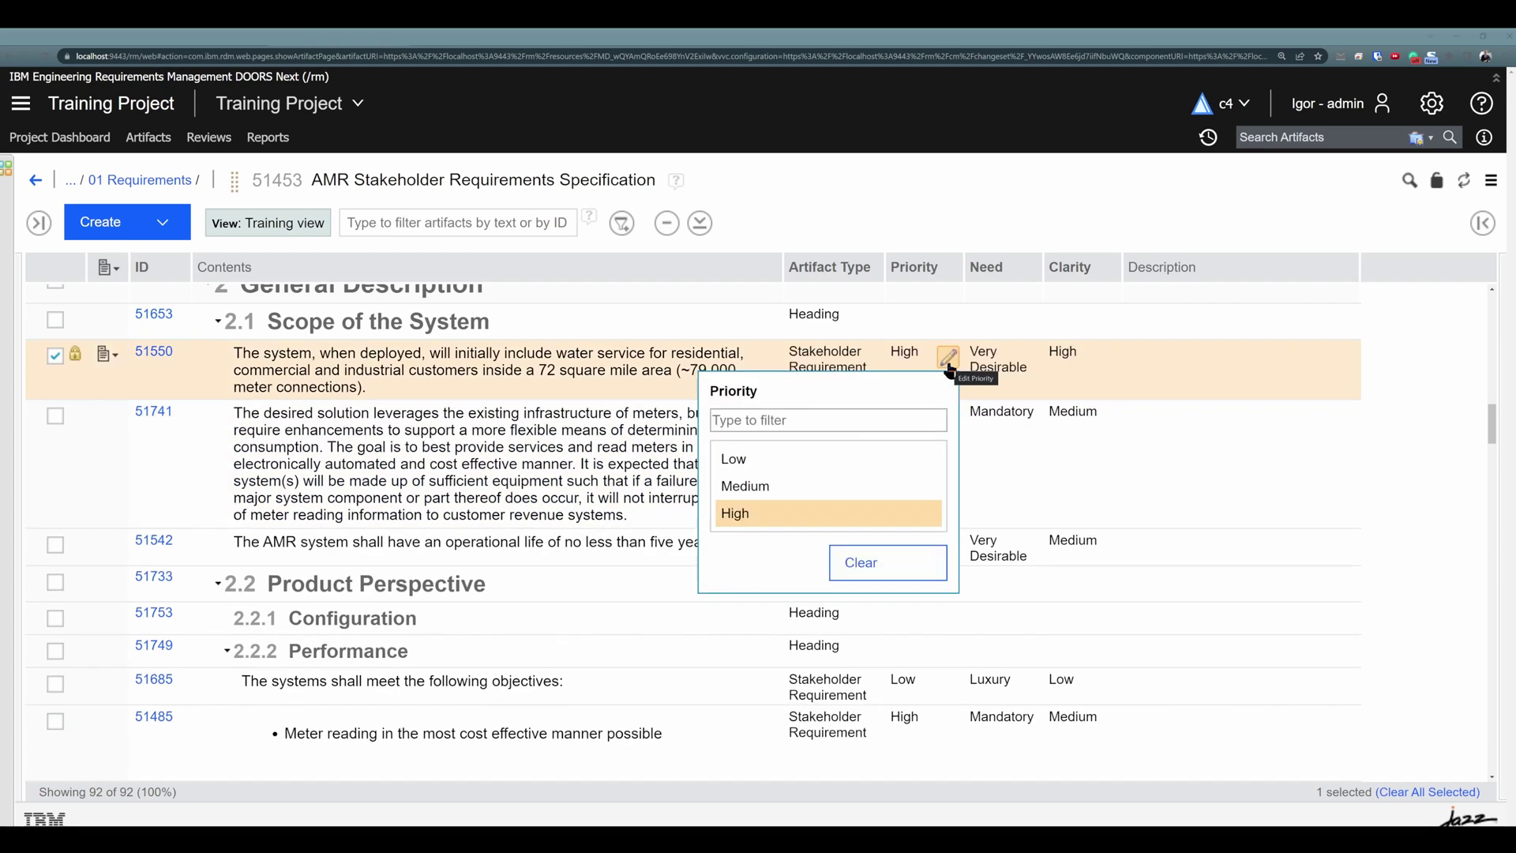
pyautogui.click(834, 465)
pyautogui.click(948, 417)
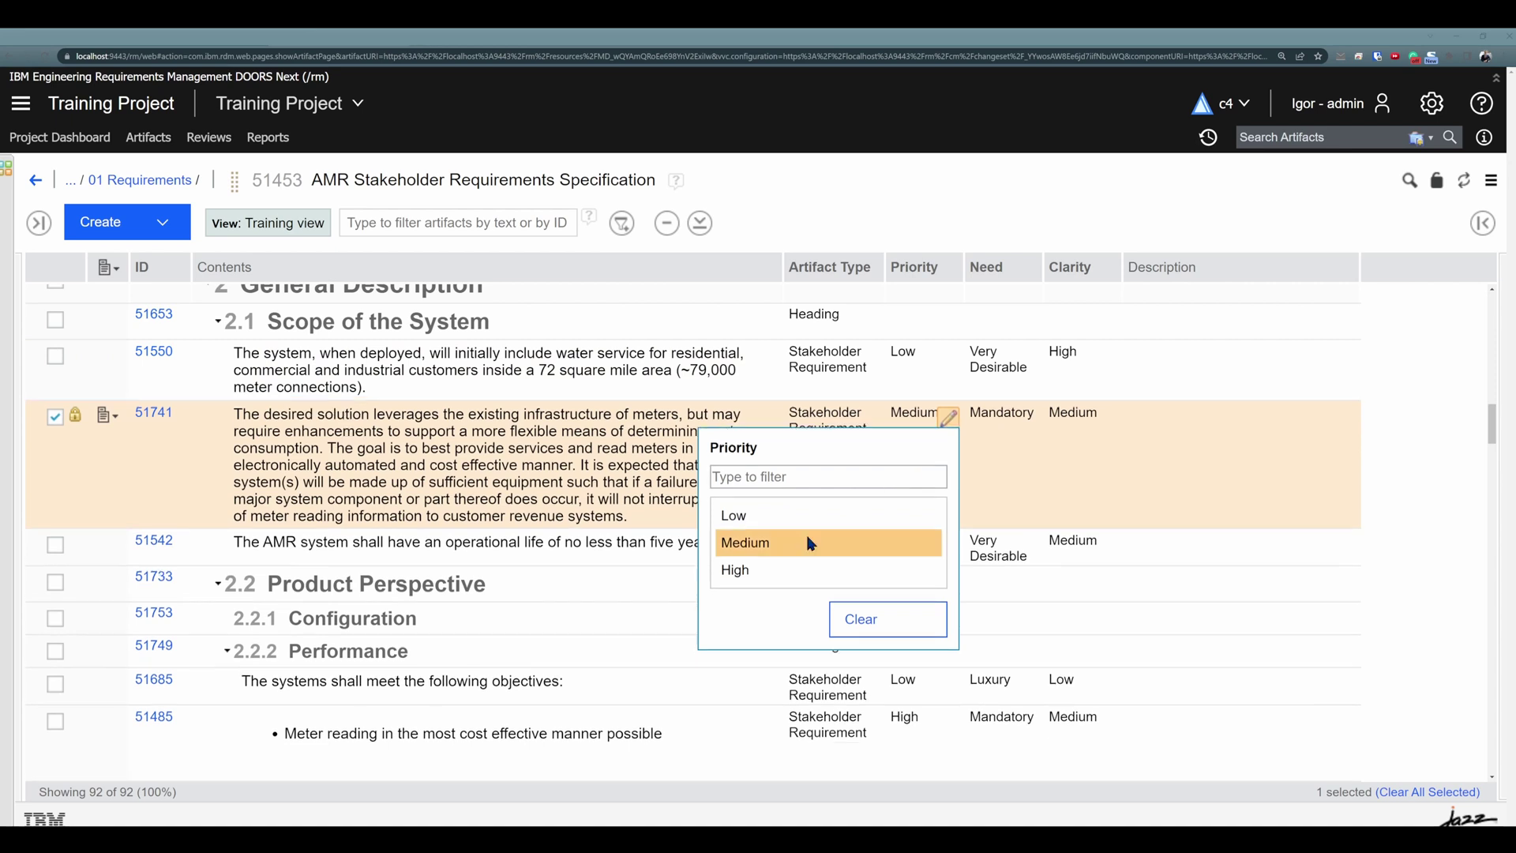
pyautogui.click(814, 569)
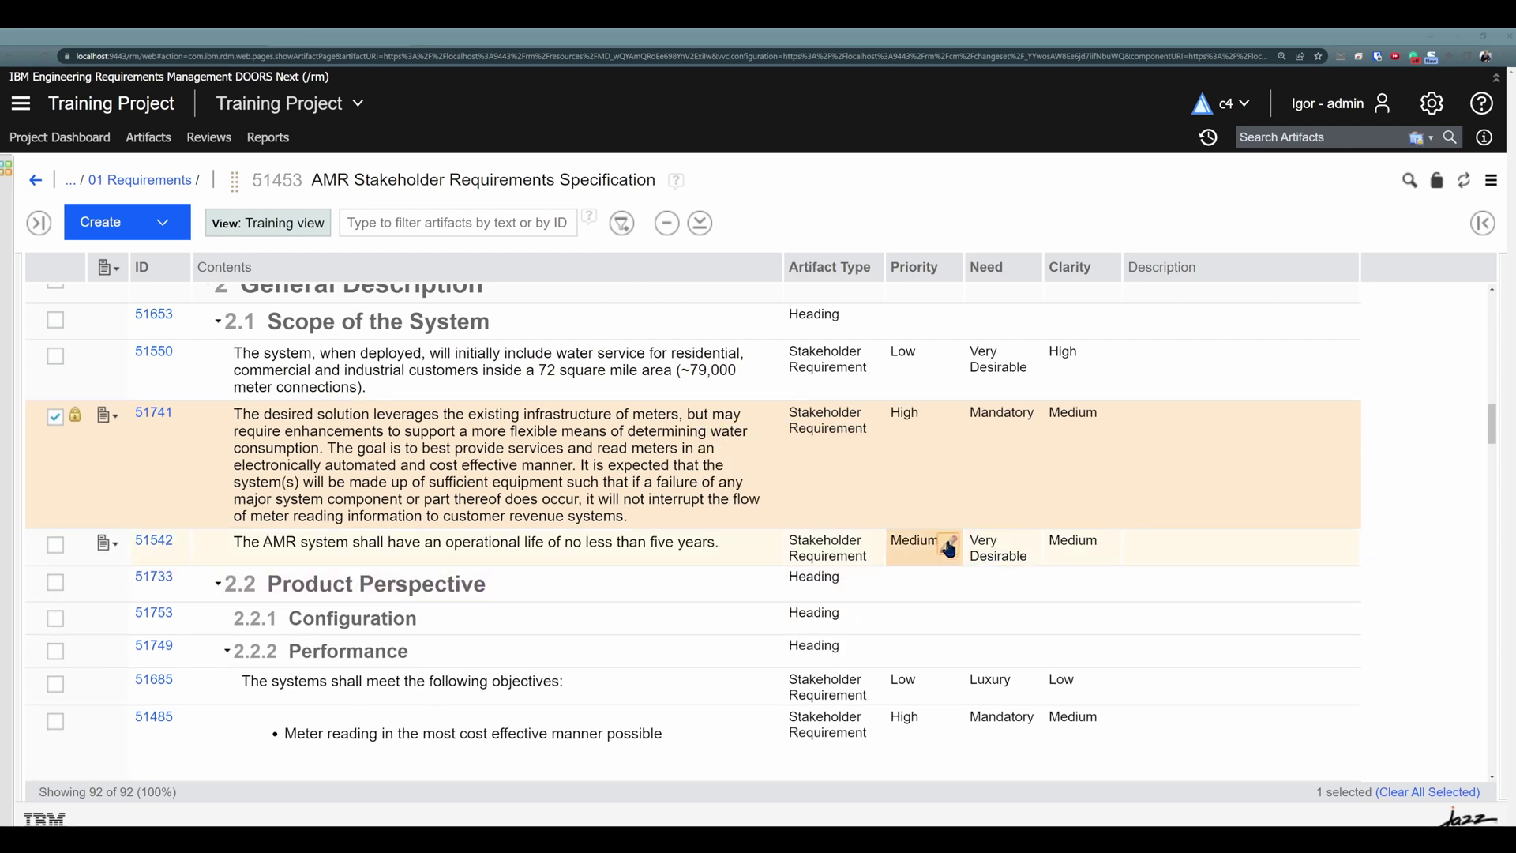
# Set Priority to Low for requirement 51542 and Need to Mandatory for requirement 51550 directly in the module grid
pyautogui.click(948, 549)
pyautogui.click(778, 395)
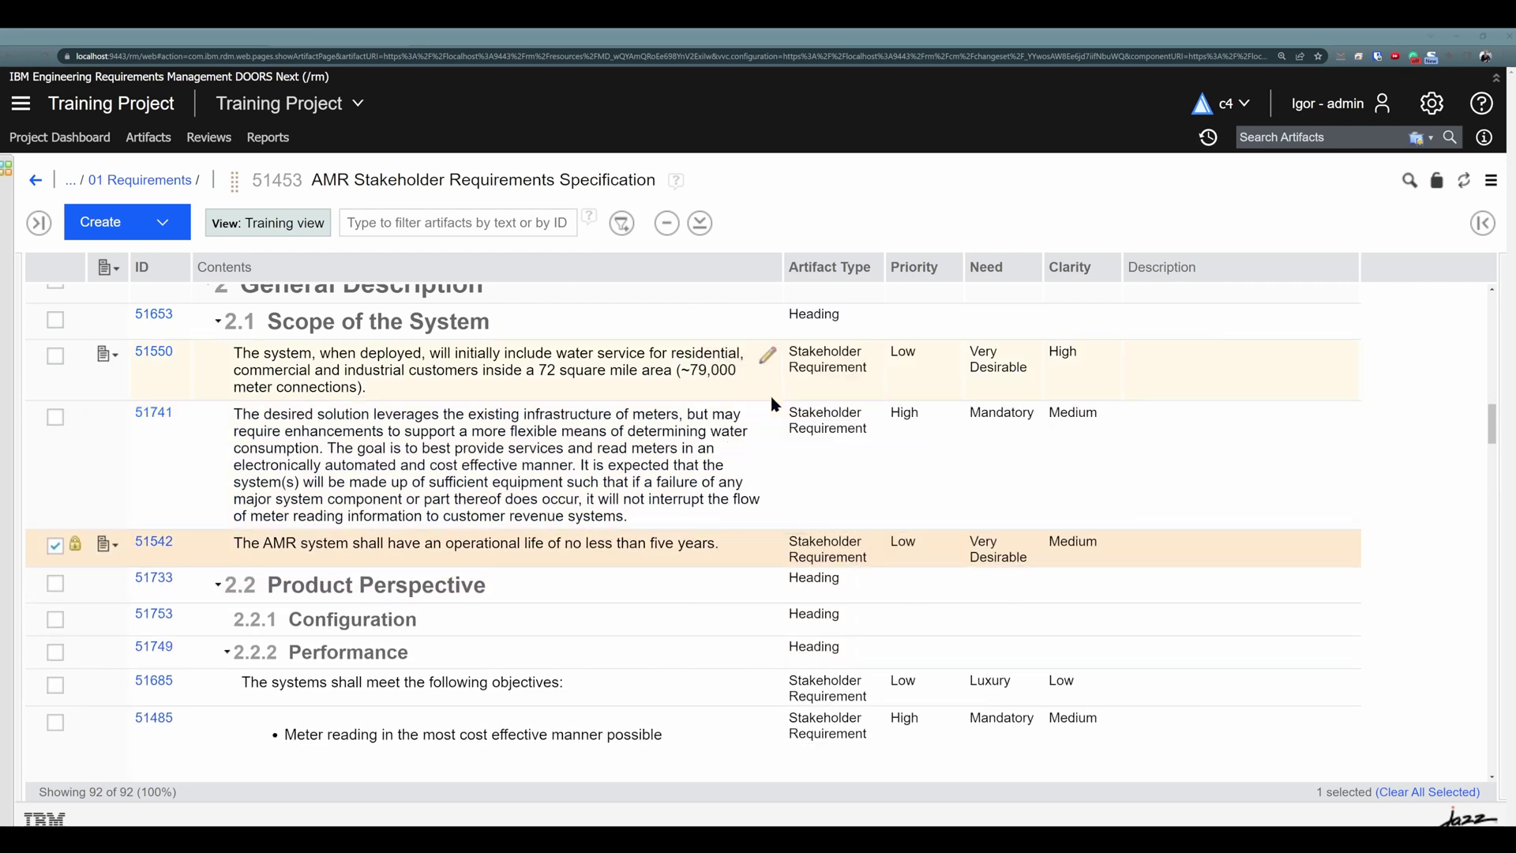
pyautogui.click(1026, 360)
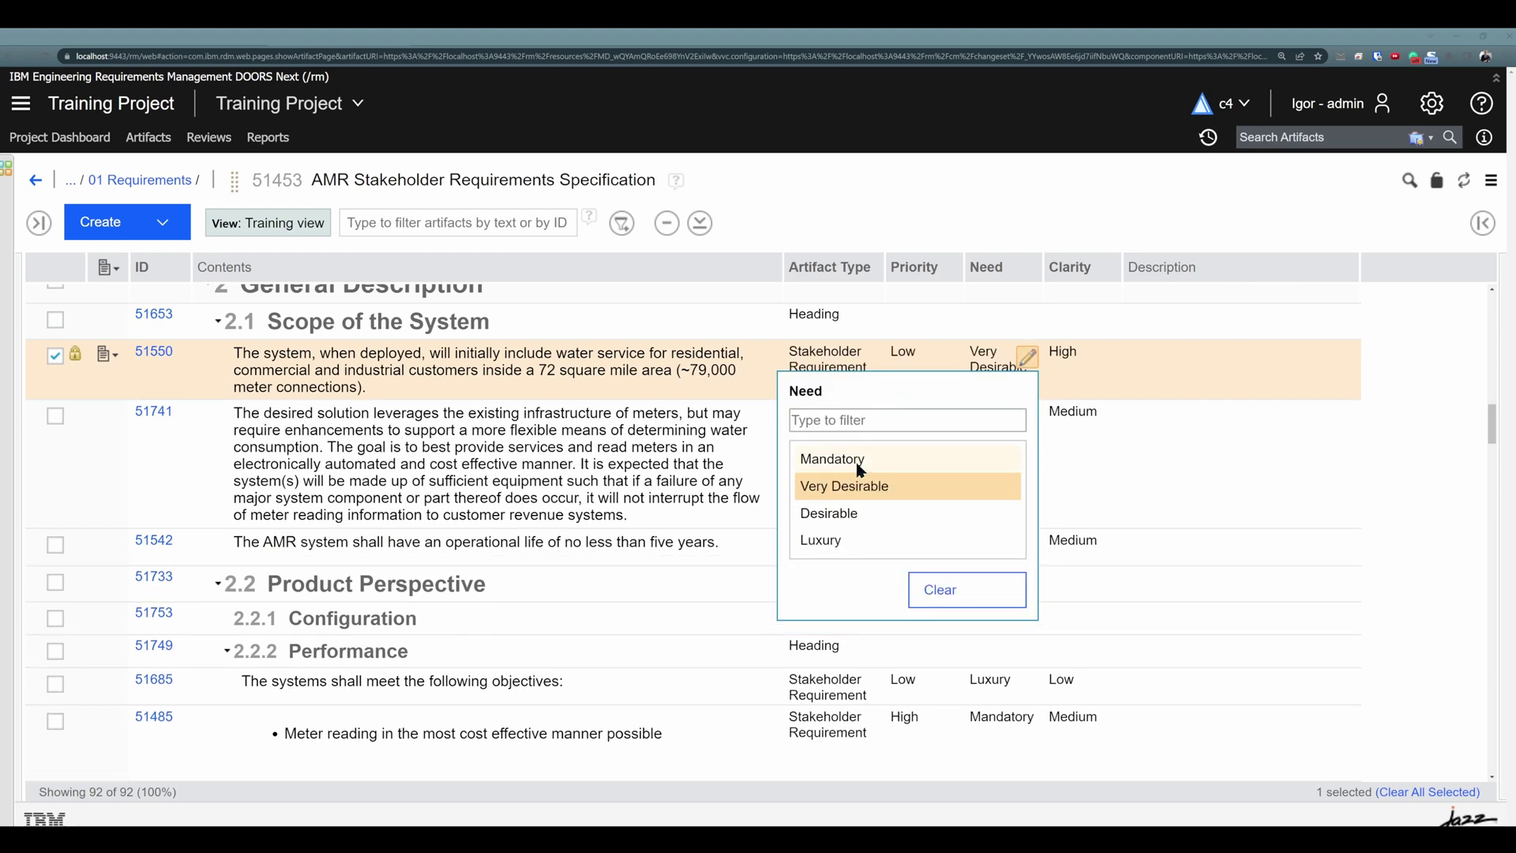
pyautogui.click(860, 466)
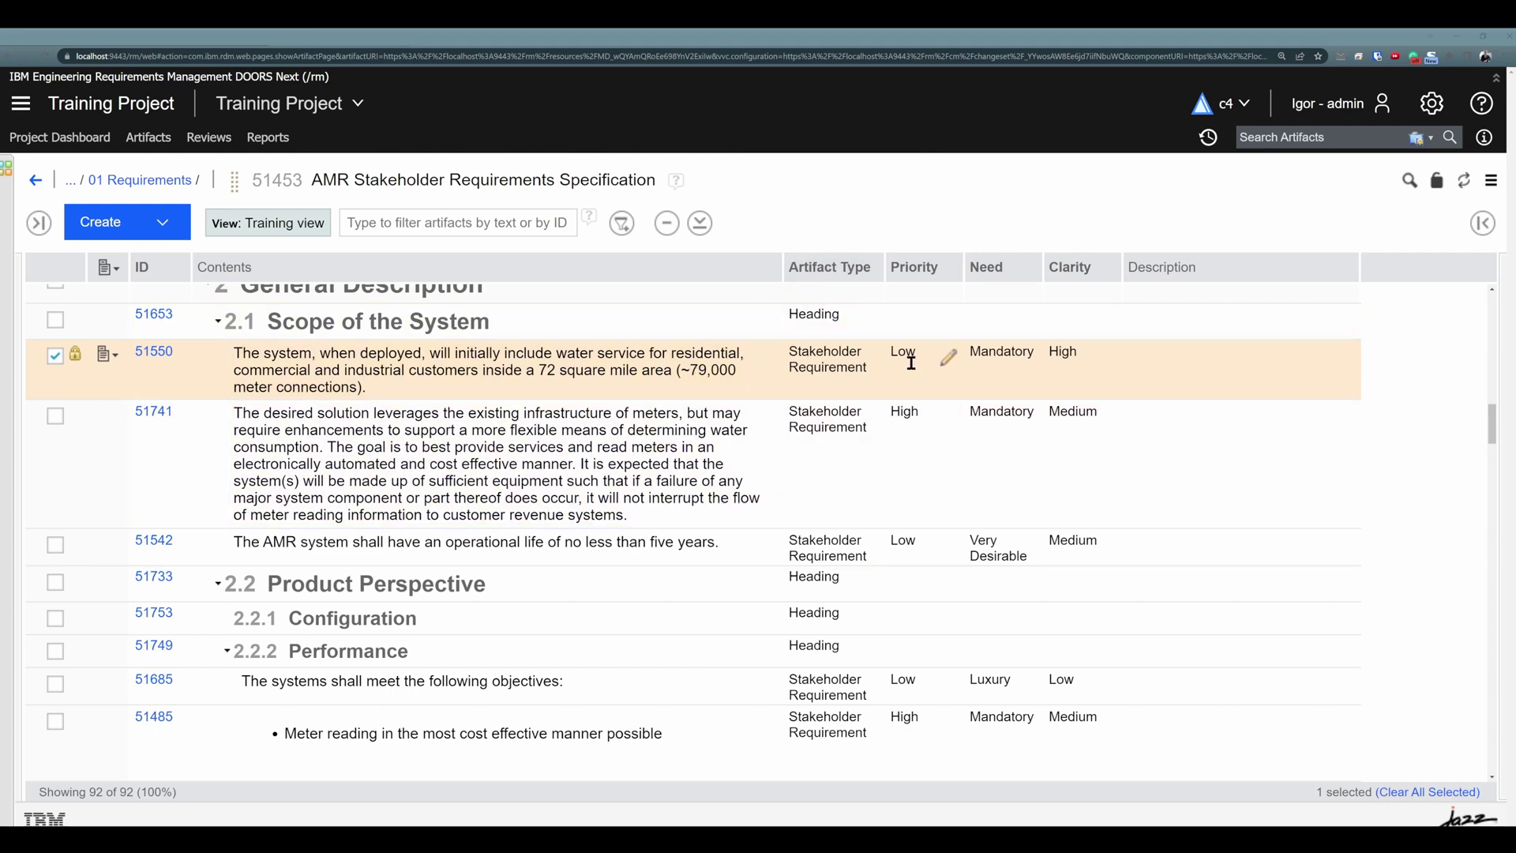
# Compare the attributes of requirement 51550 in its artifact details with the module grid, including Need, and check its remaining attributes
pyautogui.click(1484, 224)
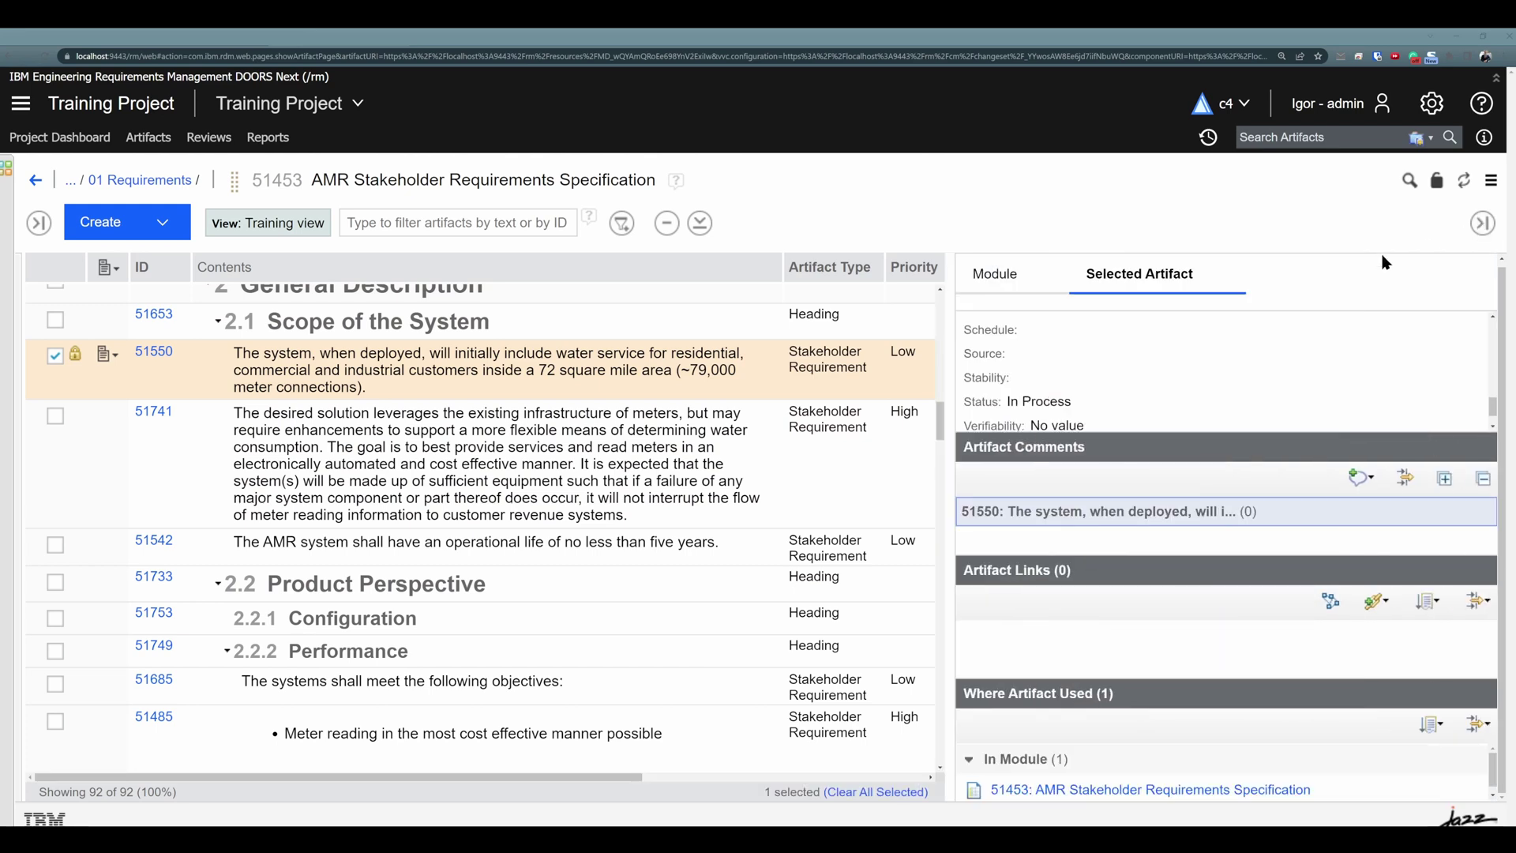
pyautogui.scroll(3, 1118, 332)
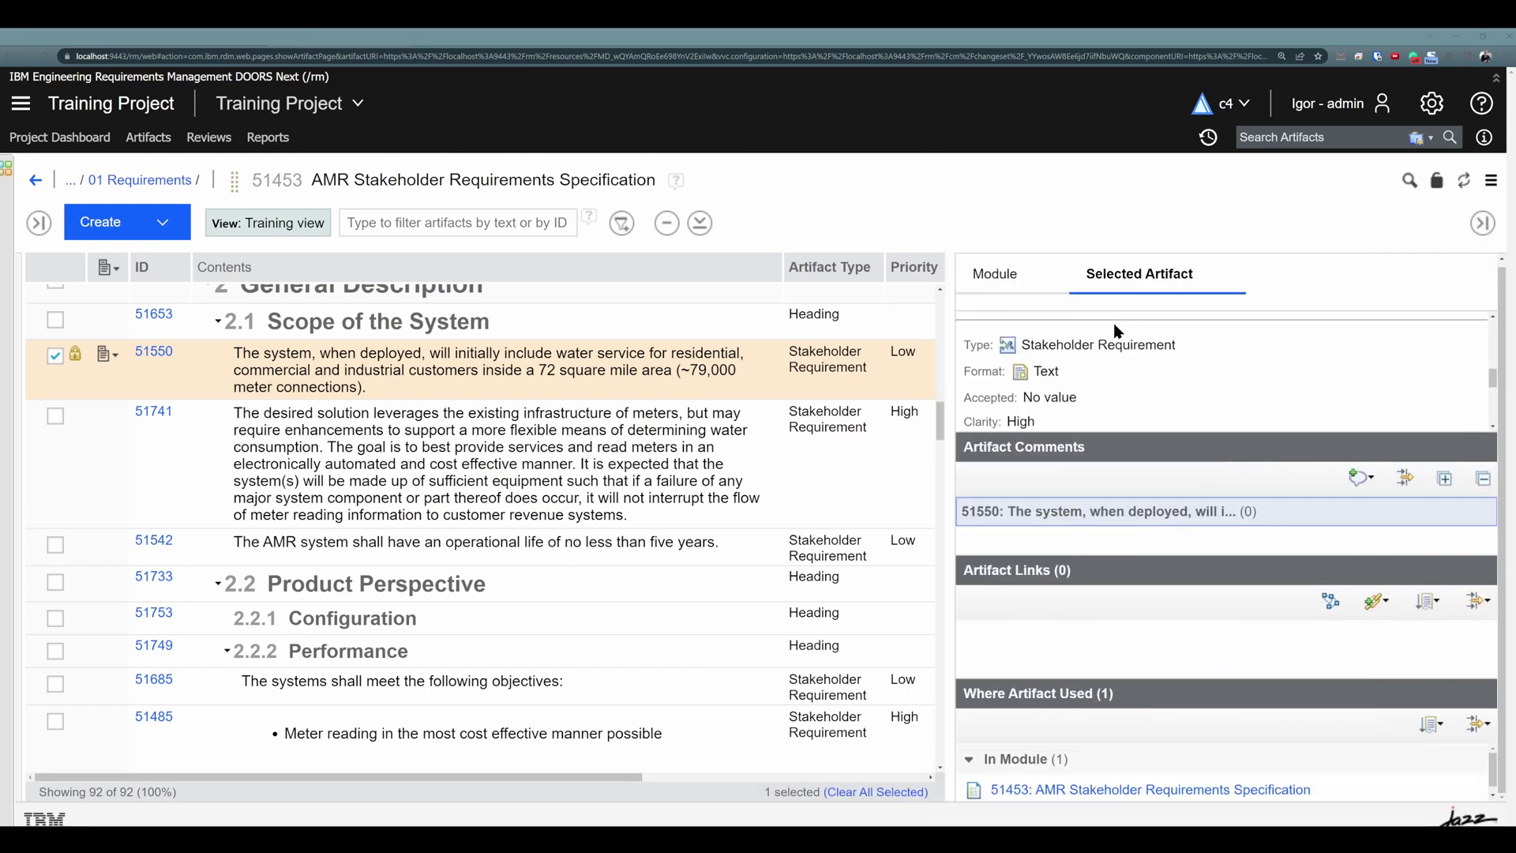
pyautogui.click(1480, 222)
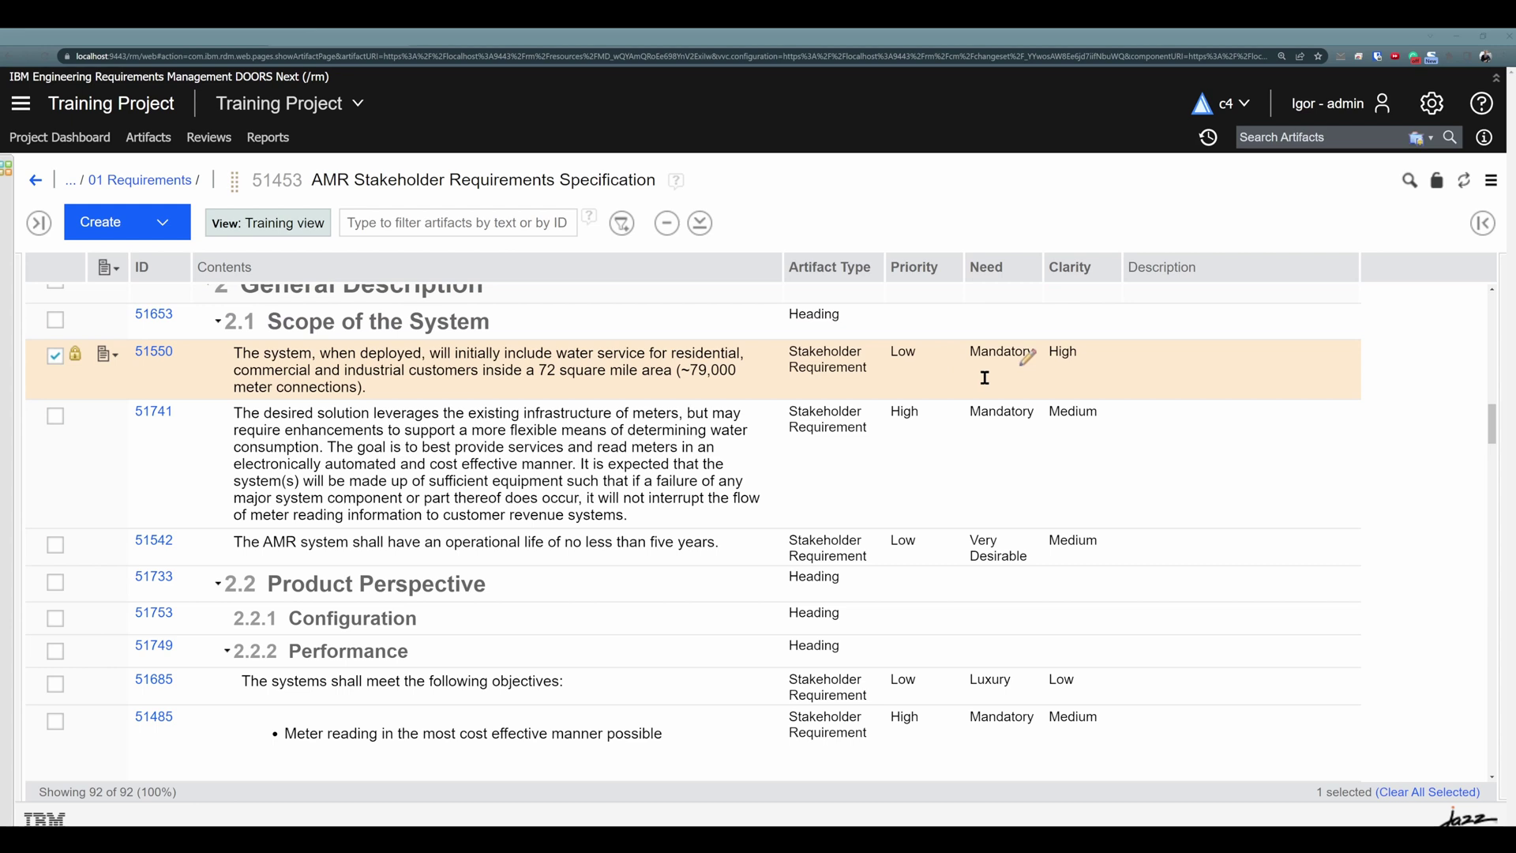
pyautogui.click(1483, 223)
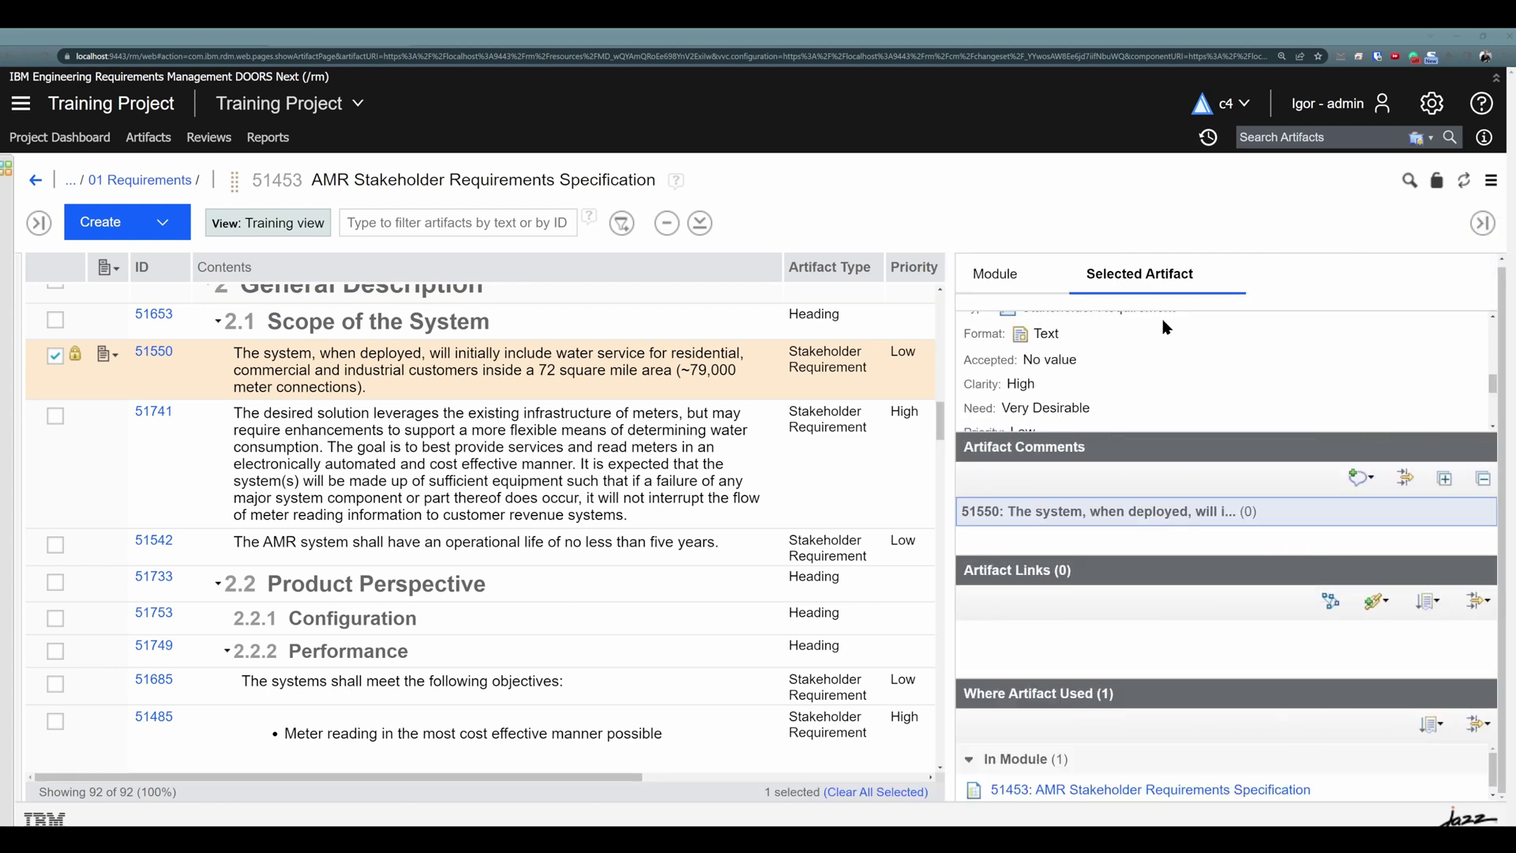
pyautogui.click(1483, 223)
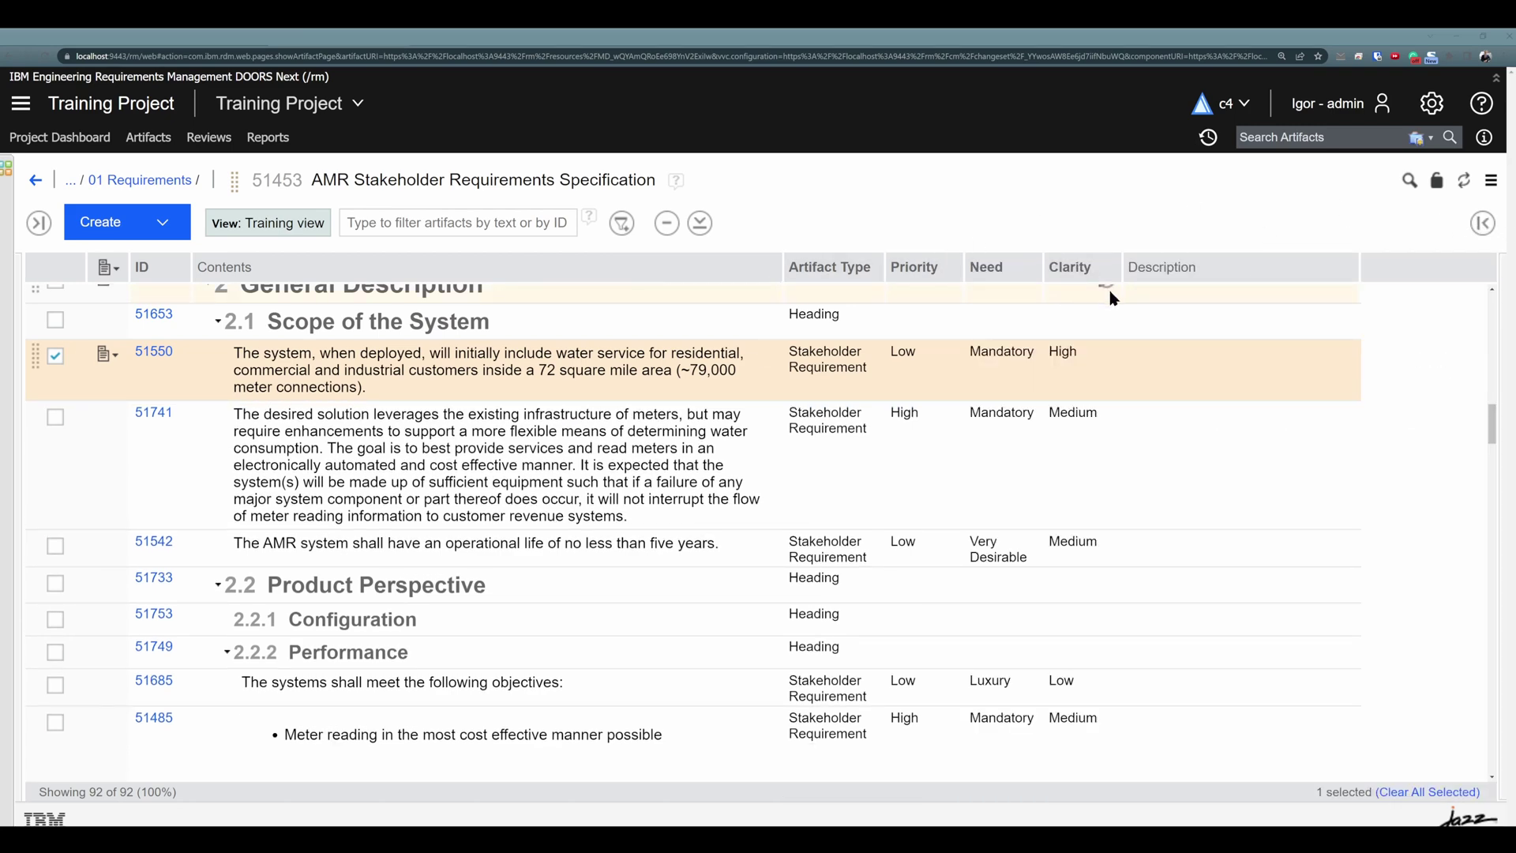
pyautogui.click(1489, 227)
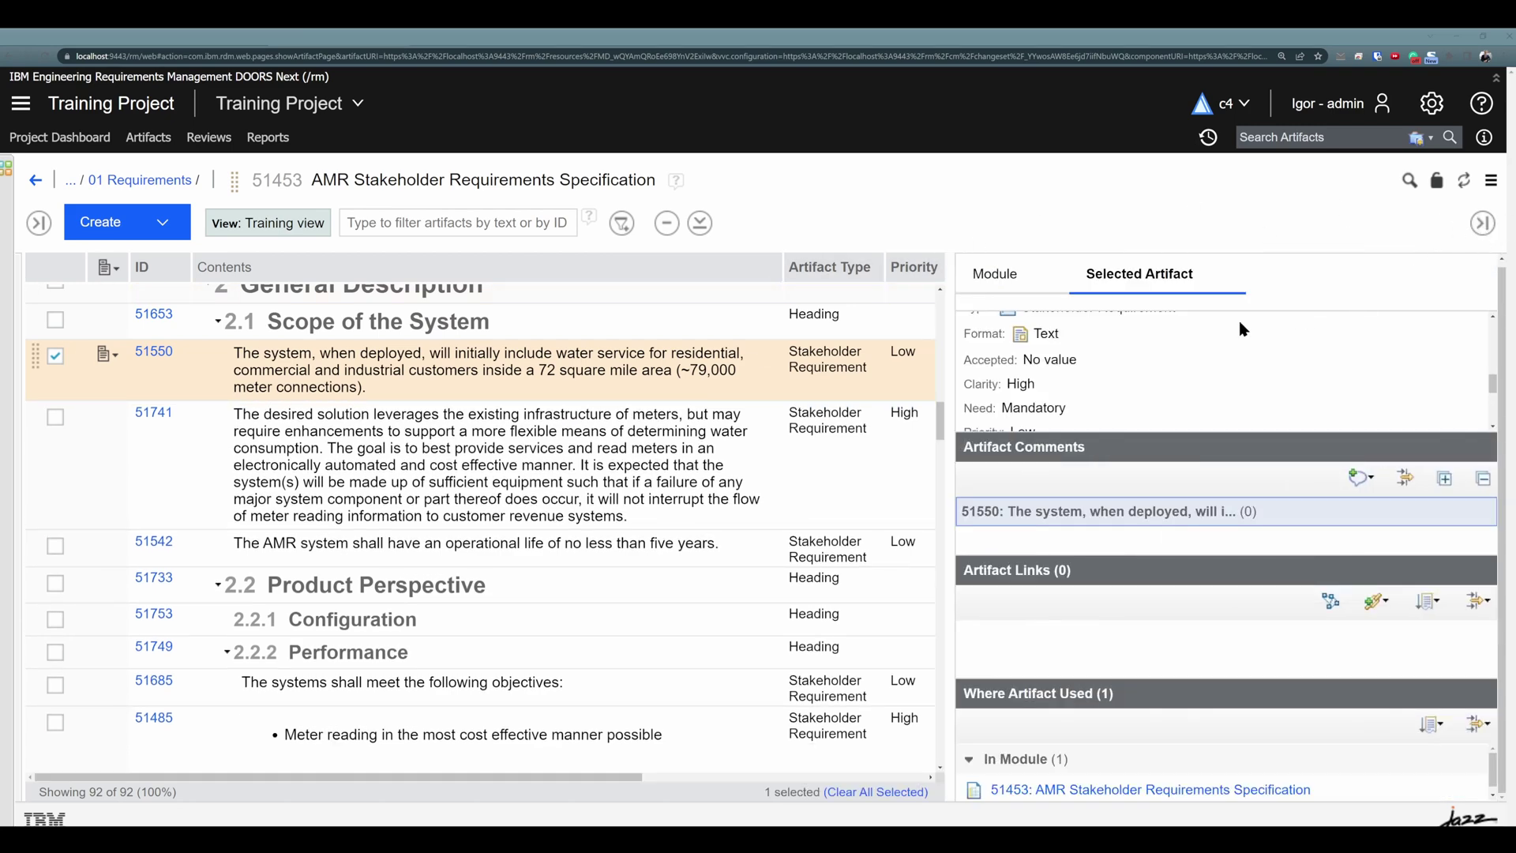
pyautogui.scroll(-3, 1131, 348)
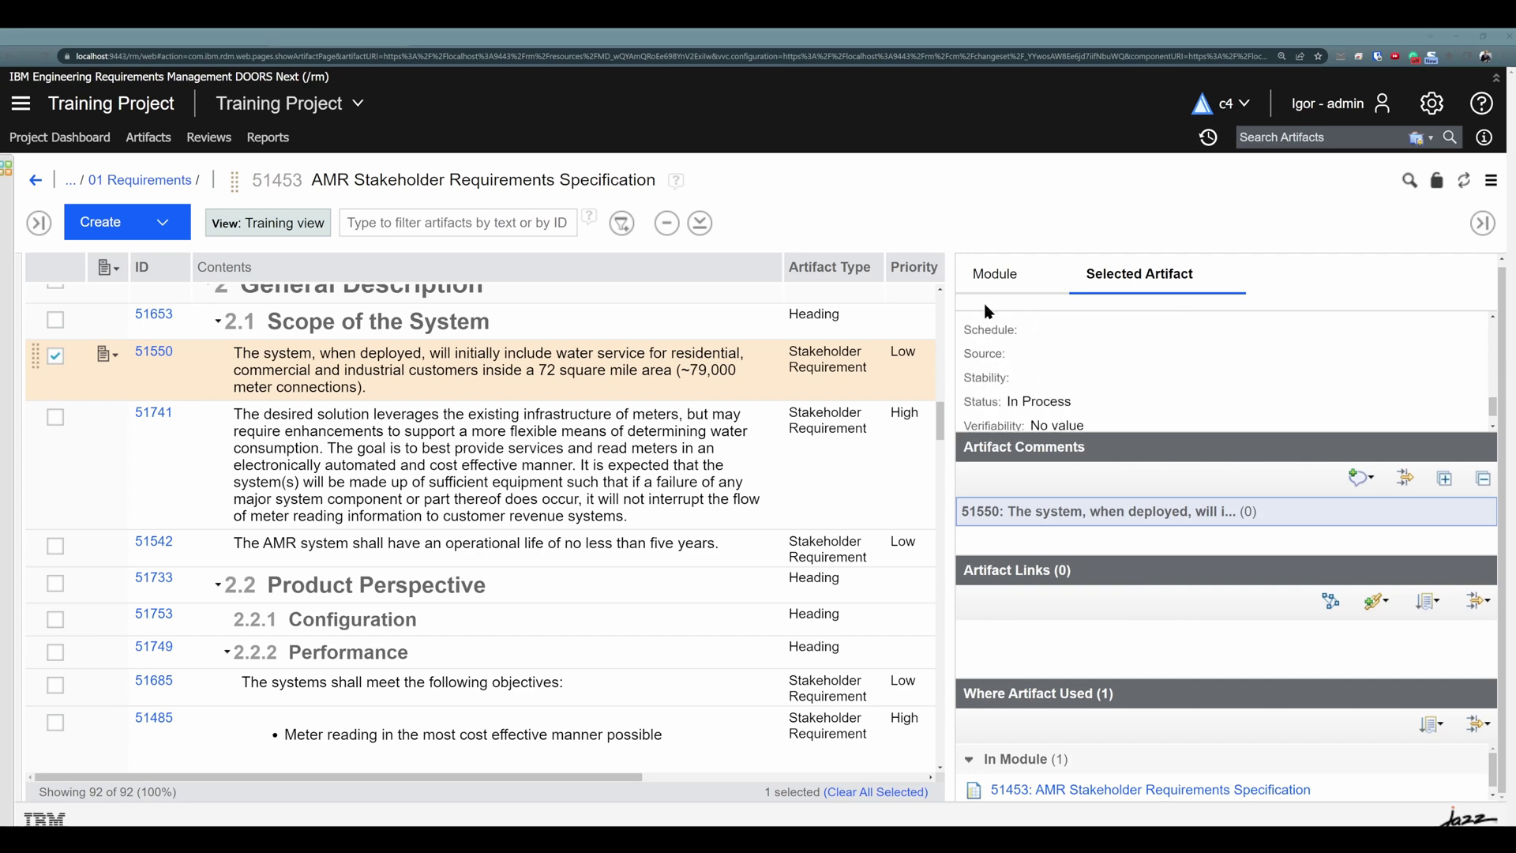
pyautogui.click(1483, 224)
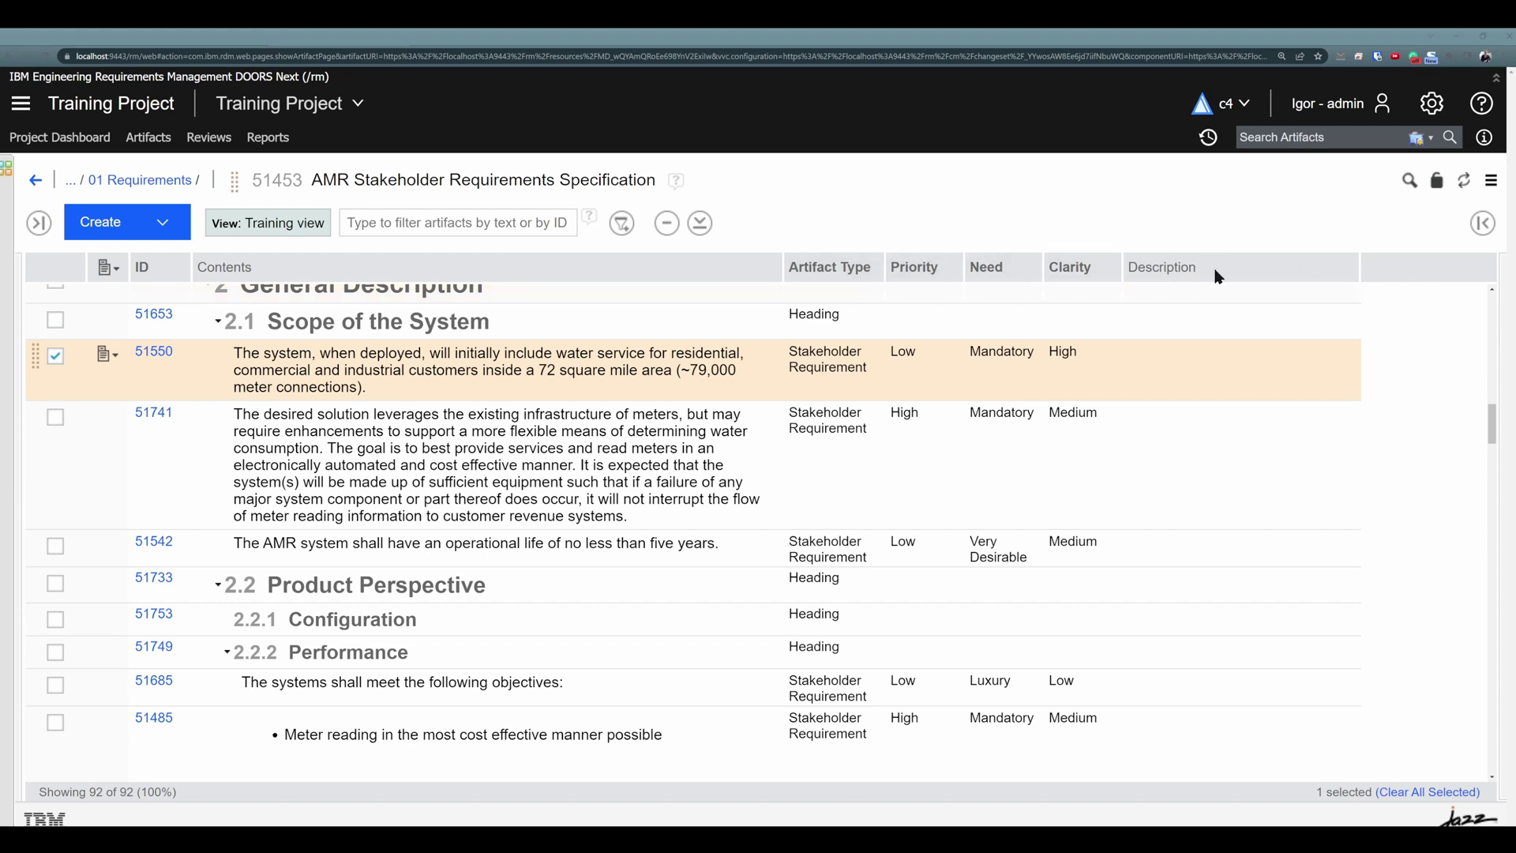
# Open the full column display settings for the module grid
pyautogui.rightClick(1381, 273)
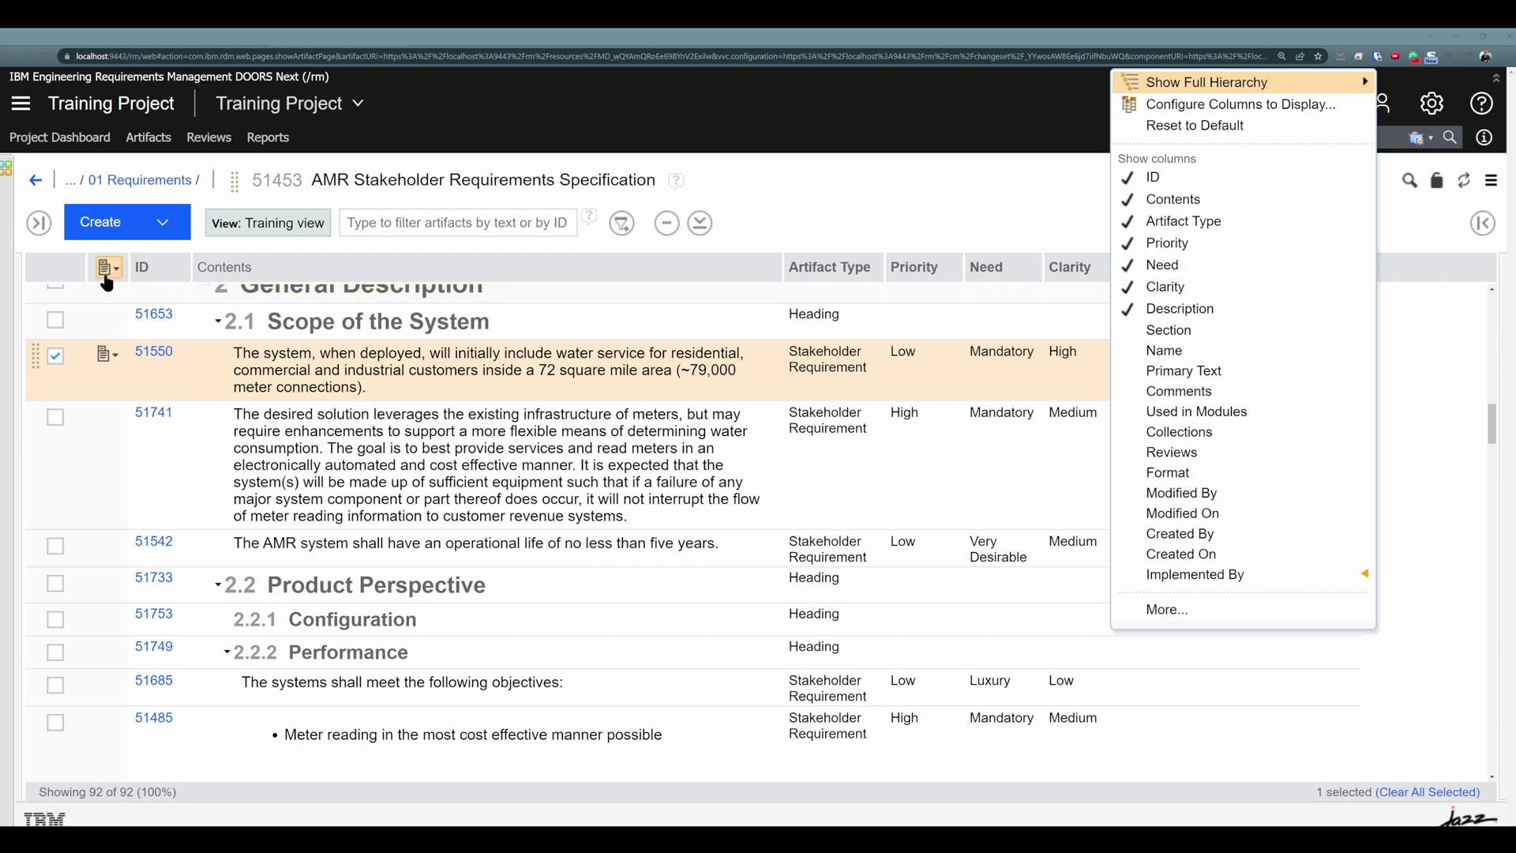
pyautogui.click(107, 273)
pyautogui.rightClick(1396, 261)
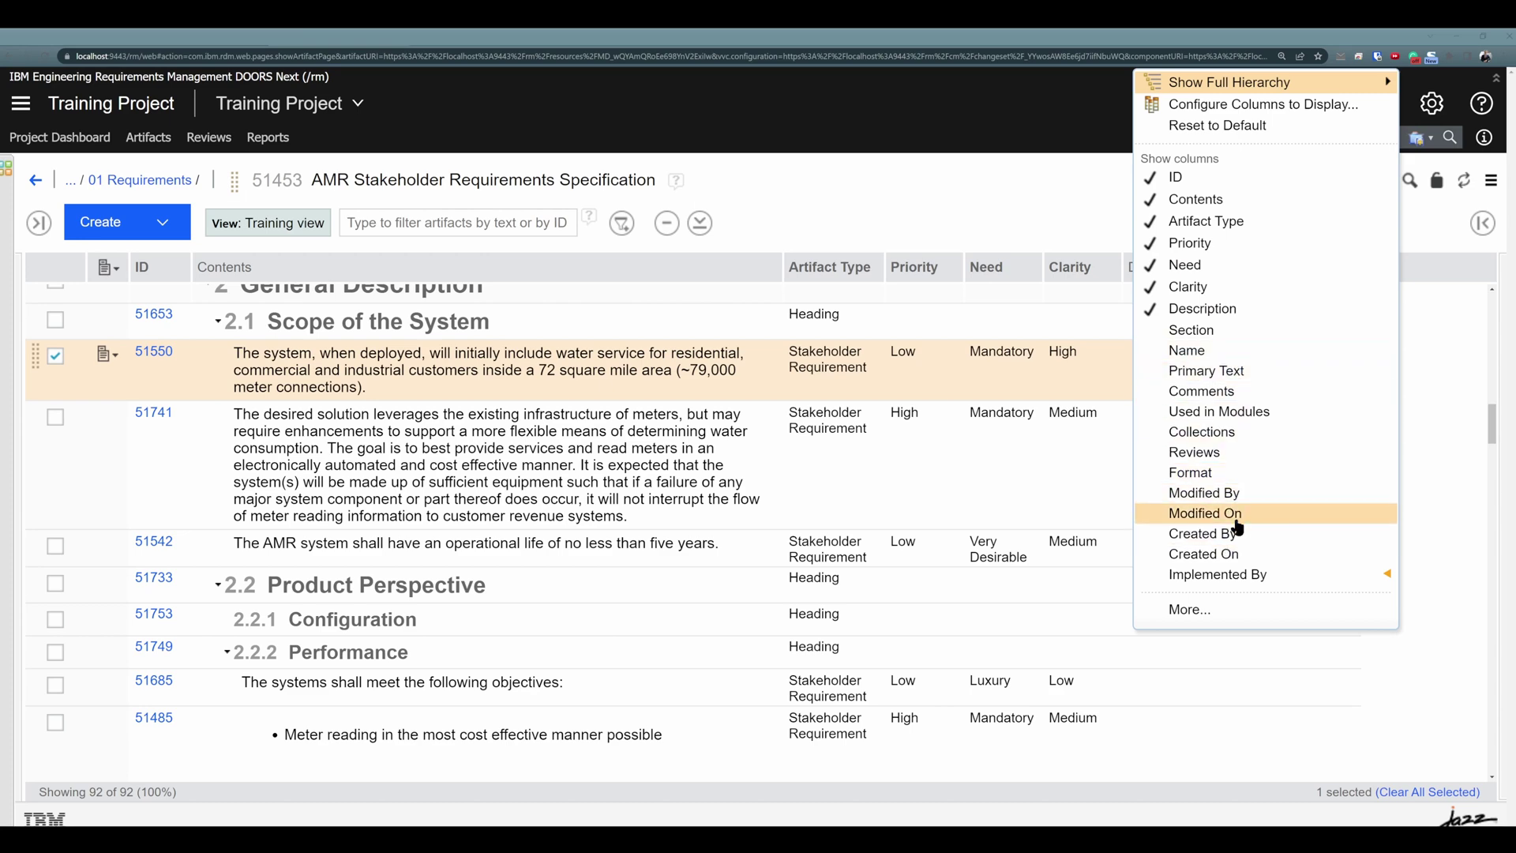
pyautogui.click(1193, 610)
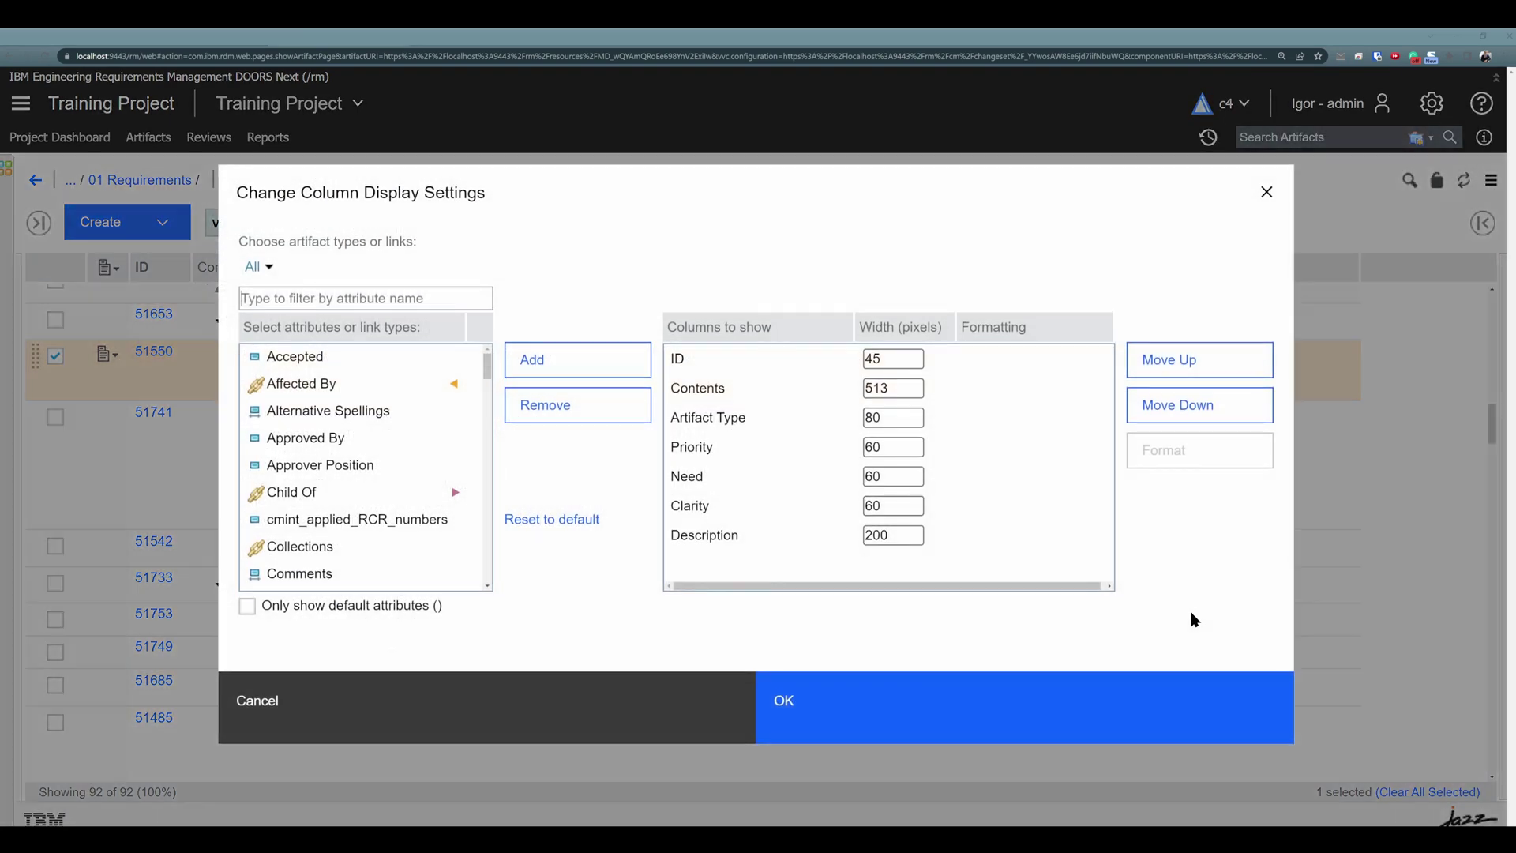
# Find the Stability attribute by filtering for "sta", add it to the displayed columns and apply the settings
pyautogui.scroll(-10, 341, 377)
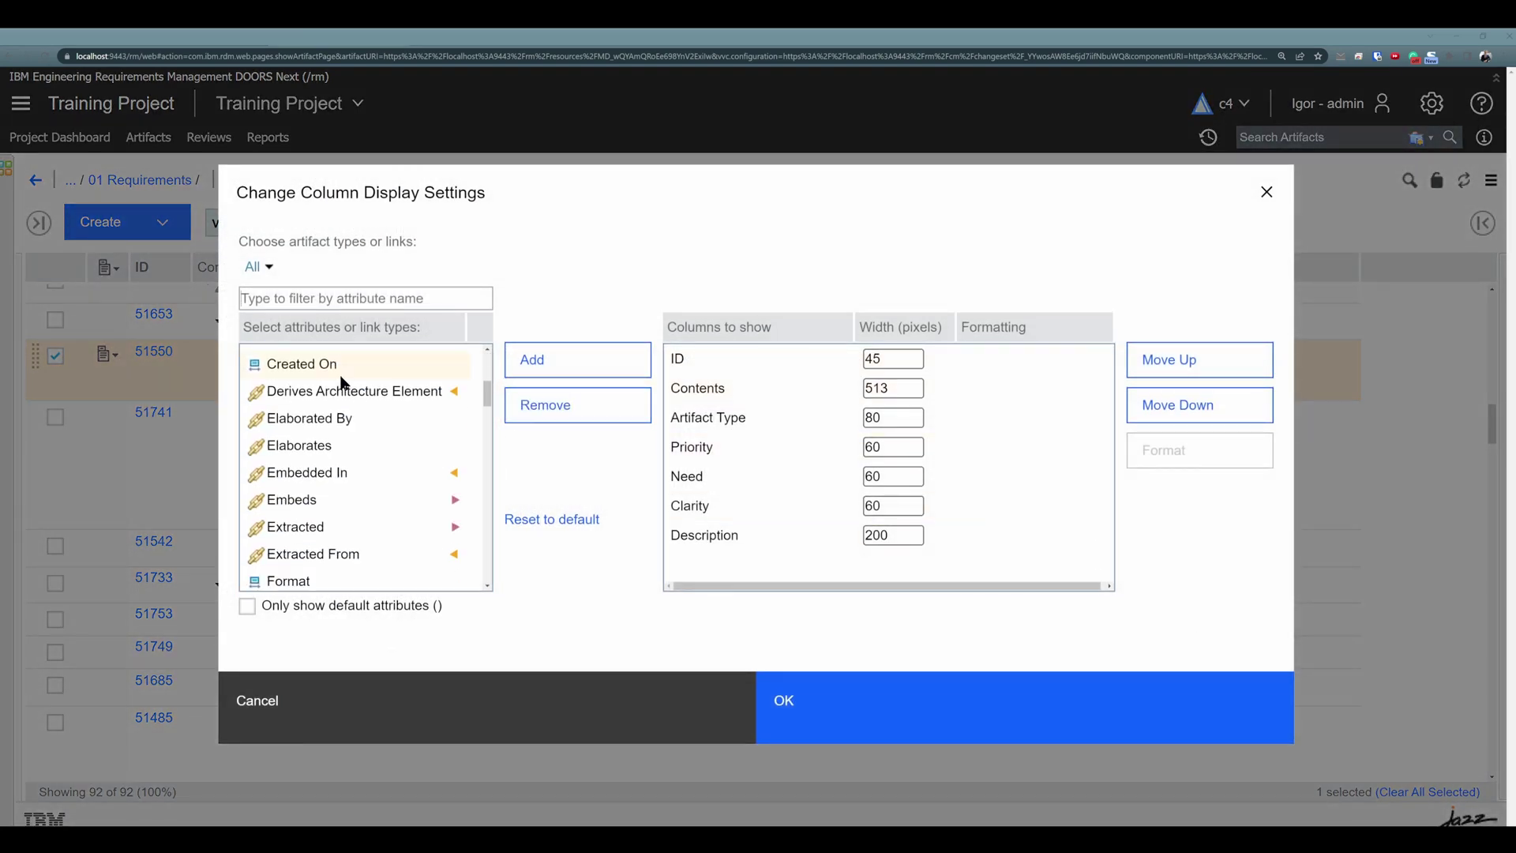
pyautogui.scroll(10, 348, 385)
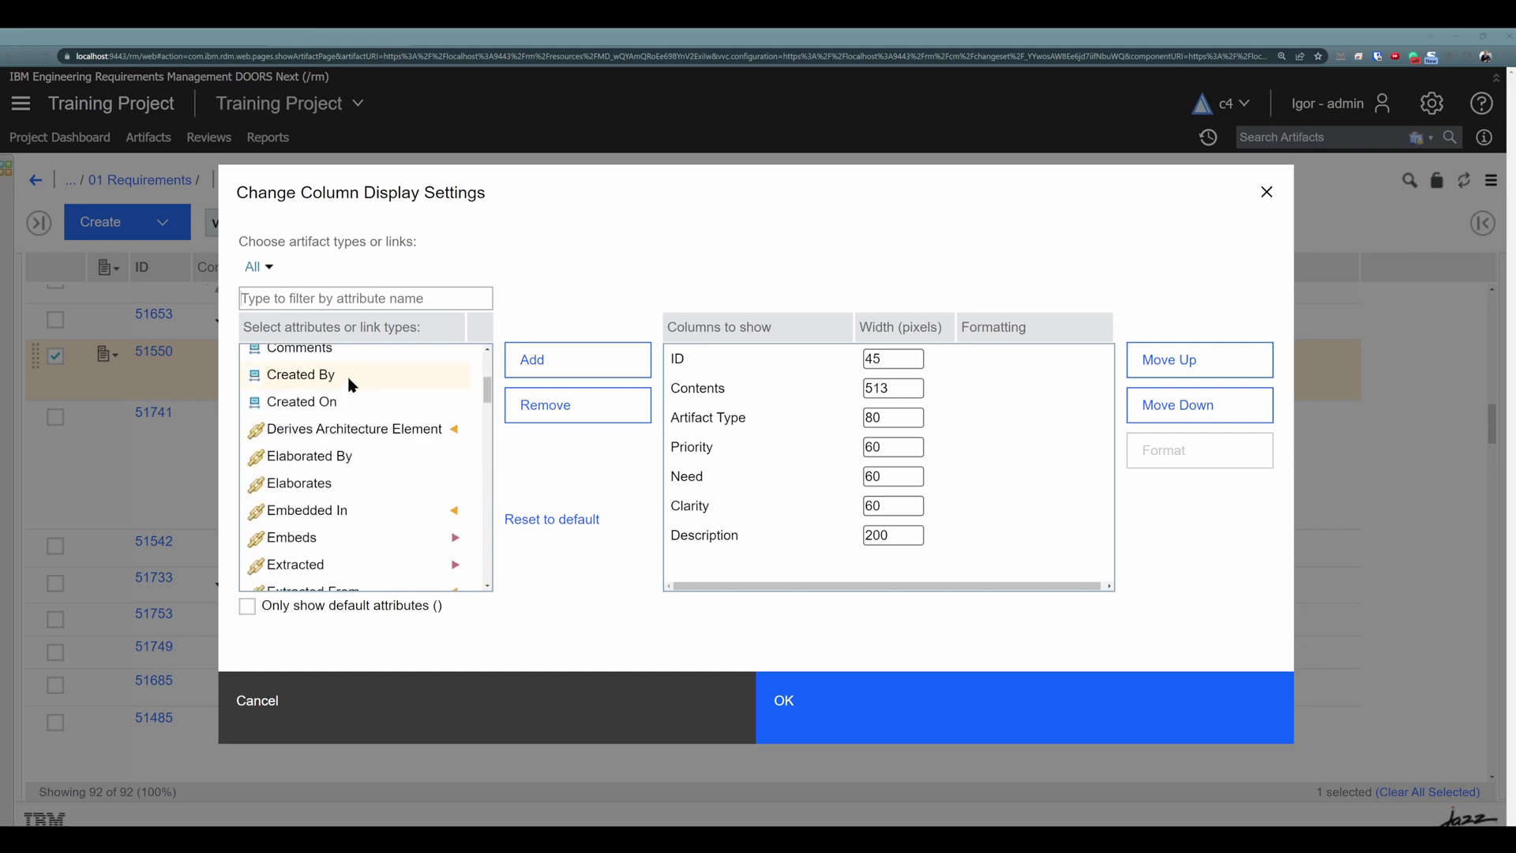
pyautogui.scroll(-15, 341, 375)
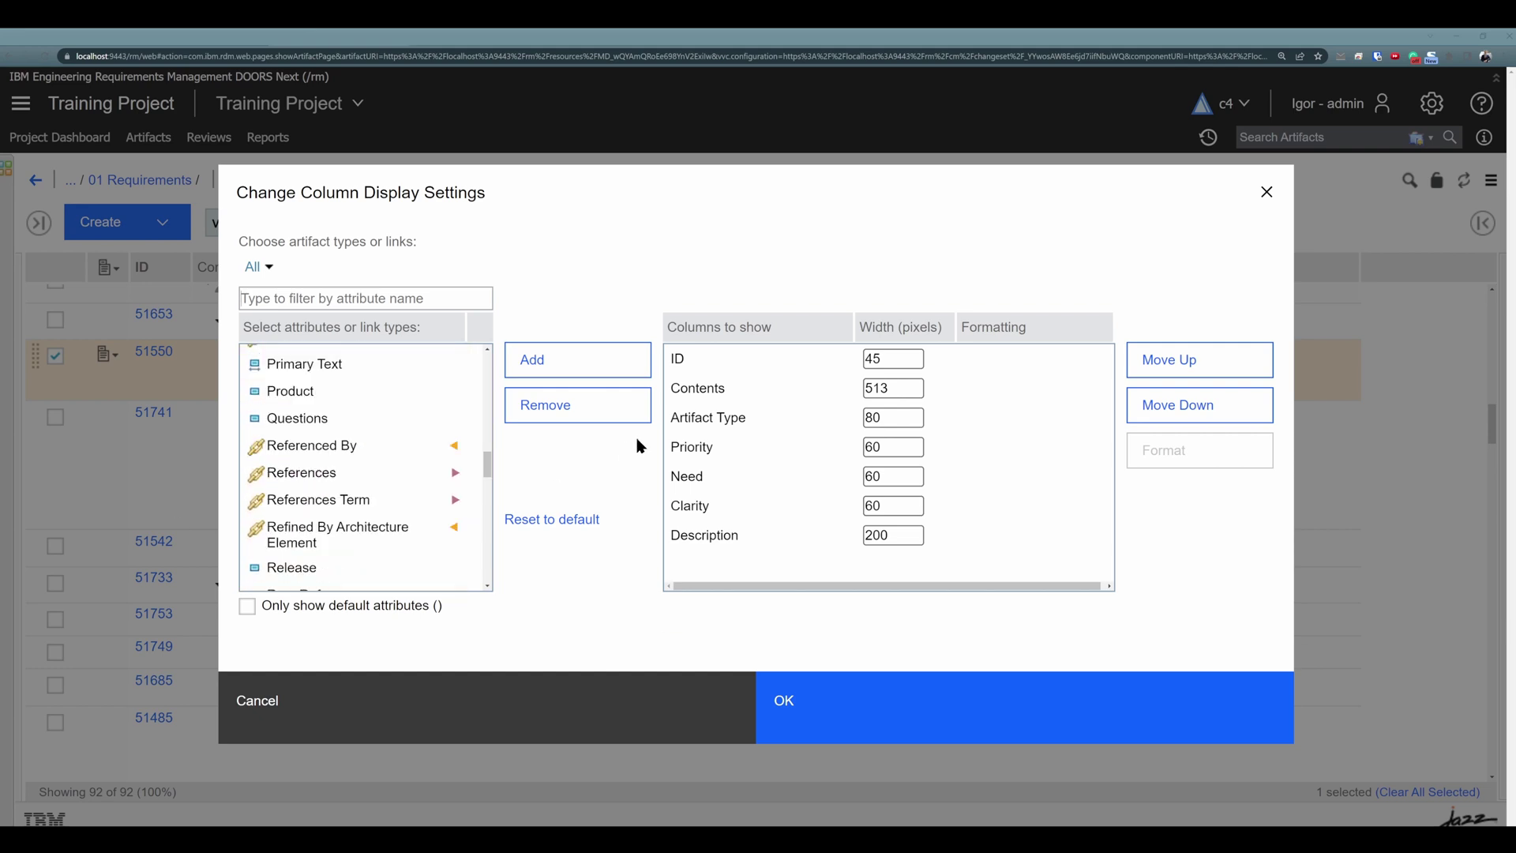
pyautogui.scroll(-5, 445, 459)
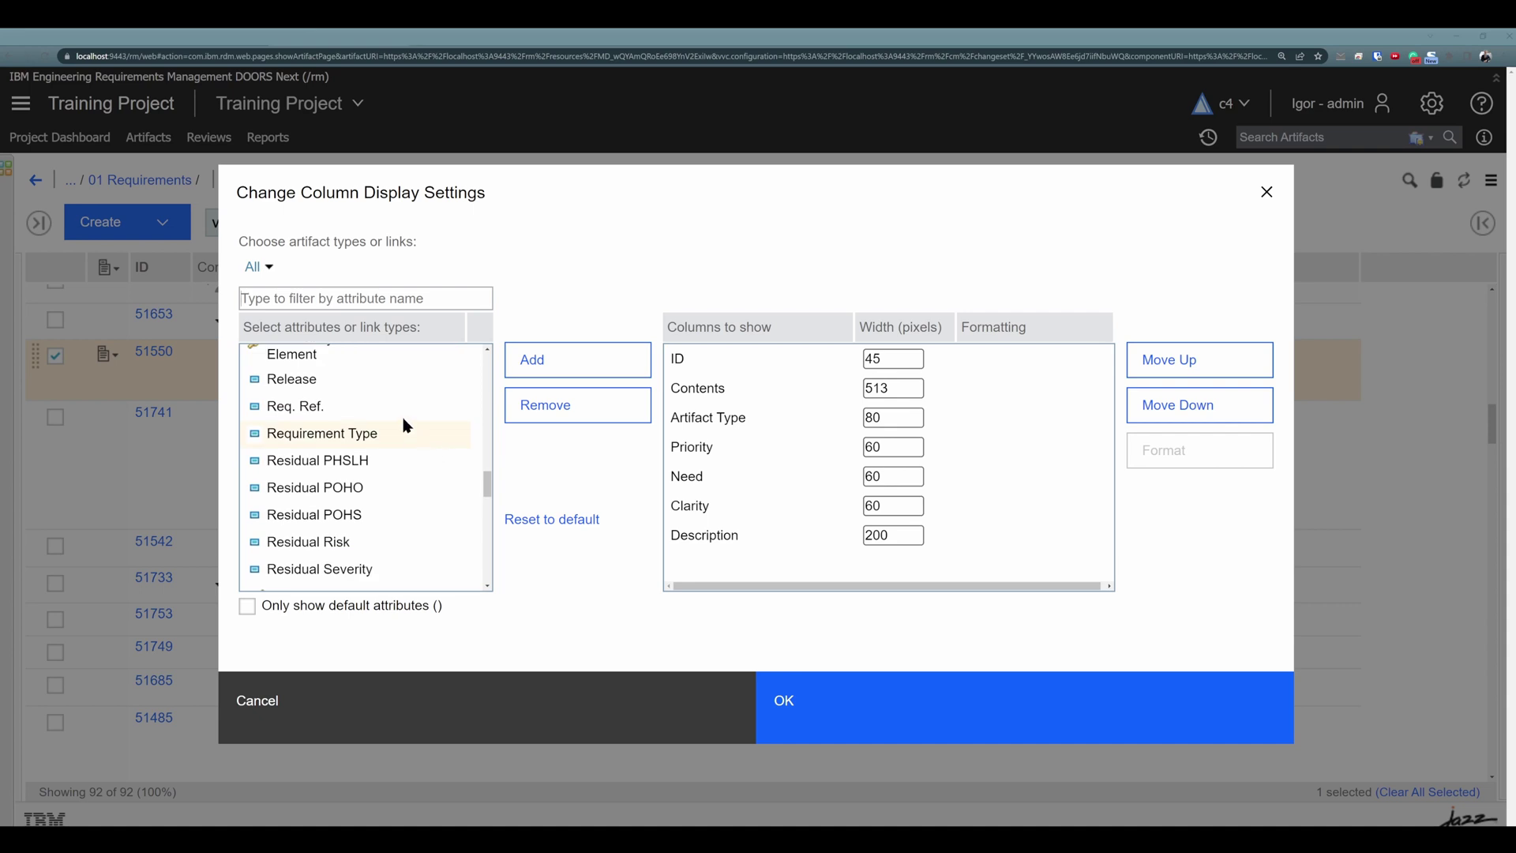
pyautogui.scroll(-3, 360, 404)
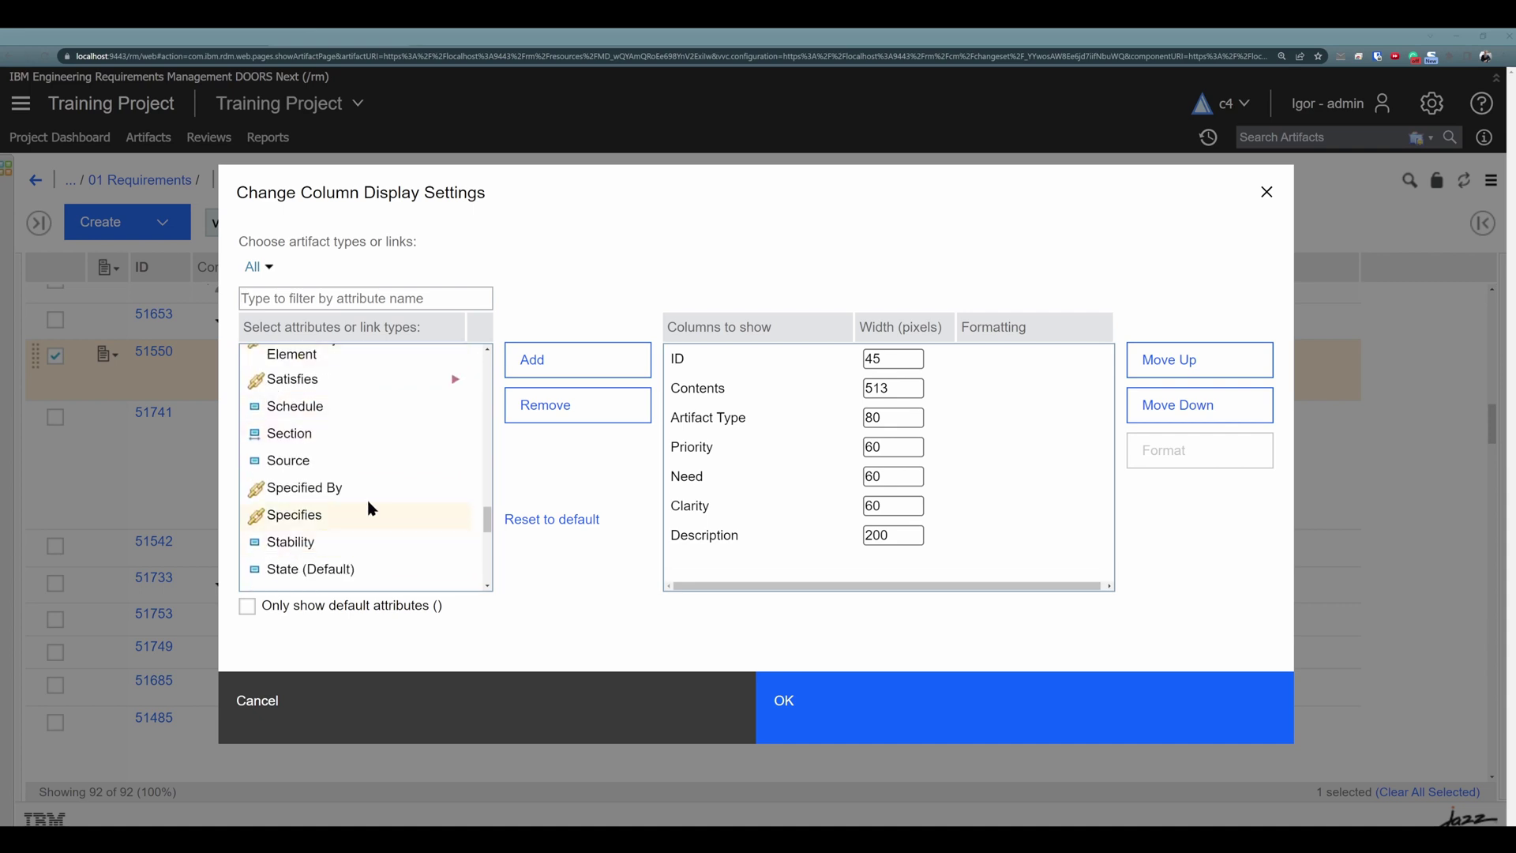
pyautogui.scroll(8, 446, 496)
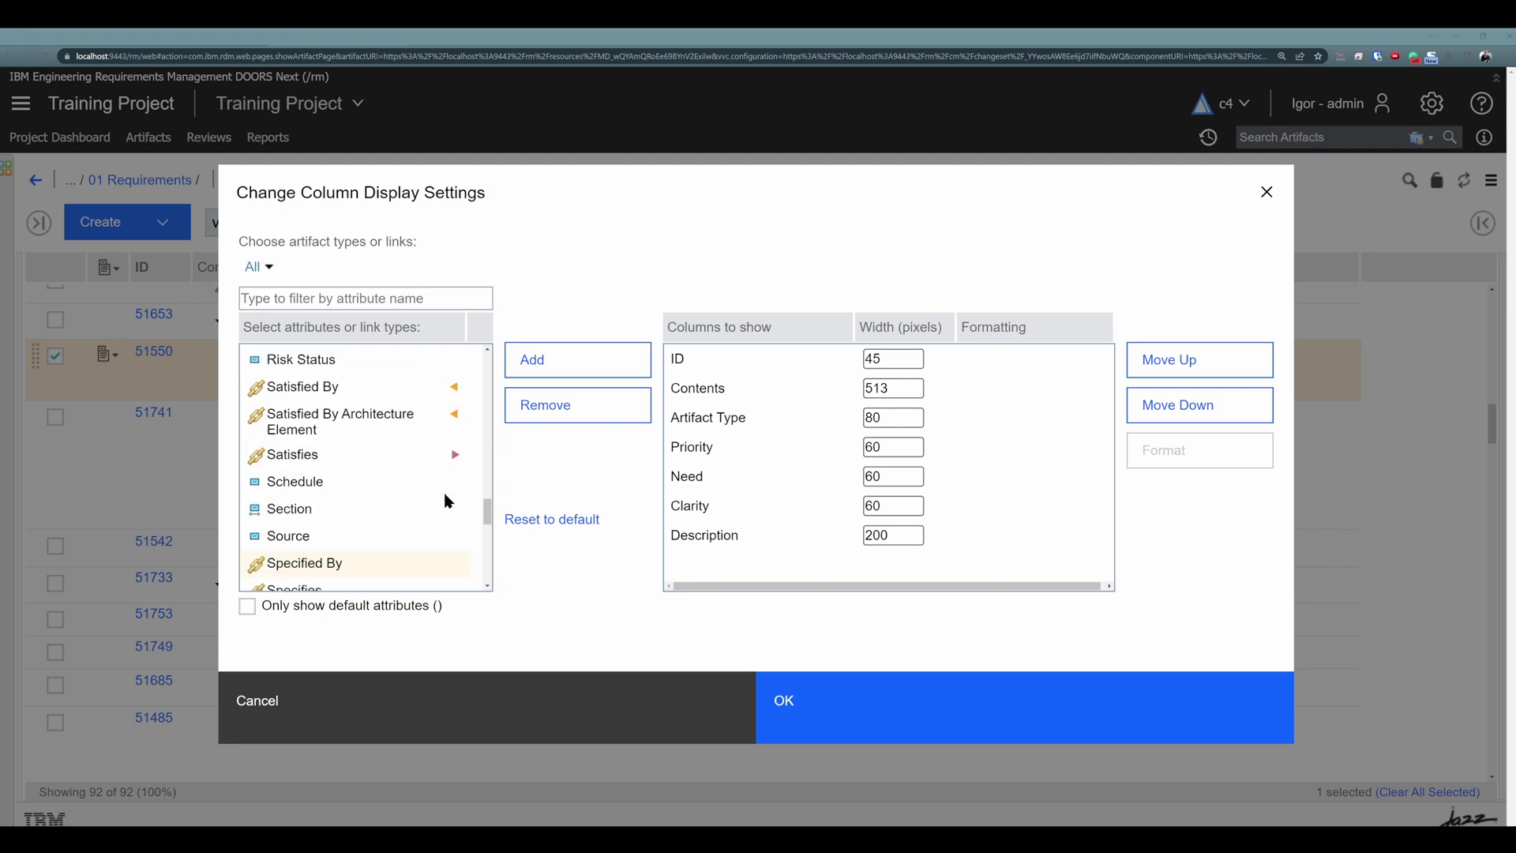
pyautogui.scroll(6, 446, 491)
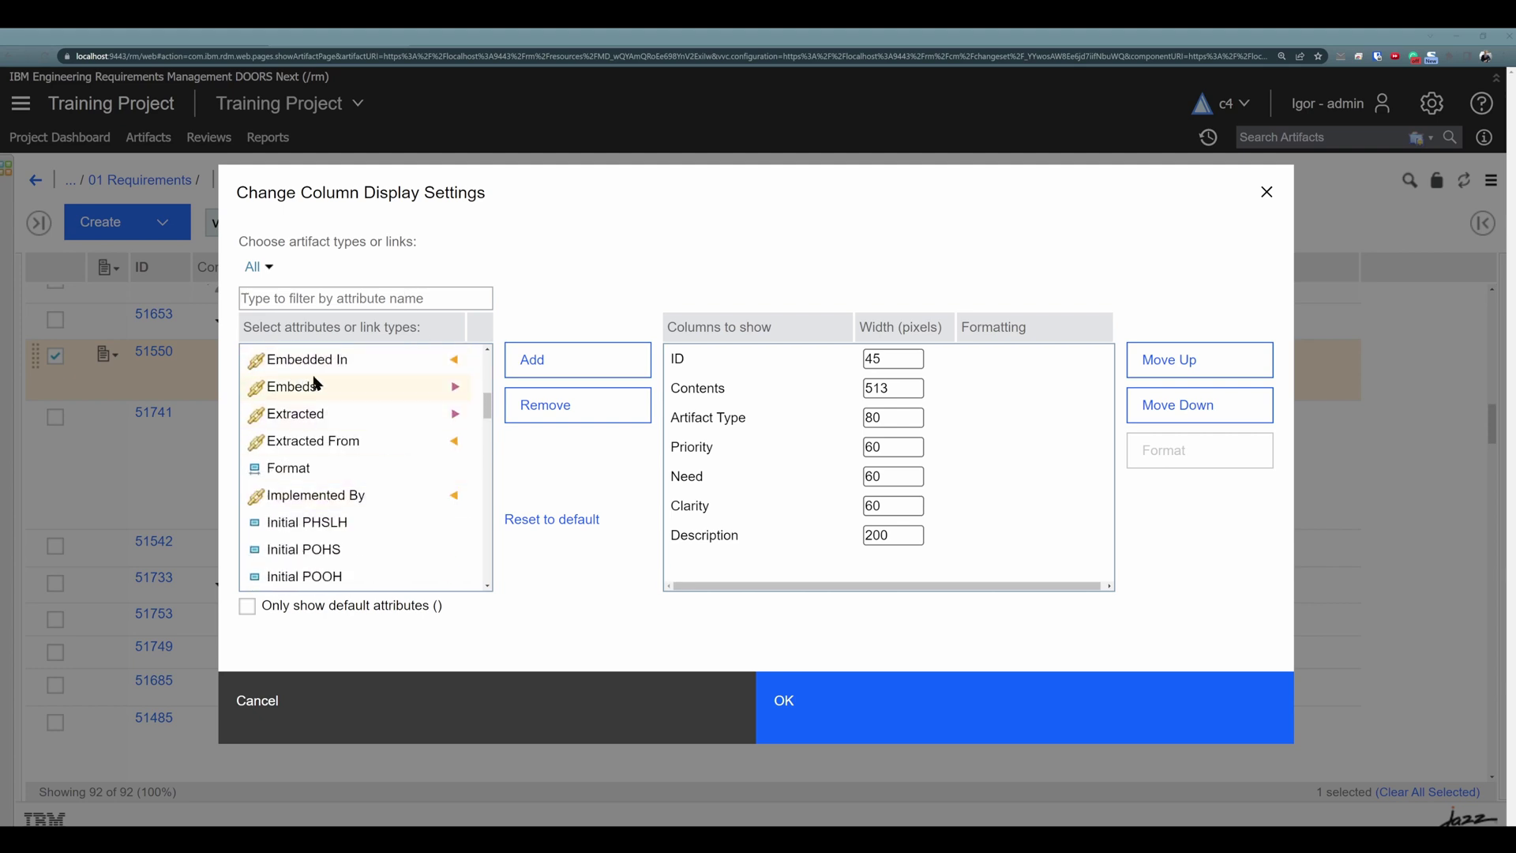
pyautogui.click(368, 296)
pyautogui.write('sta')
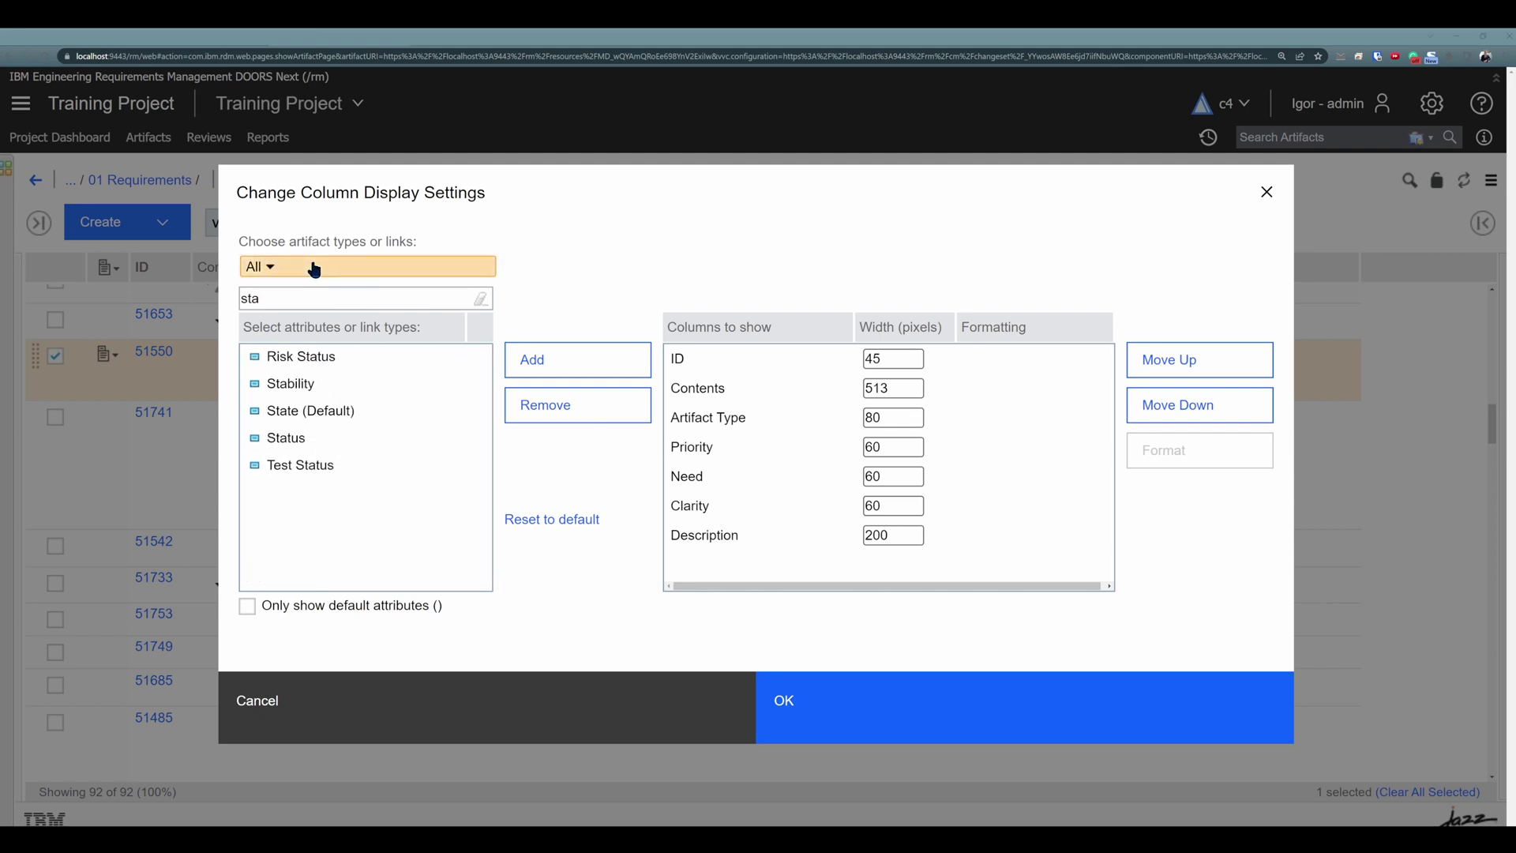
pyautogui.doubleClick(320, 390)
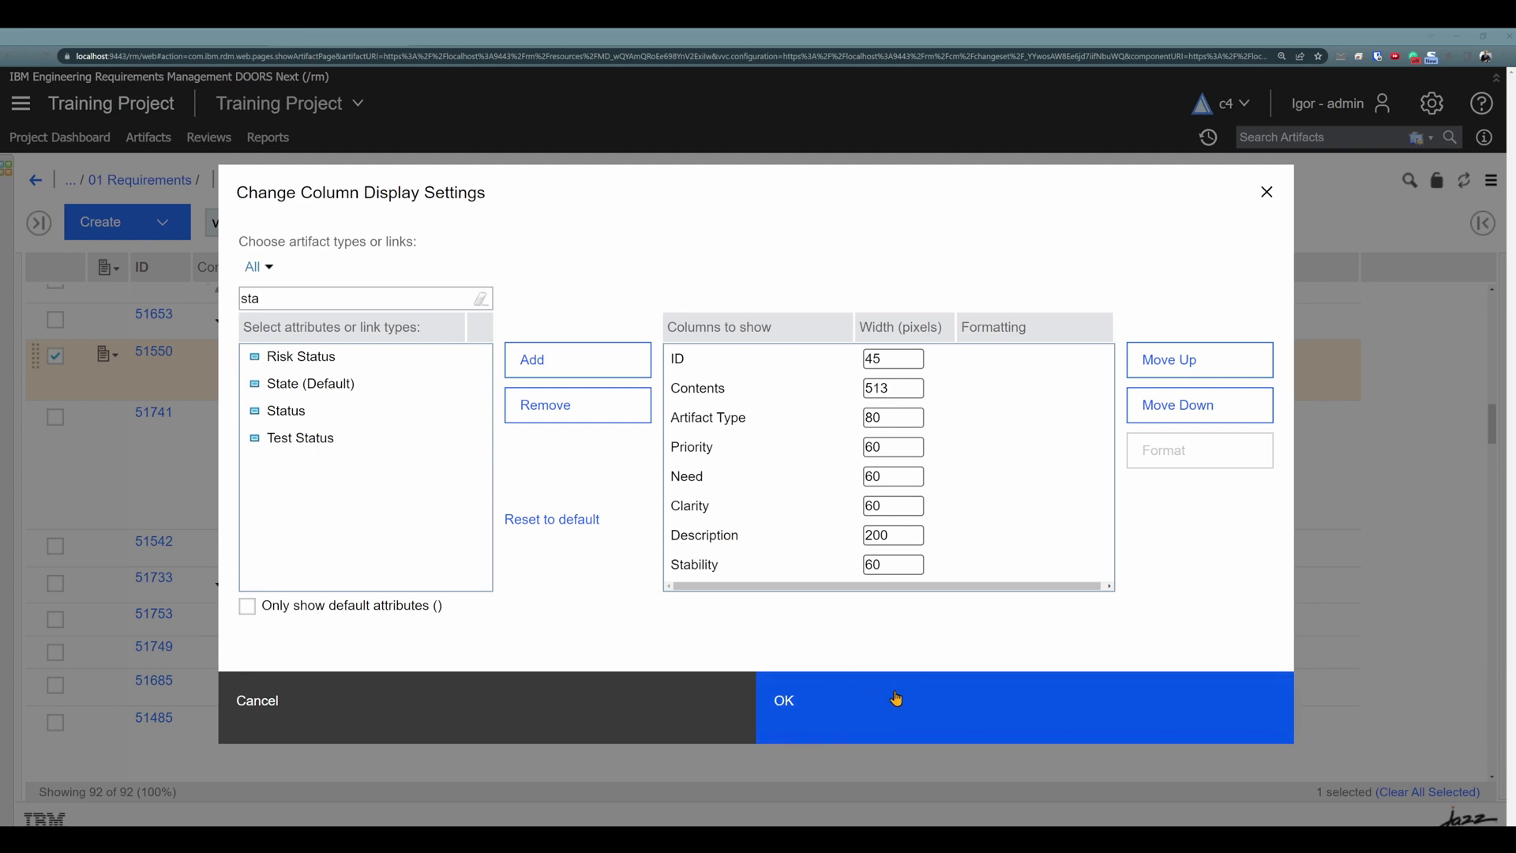
pyautogui.click(831, 714)
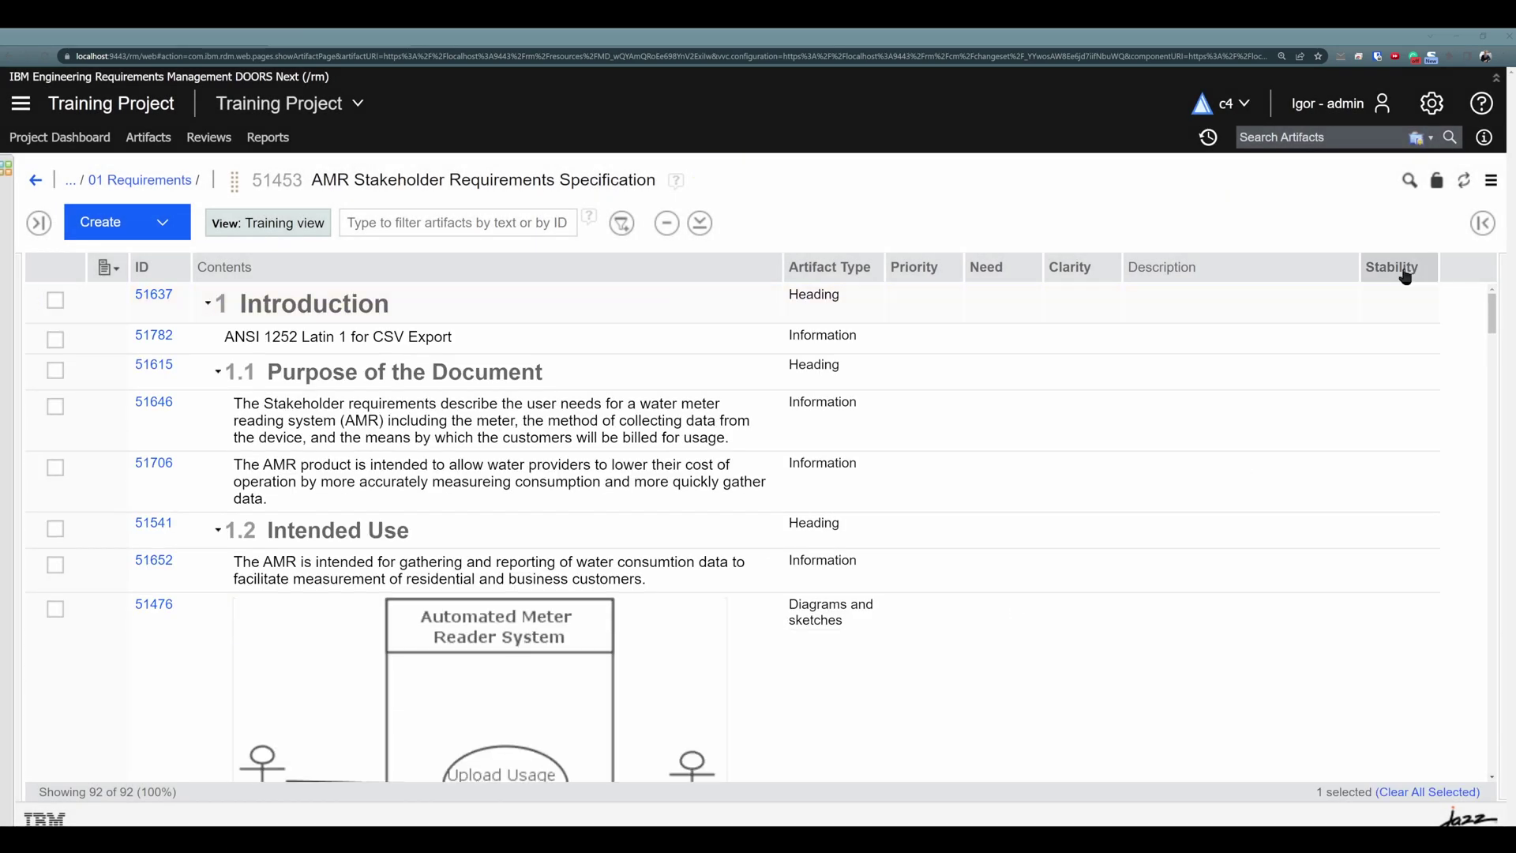
# Check the Stability column at requirement 51550, then reorder the displayed columns so that Stability comes directly after Artifact Type
pyautogui.scroll(-10, 1401, 316)
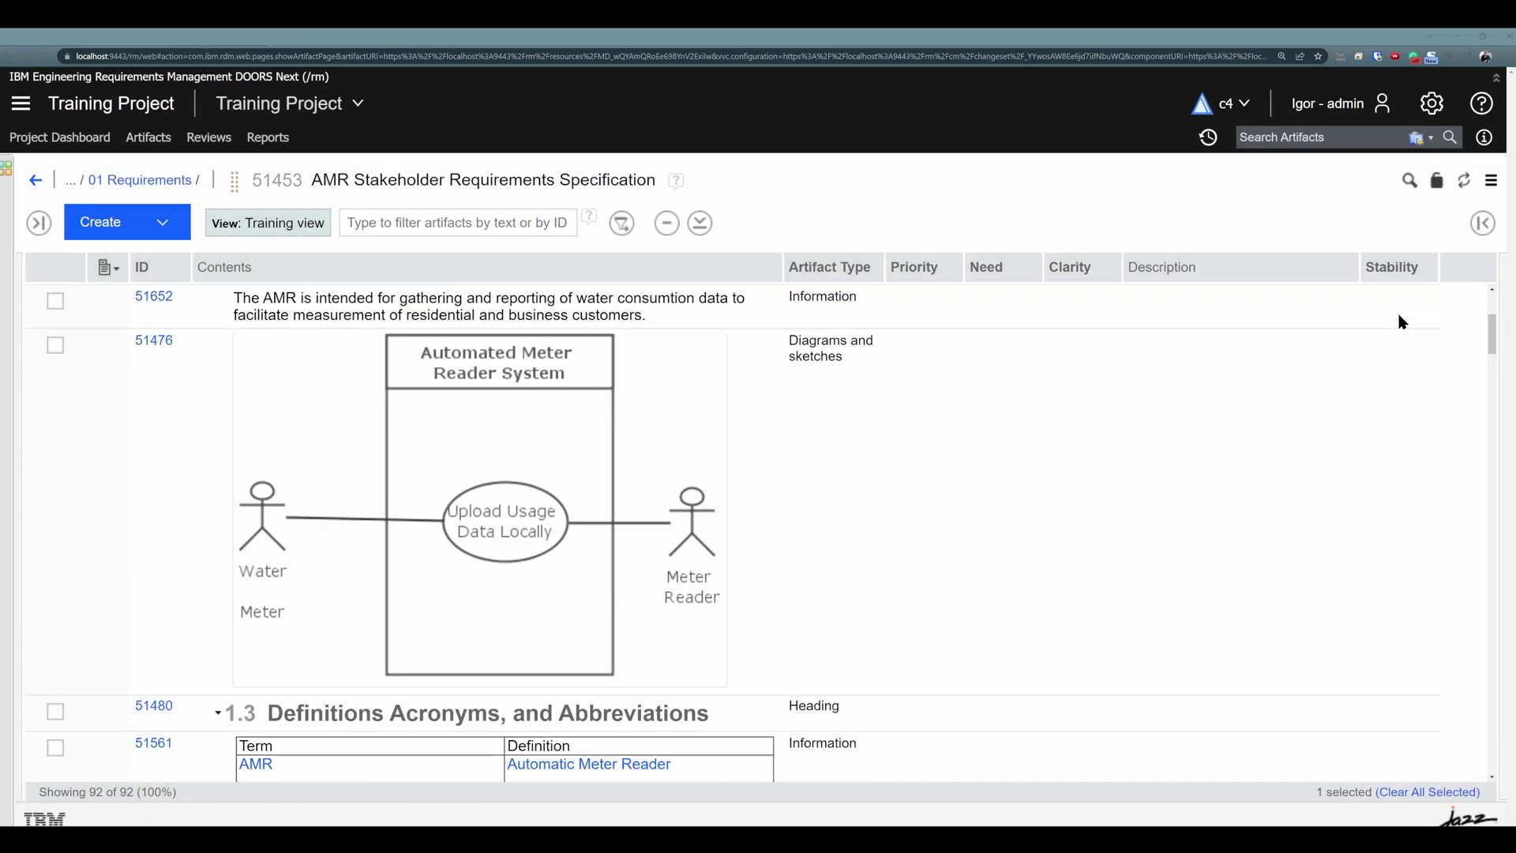
pyautogui.scroll(-5, 1400, 316)
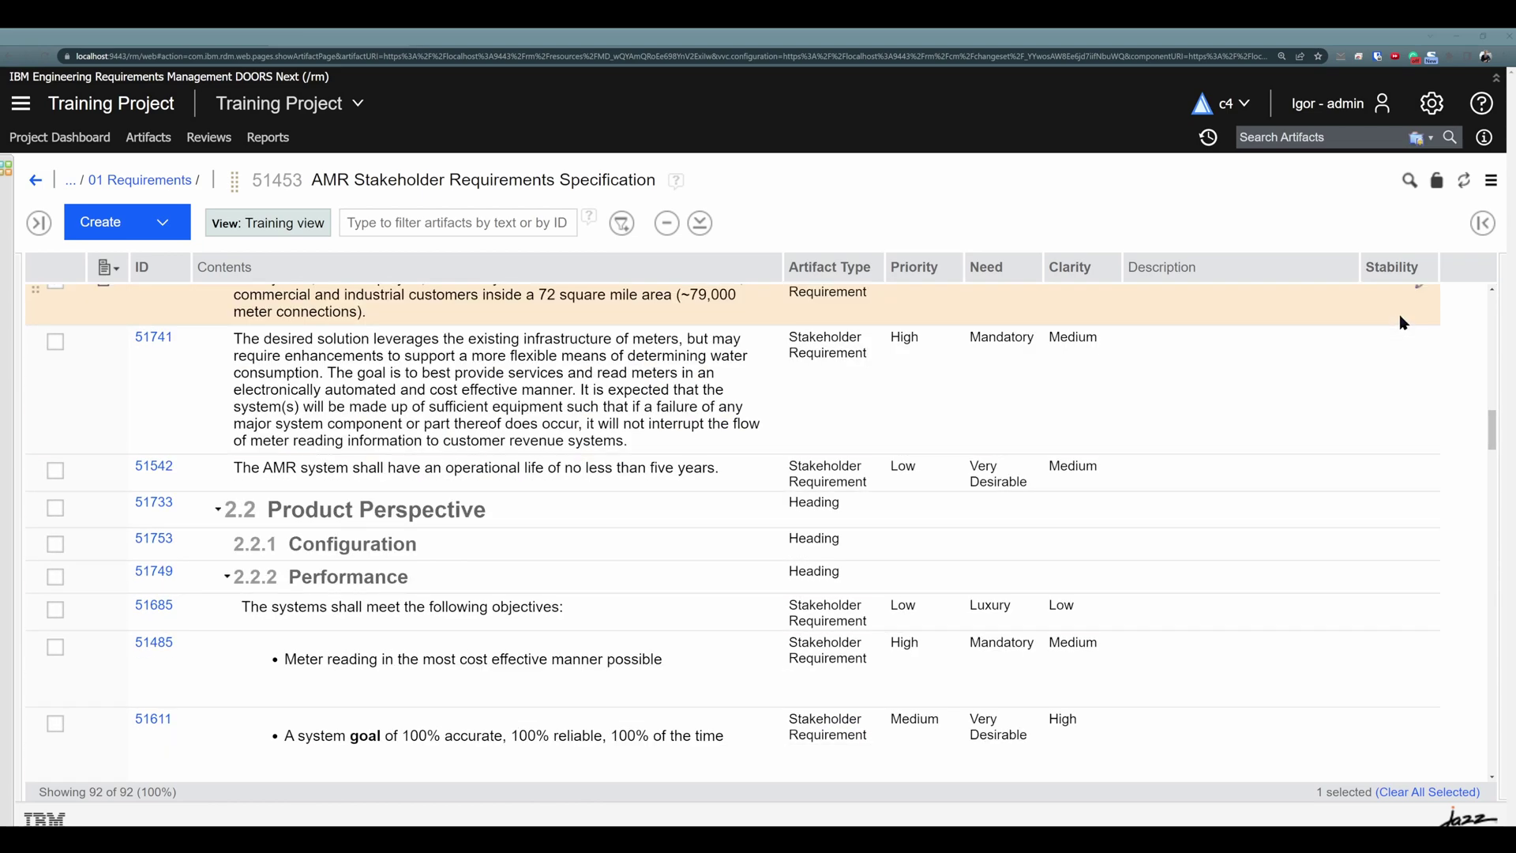
pyautogui.scroll(1, 1399, 314)
pyautogui.moveTo(1423, 354)
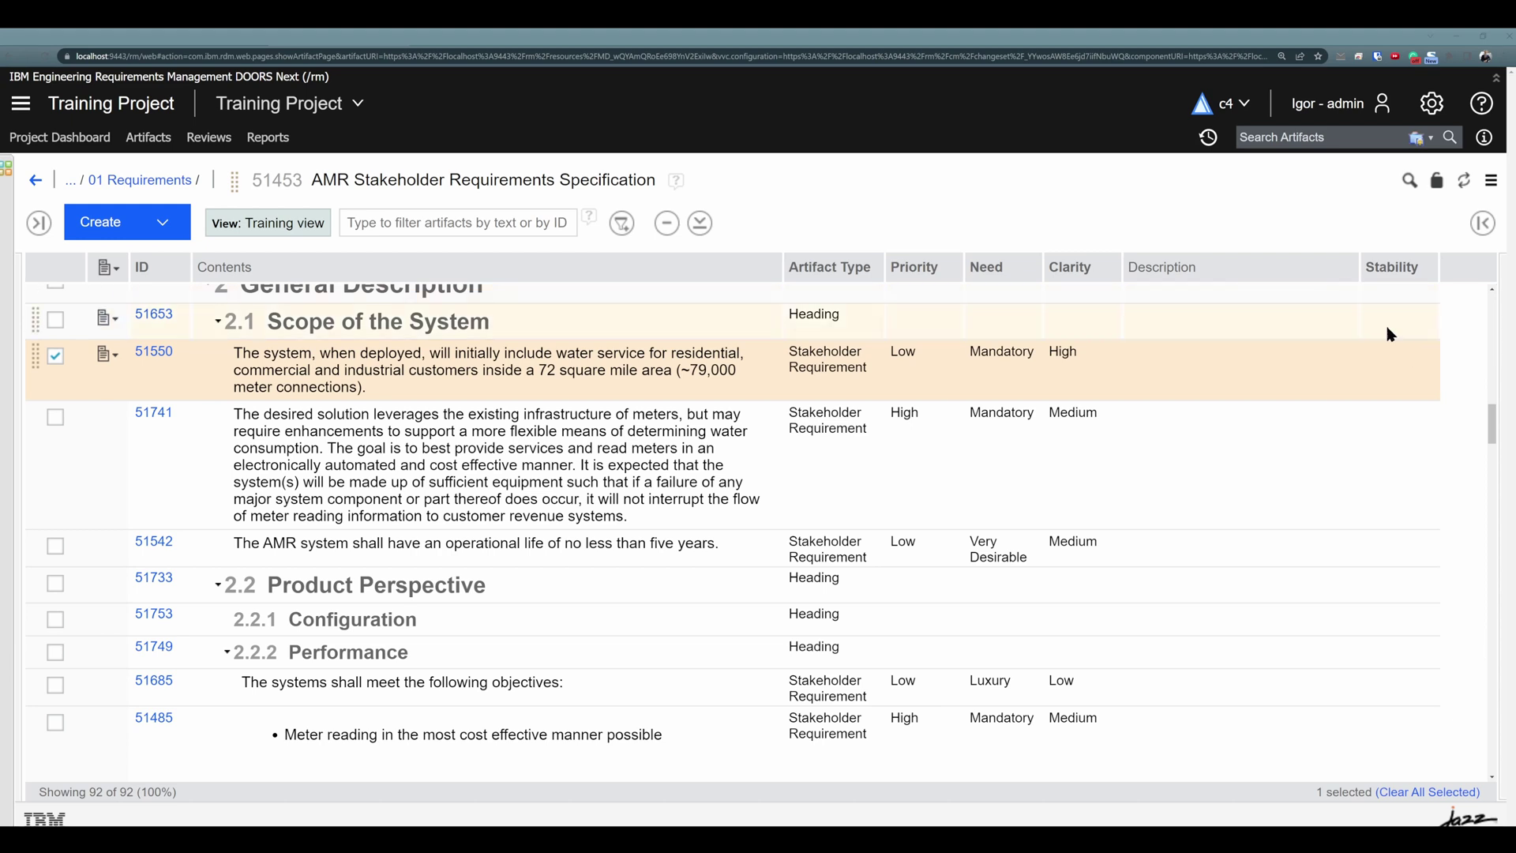
pyautogui.rightClick(1246, 270)
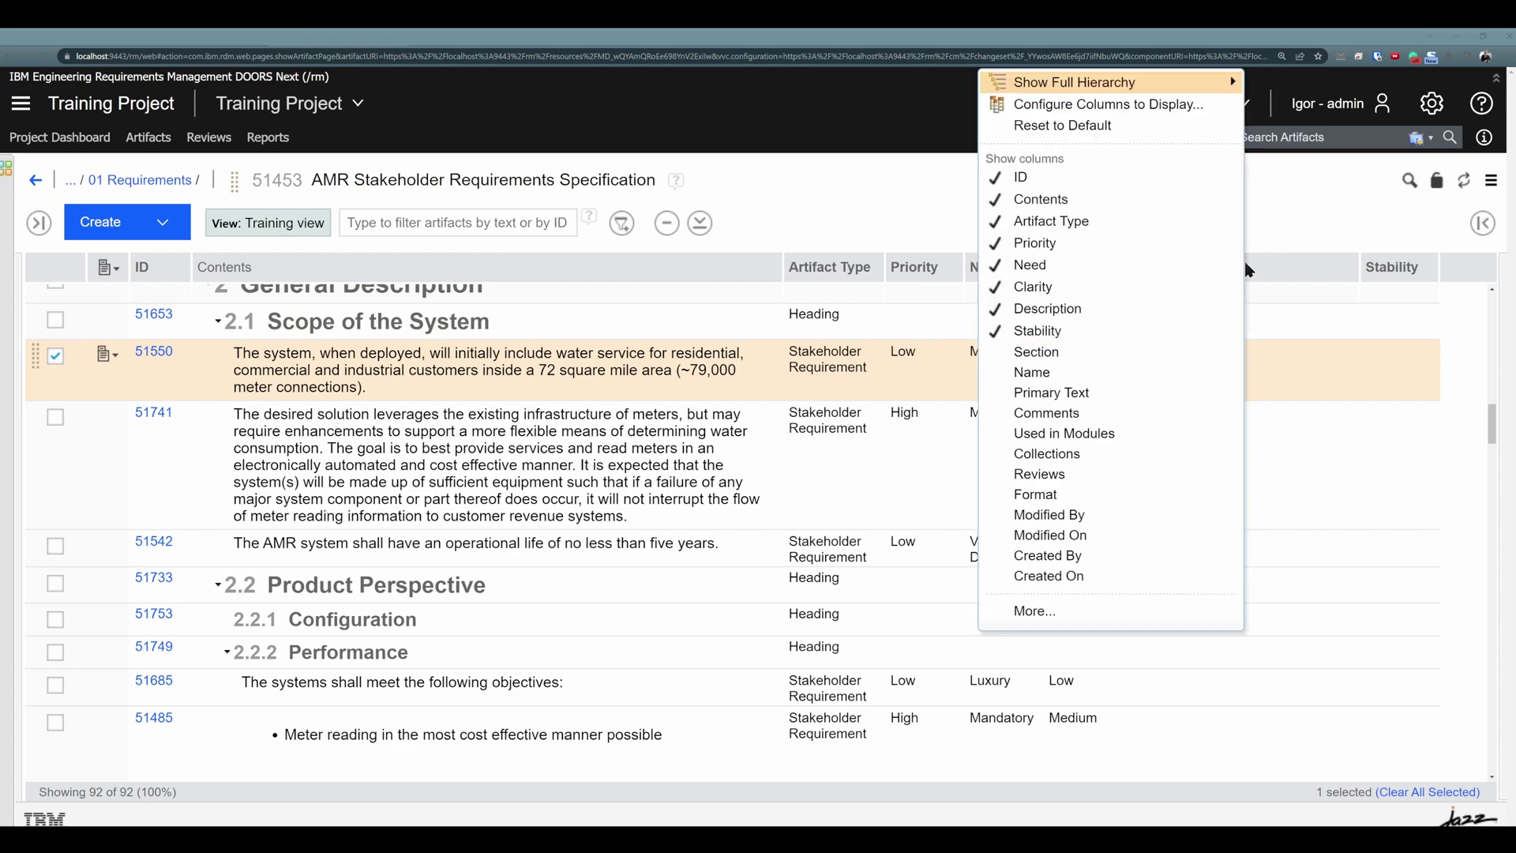
pyautogui.click(1065, 616)
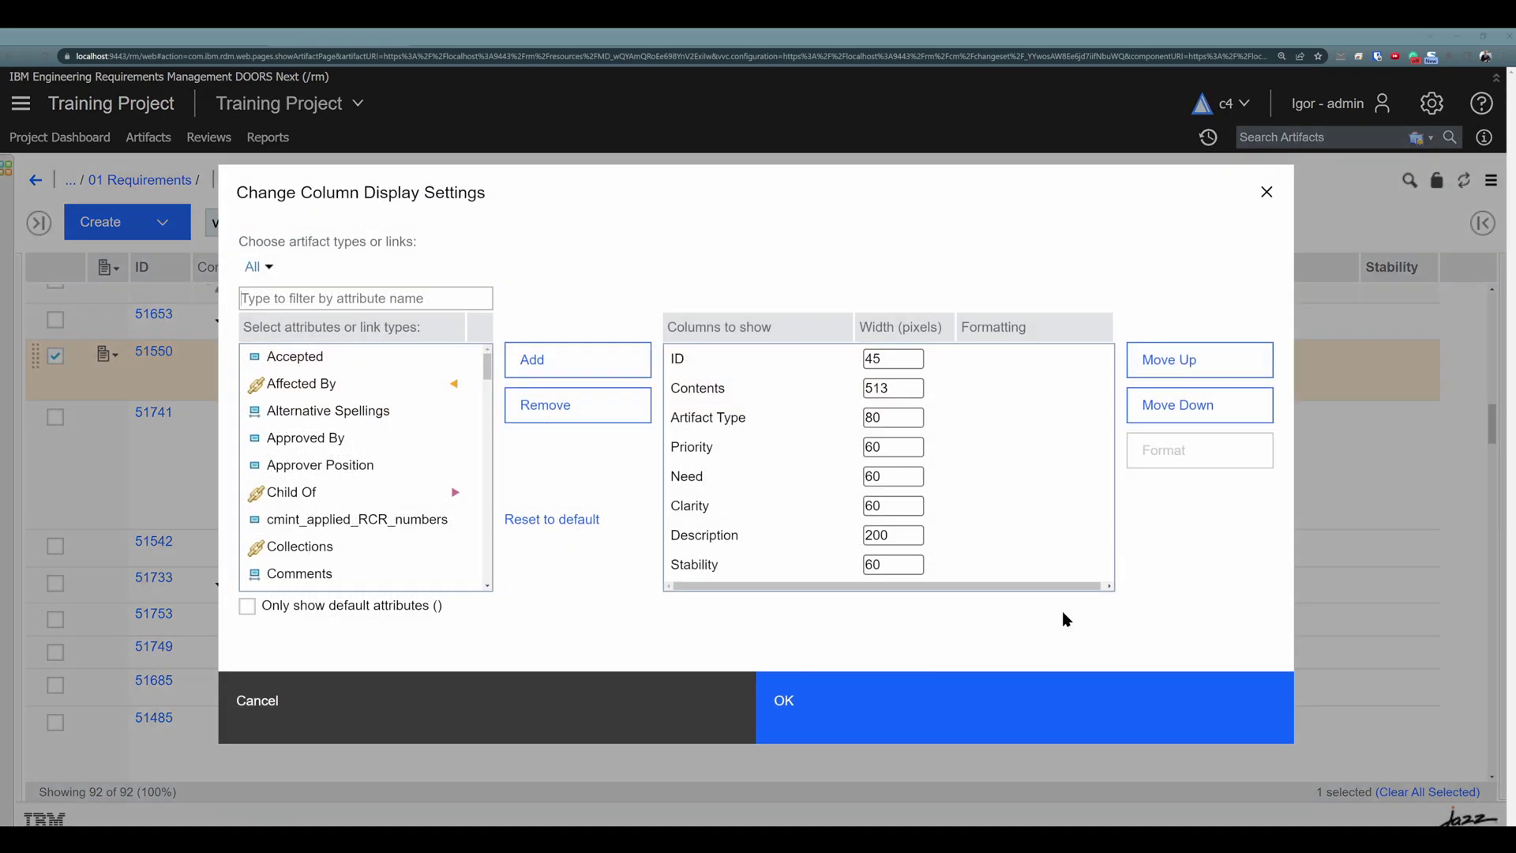
pyautogui.click(711, 567)
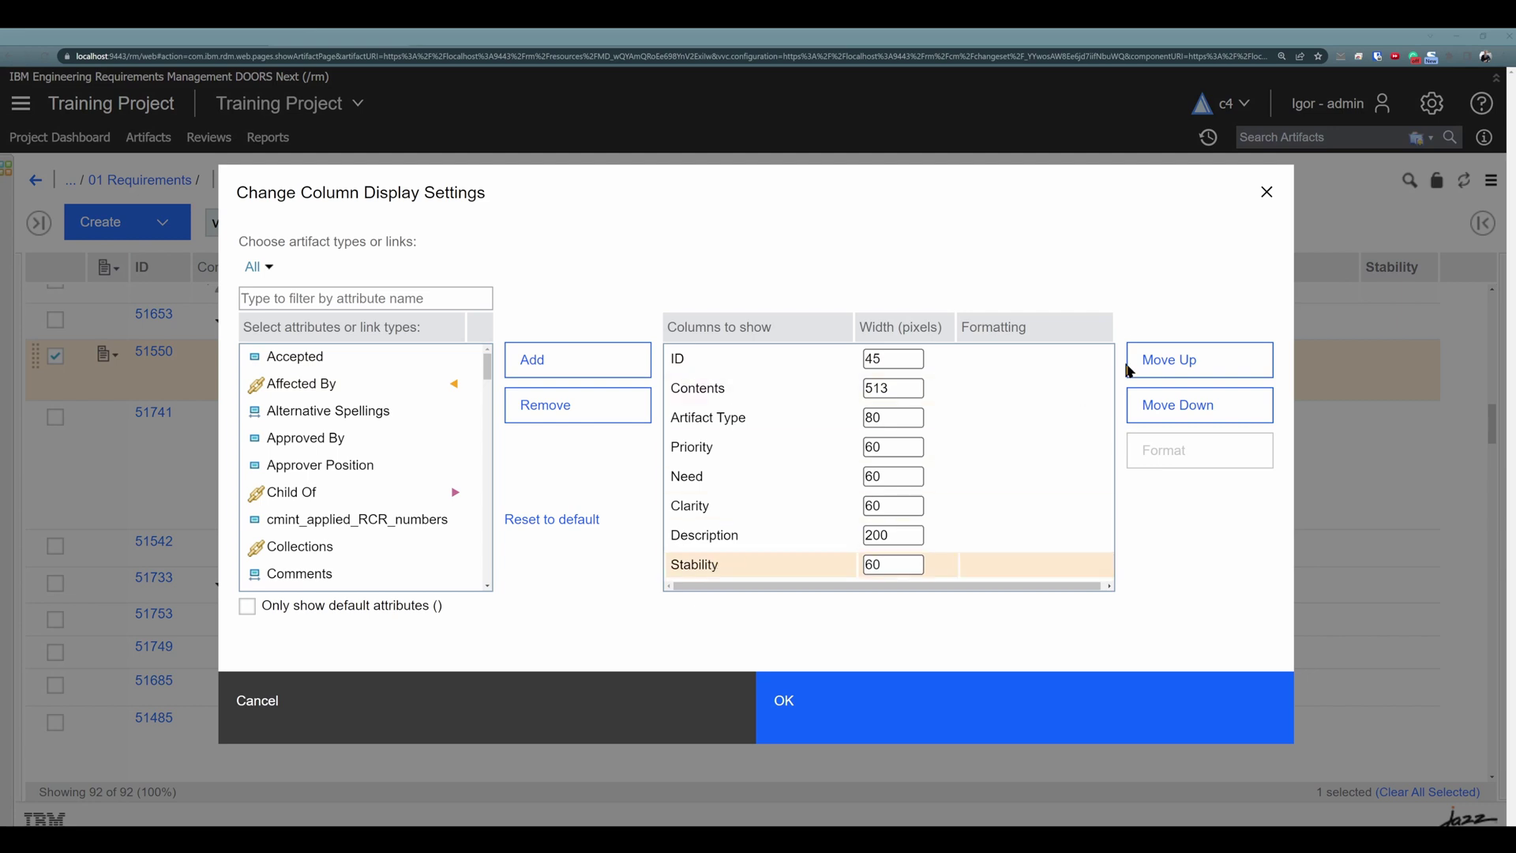
pyautogui.click(1174, 366)
pyautogui.click(1174, 366)
pyautogui.click(1175, 366)
pyautogui.click(1174, 365)
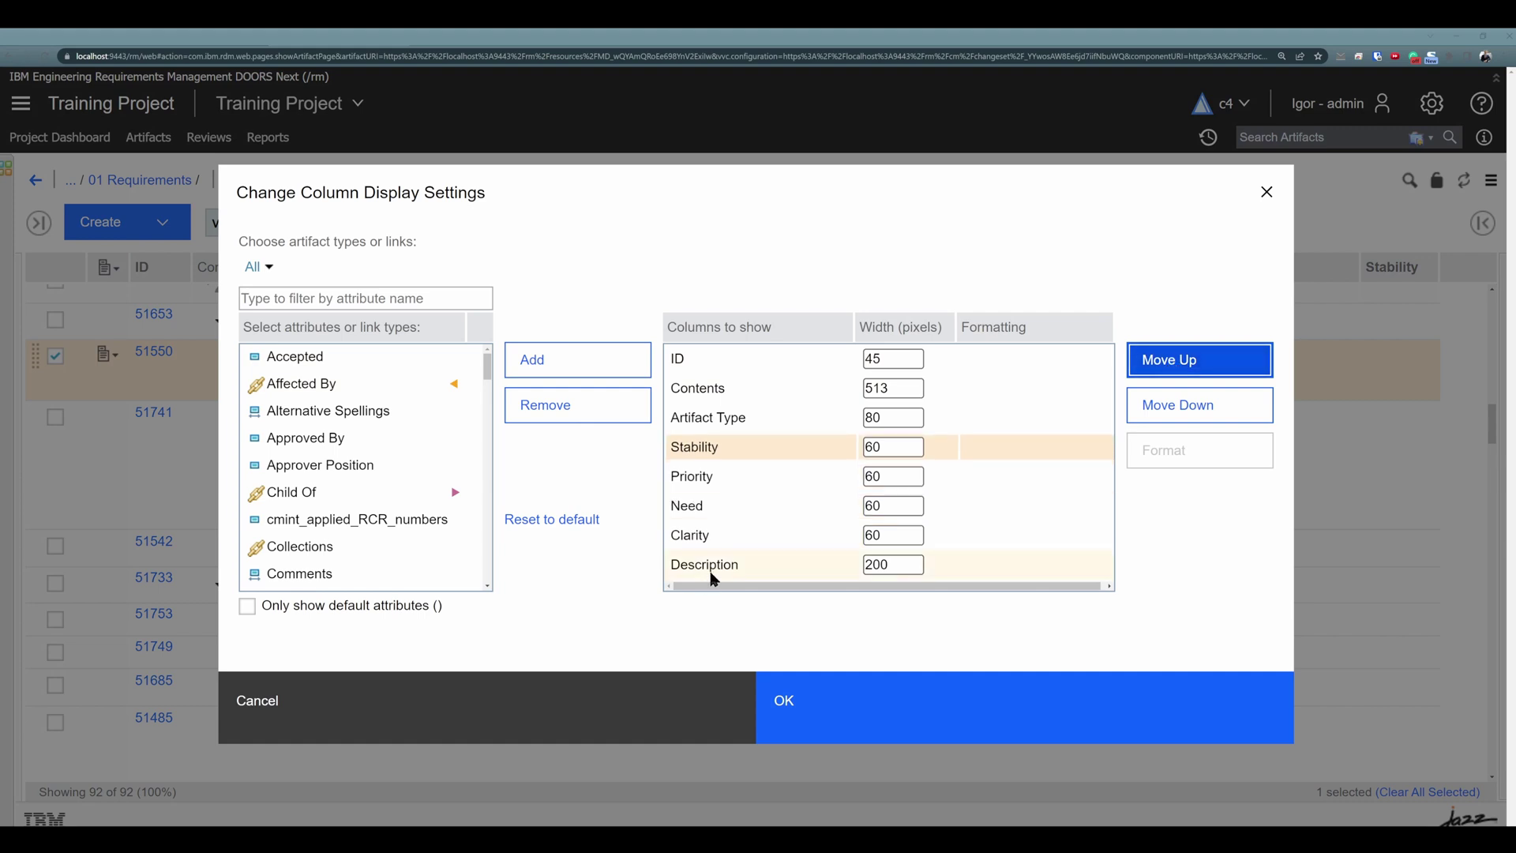
# Remove Description from the displayed columns, apply the column settings and return to the requirements in section 2.1
pyautogui.click(712, 577)
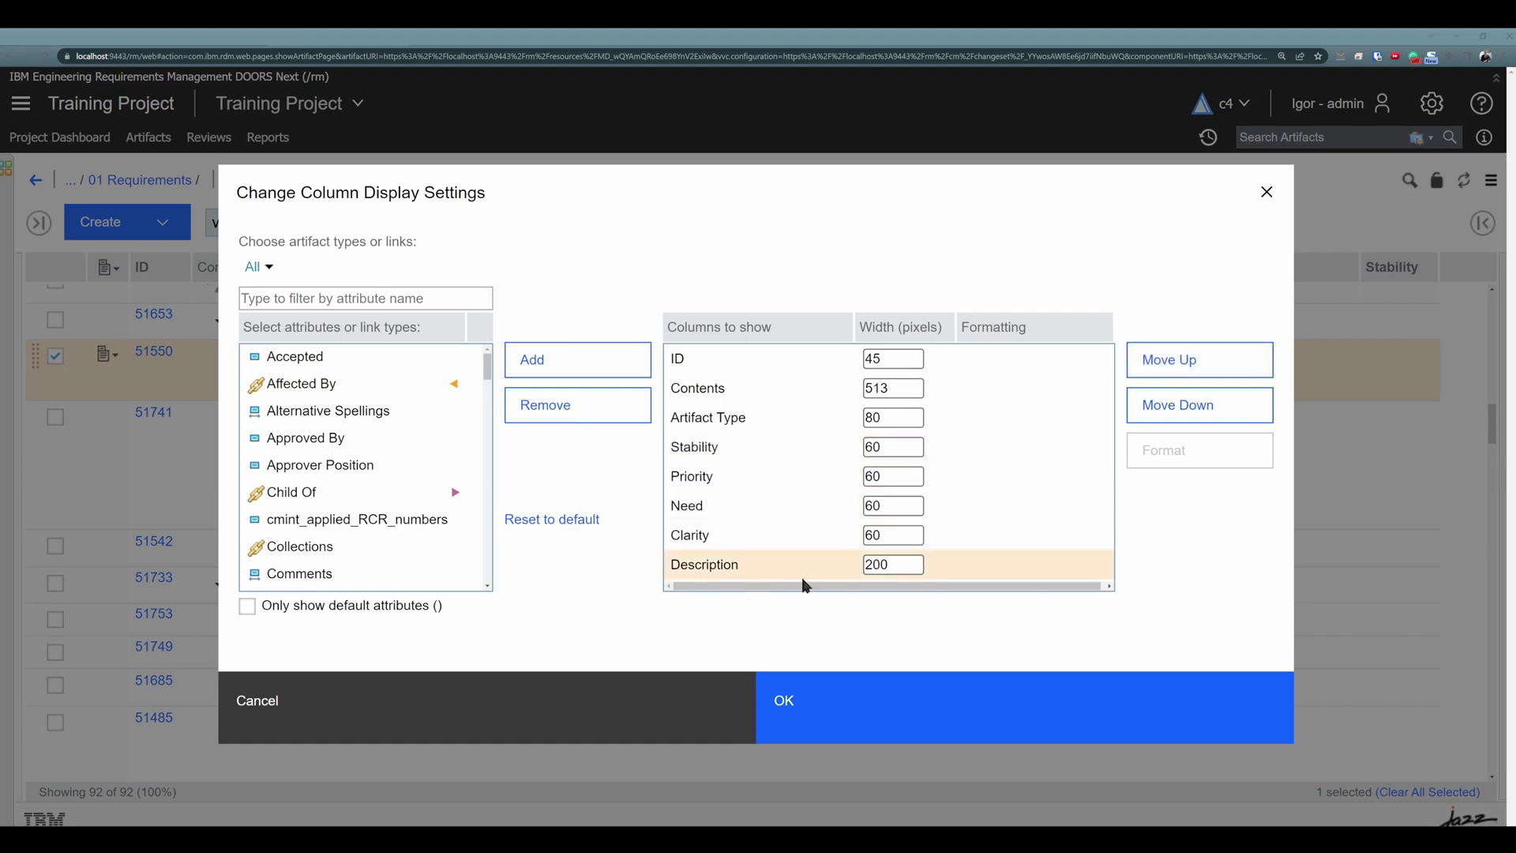
pyautogui.click(556, 408)
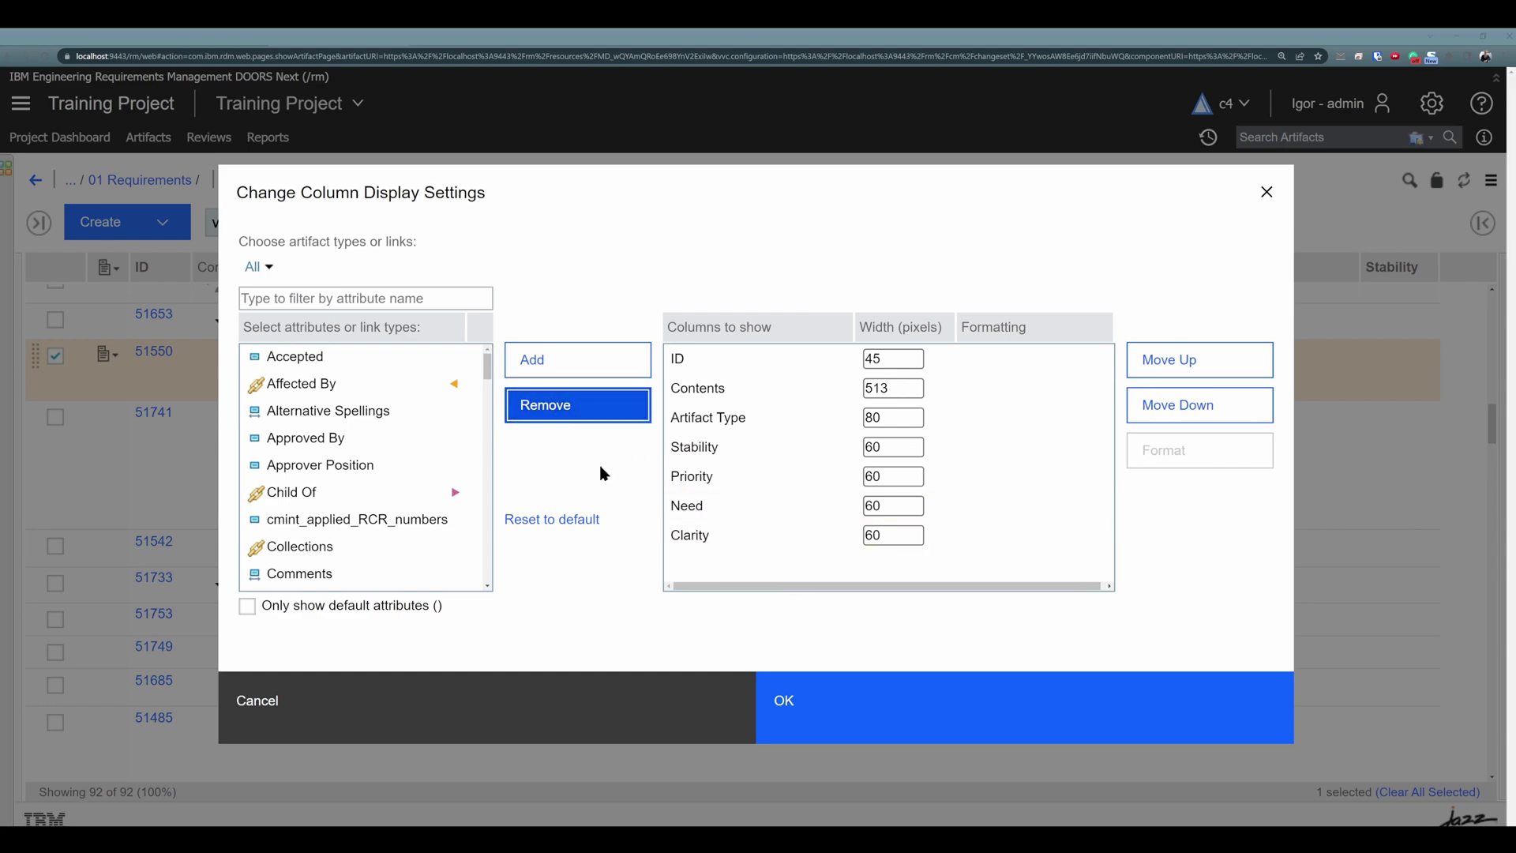
pyautogui.click(781, 700)
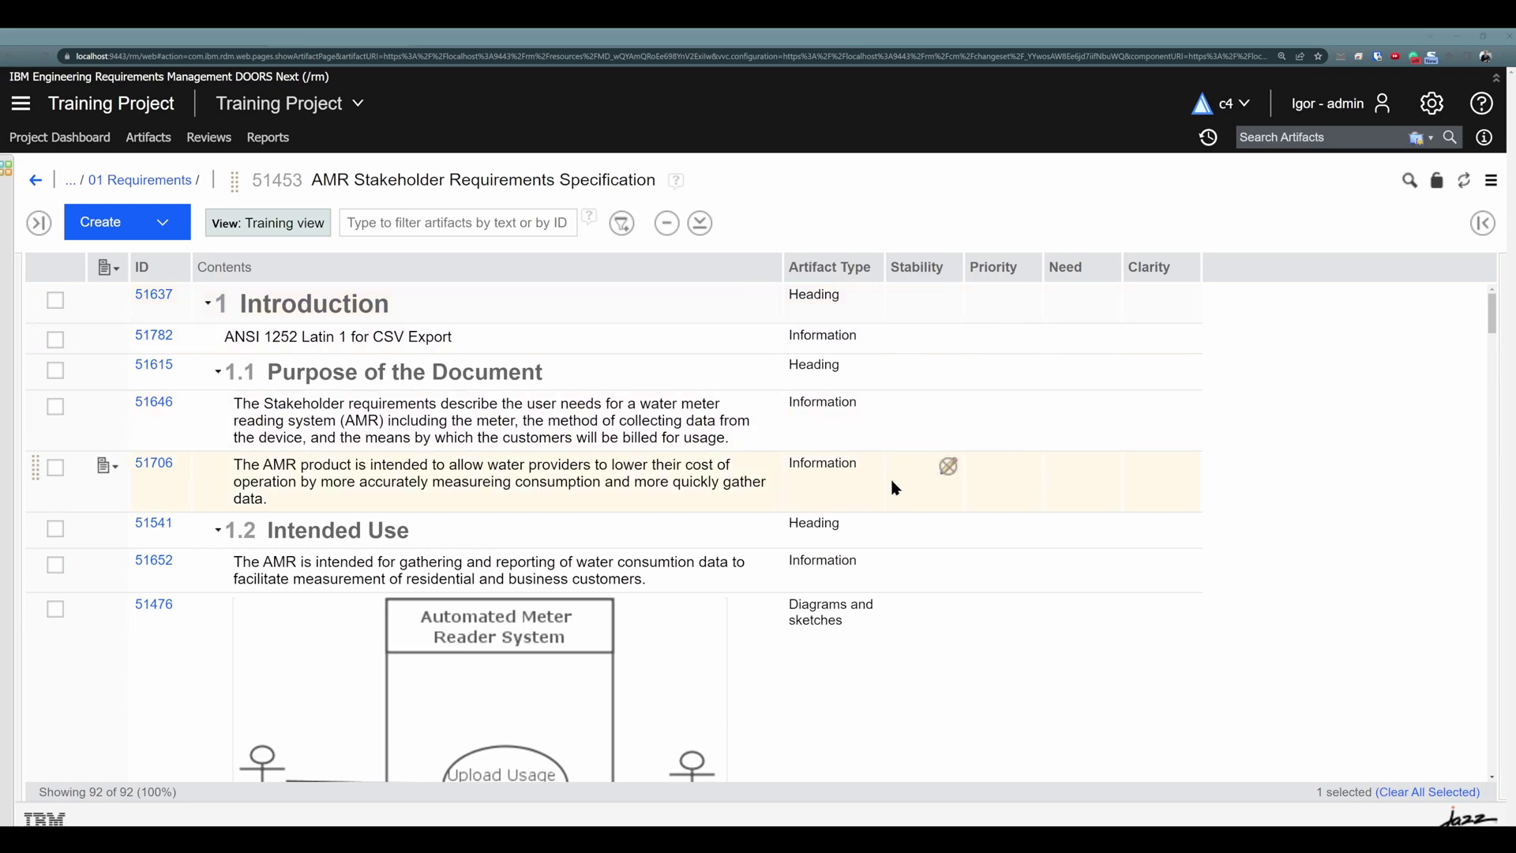
pyautogui.scroll(-15, 896, 488)
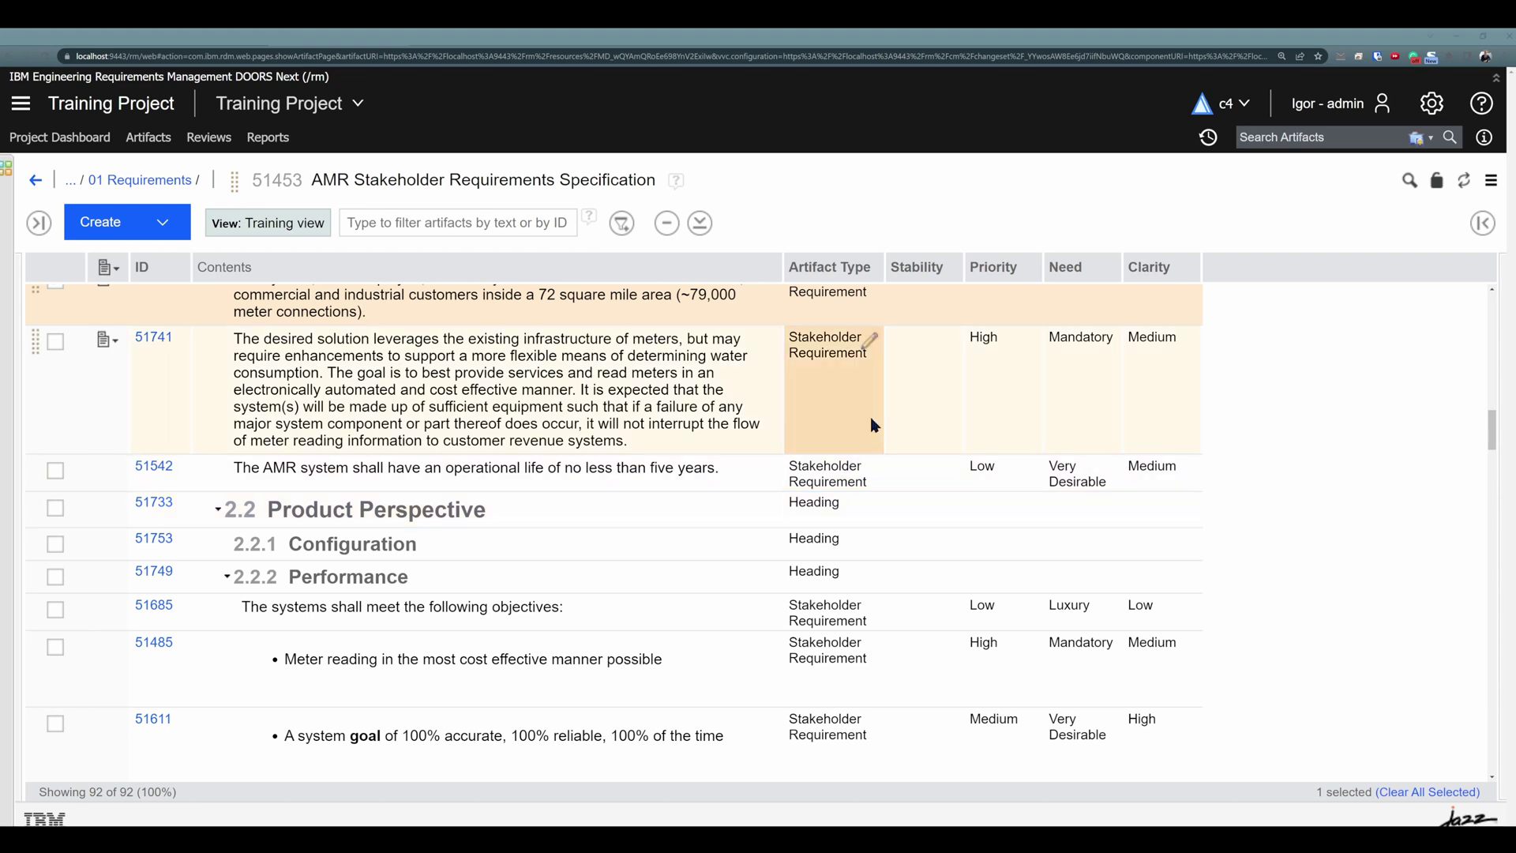
# Narrow the Contents column slightly, then shrink the Artifact Type column and widen it again until its full heading fits
pyautogui.scroll(1, 1067, 327)
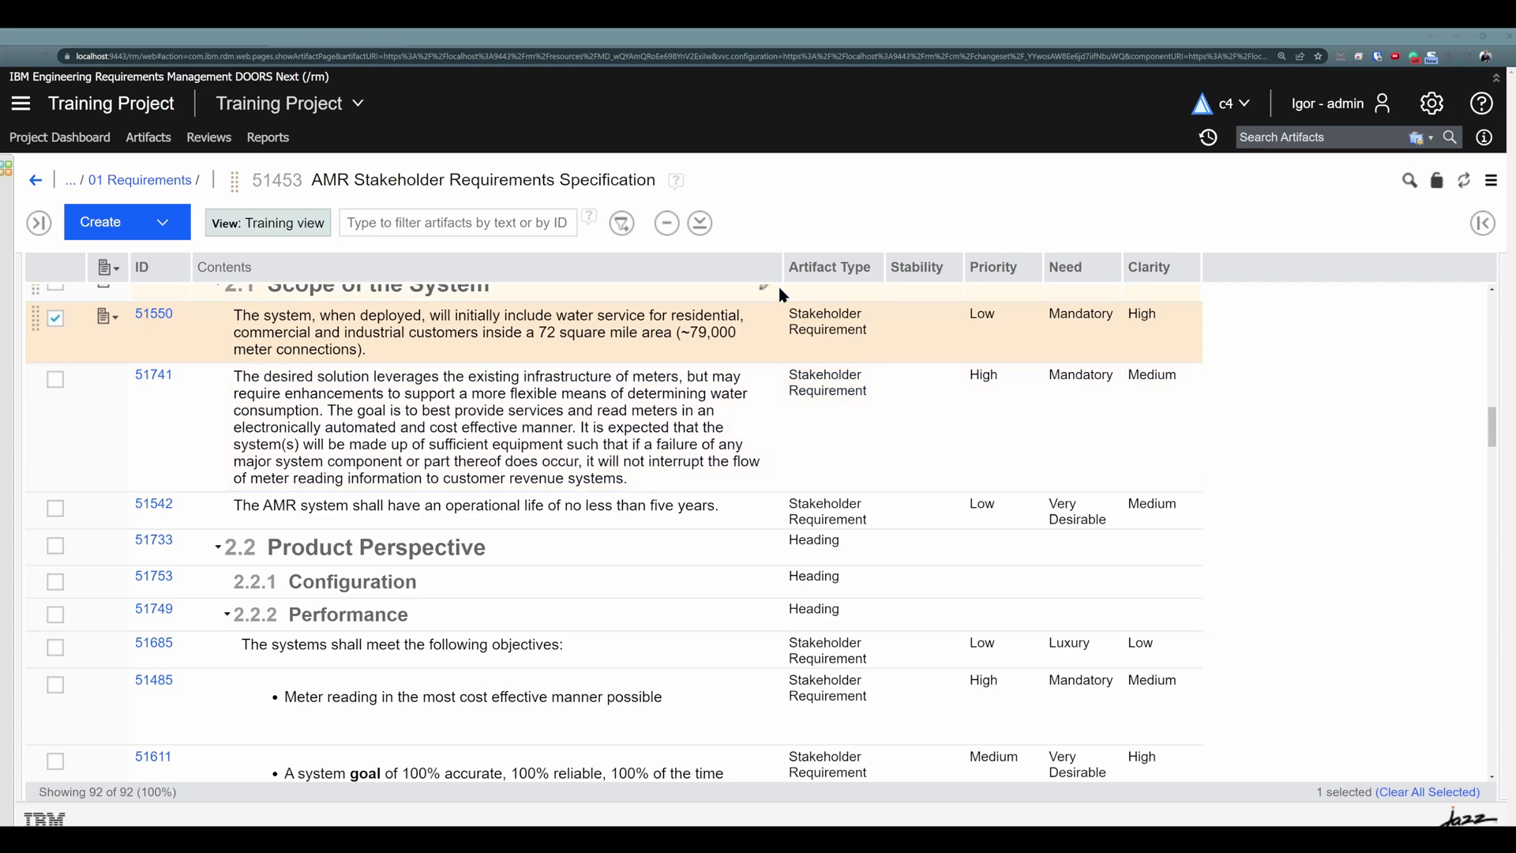
pyautogui.moveTo(783, 268)
pyautogui.mouseDown()
pyautogui.moveTo(545, 269)
pyautogui.moveTo(757, 268)
pyautogui.mouseUp()
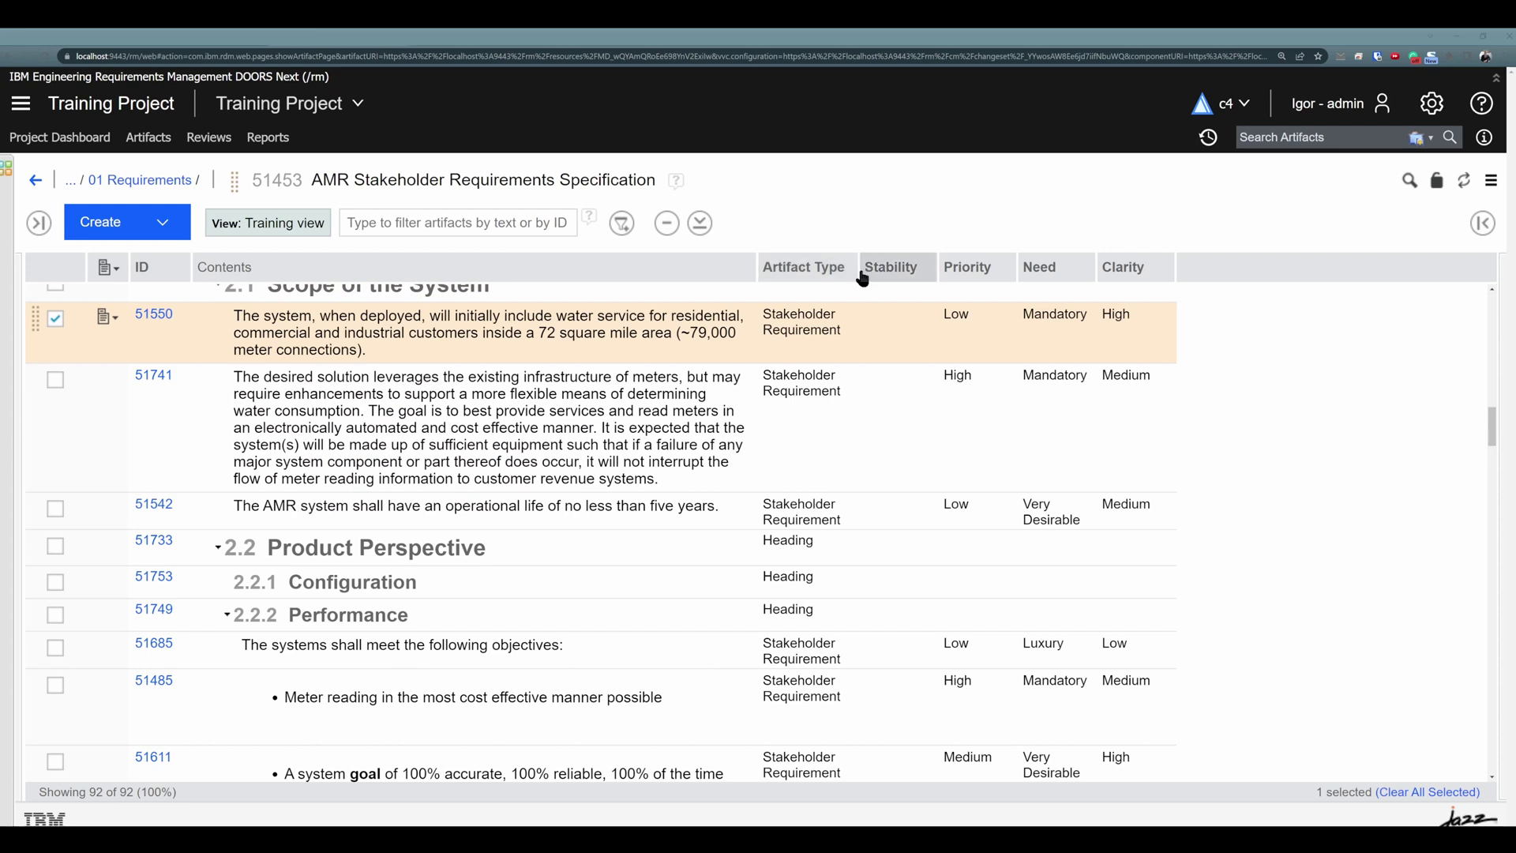
pyautogui.moveTo(857, 269); pyautogui.dragTo(815, 269)
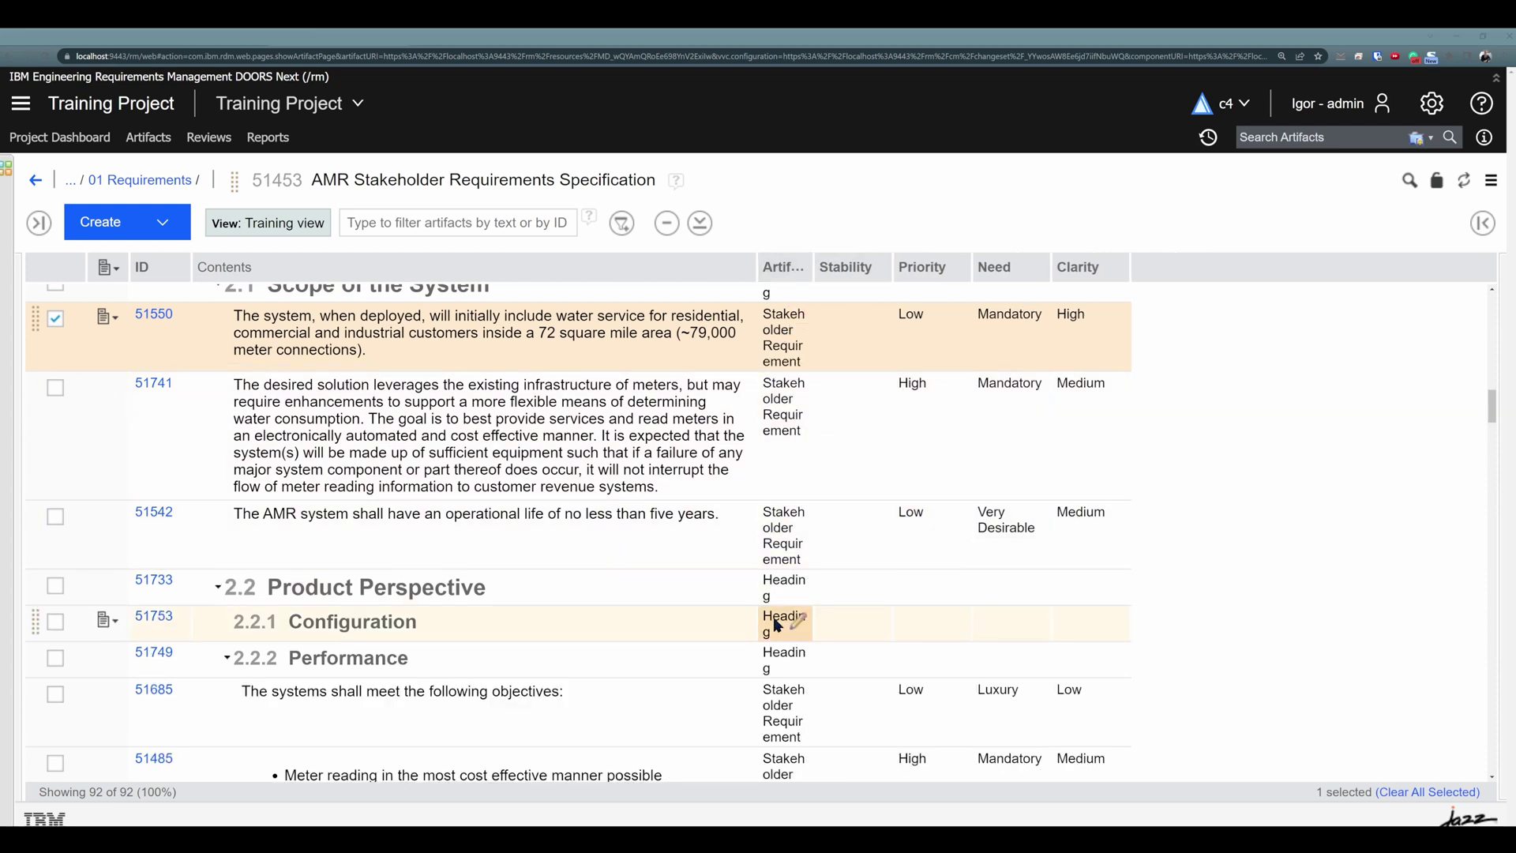
pyautogui.moveTo(814, 265); pyautogui.dragTo(882, 265)
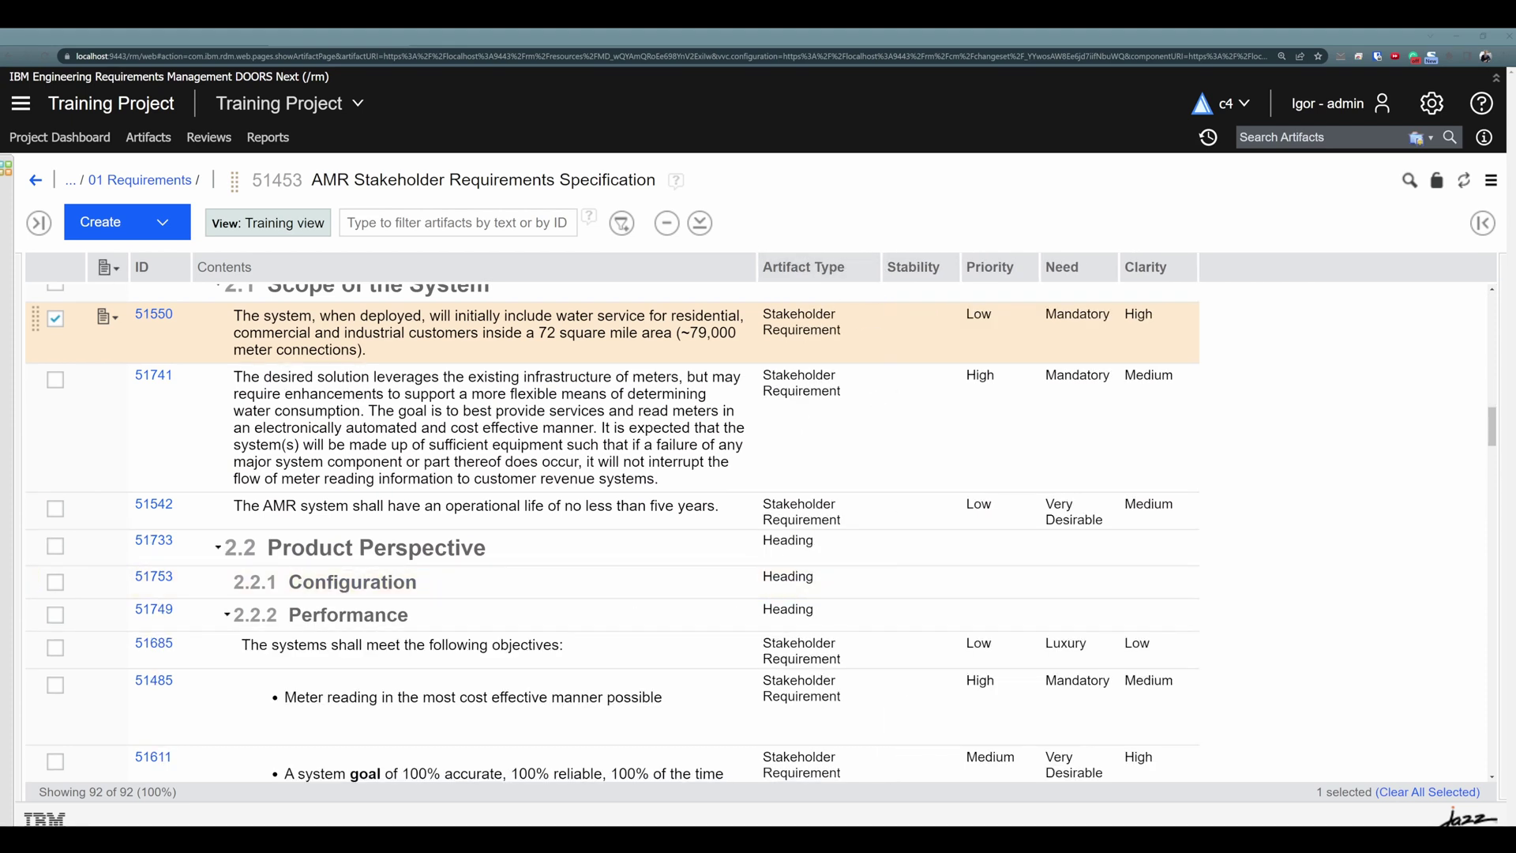
# Add requirements 51741, 51542 and 51685 to the selection with 51550 and open the attribute editor for all four artifacts
pyautogui.scroll(1, 612, 529)
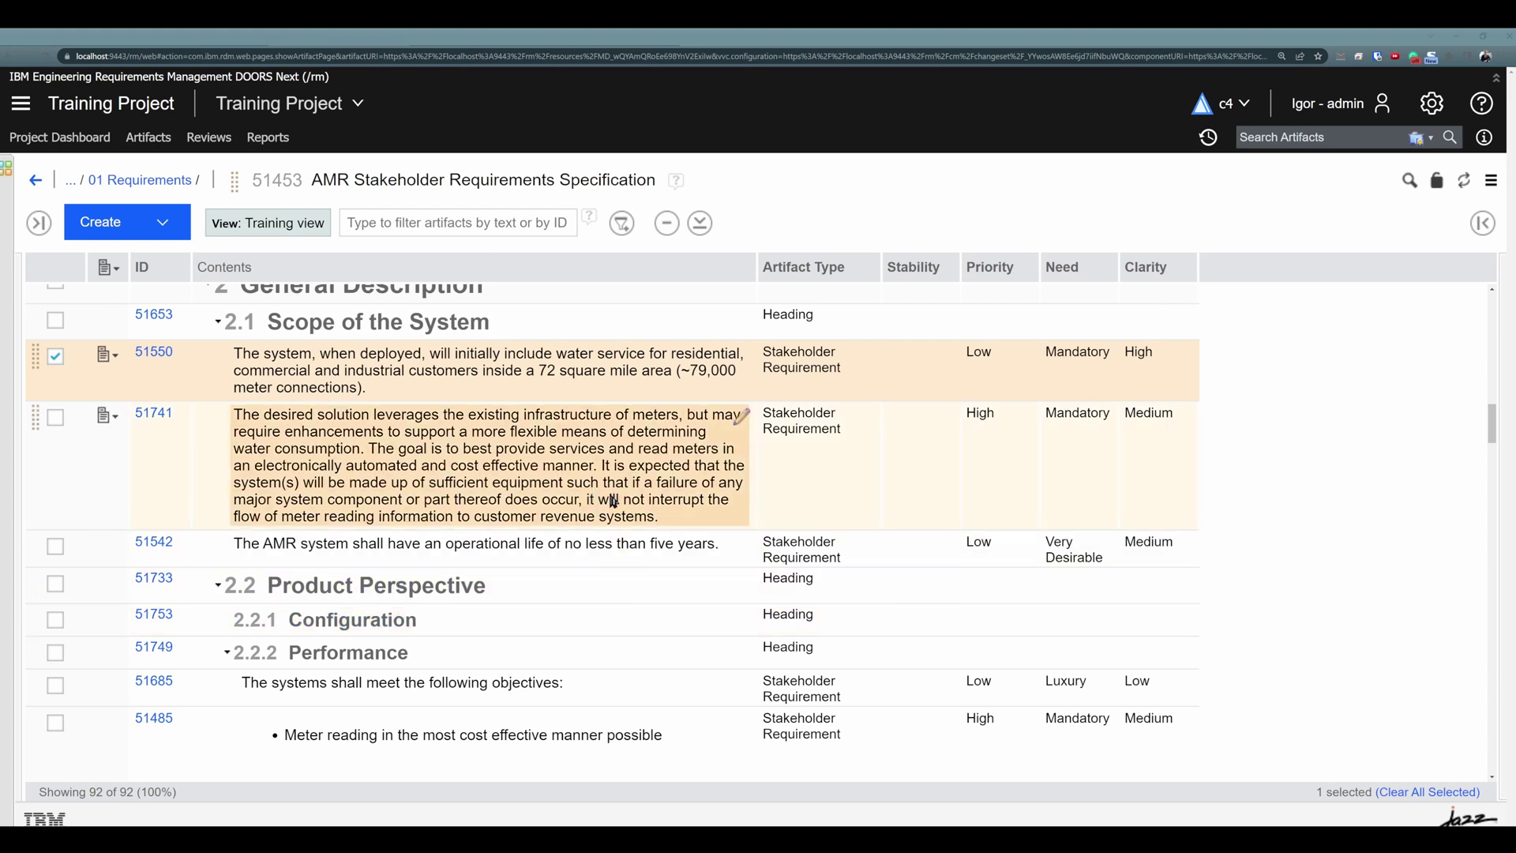
pyautogui.click(55, 417)
pyautogui.click(55, 546)
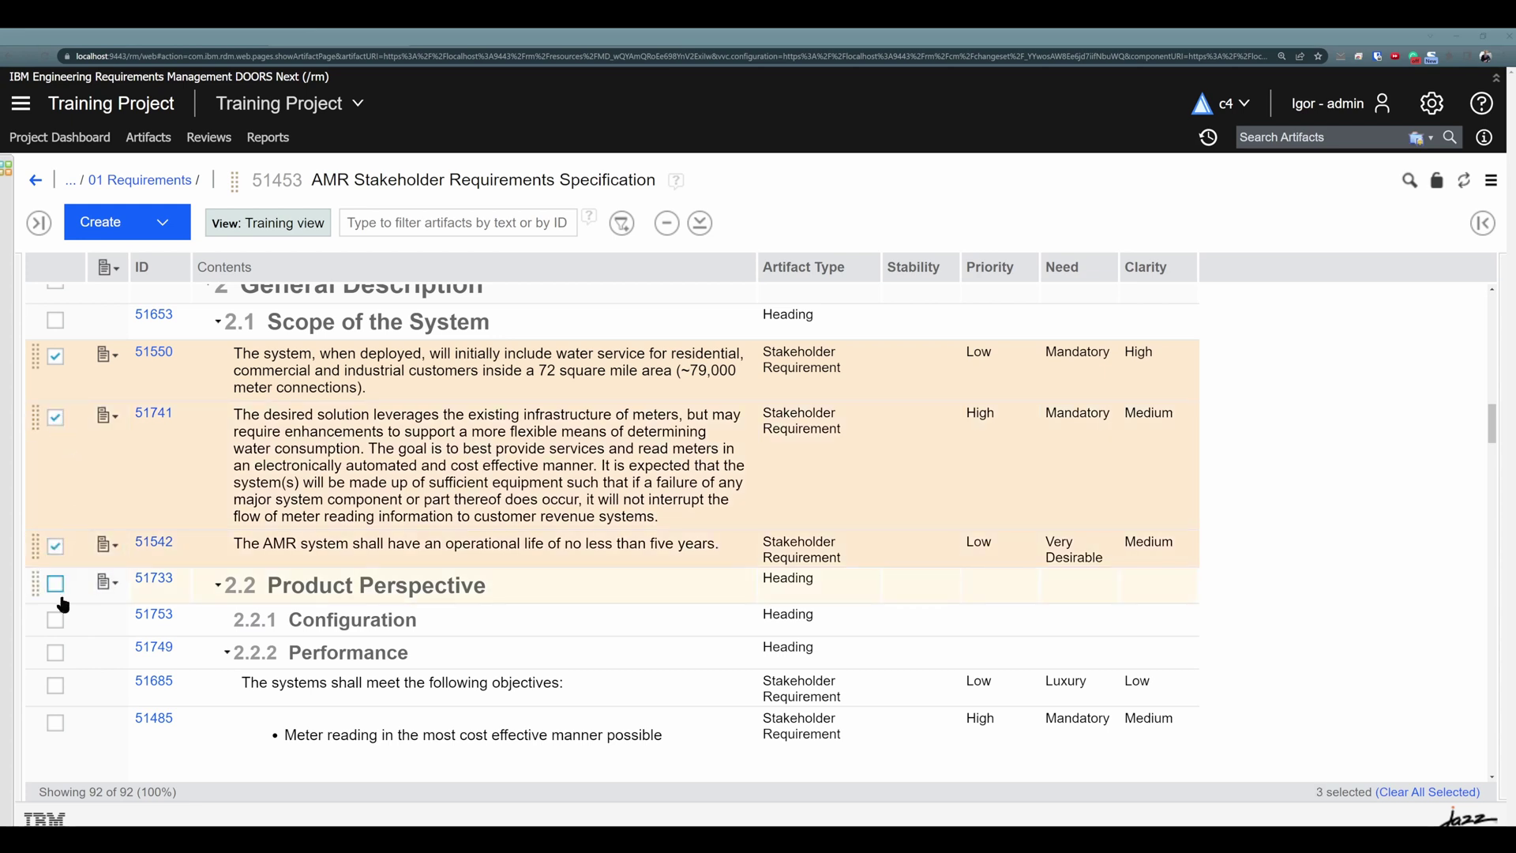
pyautogui.click(55, 687)
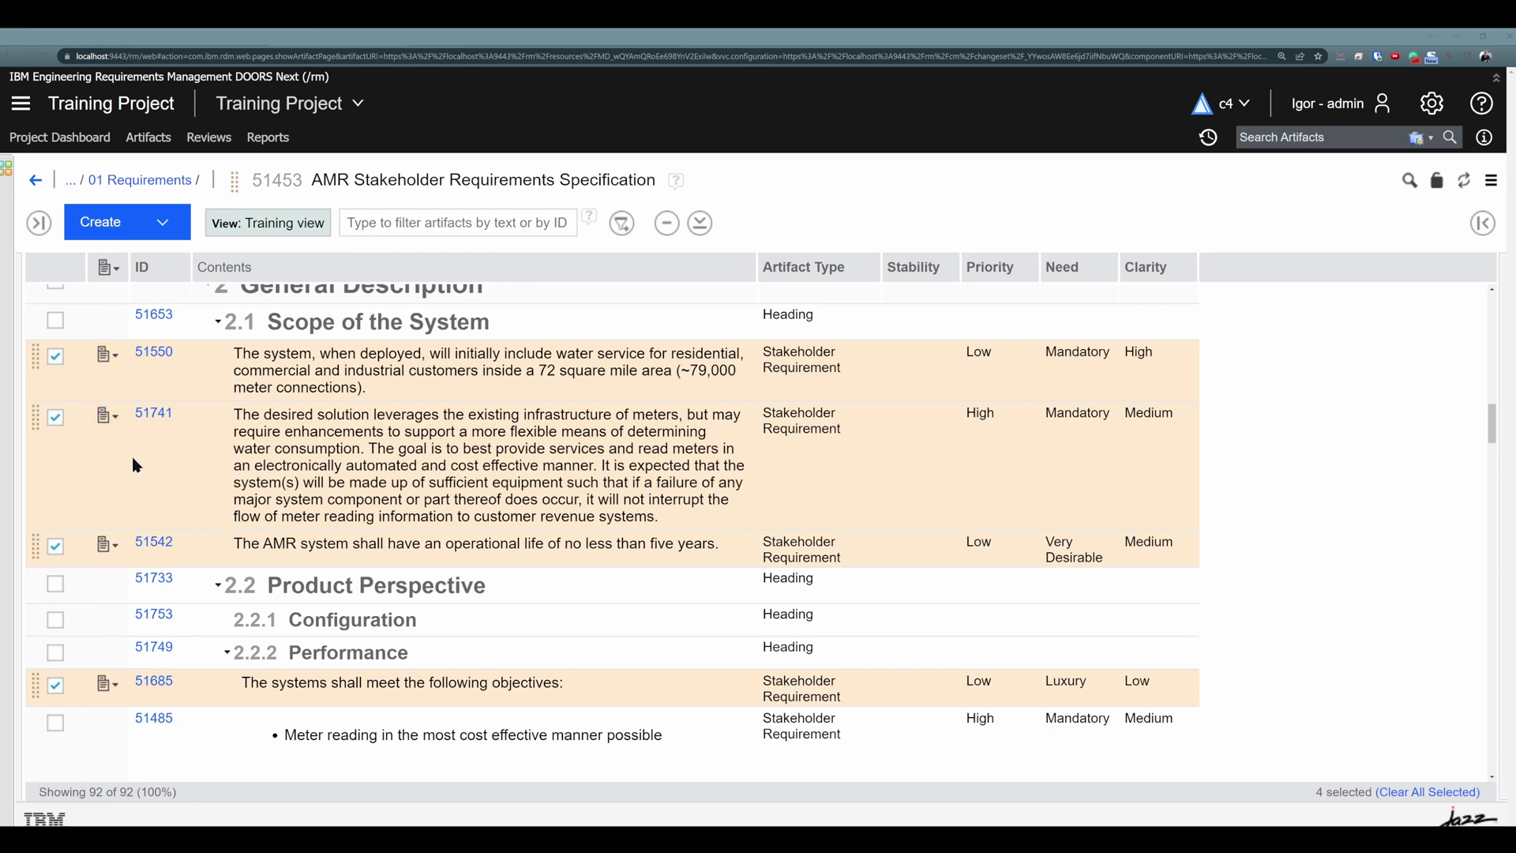
pyautogui.click(107, 357)
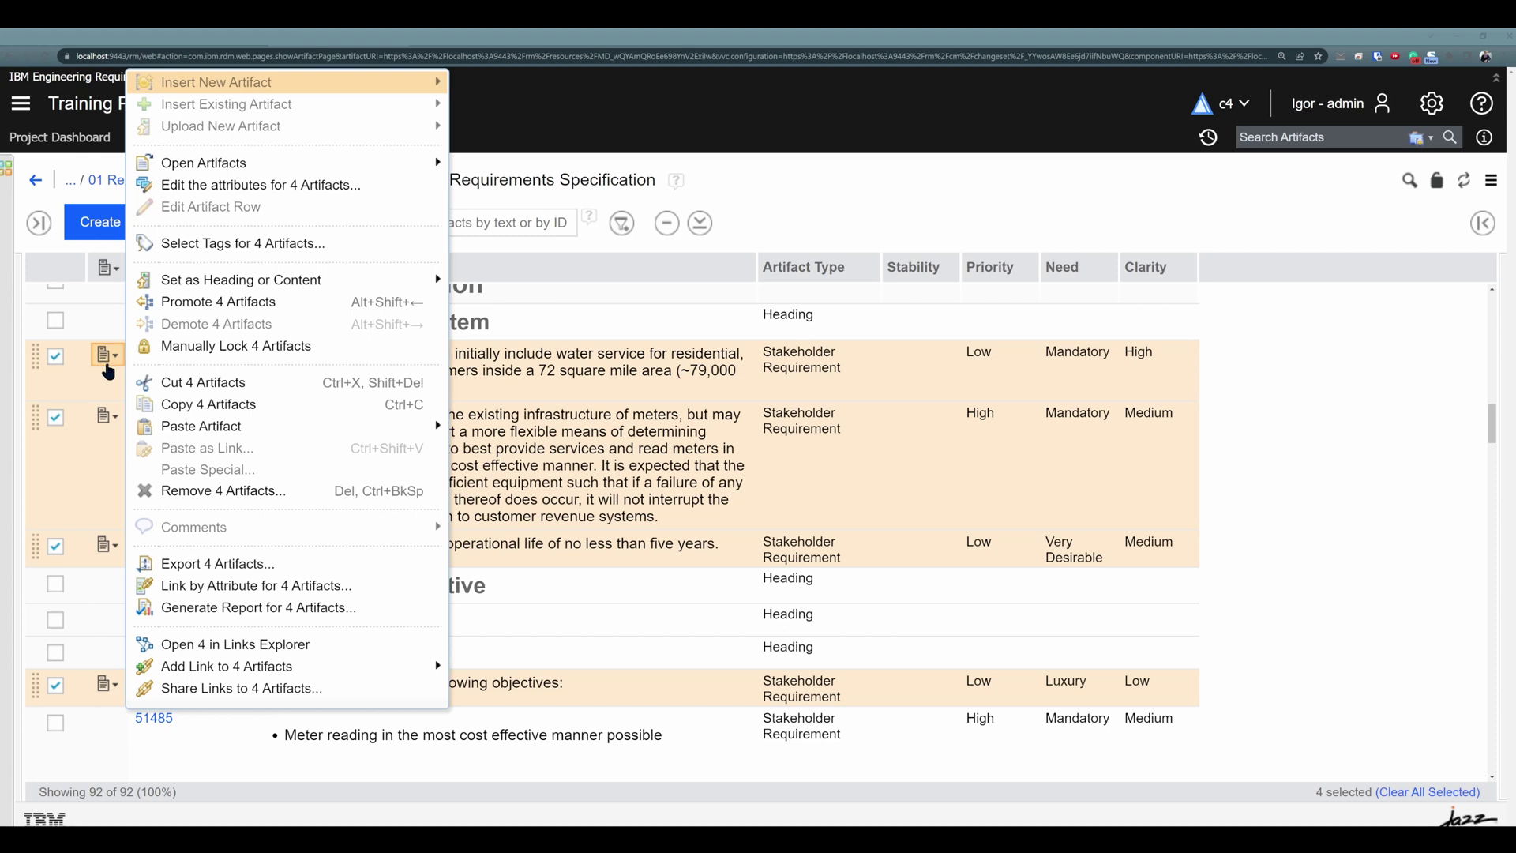
pyautogui.click(389, 195)
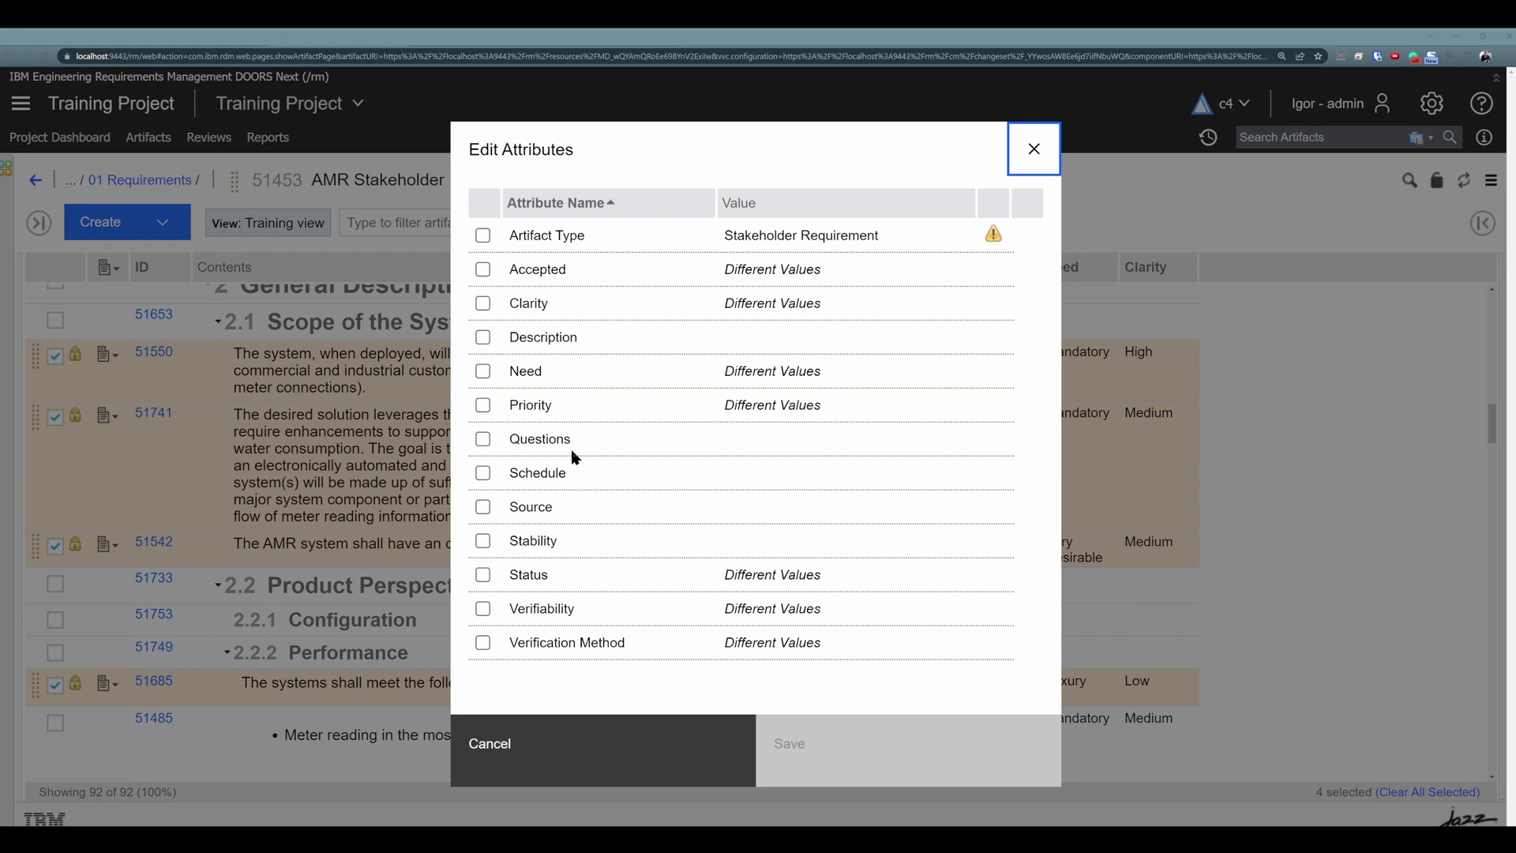
# Set Priority to Medium for the four selected requirements and save the change
pyautogui.click(483, 406)
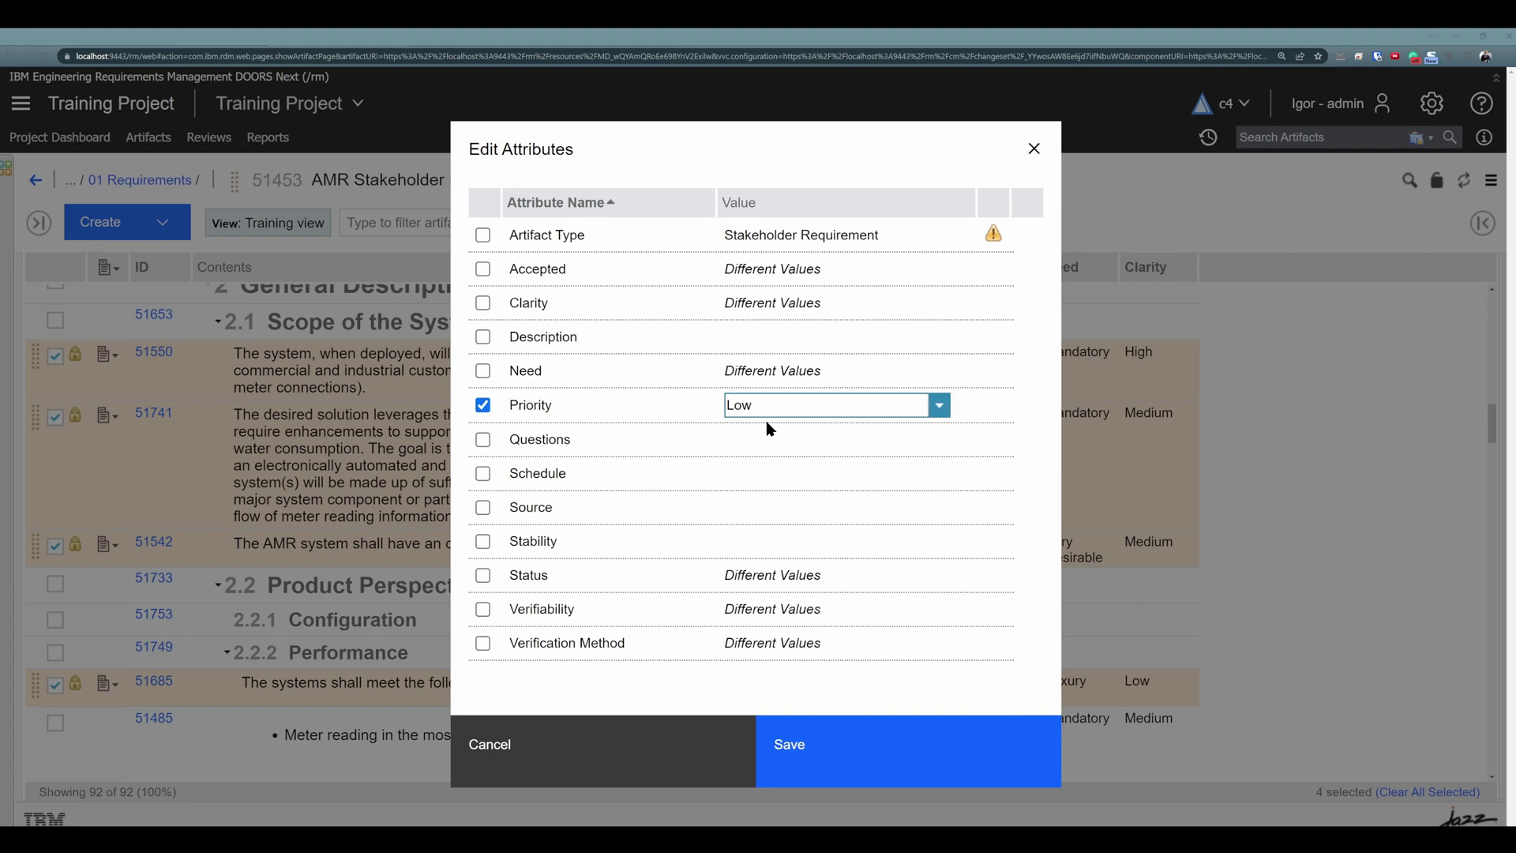
pyautogui.click(940, 408)
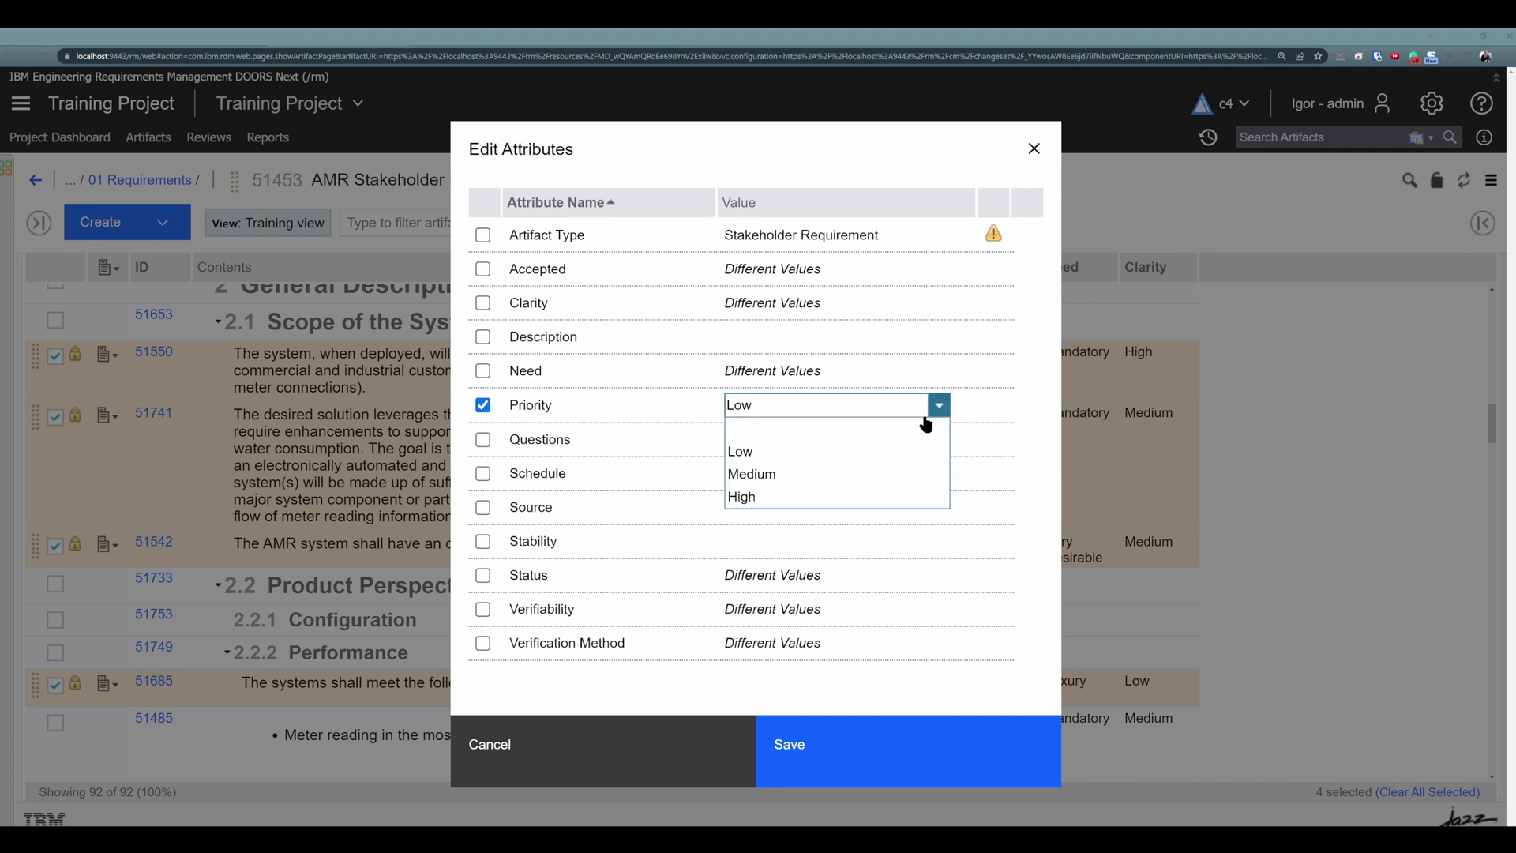
pyautogui.click(855, 482)
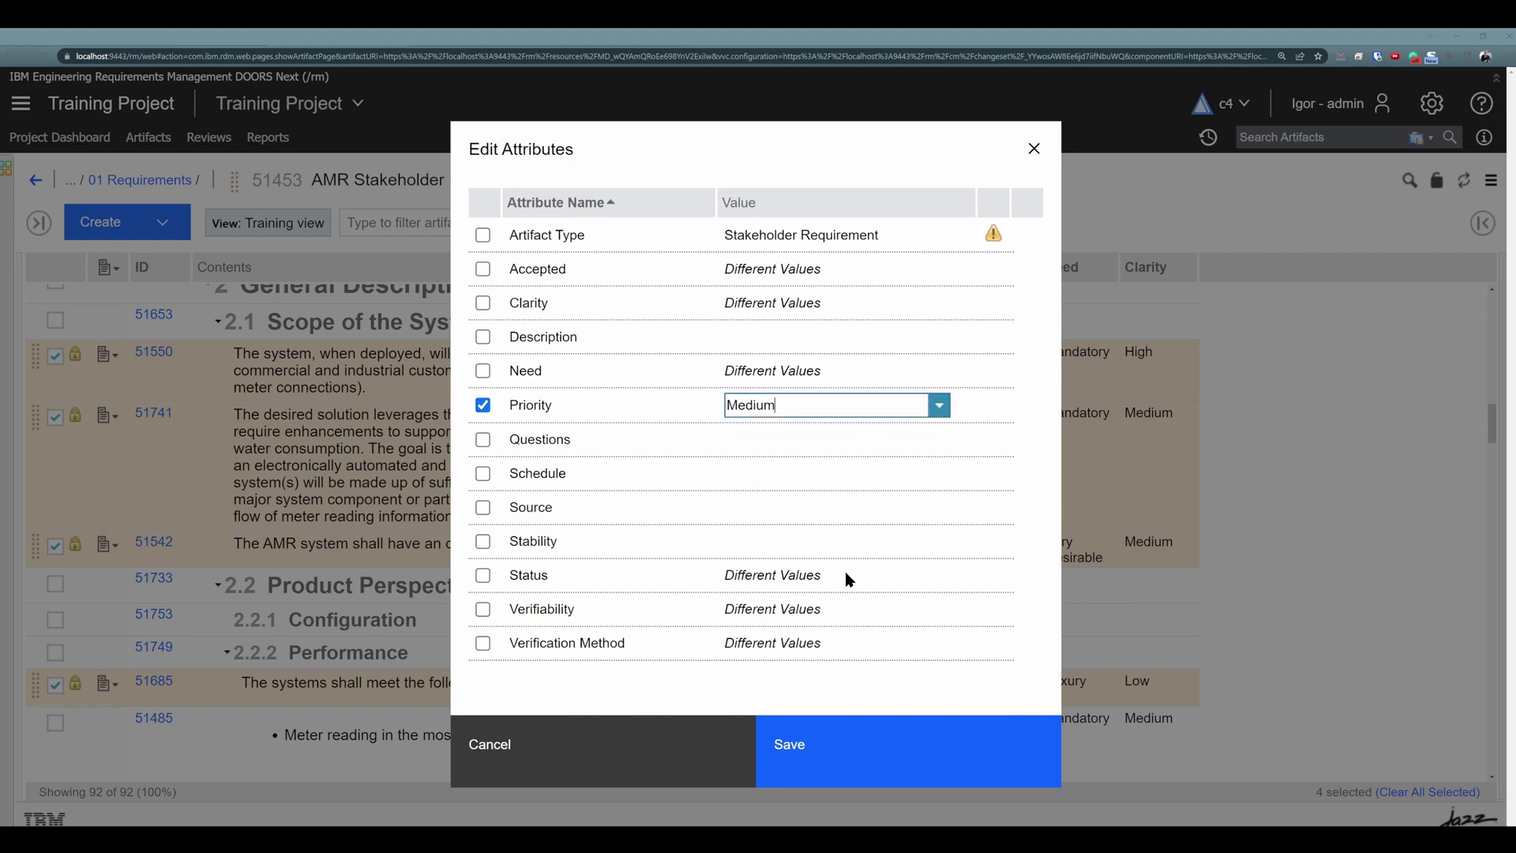
pyautogui.click(830, 731)
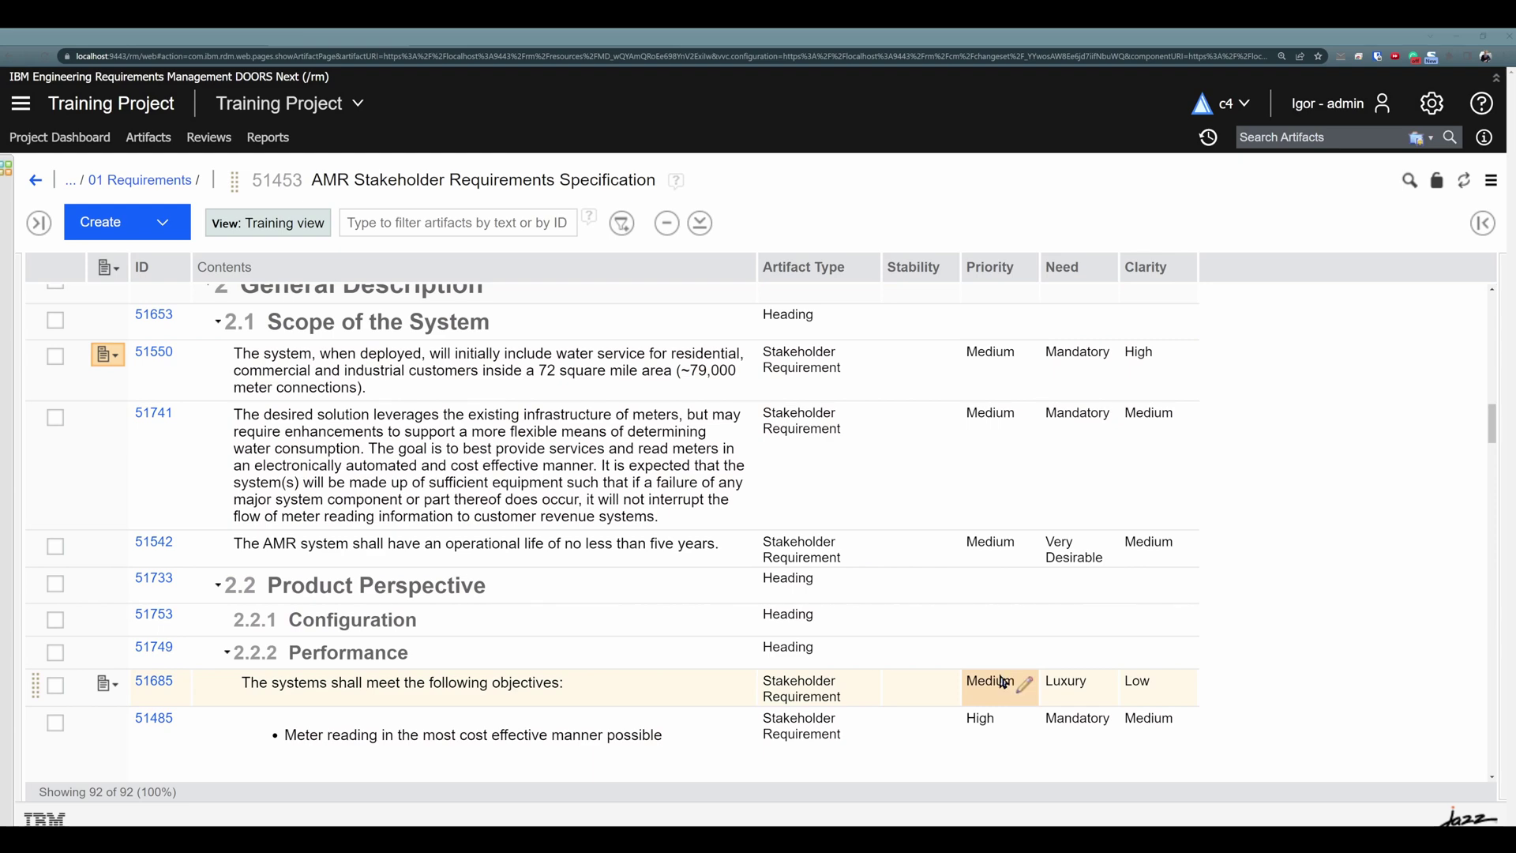
# Select the range of requirements from 51685 through 51624 in section 2.2.2 and open the attribute editor for them
pyautogui.scroll(-5, 715, 605)
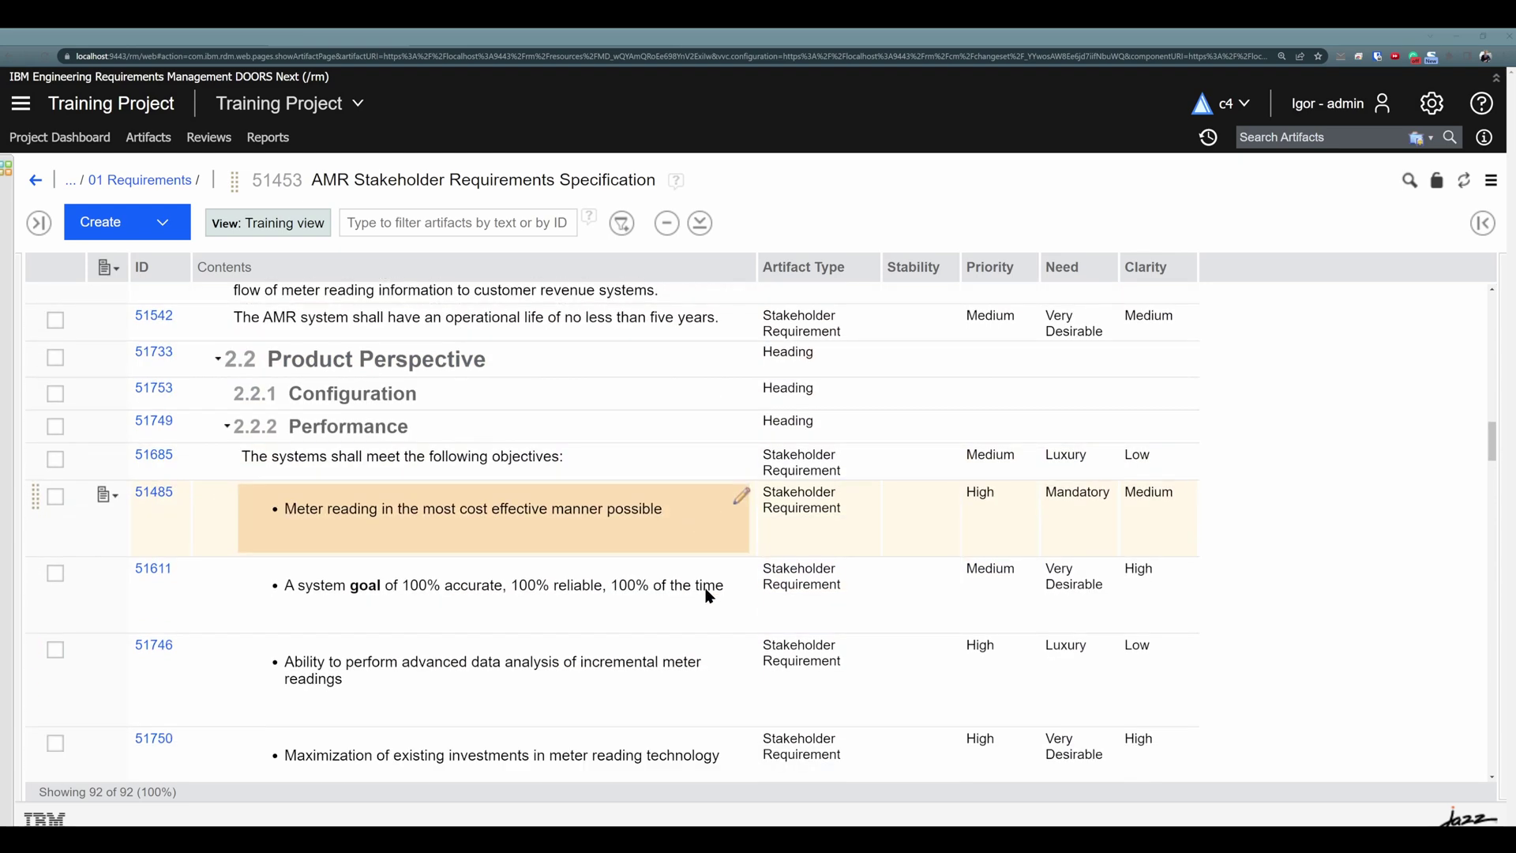
pyautogui.scroll(-1, 679, 575)
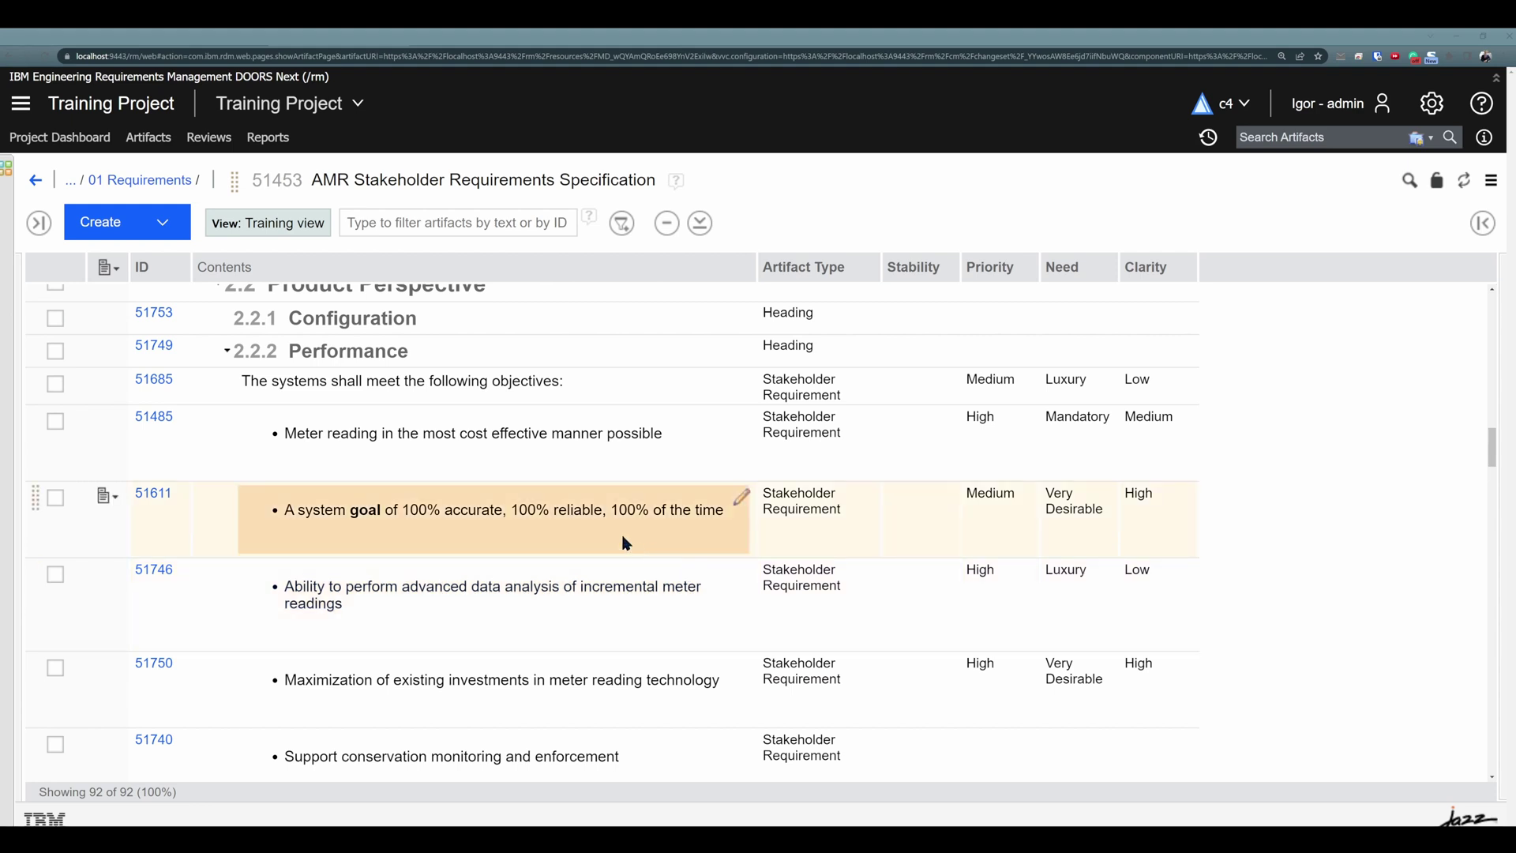
pyautogui.click(56, 386)
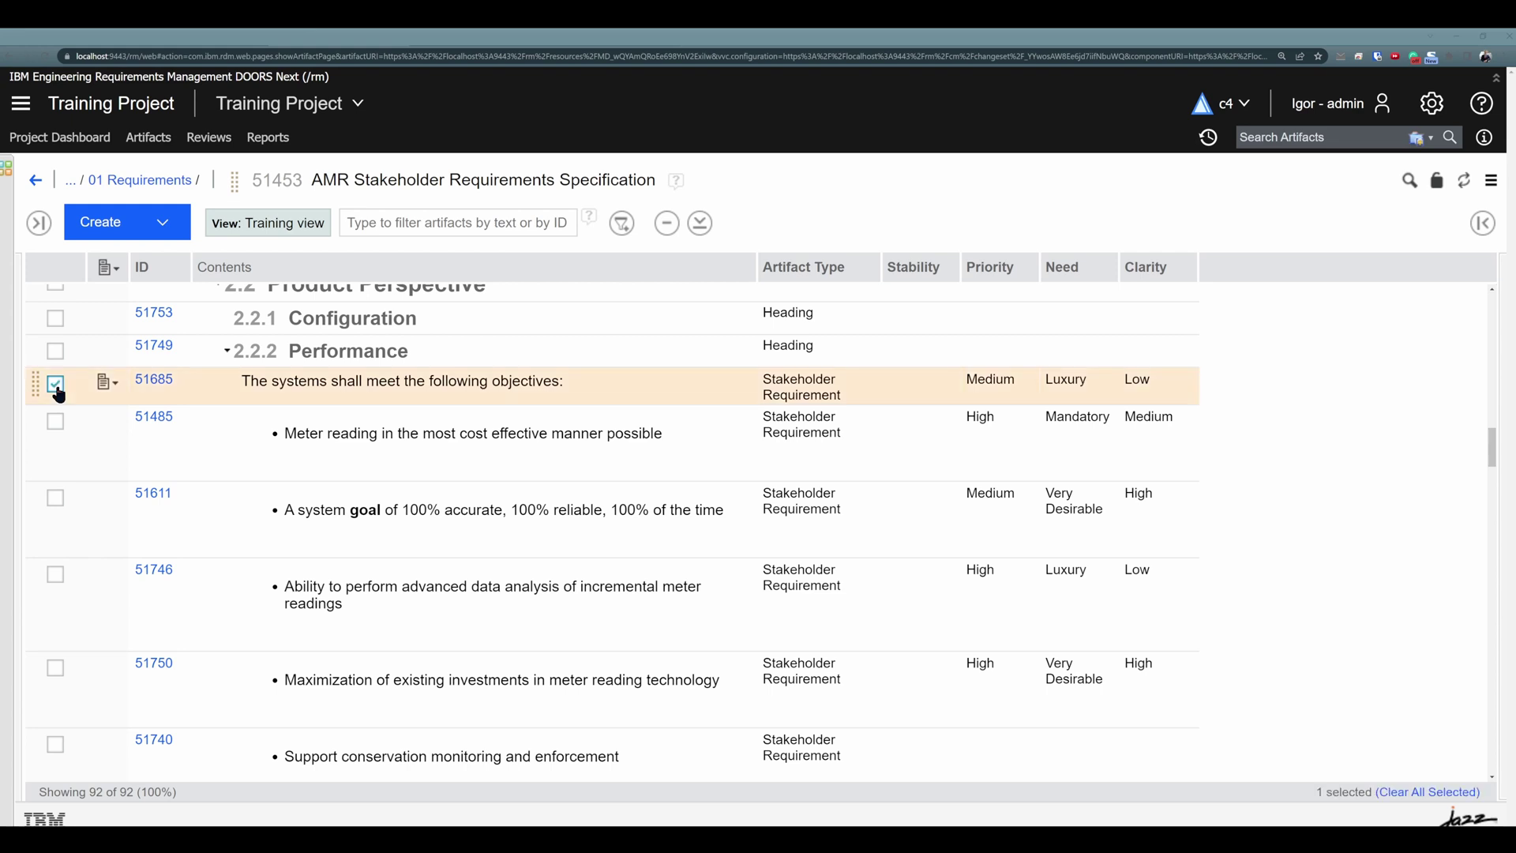
pyautogui.scroll(-2, 99, 425)
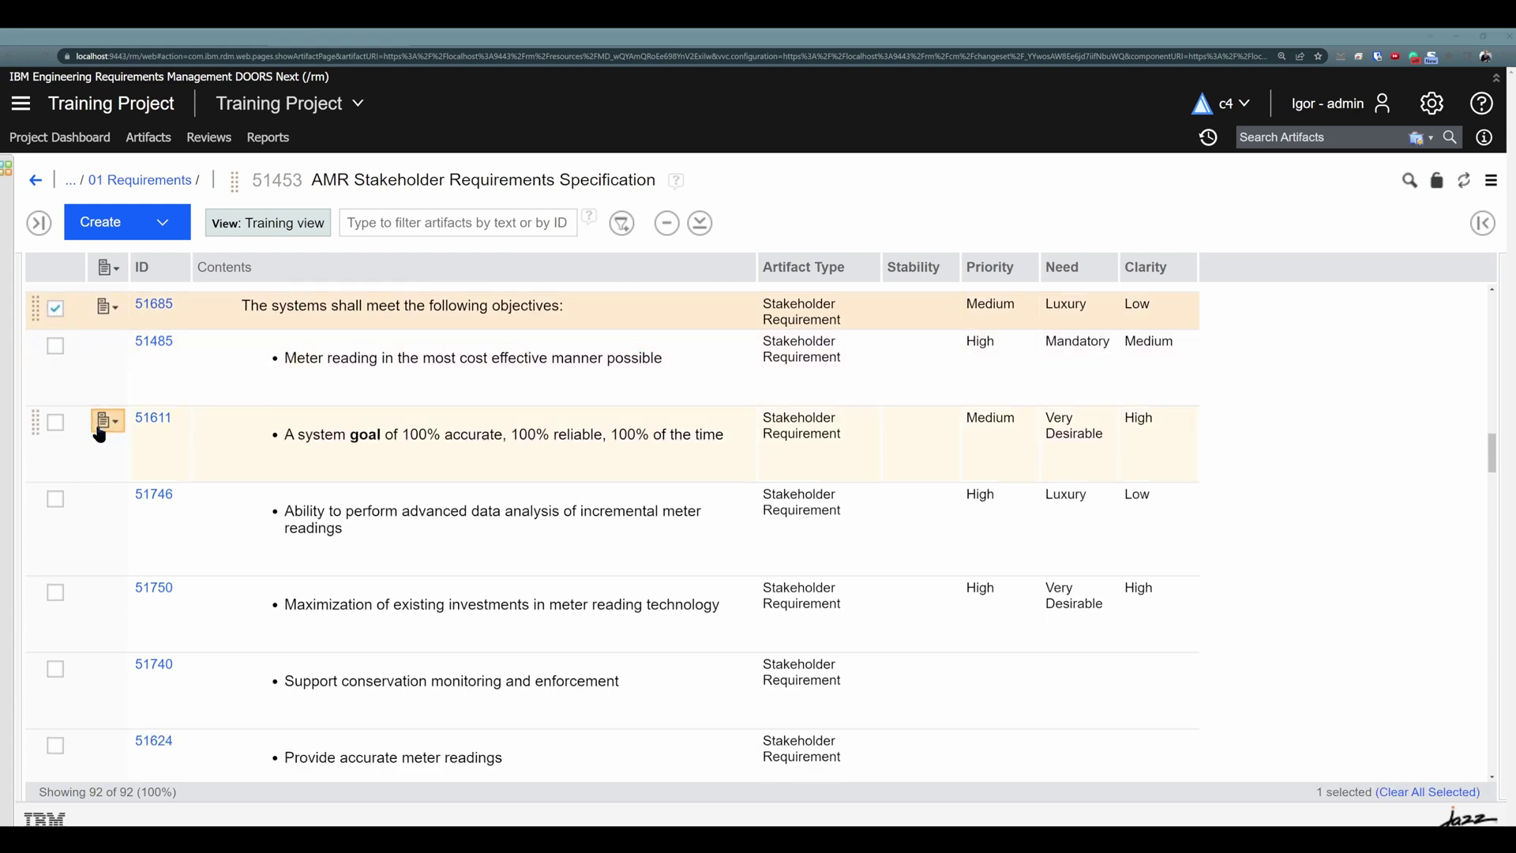
pyautogui.keyDown('shift'); pyautogui.click(56, 748); pyautogui.keyUp('shift')
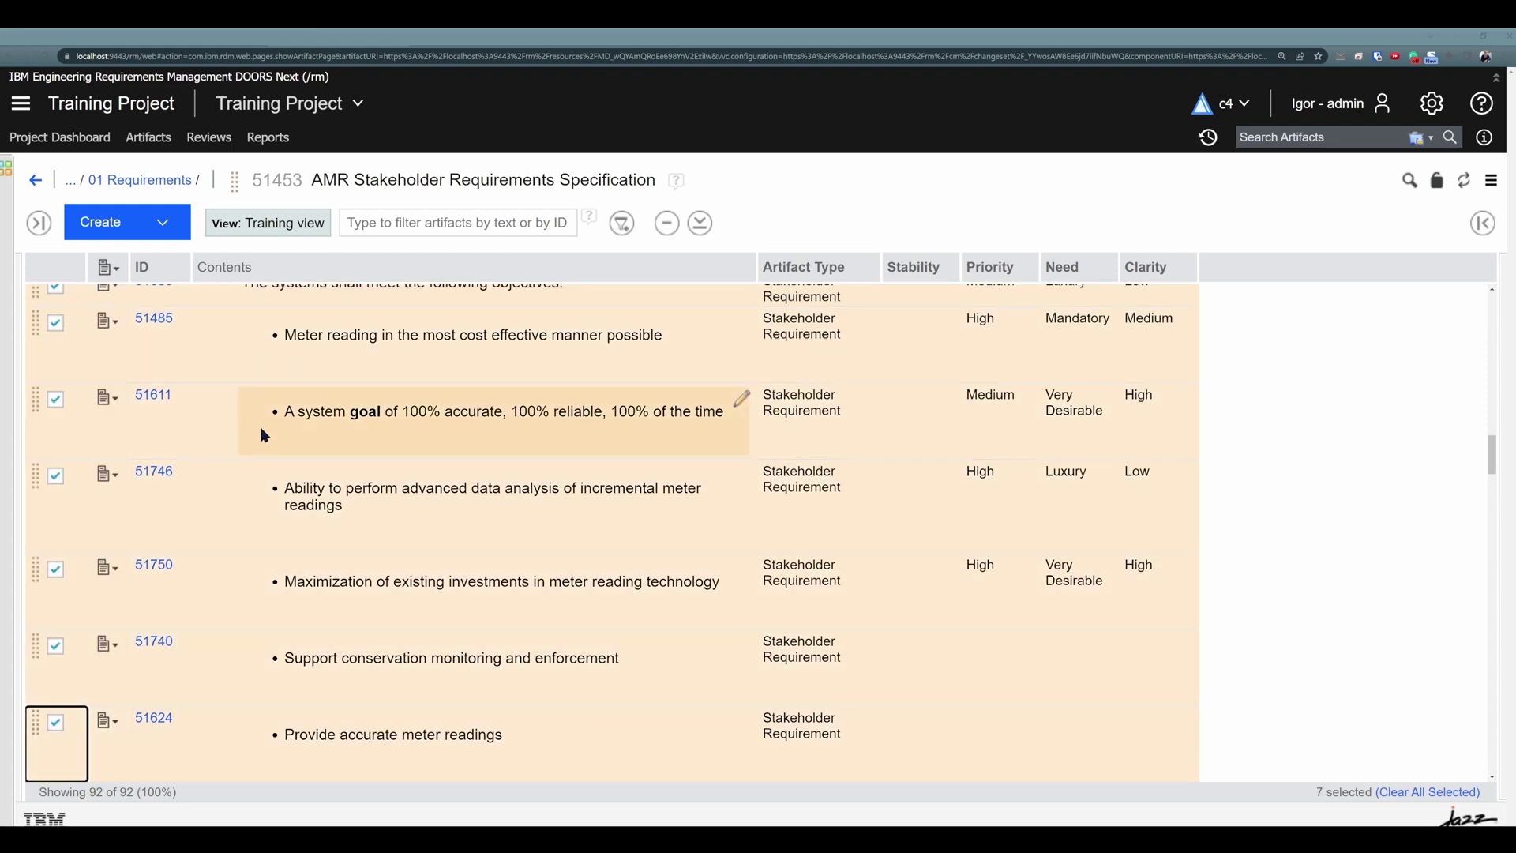
pyautogui.click(108, 323)
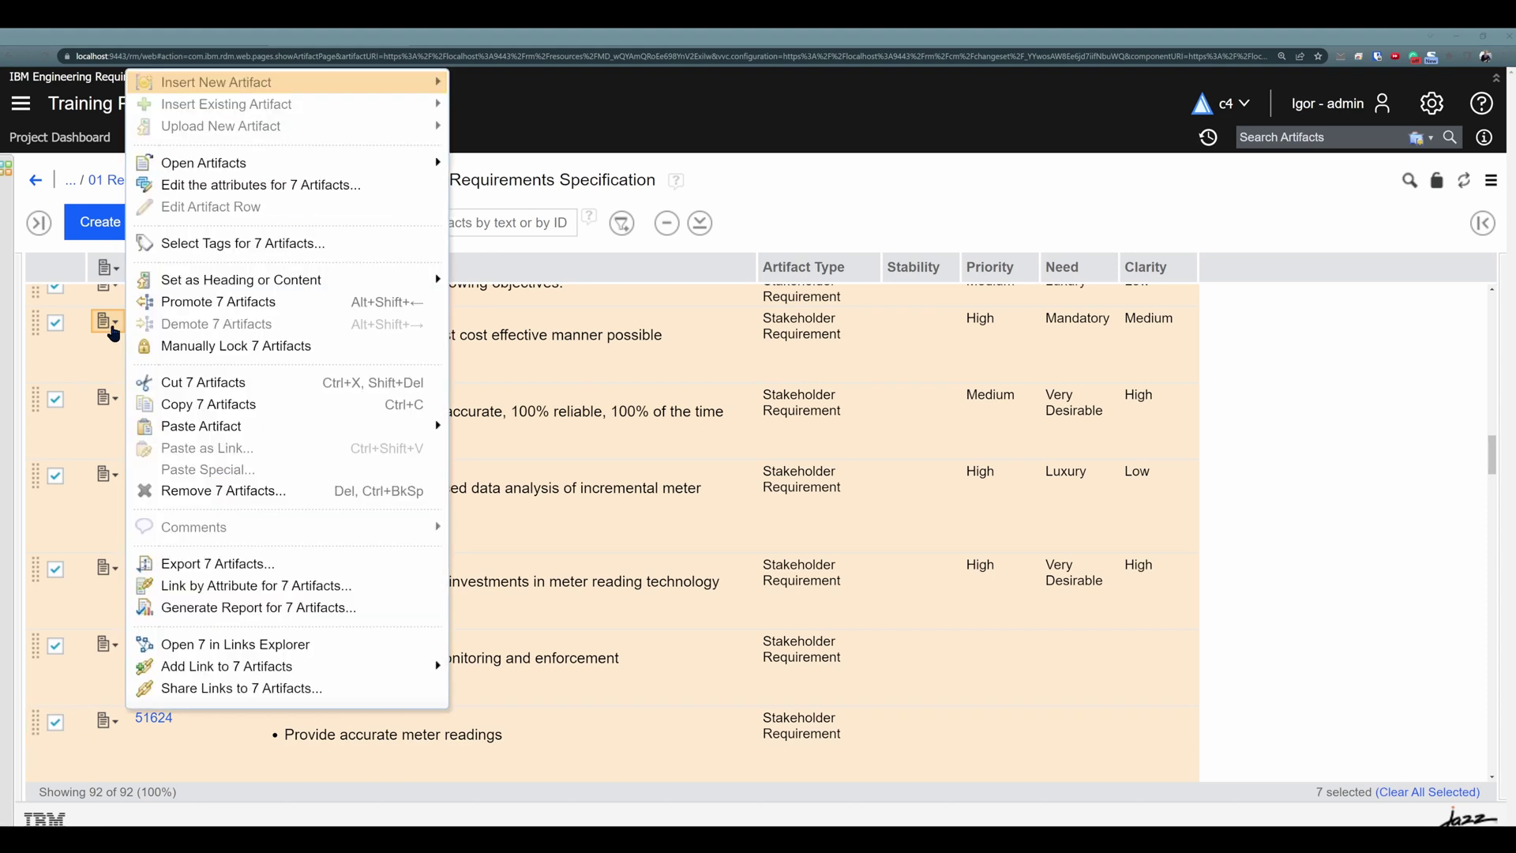
pyautogui.click(249, 186)
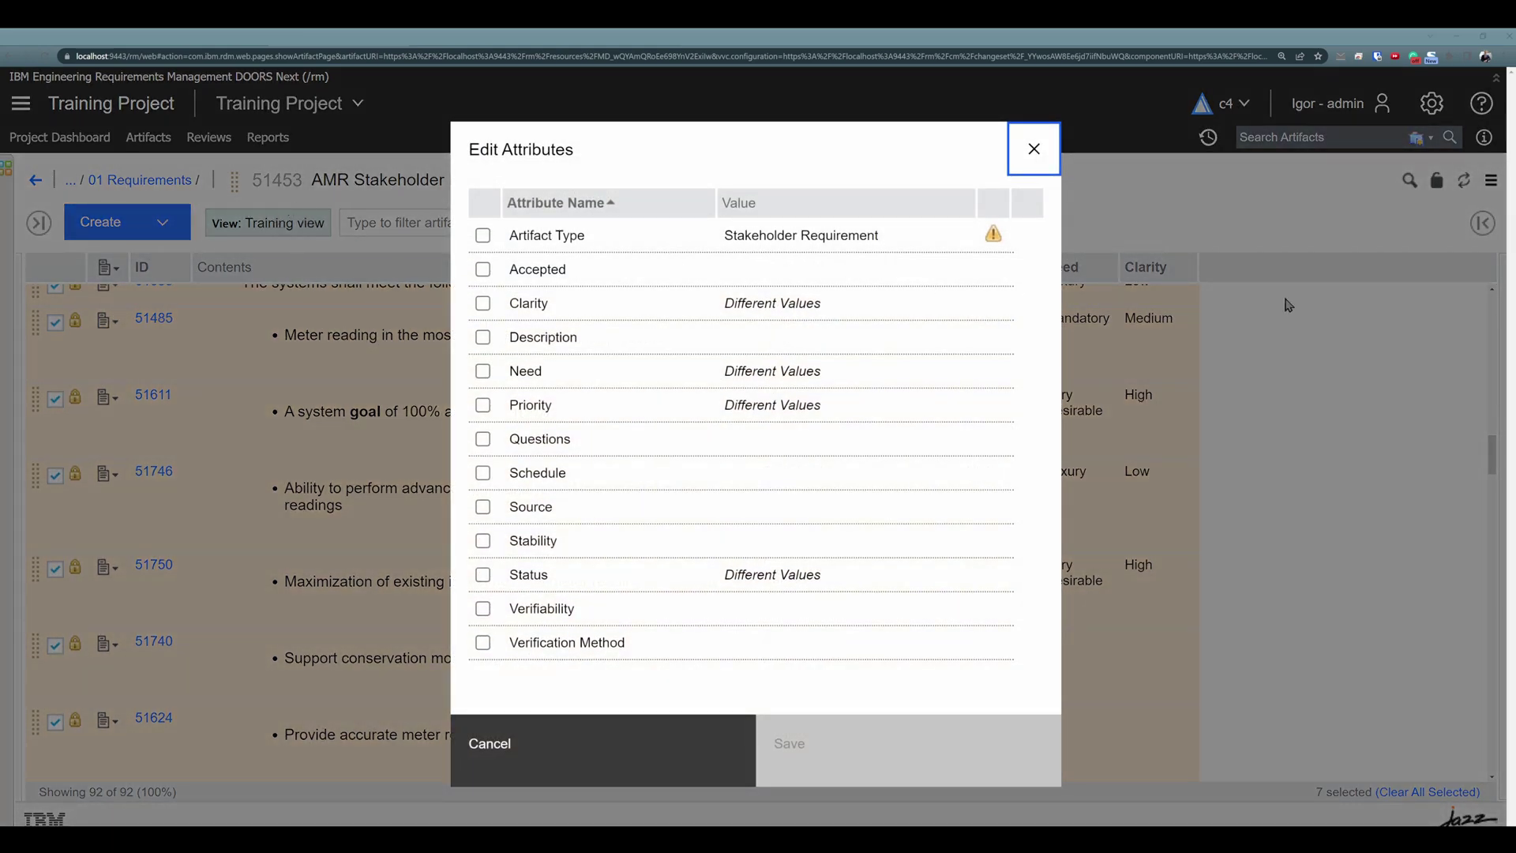
# Set Clarity to High for the selected section 2.2.2 requirements and save the change
pyautogui.click(483, 304)
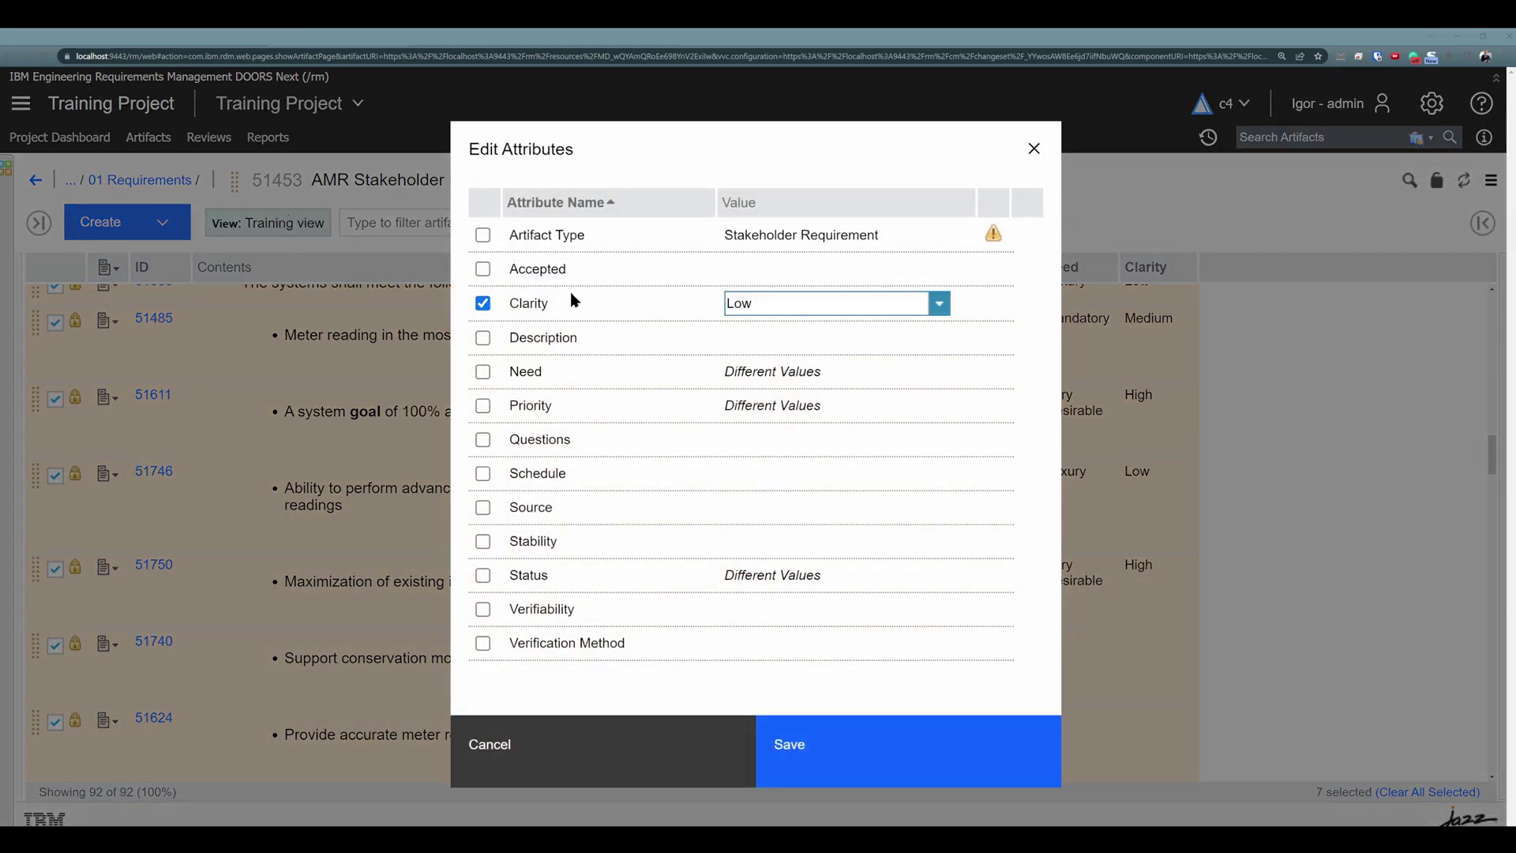
pyautogui.click(937, 305)
pyautogui.click(827, 395)
pyautogui.click(847, 754)
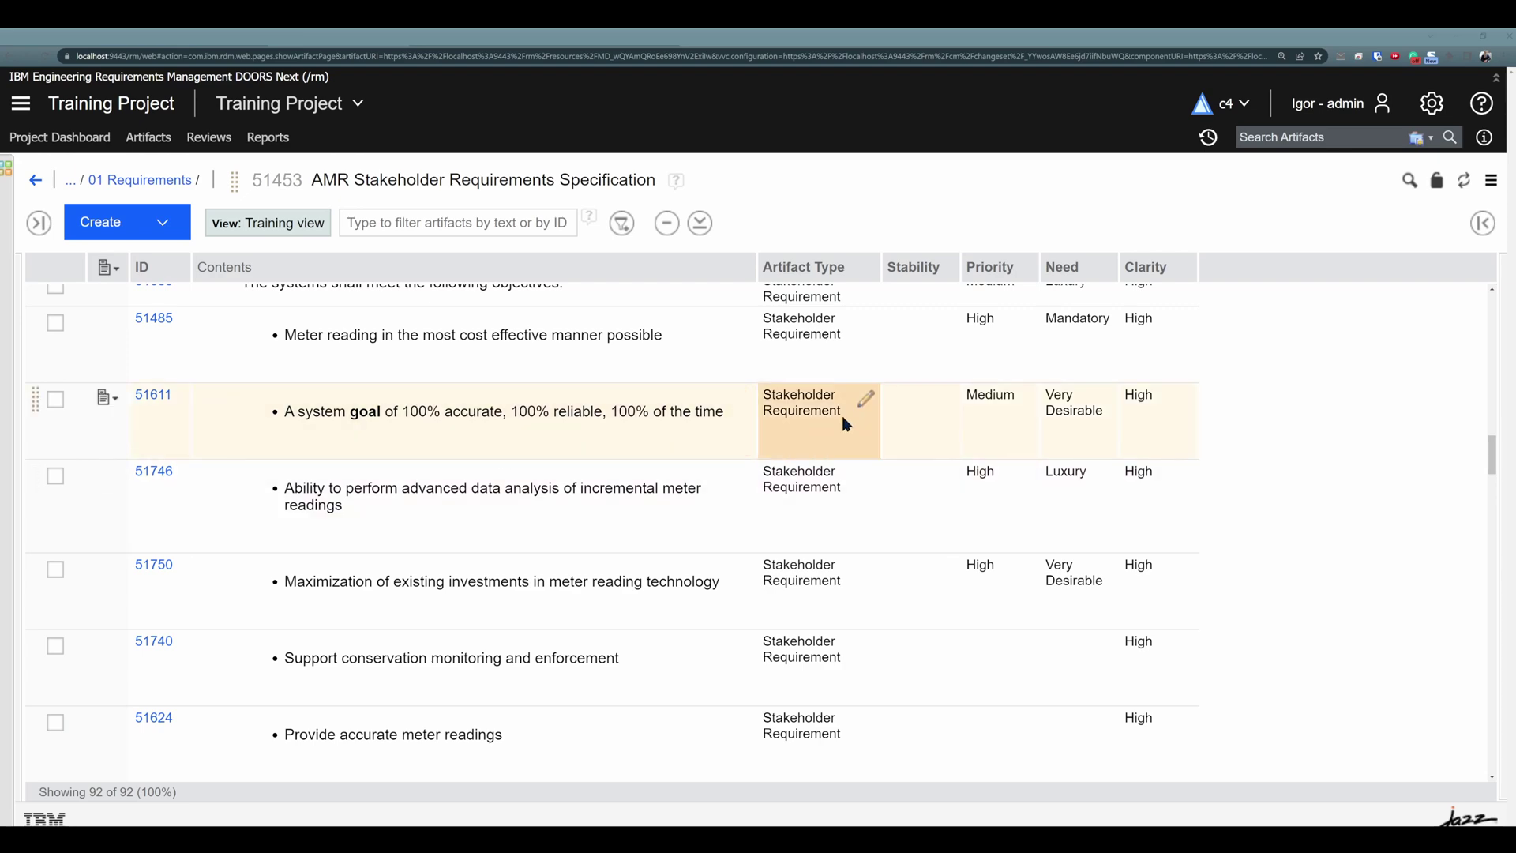
# Compare which attribute cells apply to Heading, Information and Stakeholder Requirement artifacts across sections 1 and 2 of the module
pyautogui.scroll(10, 932, 498)
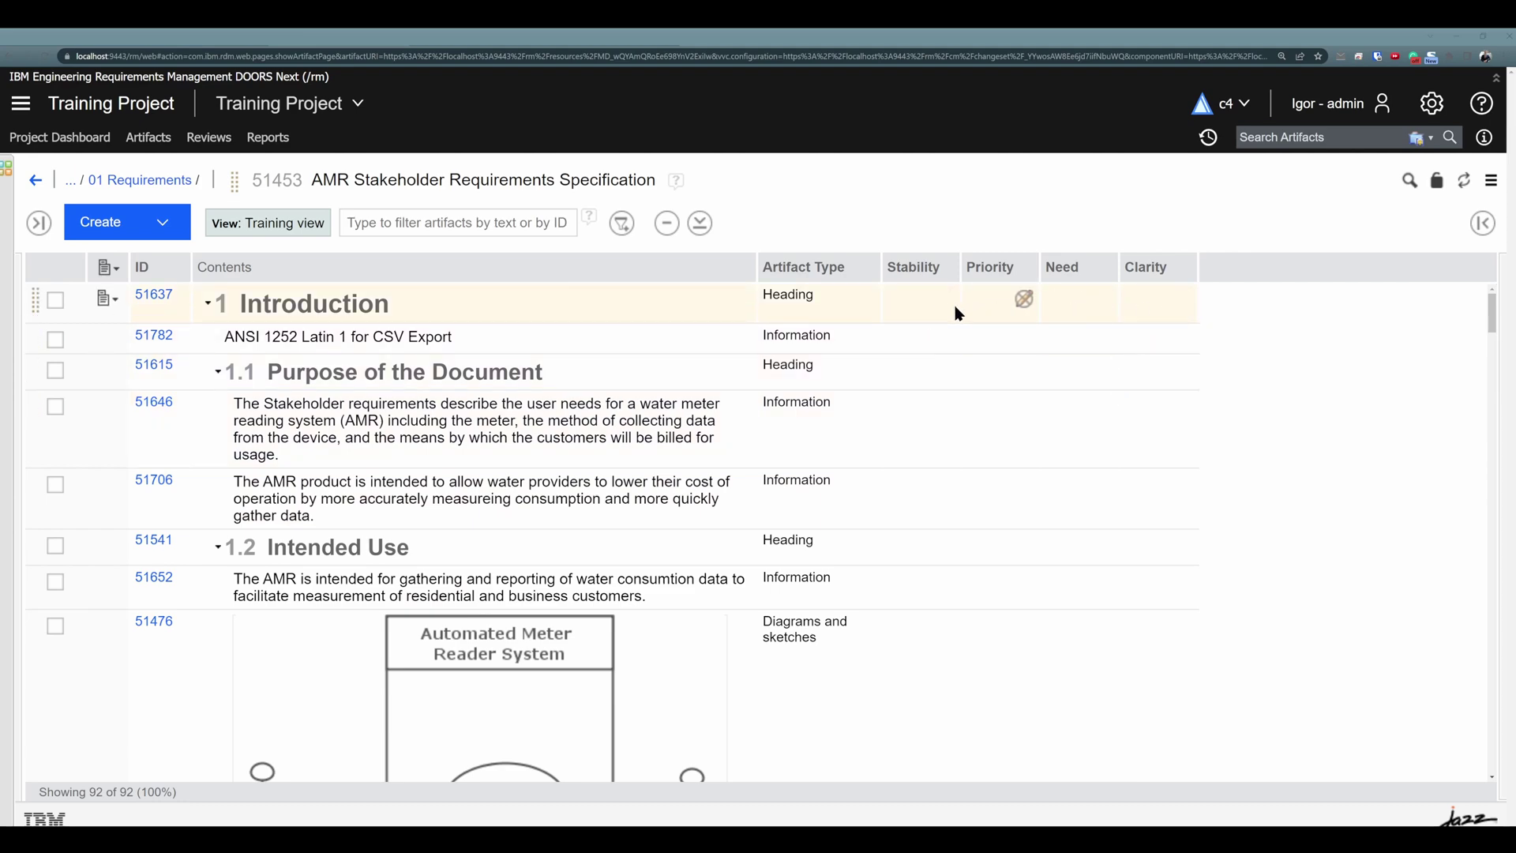
pyautogui.scroll(-3, 1077, 419)
pyautogui.scroll(-15, 1077, 419)
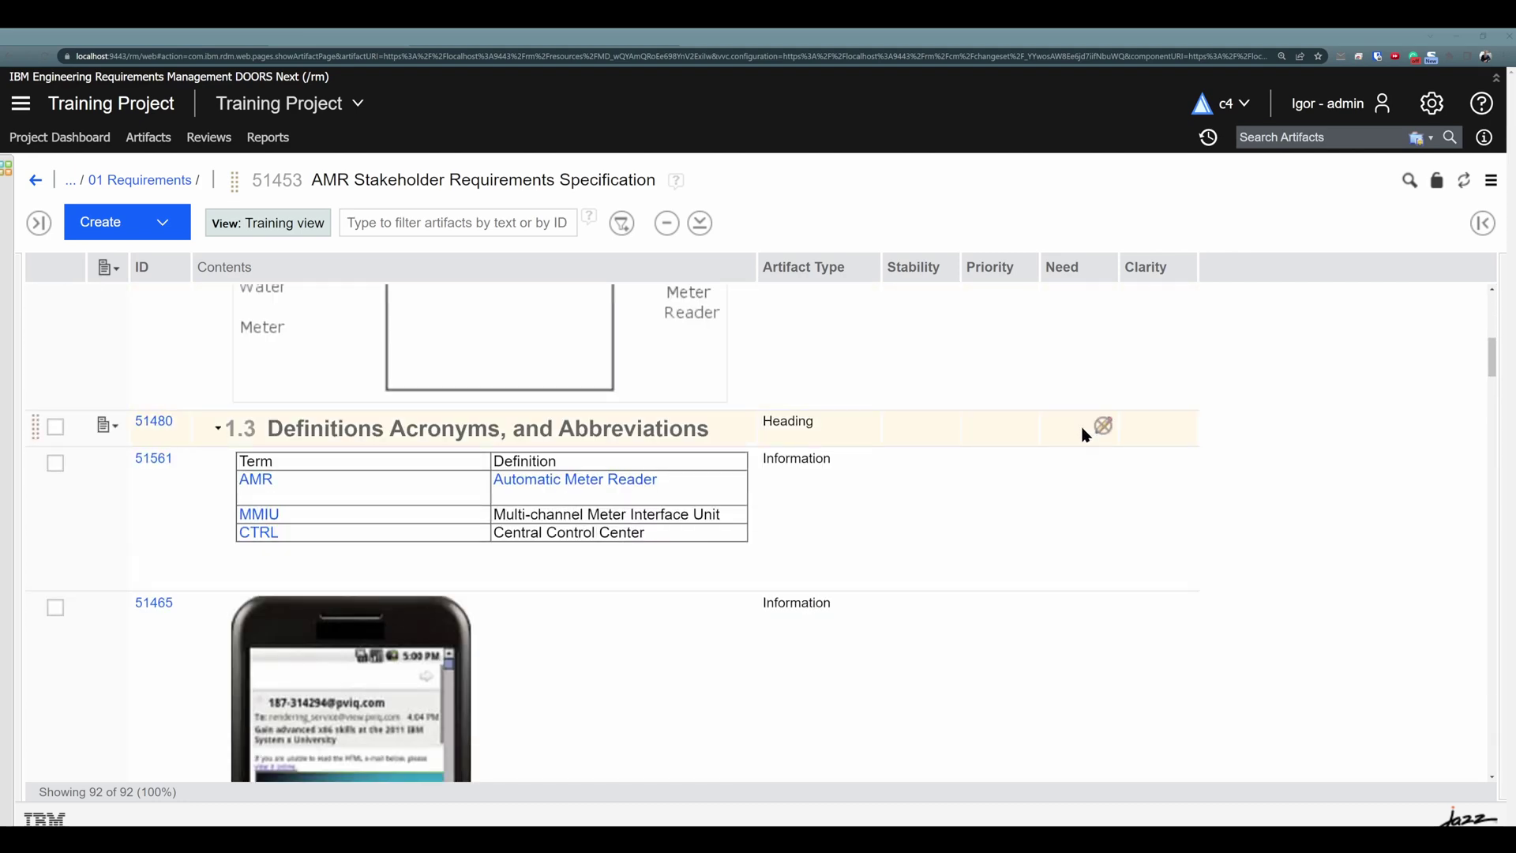
pyautogui.scroll(1, 973, 435)
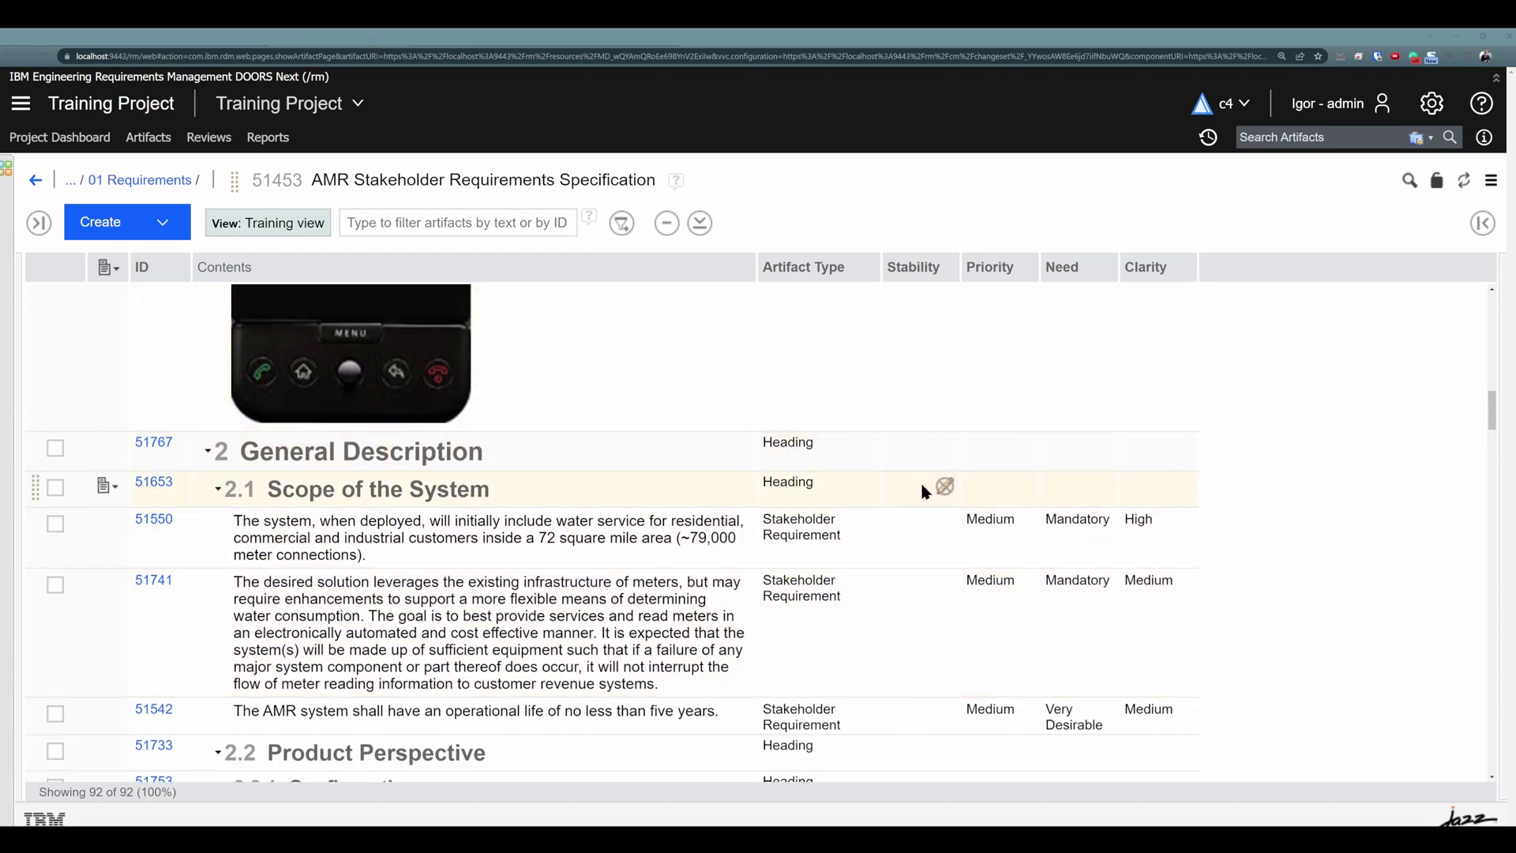
pyautogui.scroll(10, 998, 494)
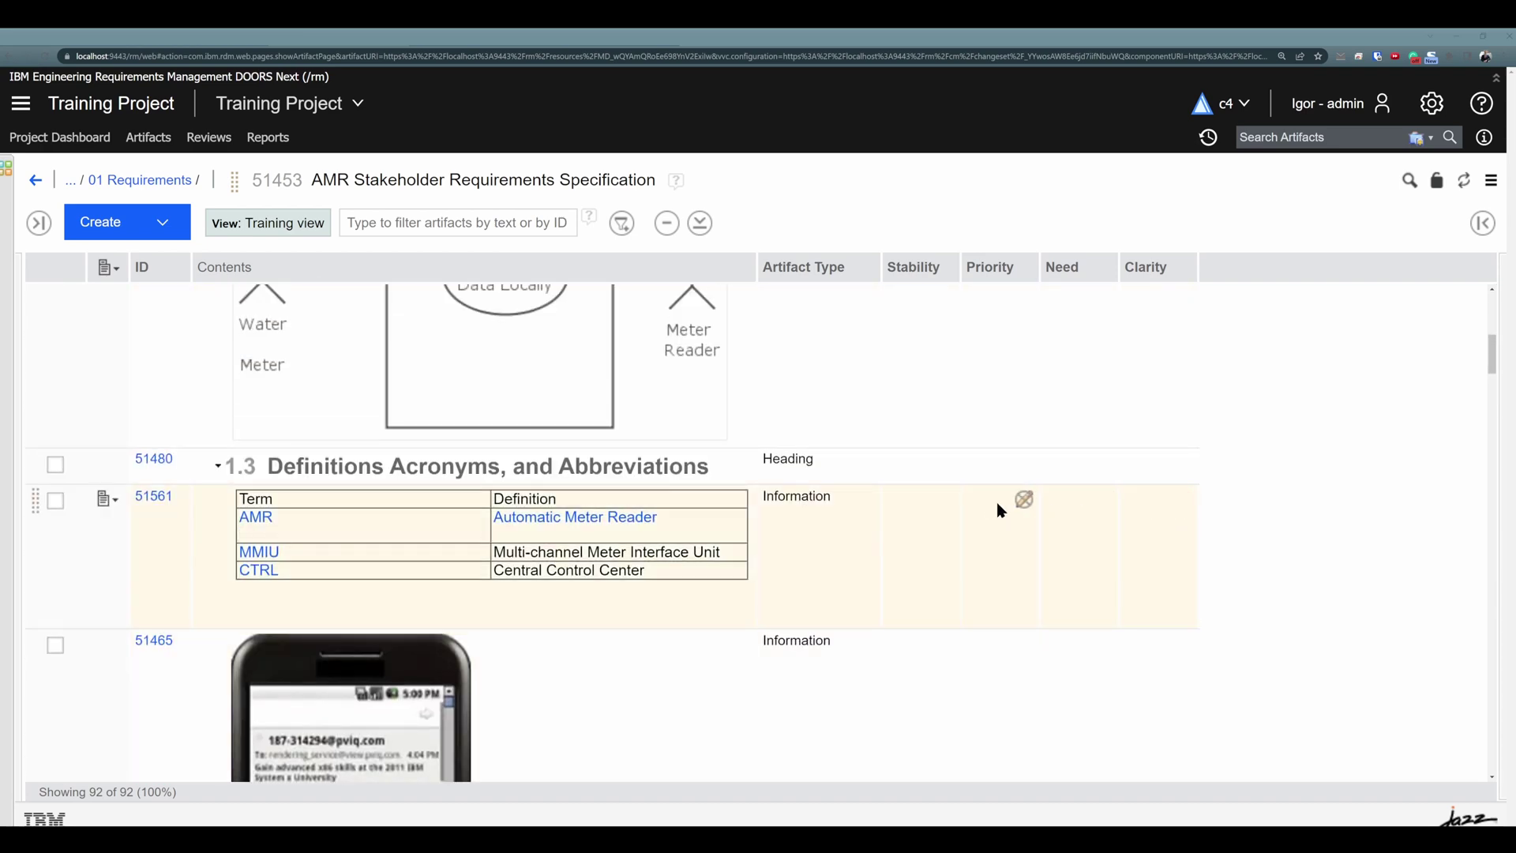
pyautogui.scroll(-8, 1001, 518)
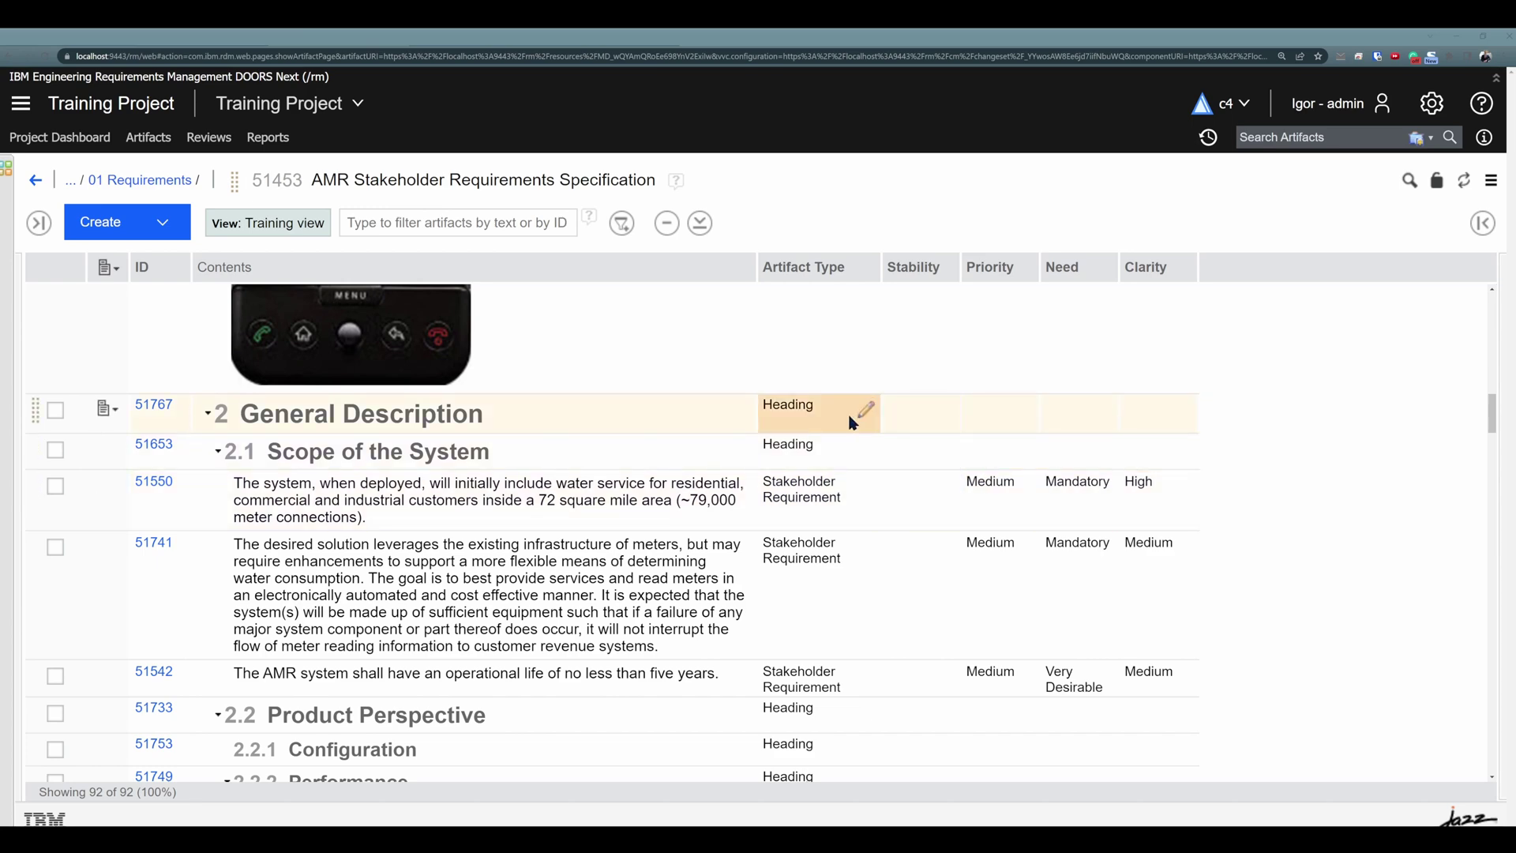
pyautogui.scroll(10, 851, 422)
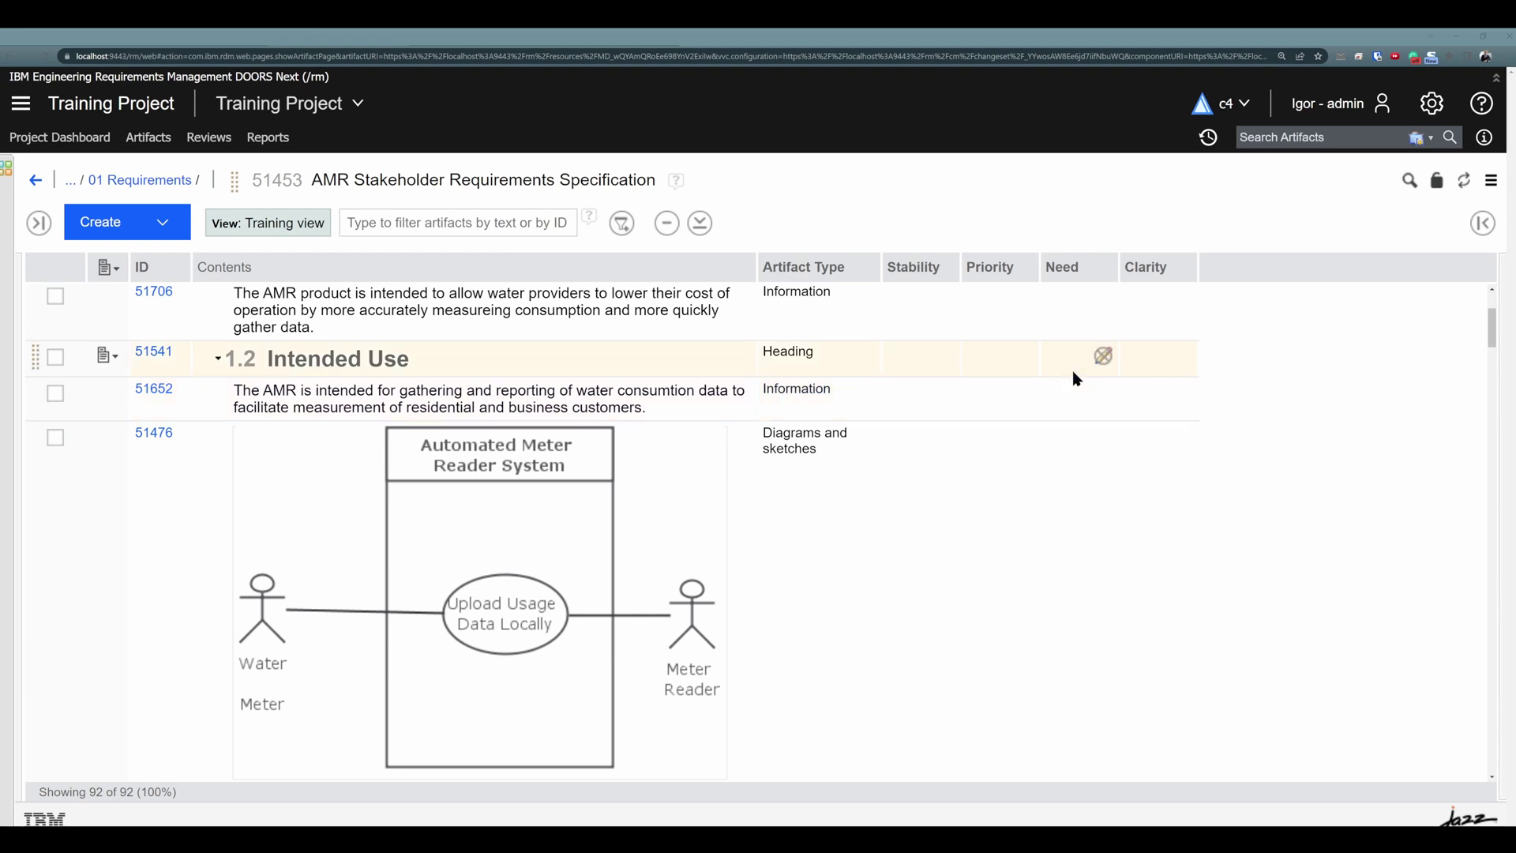
# Open the component properties and review the artifact attributes defined for the Stakeholder Requirement type
pyautogui.click(1434, 108)
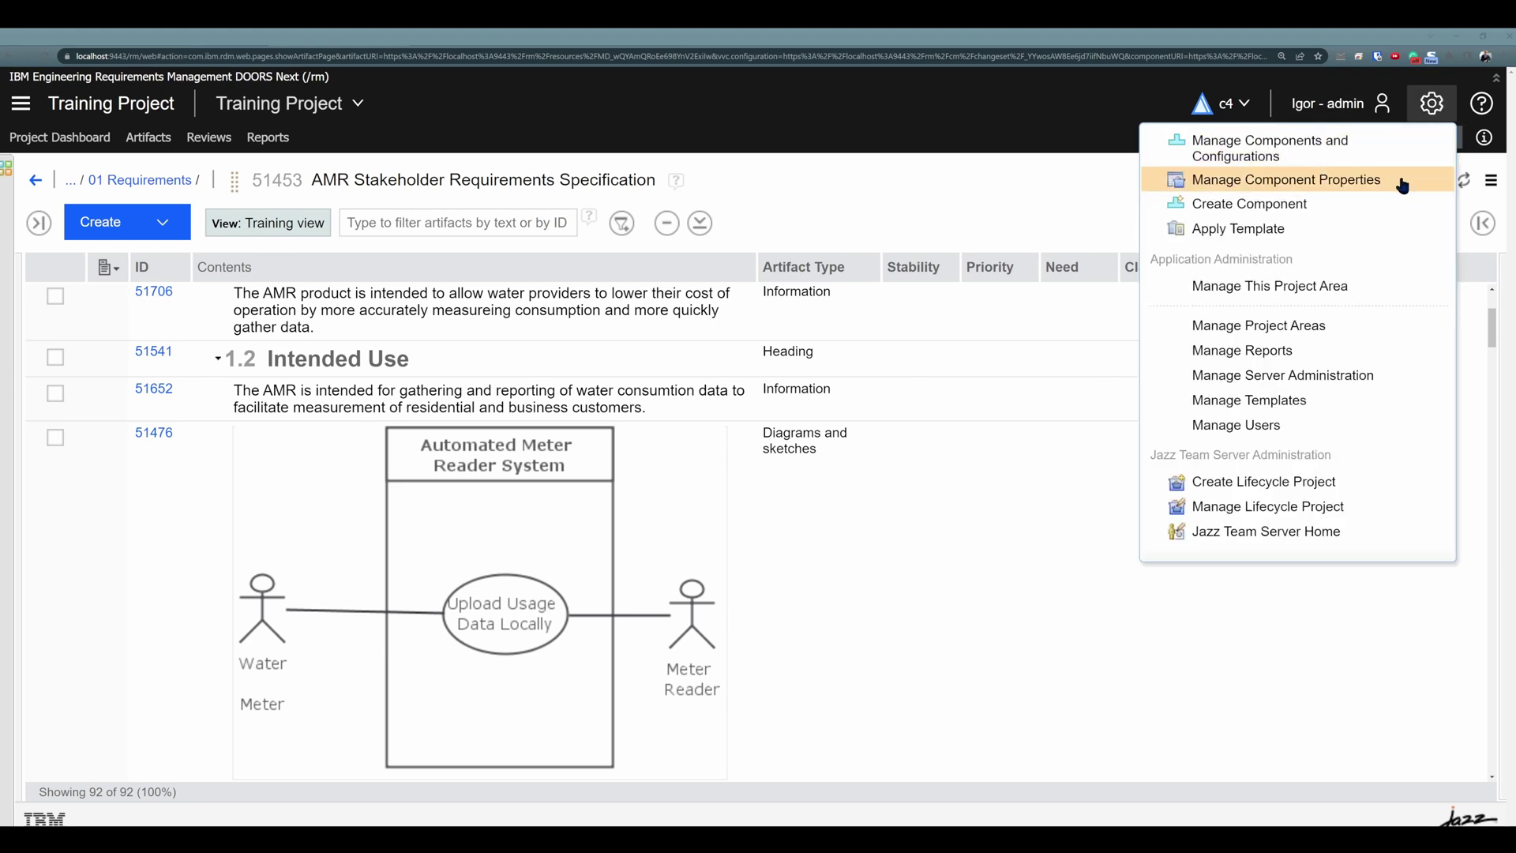
pyautogui.click(1403, 185)
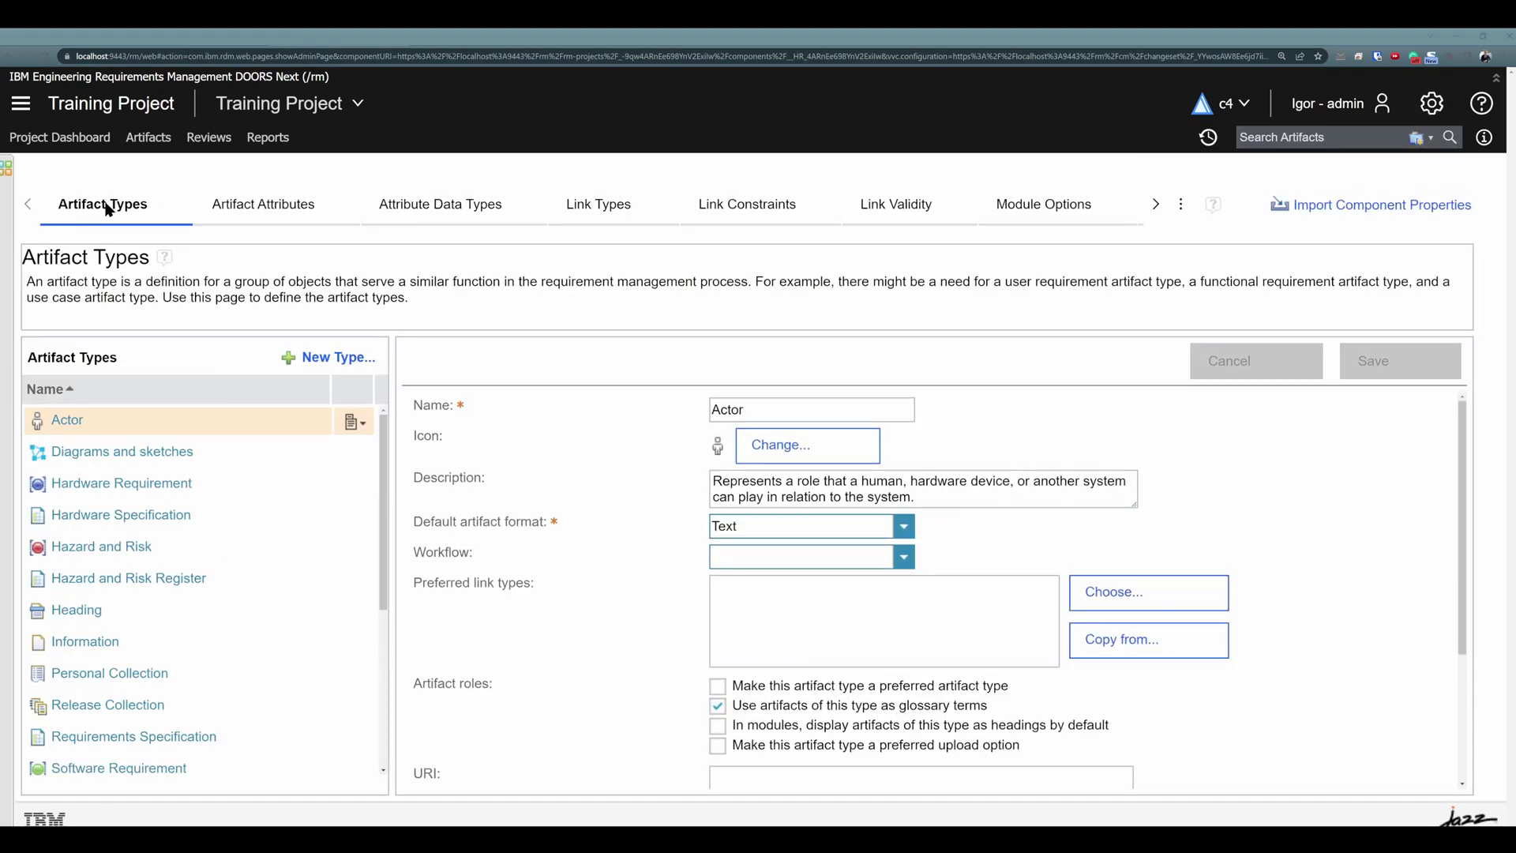
pyautogui.scroll(-2, 198, 498)
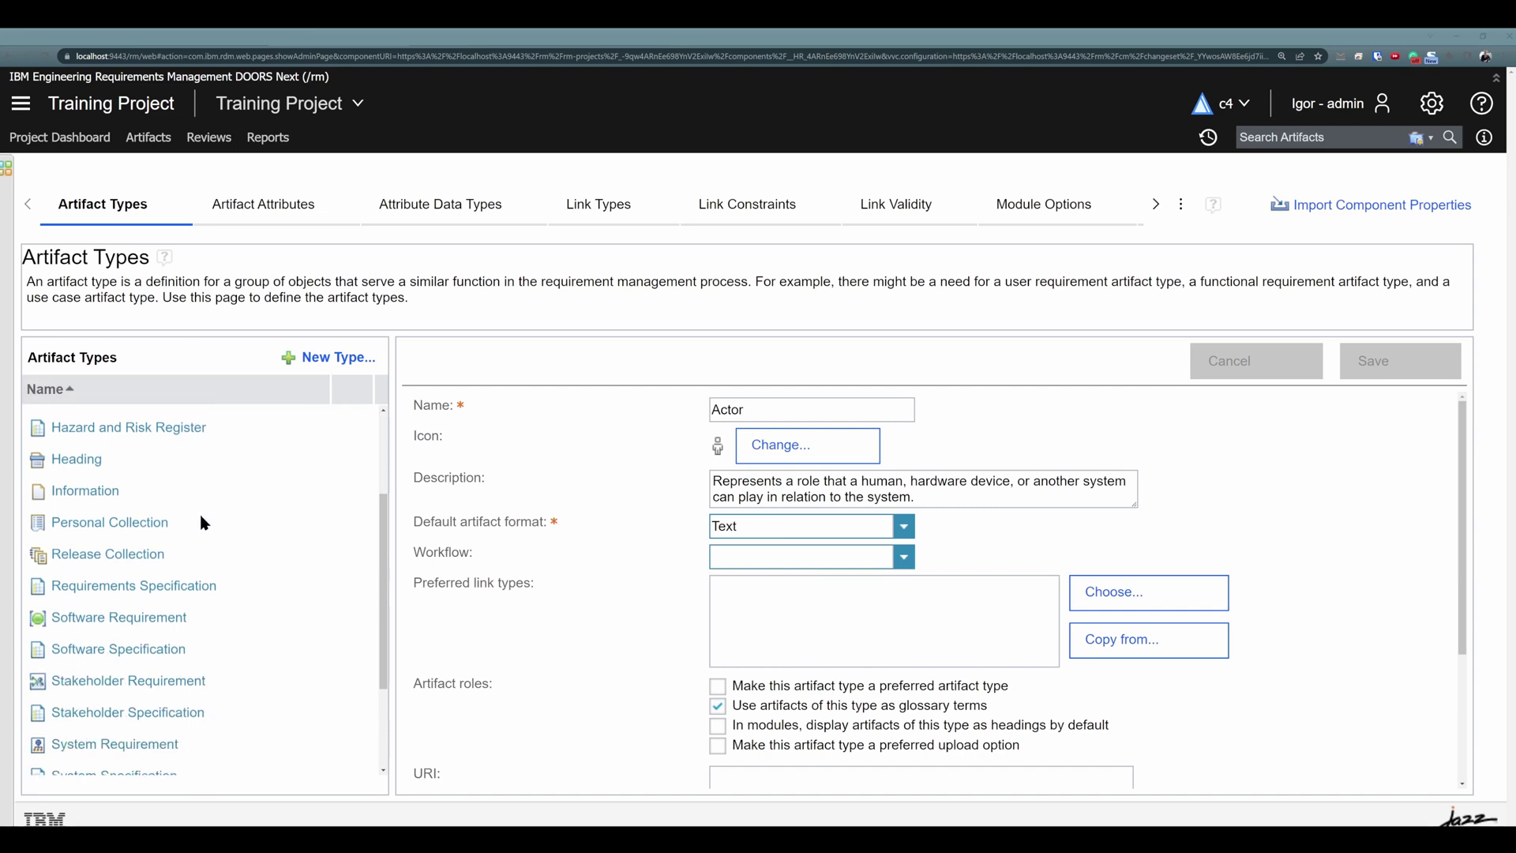
pyautogui.click(189, 691)
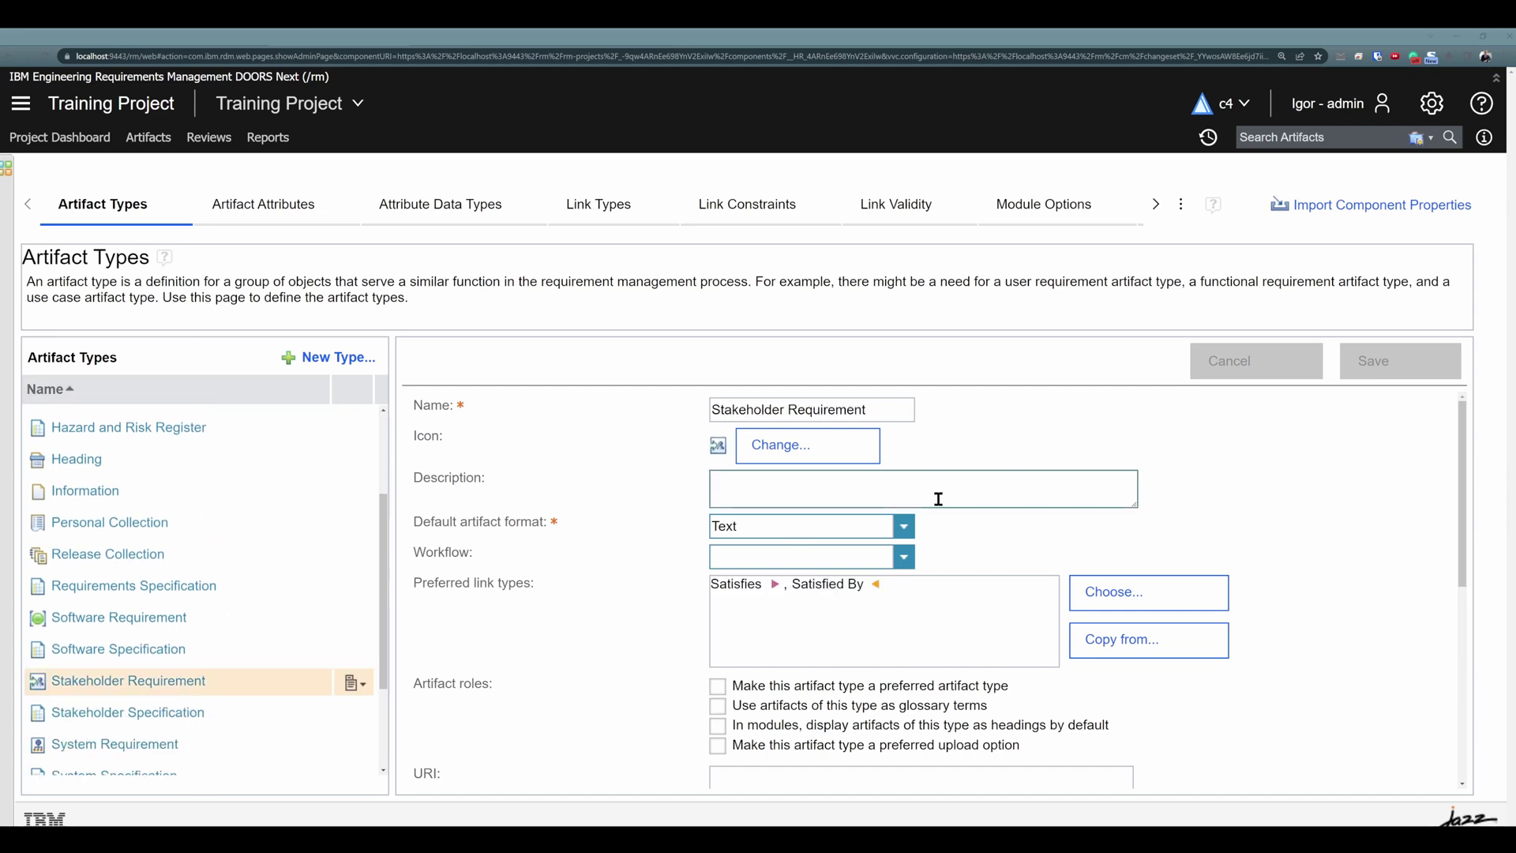
pyautogui.scroll(-5, 943, 545)
pyautogui.scroll(-1, 572, 638)
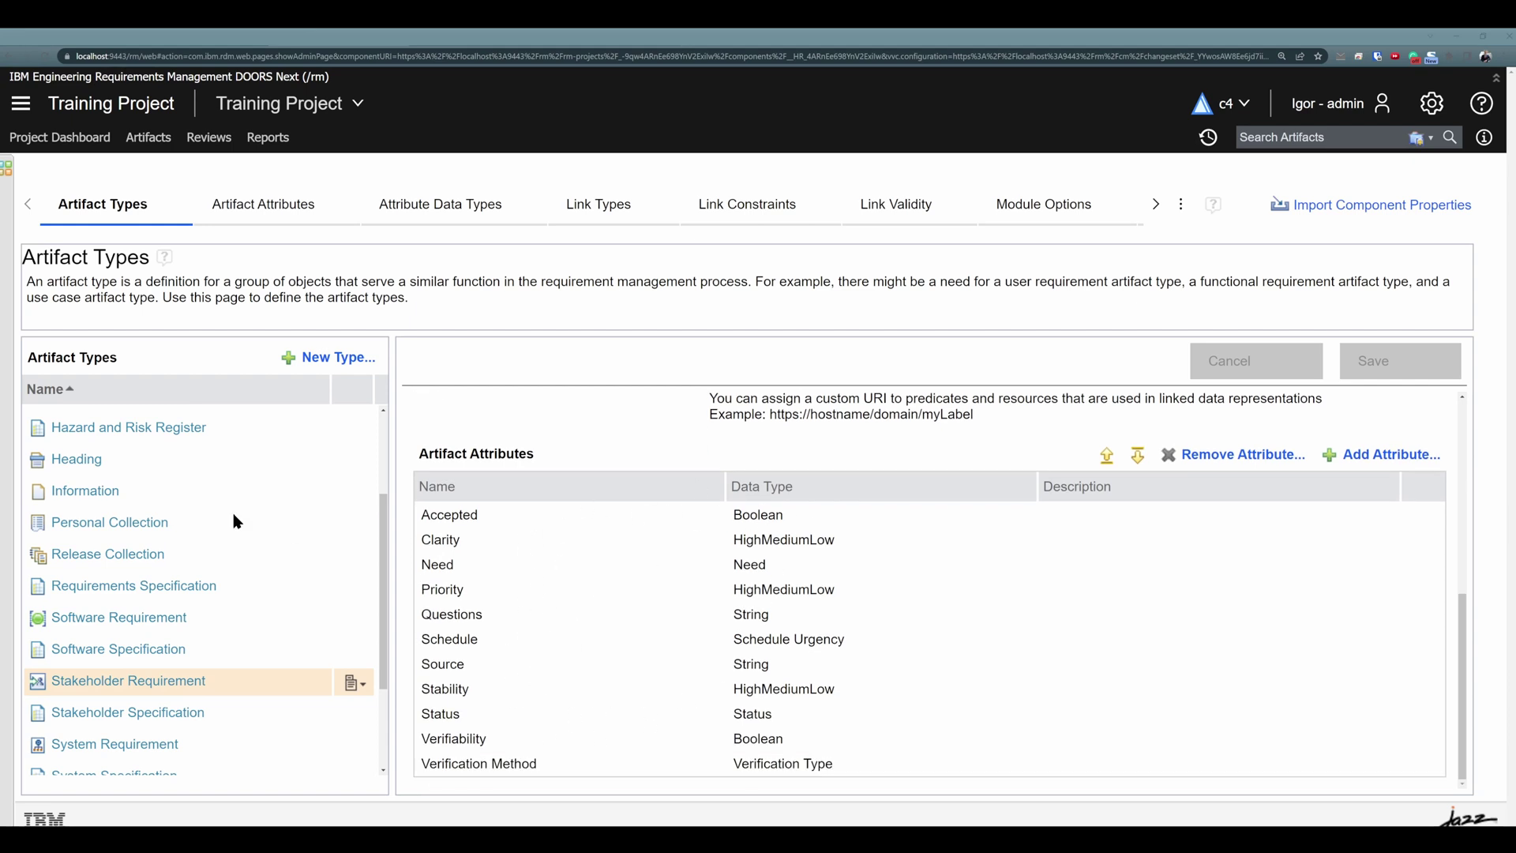
# Add the Priority, Need and Clarity attributes to the Information artifact type and save the type
pyautogui.click(93, 498)
pyautogui.scroll(-3, 667, 612)
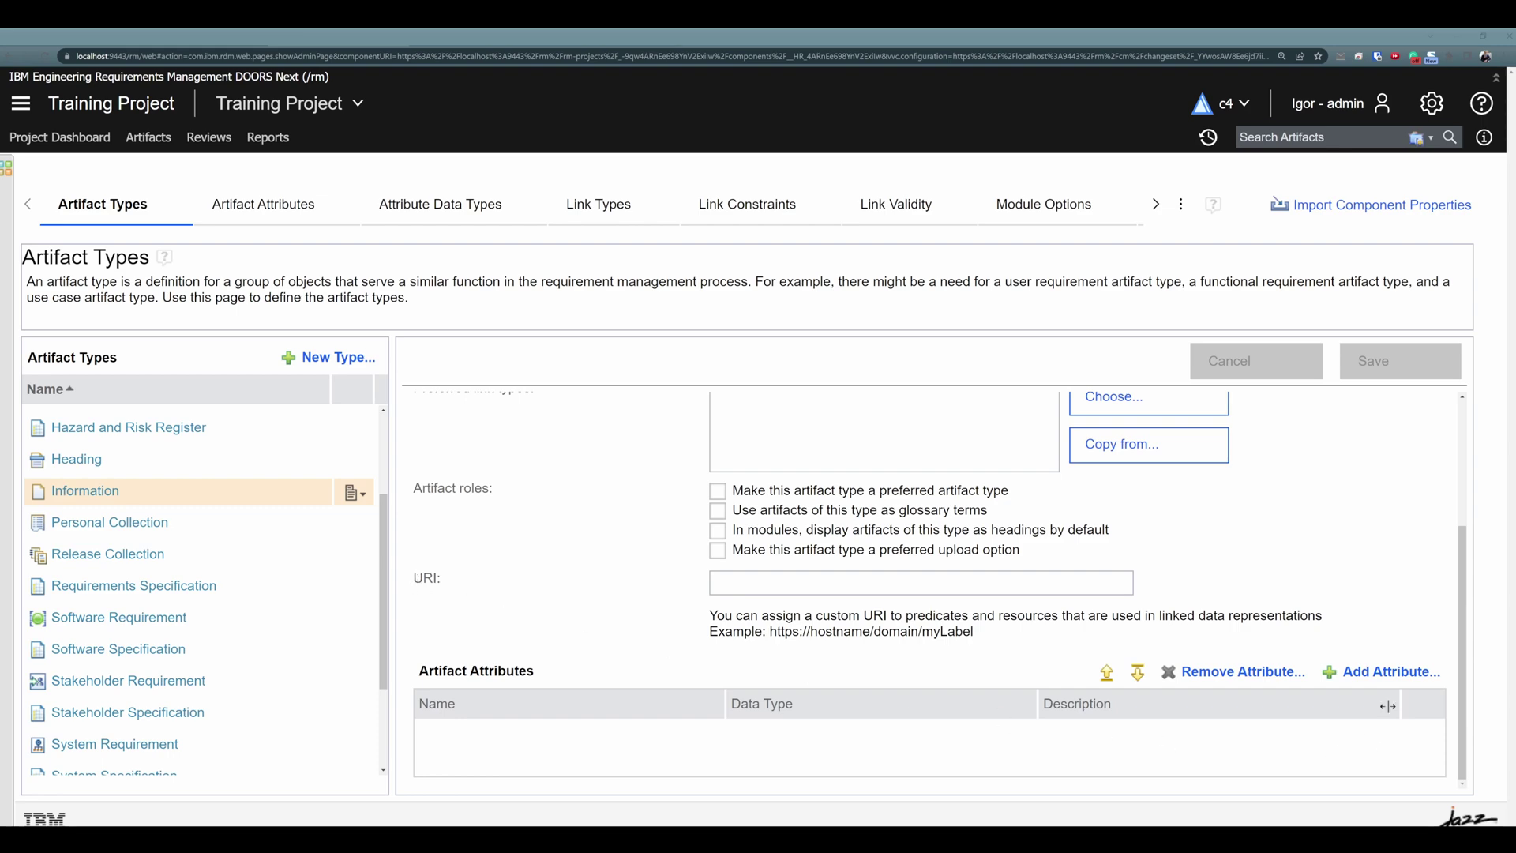
pyautogui.click(1388, 674)
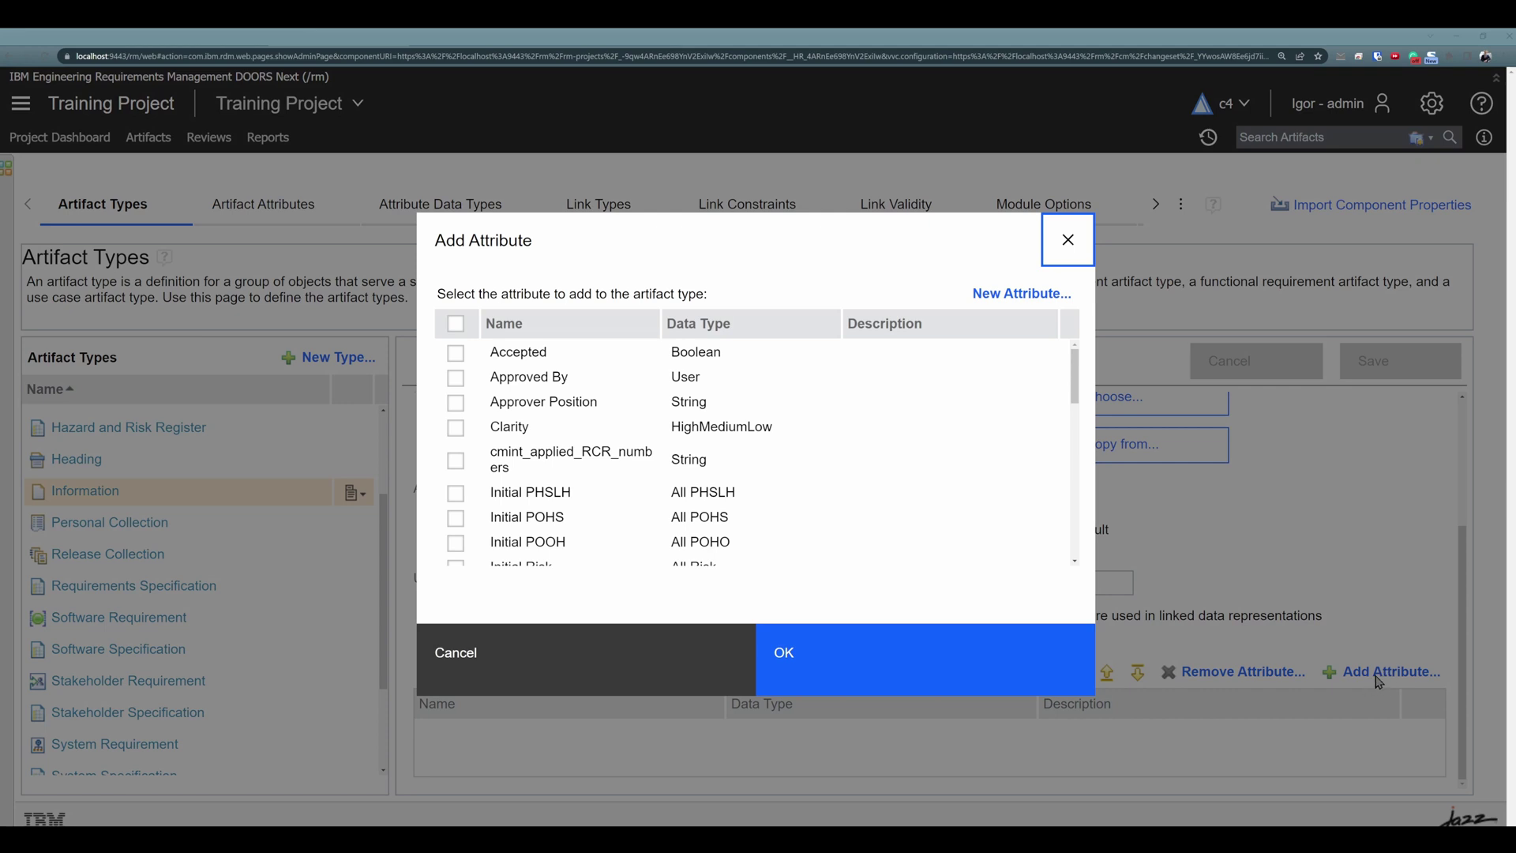
pyautogui.scroll(-3, 479, 439)
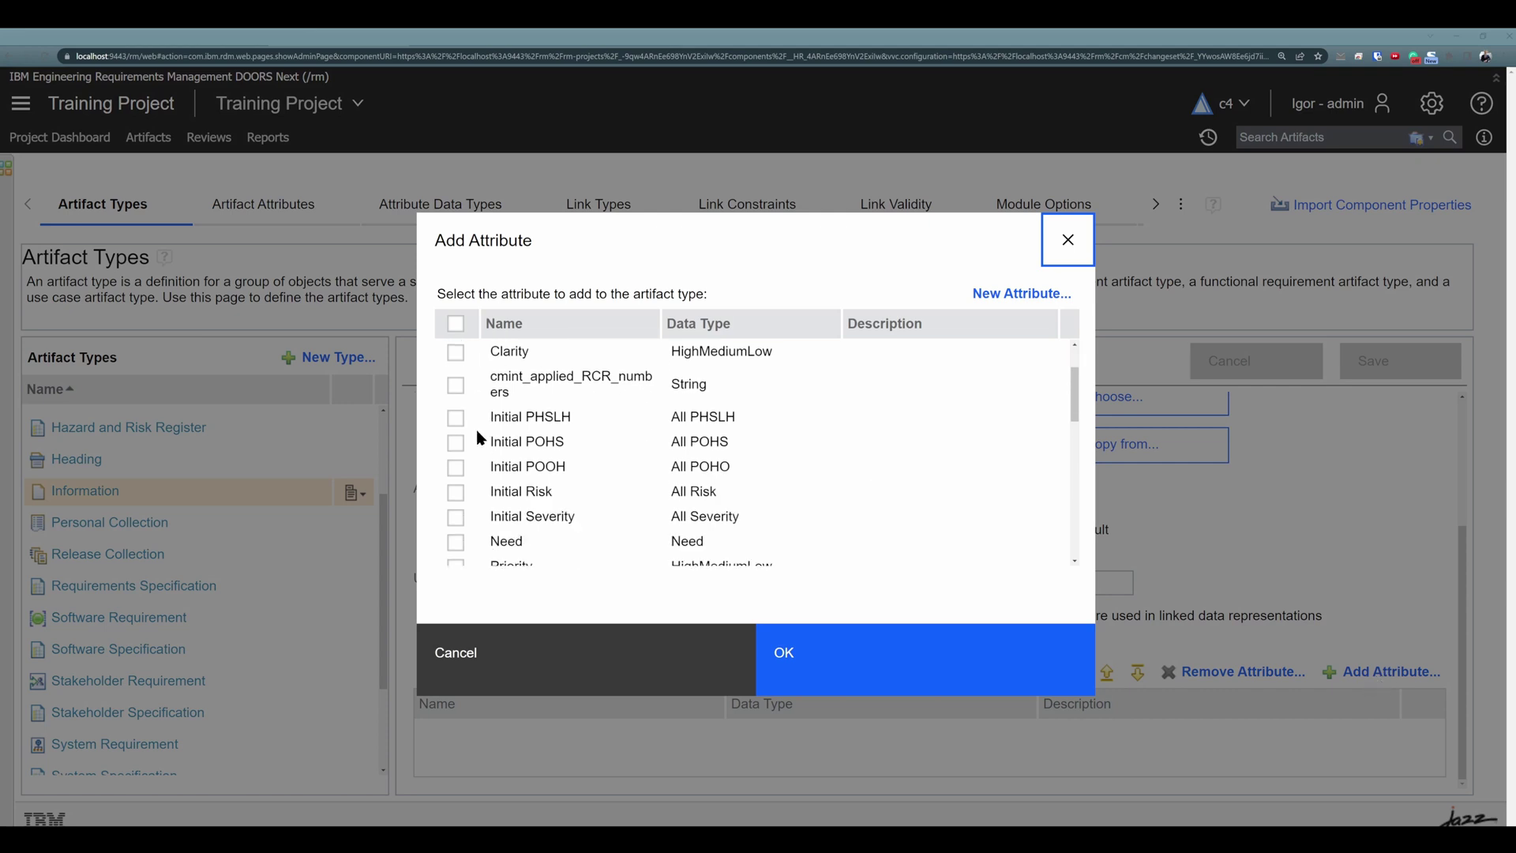
pyautogui.click(456, 529)
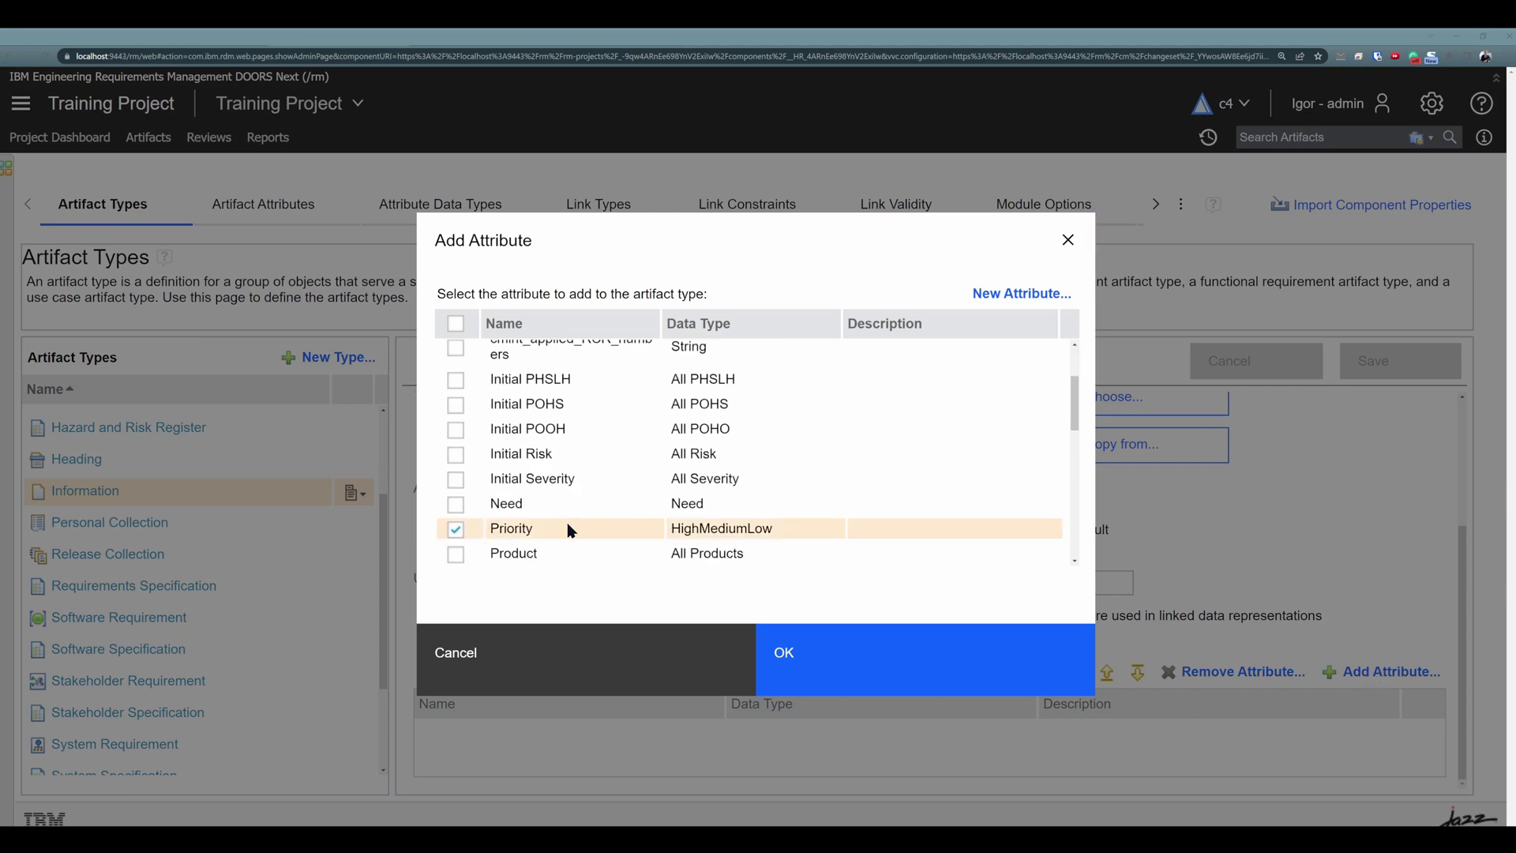
pyautogui.click(456, 503)
pyautogui.scroll(1, 490, 505)
pyautogui.scroll(1, 515, 506)
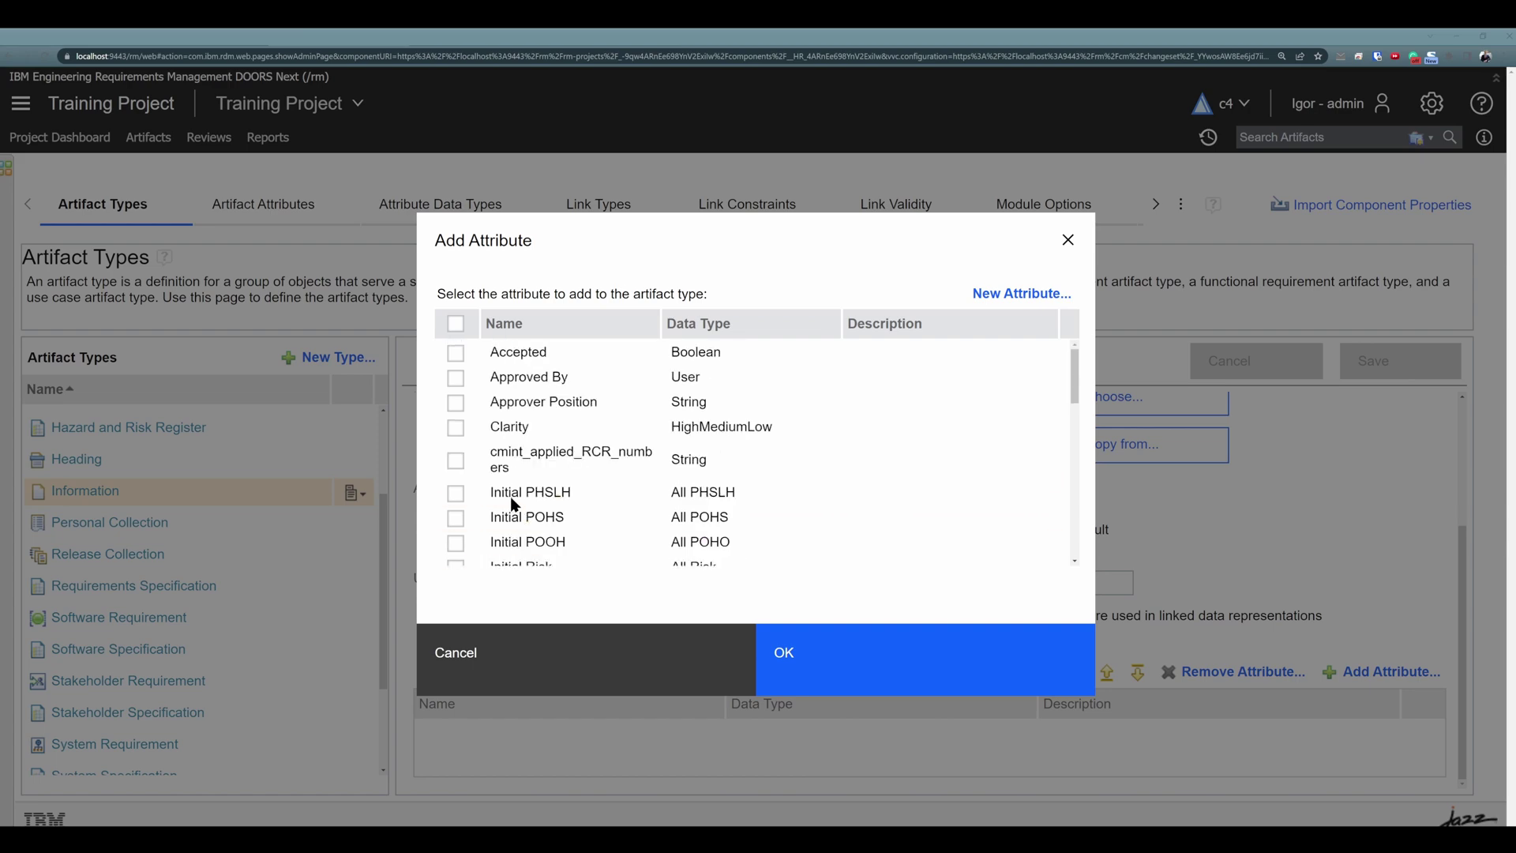
pyautogui.click(457, 431)
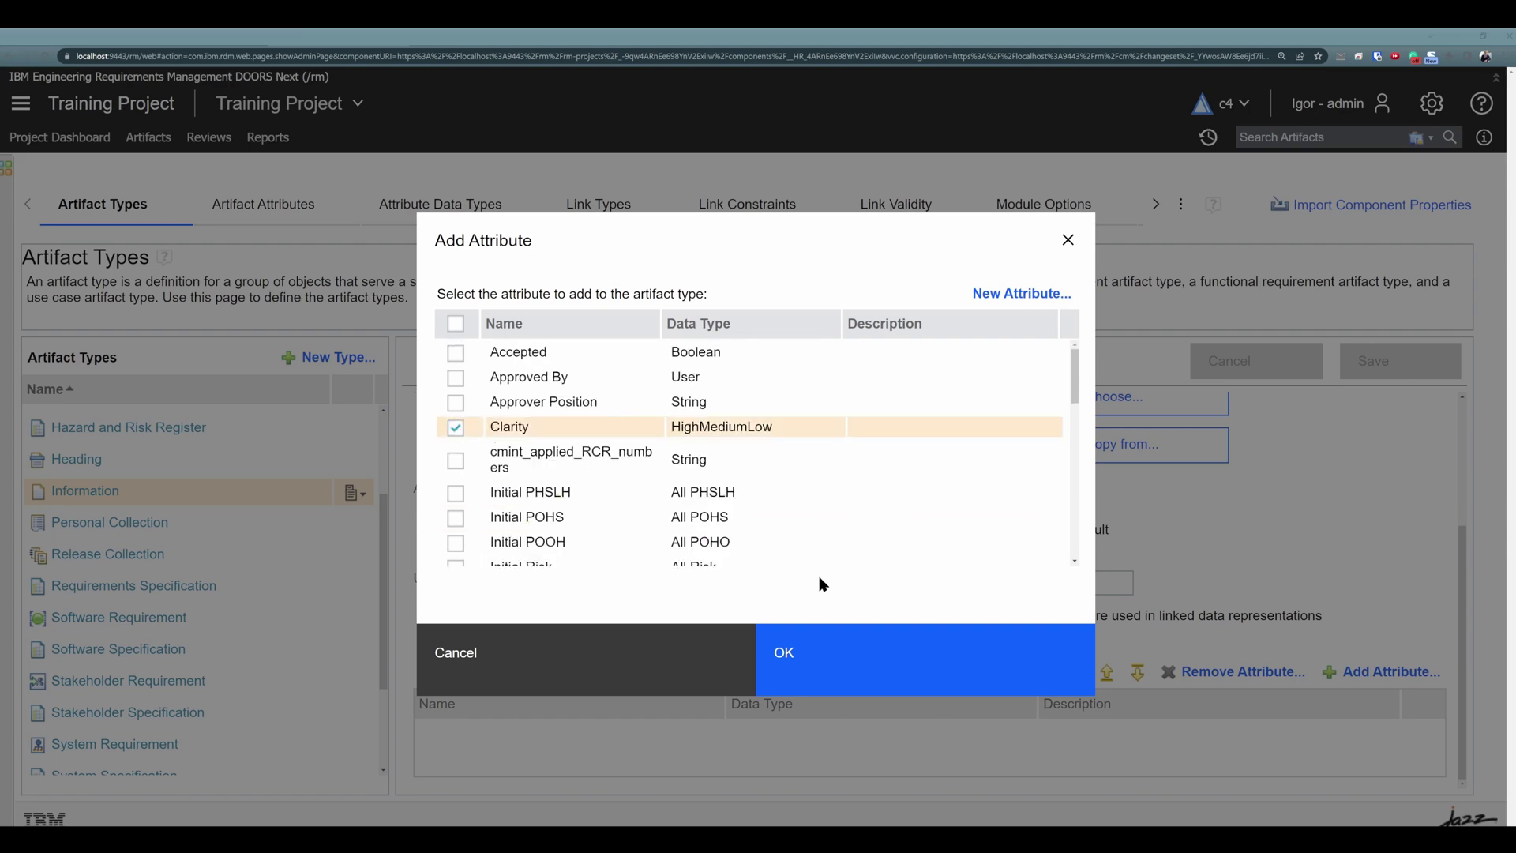
pyautogui.click(814, 665)
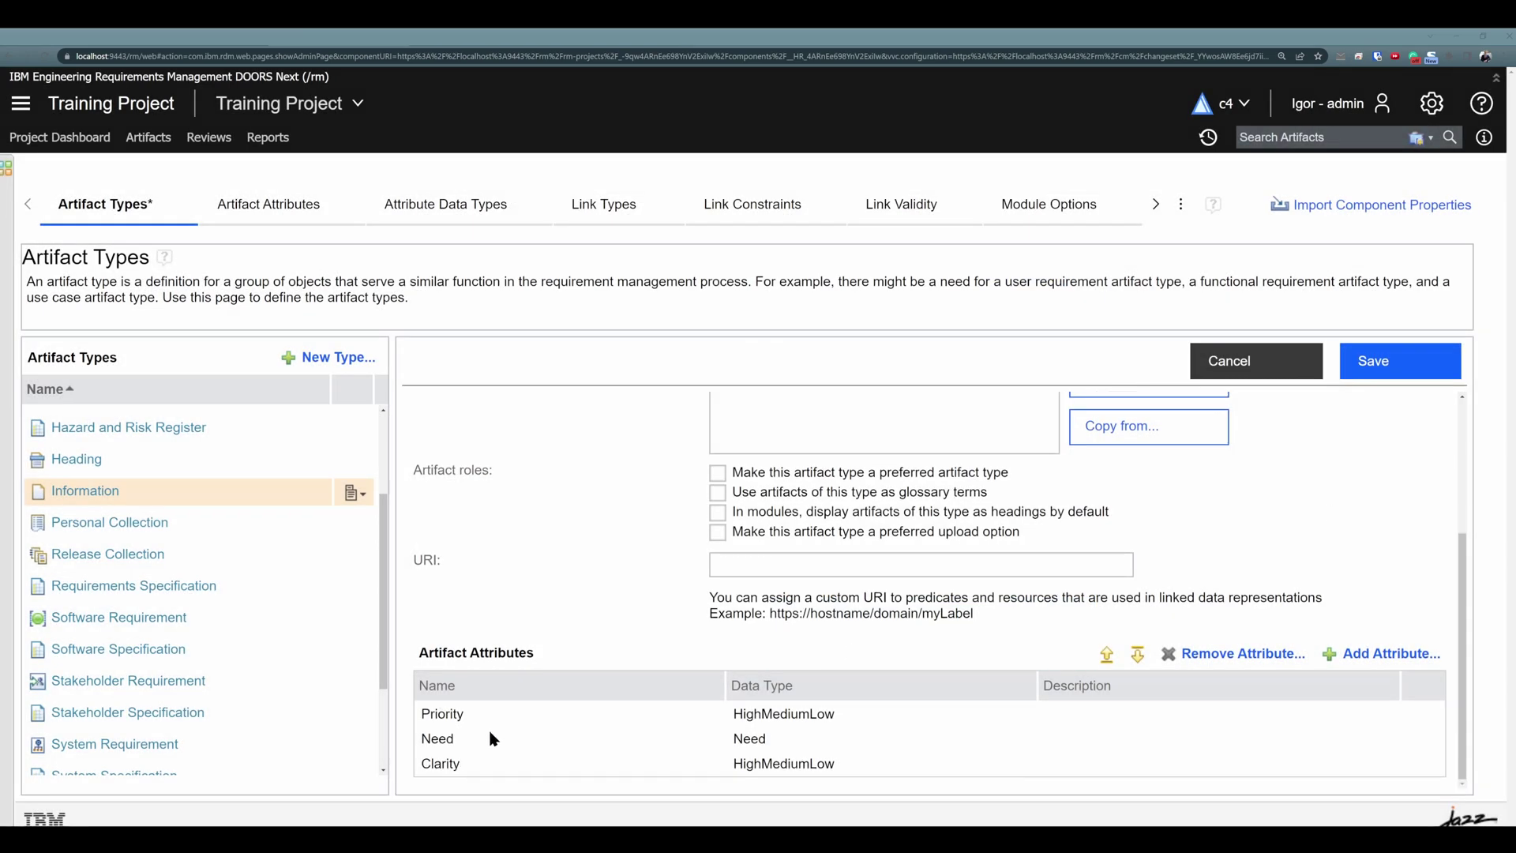
pyautogui.click(1388, 368)
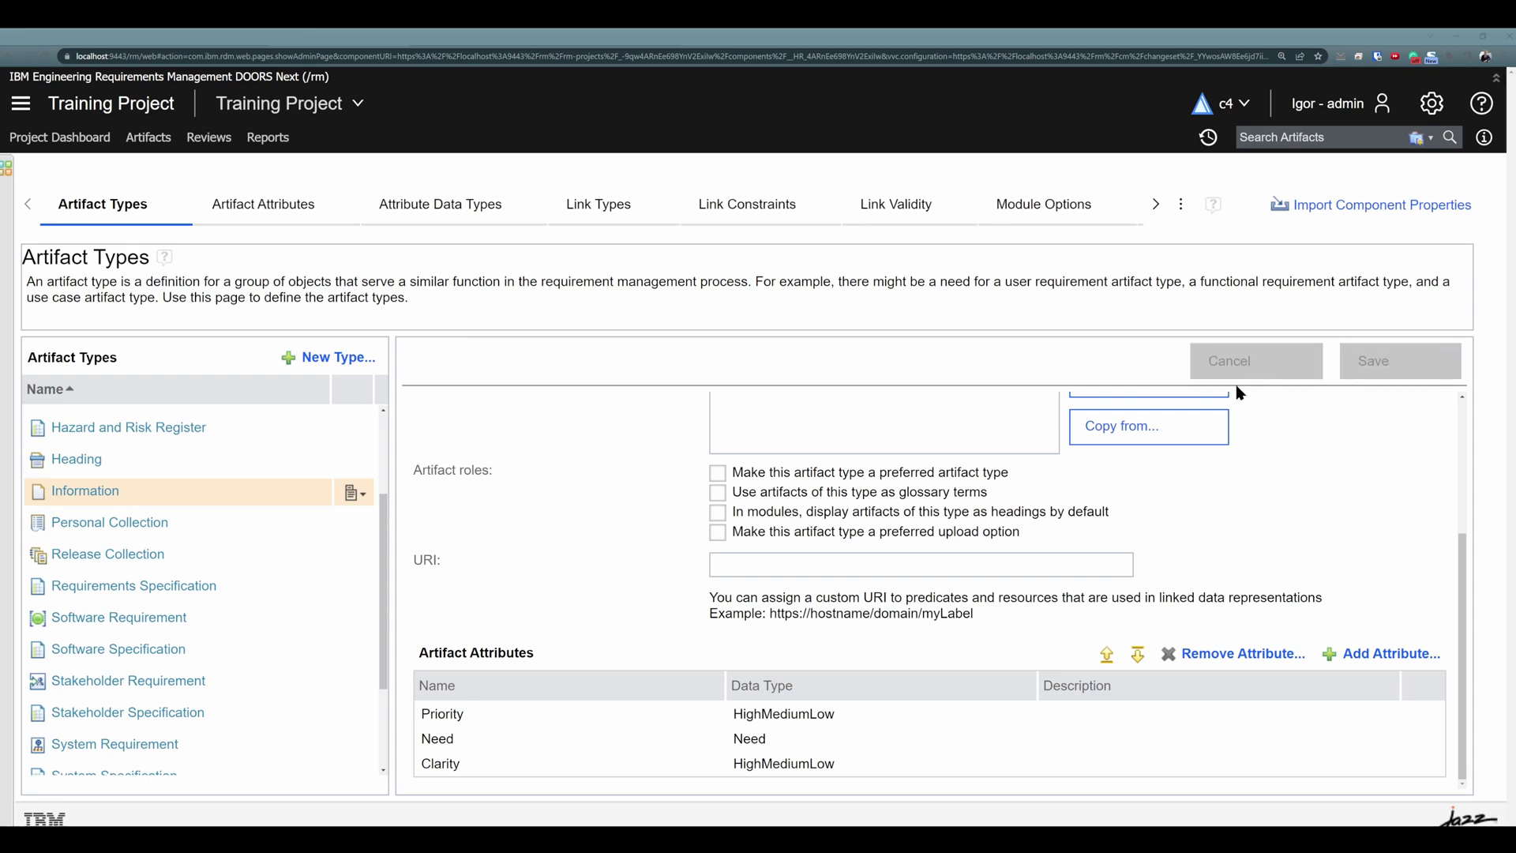
# Add the Priority and Need attributes to the Heading artifact type and save the type
pyautogui.click(72, 462)
pyautogui.scroll(-1, 1327, 608)
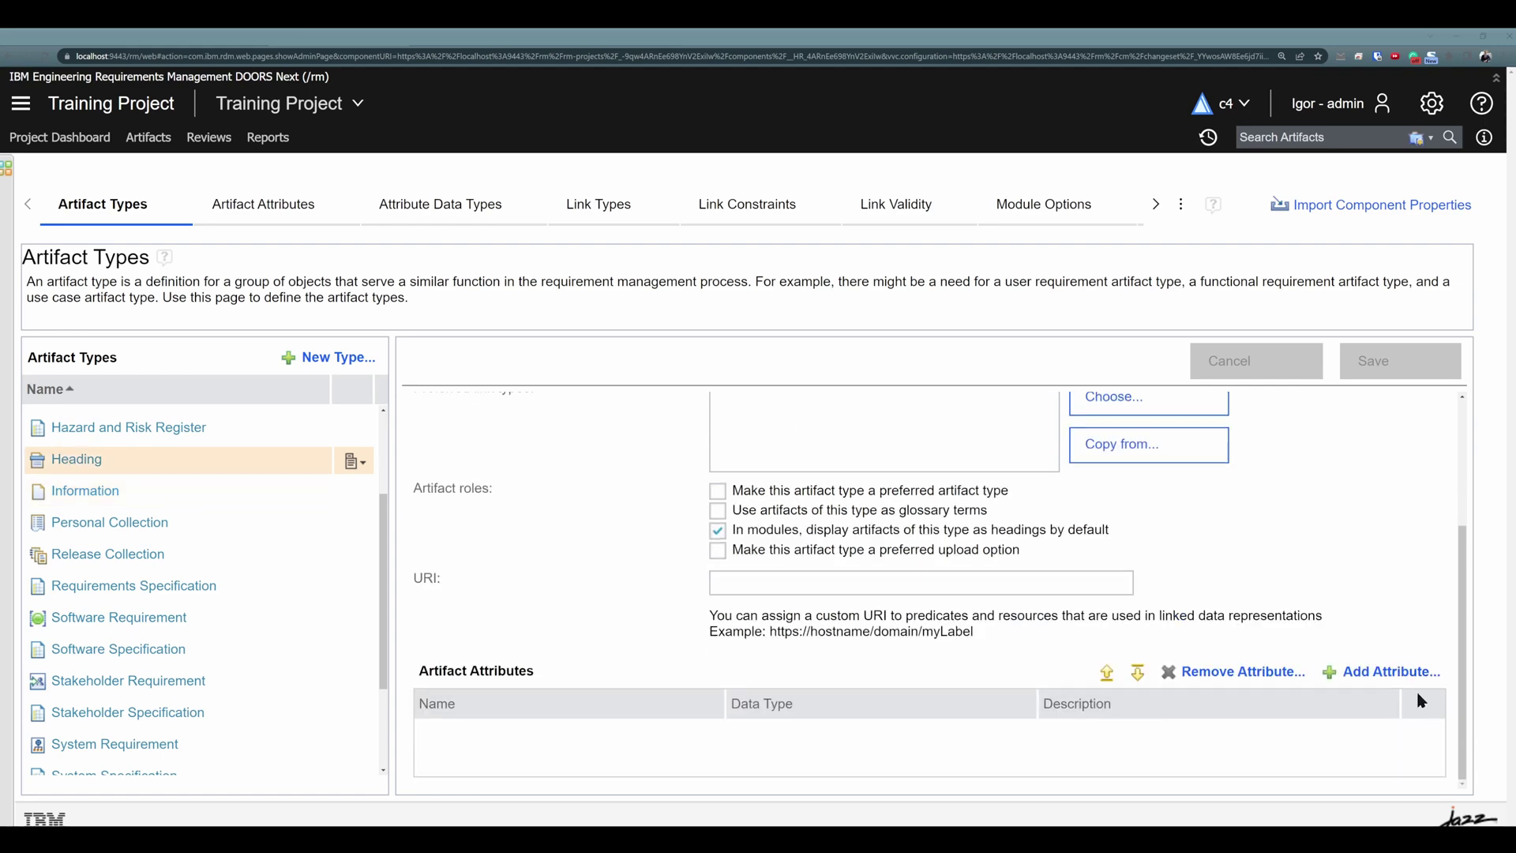
pyautogui.click(1397, 673)
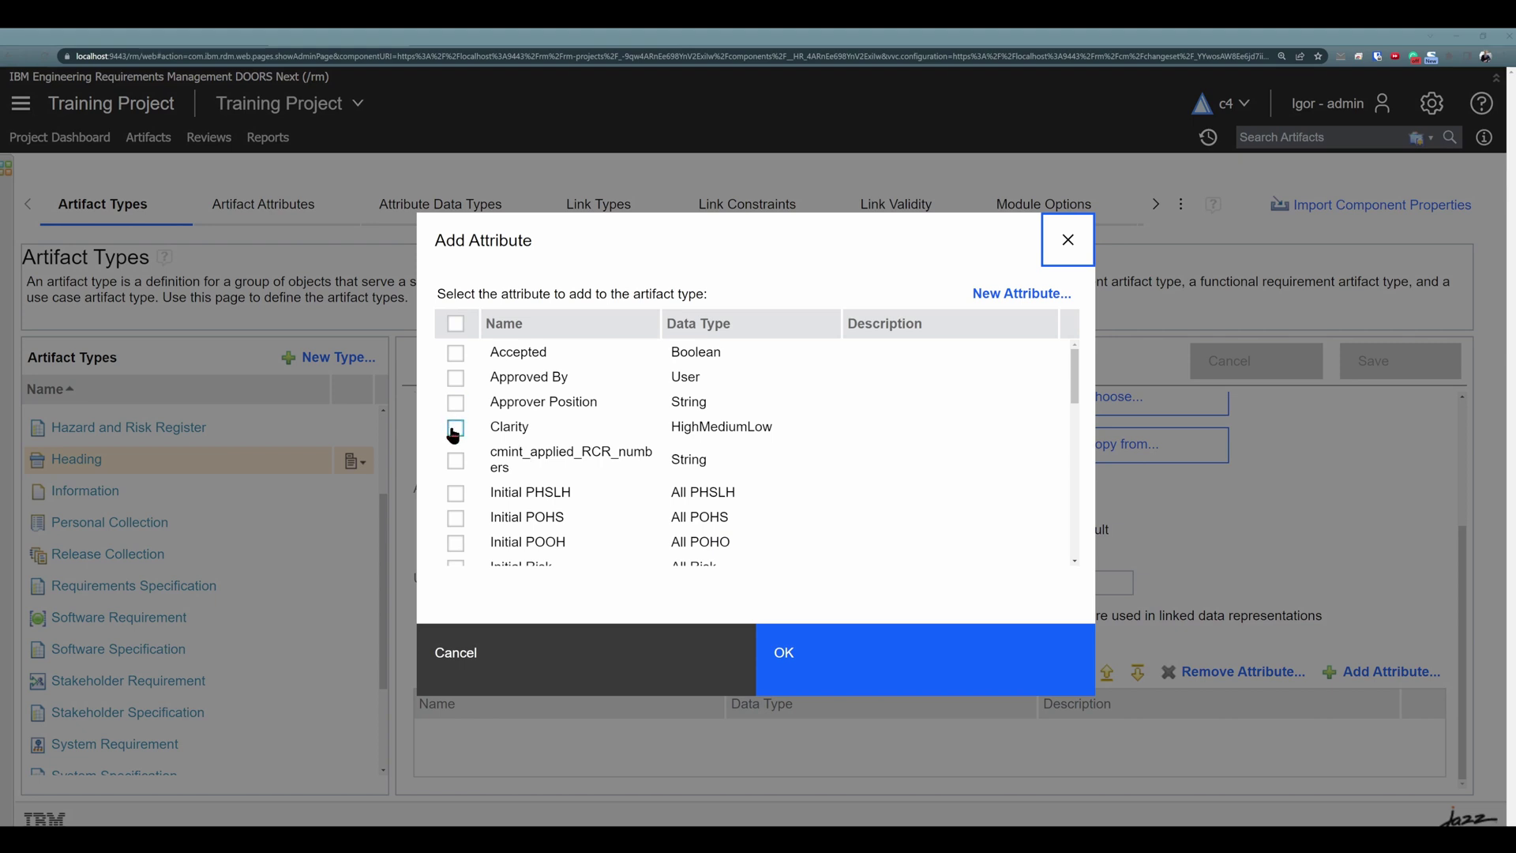
pyautogui.scroll(-1, 458, 438)
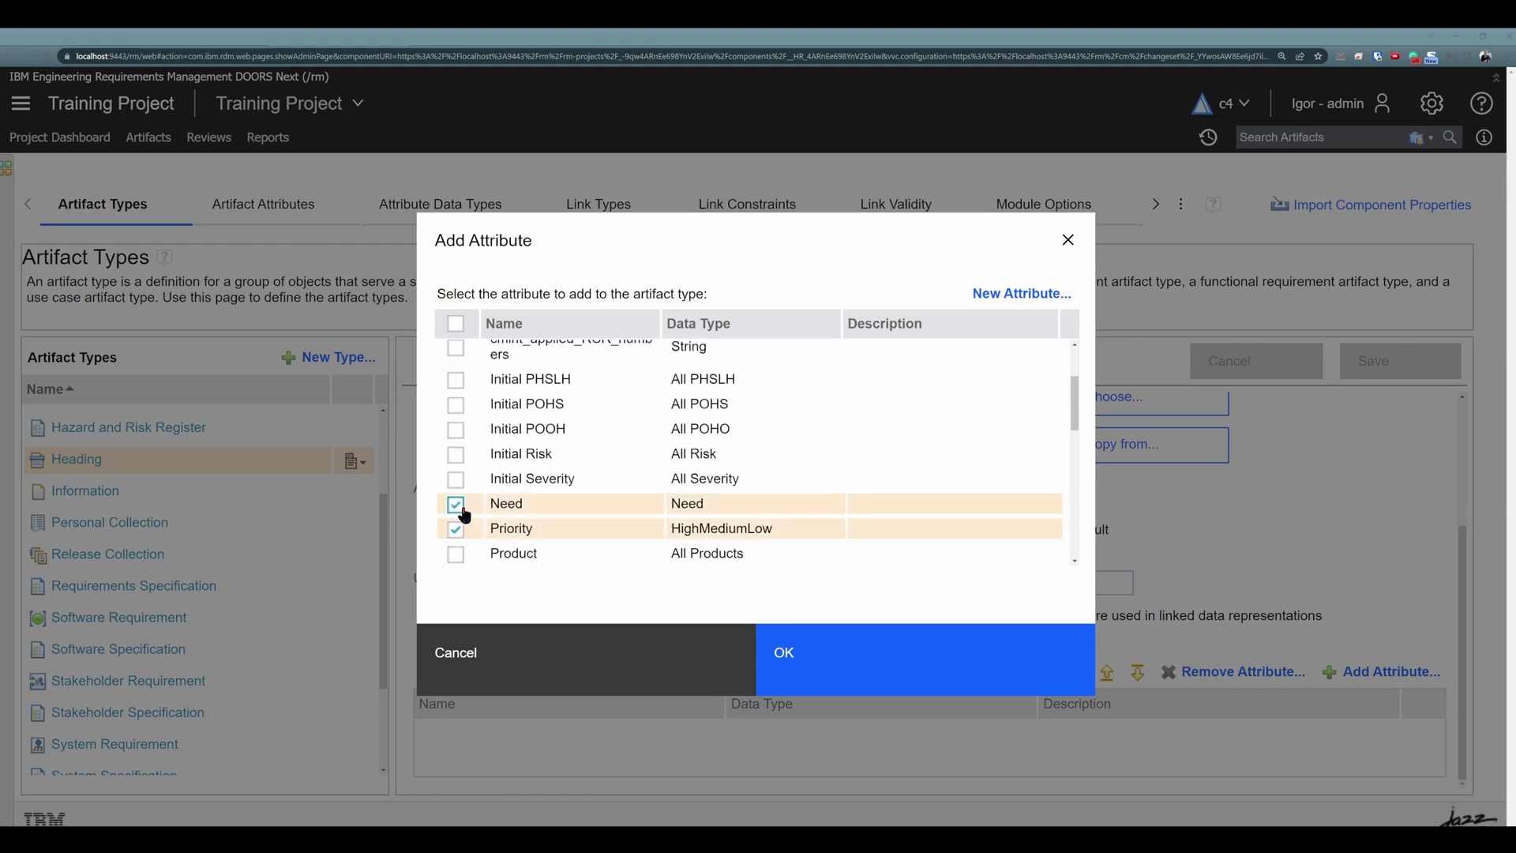
pyautogui.scroll(1, 580, 478)
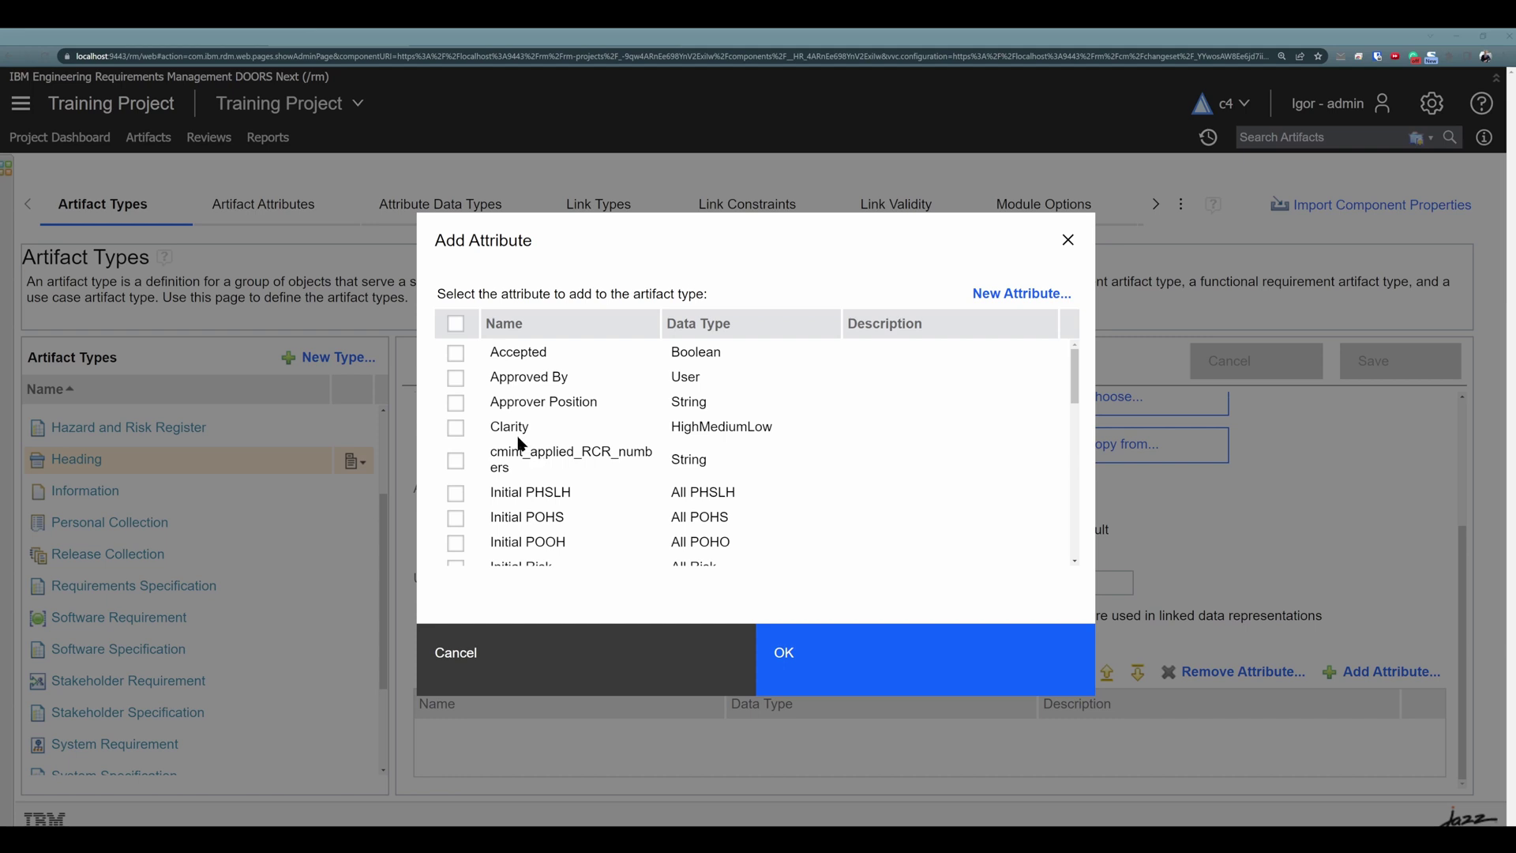
pyautogui.scroll(-1, 523, 446)
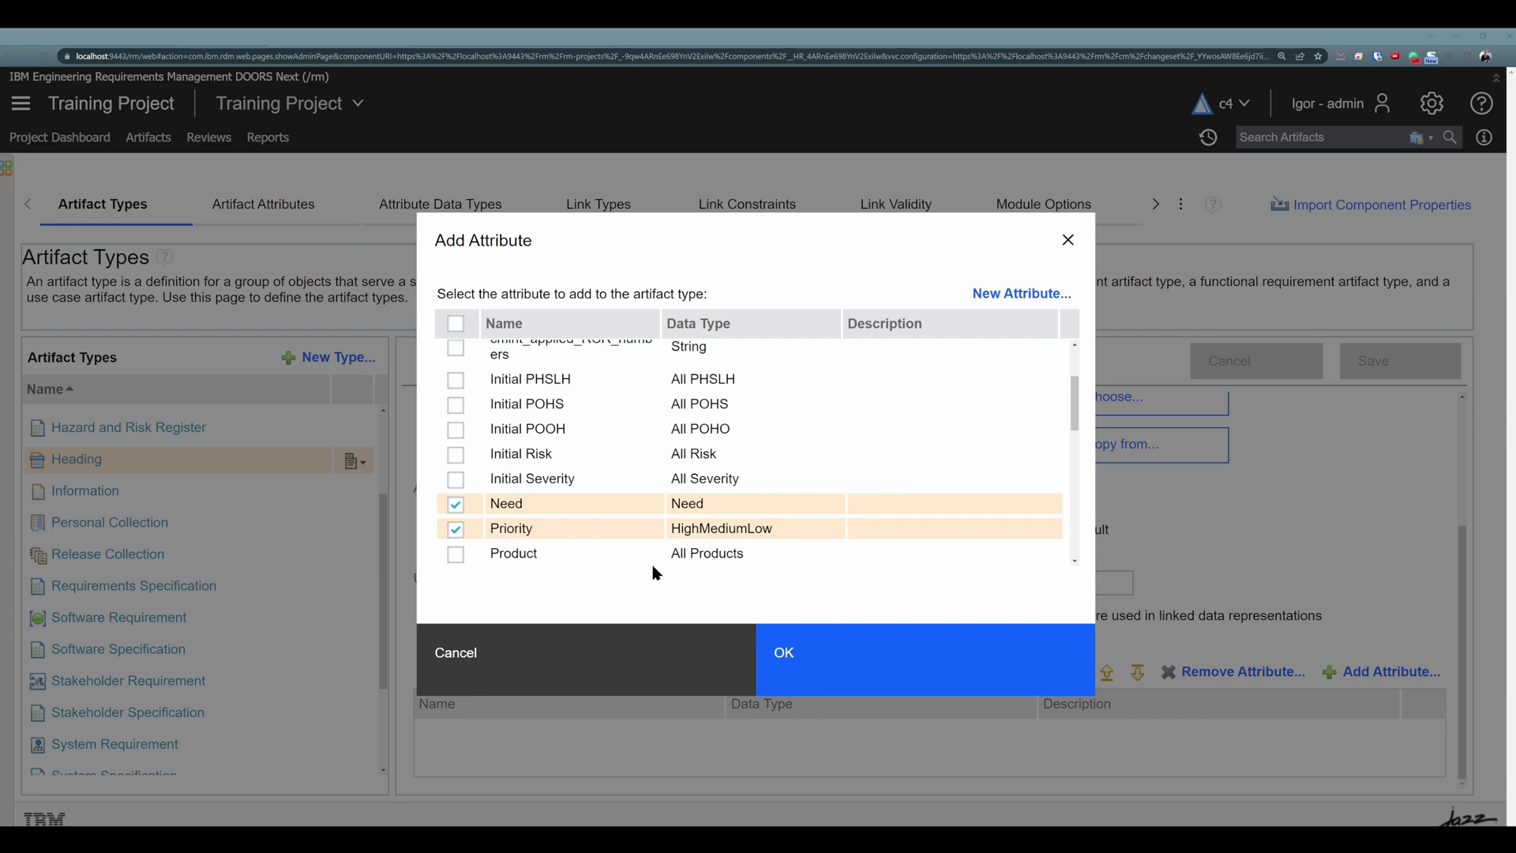
pyautogui.click(795, 673)
pyautogui.click(1395, 369)
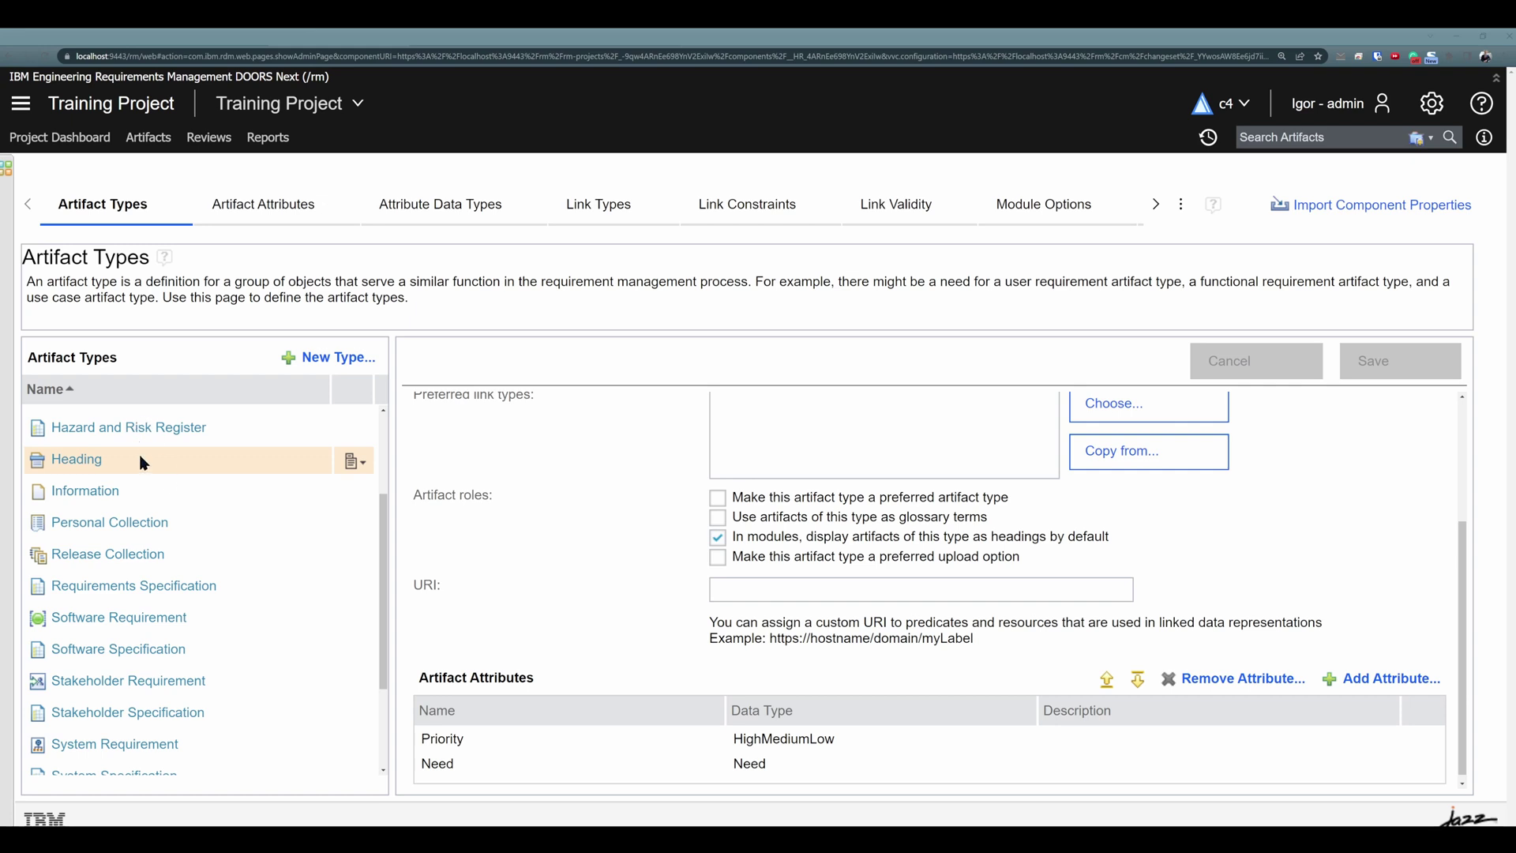
# Return to the AMR Stakeholder Requirements Specification module and set artifact 51561's Priority to Medium, Need to Luxury and Clarity to Low
pyautogui.click(16, 56)
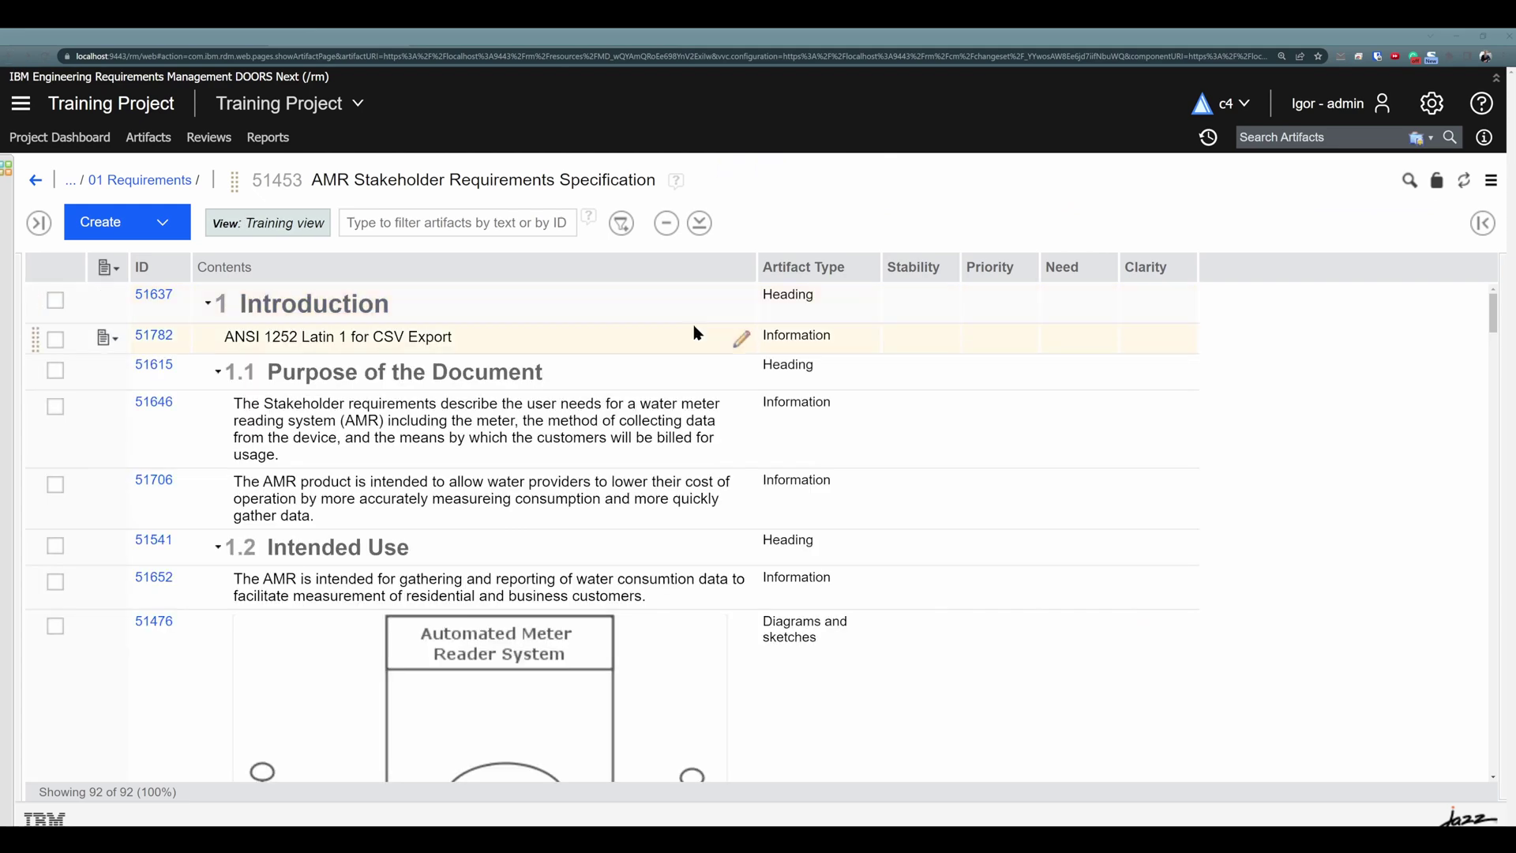
pyautogui.scroll(-2, 740, 363)
pyautogui.scroll(-6, 746, 371)
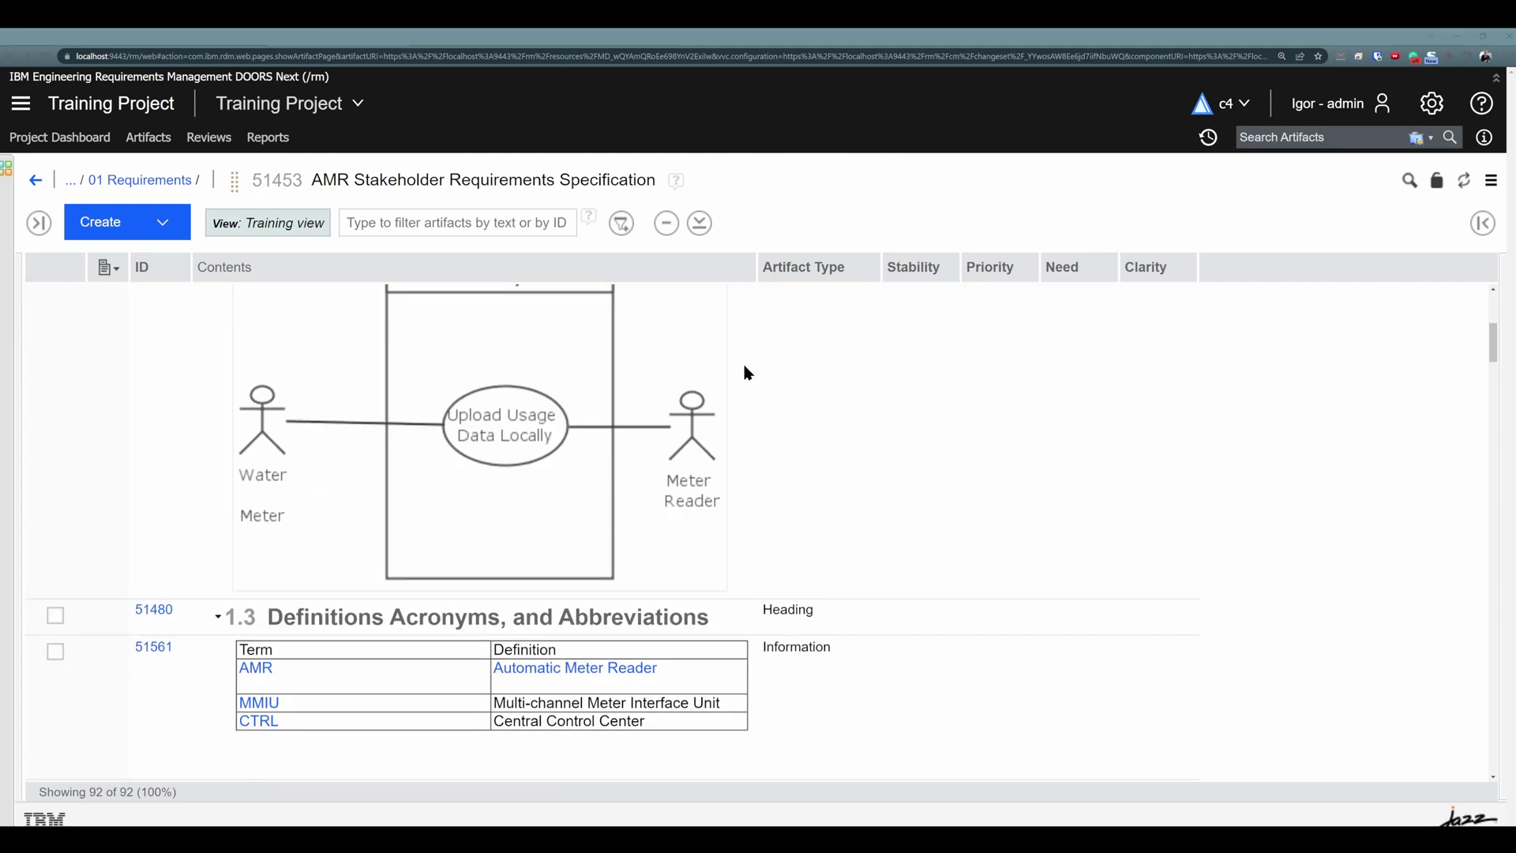
pyautogui.scroll(1, 746, 371)
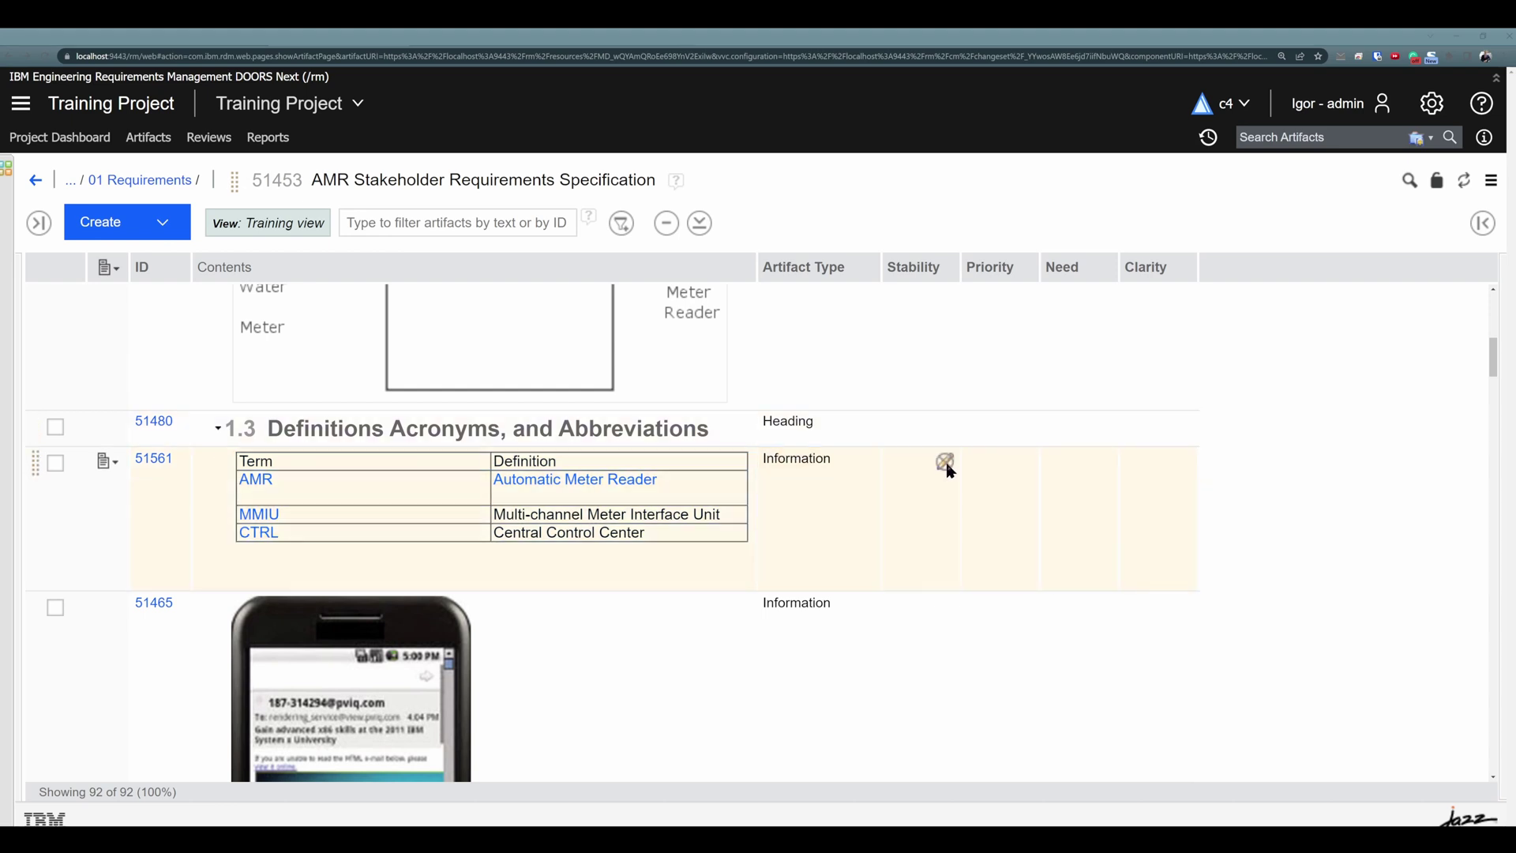
pyautogui.moveTo(947, 468)
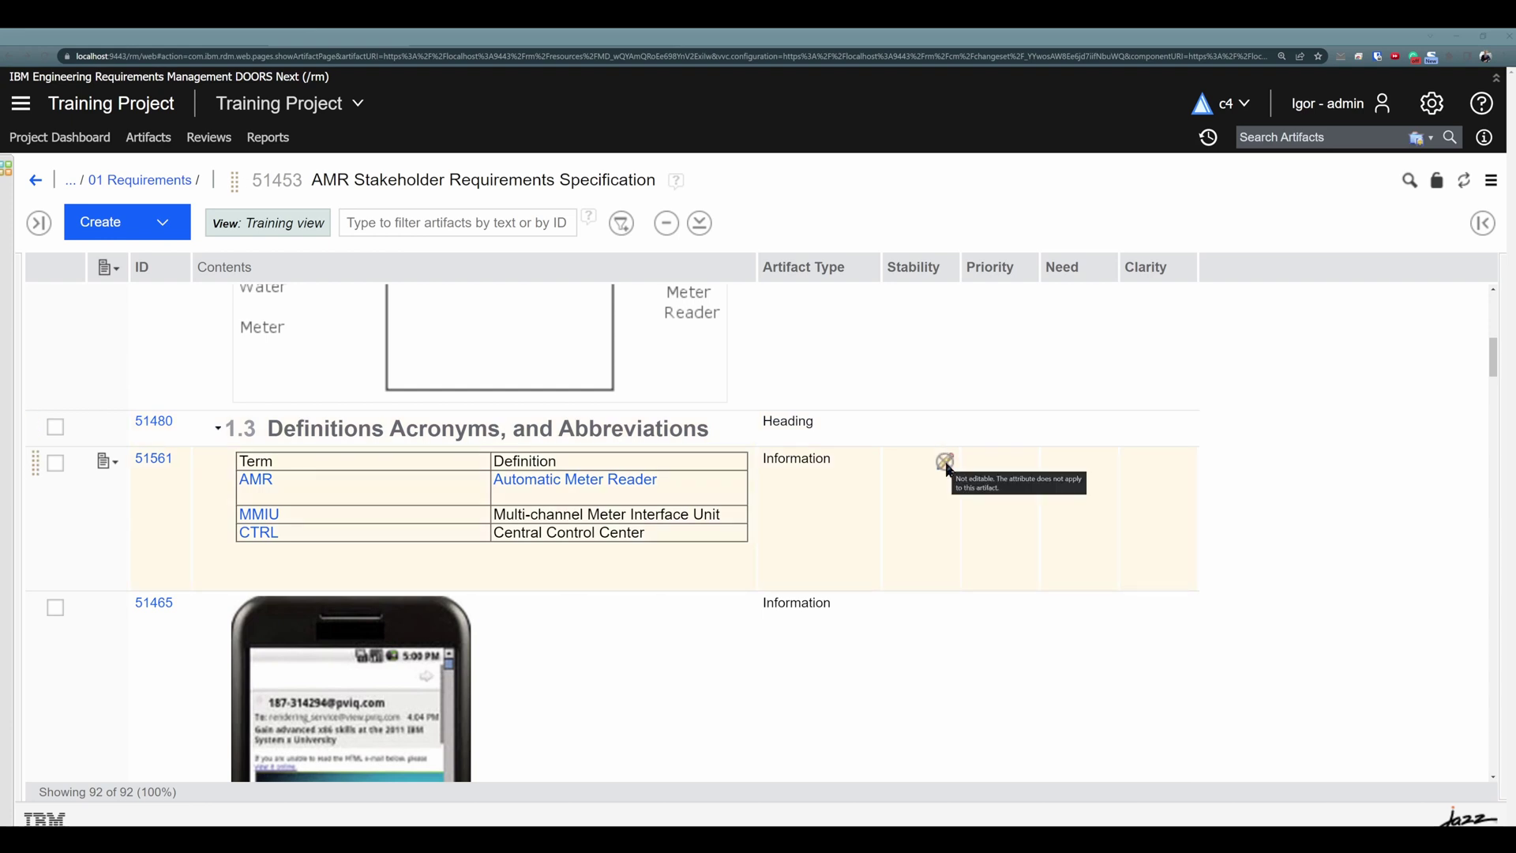
pyautogui.click(1025, 465)
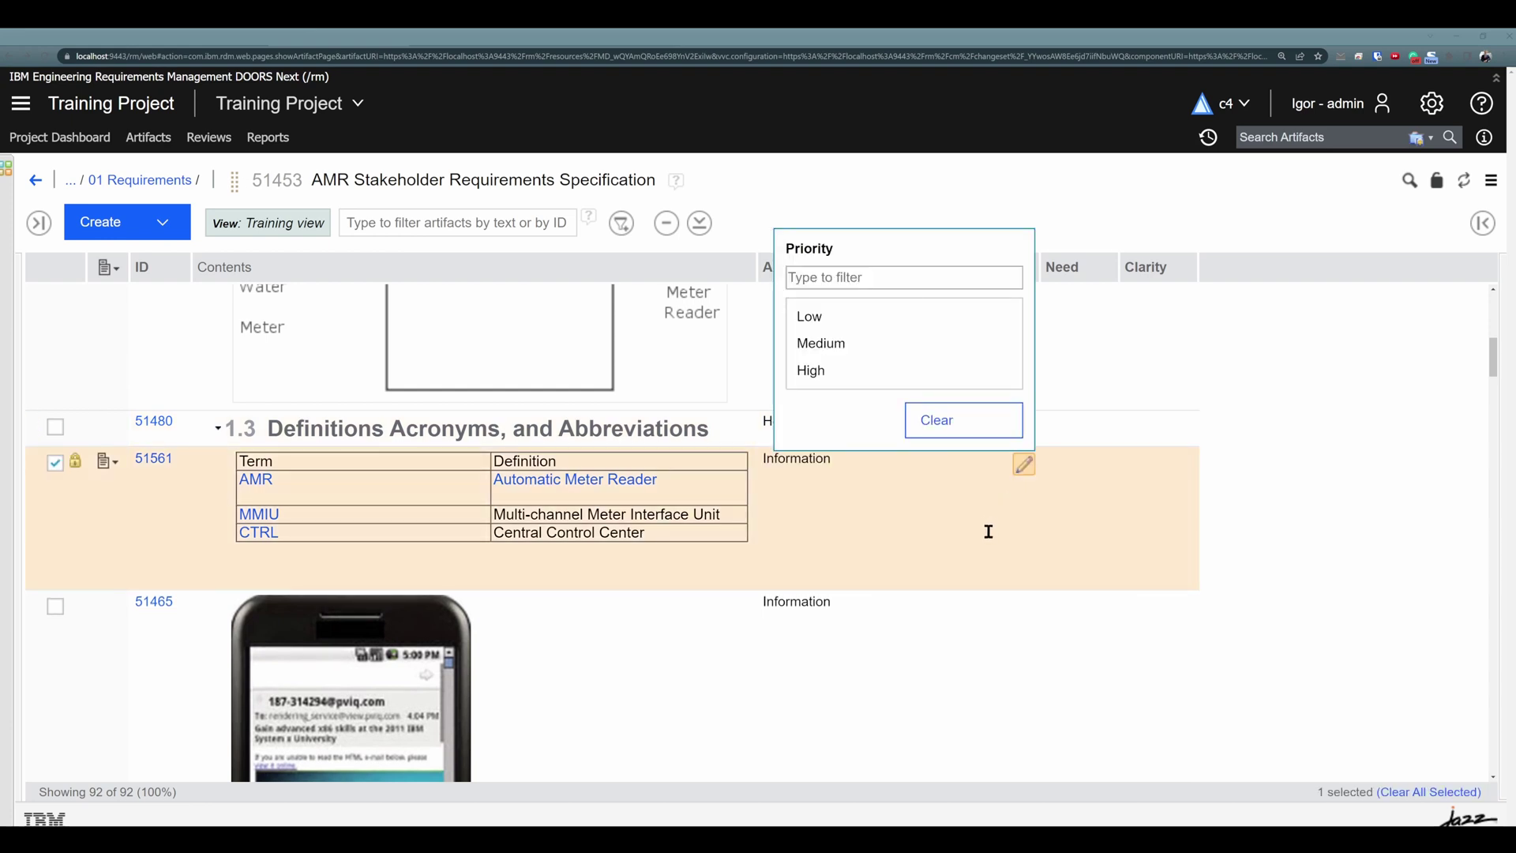
pyautogui.click(840, 343)
pyautogui.click(1102, 465)
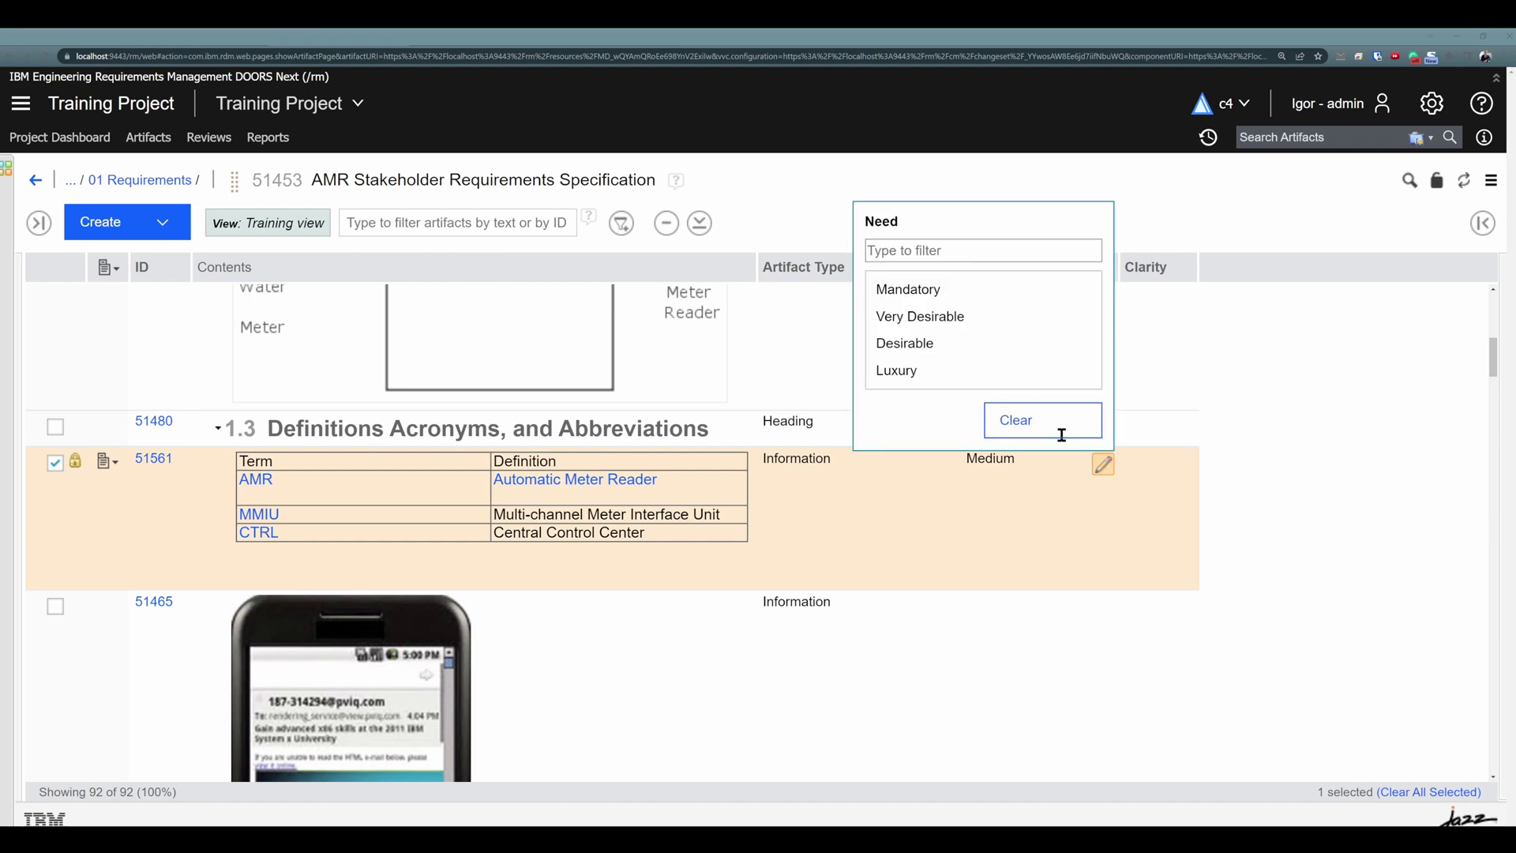
pyautogui.click(942, 371)
pyautogui.click(1182, 464)
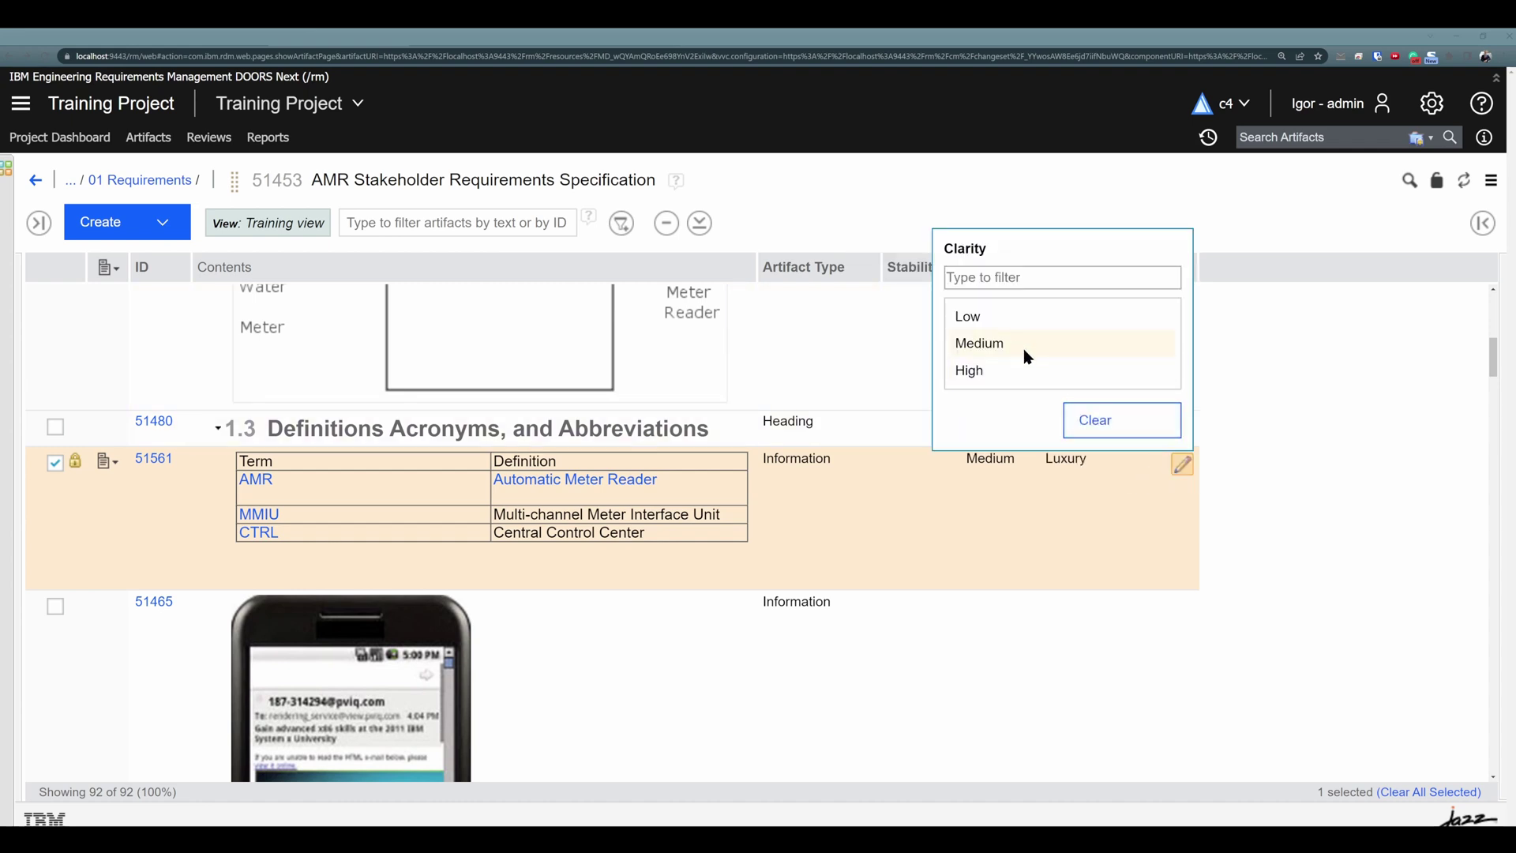
pyautogui.click(999, 321)
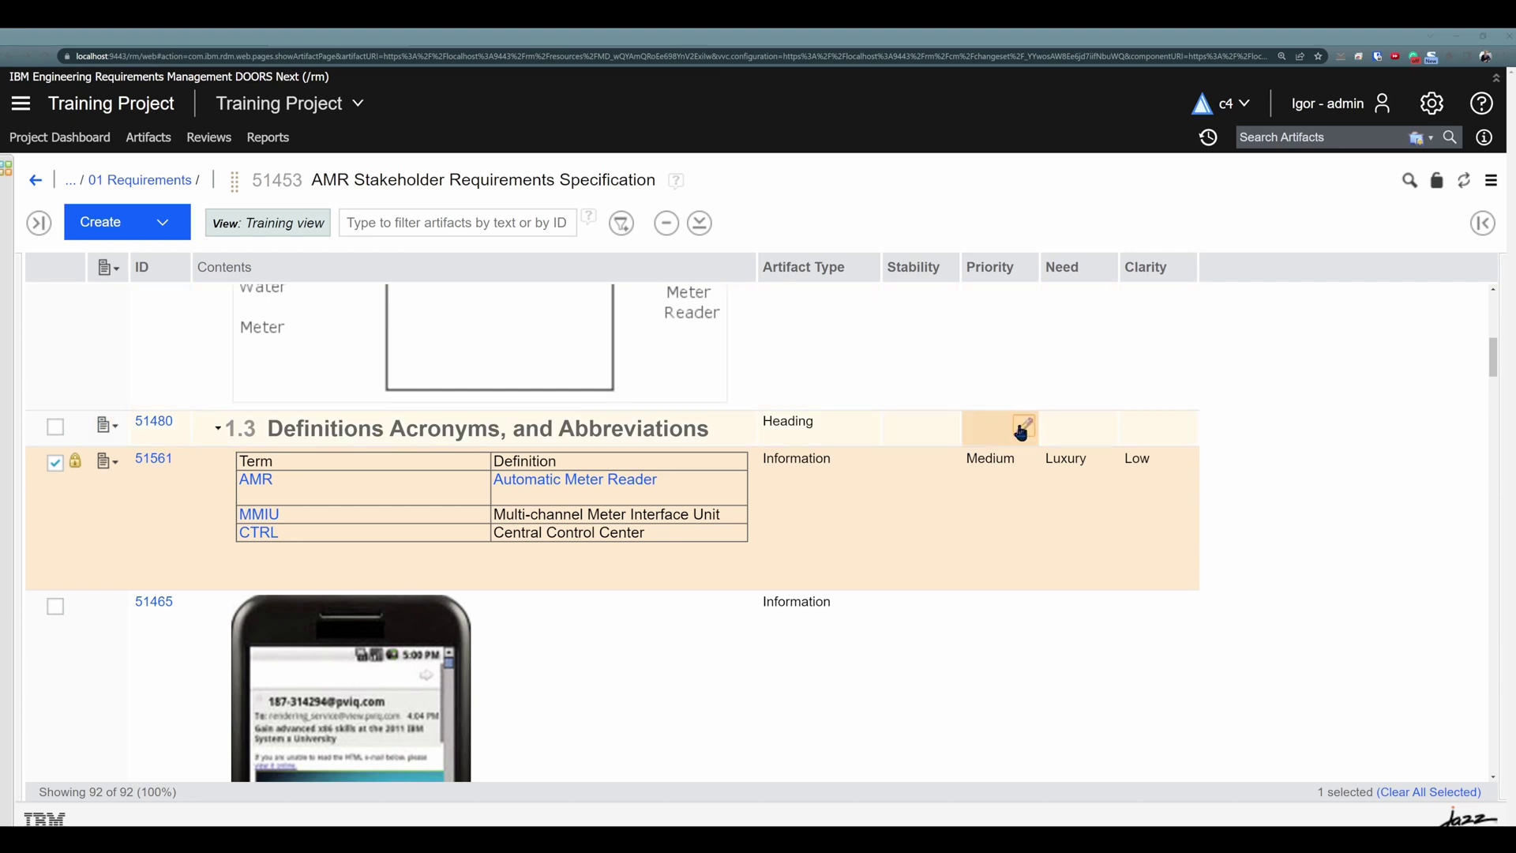
# Set Priority to Medium and Need to Mandatory for heading 51480, Definitions Acronyms, and Abbreviations
pyautogui.click(1023, 428)
pyautogui.click(835, 556)
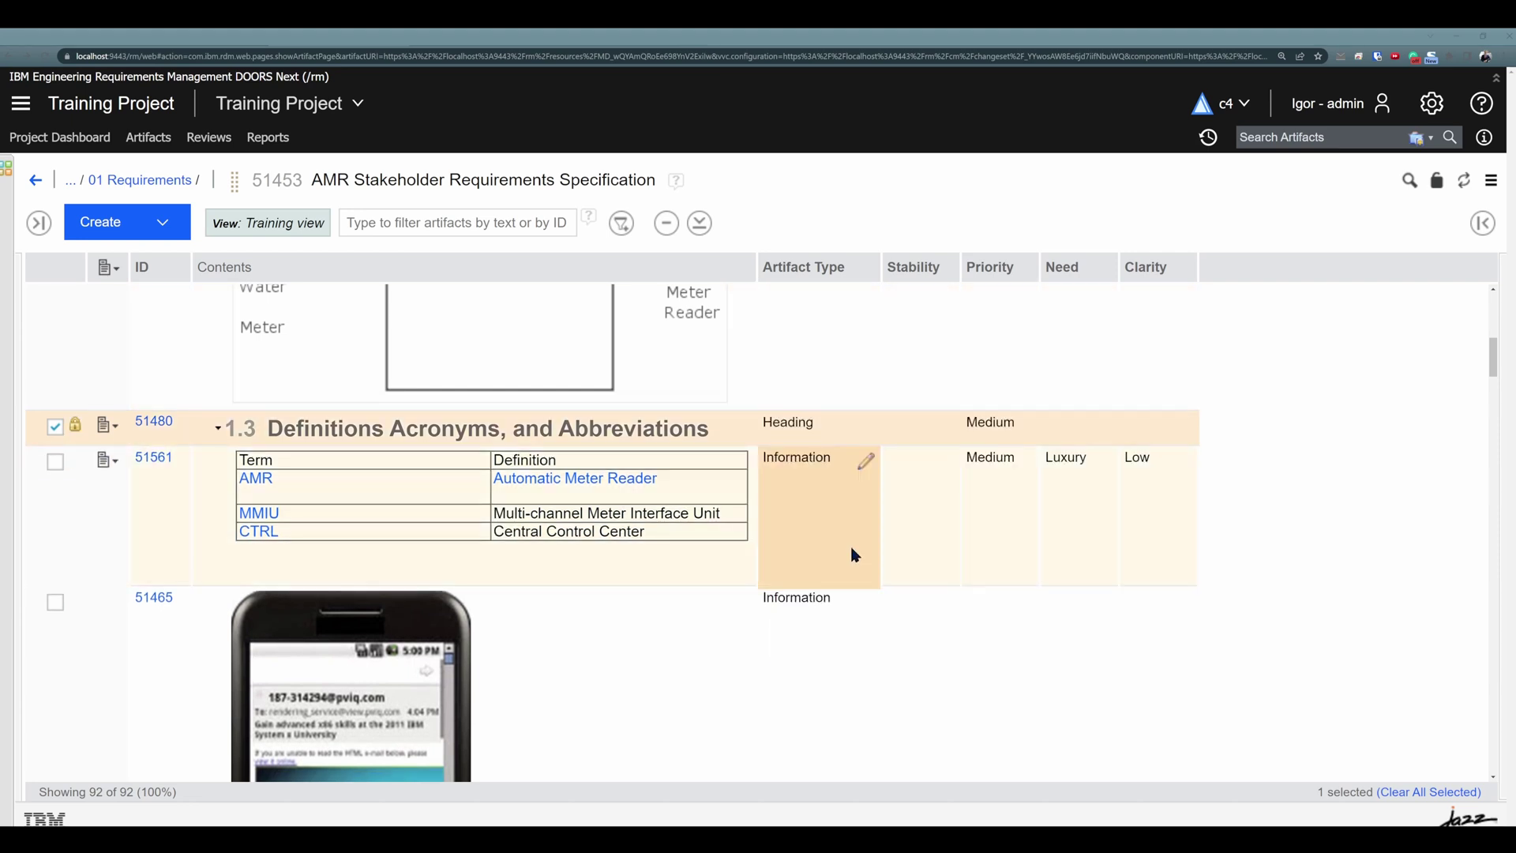
pyautogui.click(1110, 426)
pyautogui.click(971, 541)
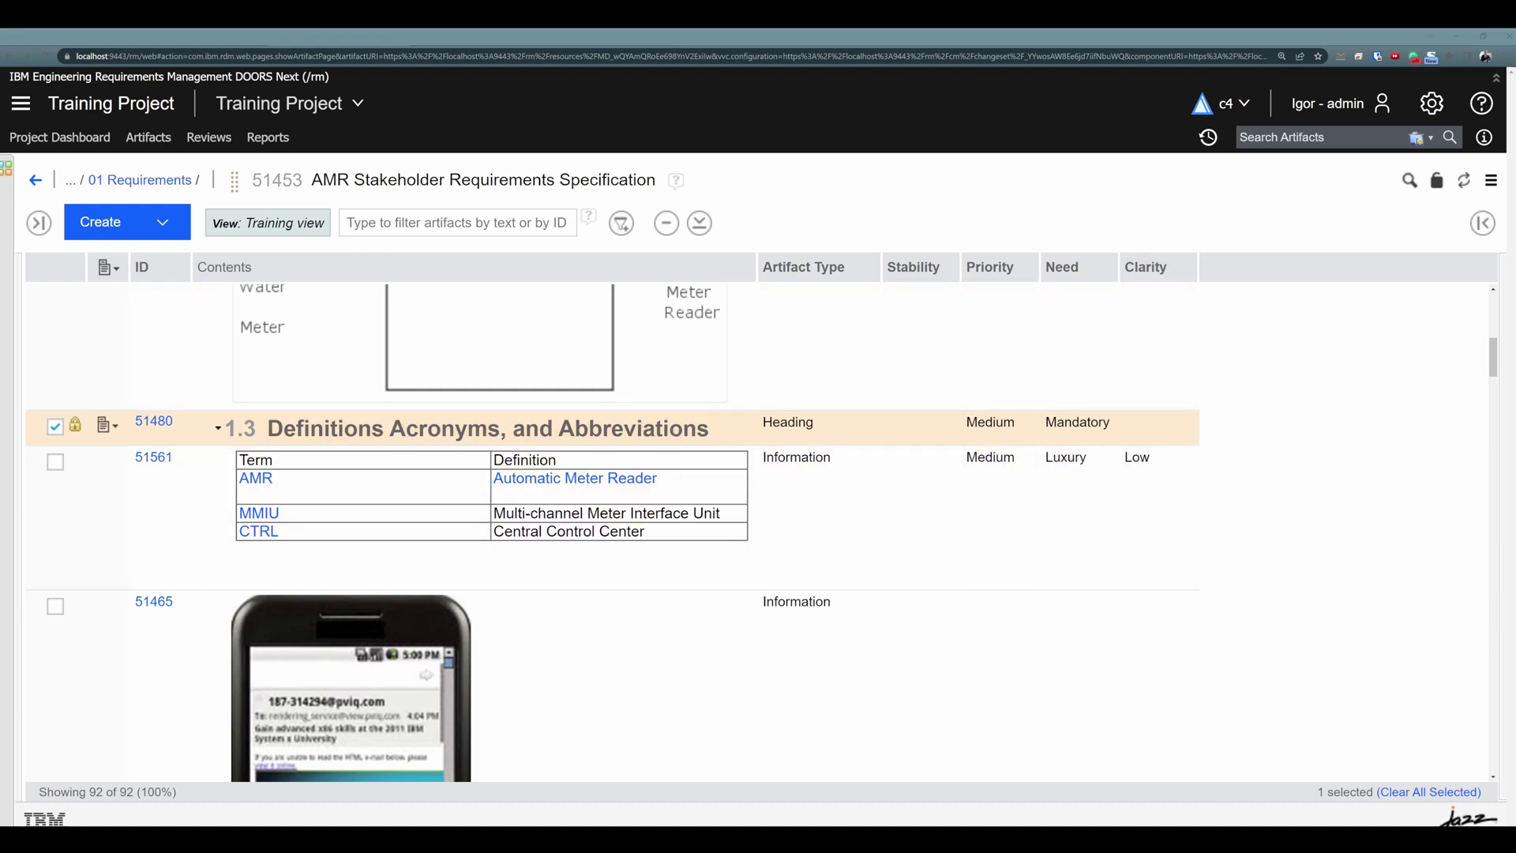
pyautogui.scroll(-2, 916, 542)
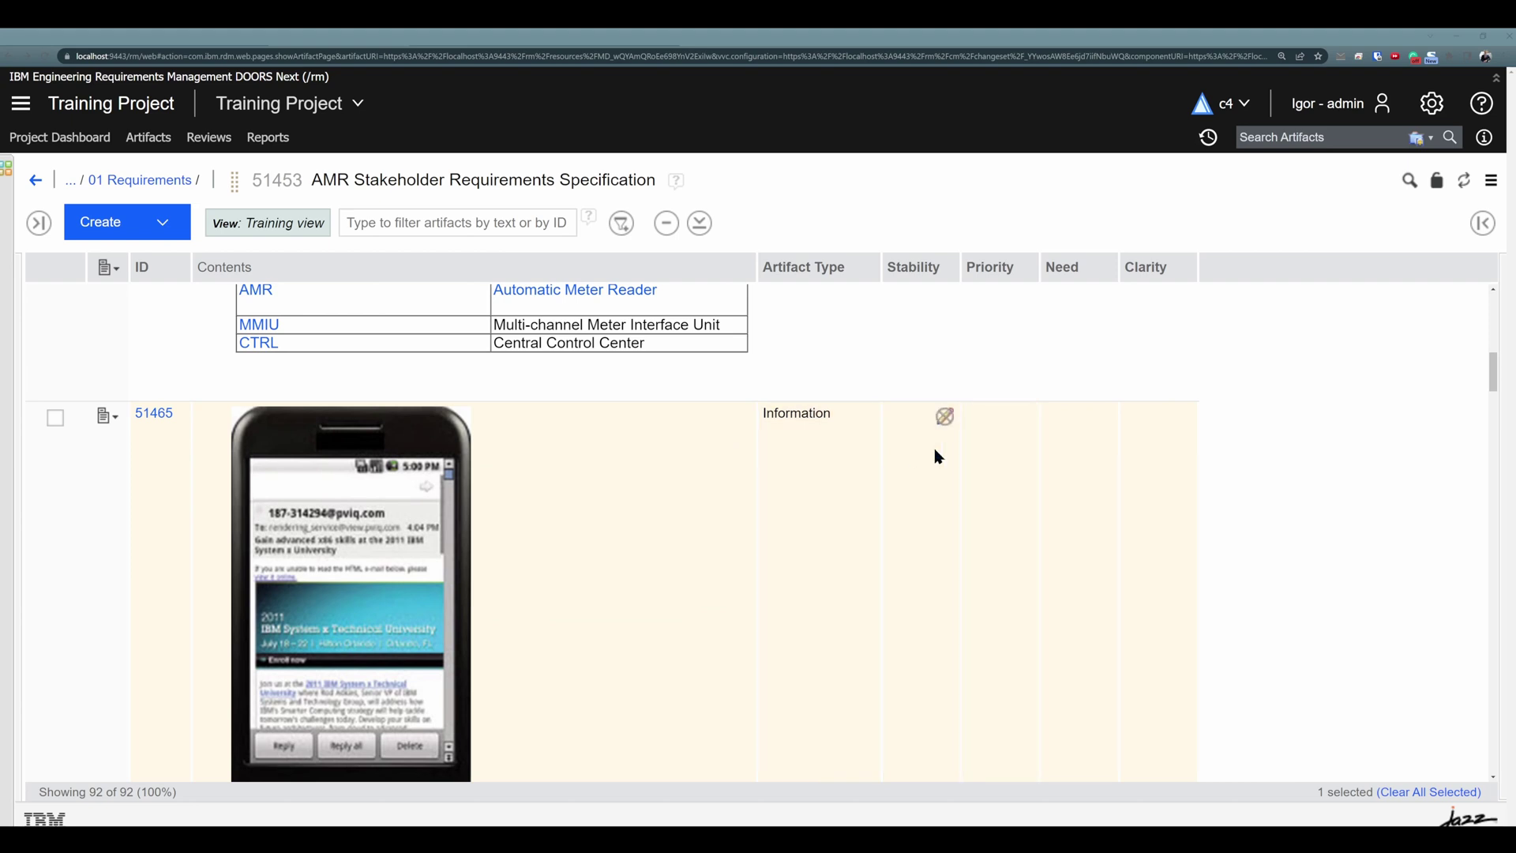
pyautogui.scroll(-1, 928, 482)
pyautogui.scroll(2, 917, 498)
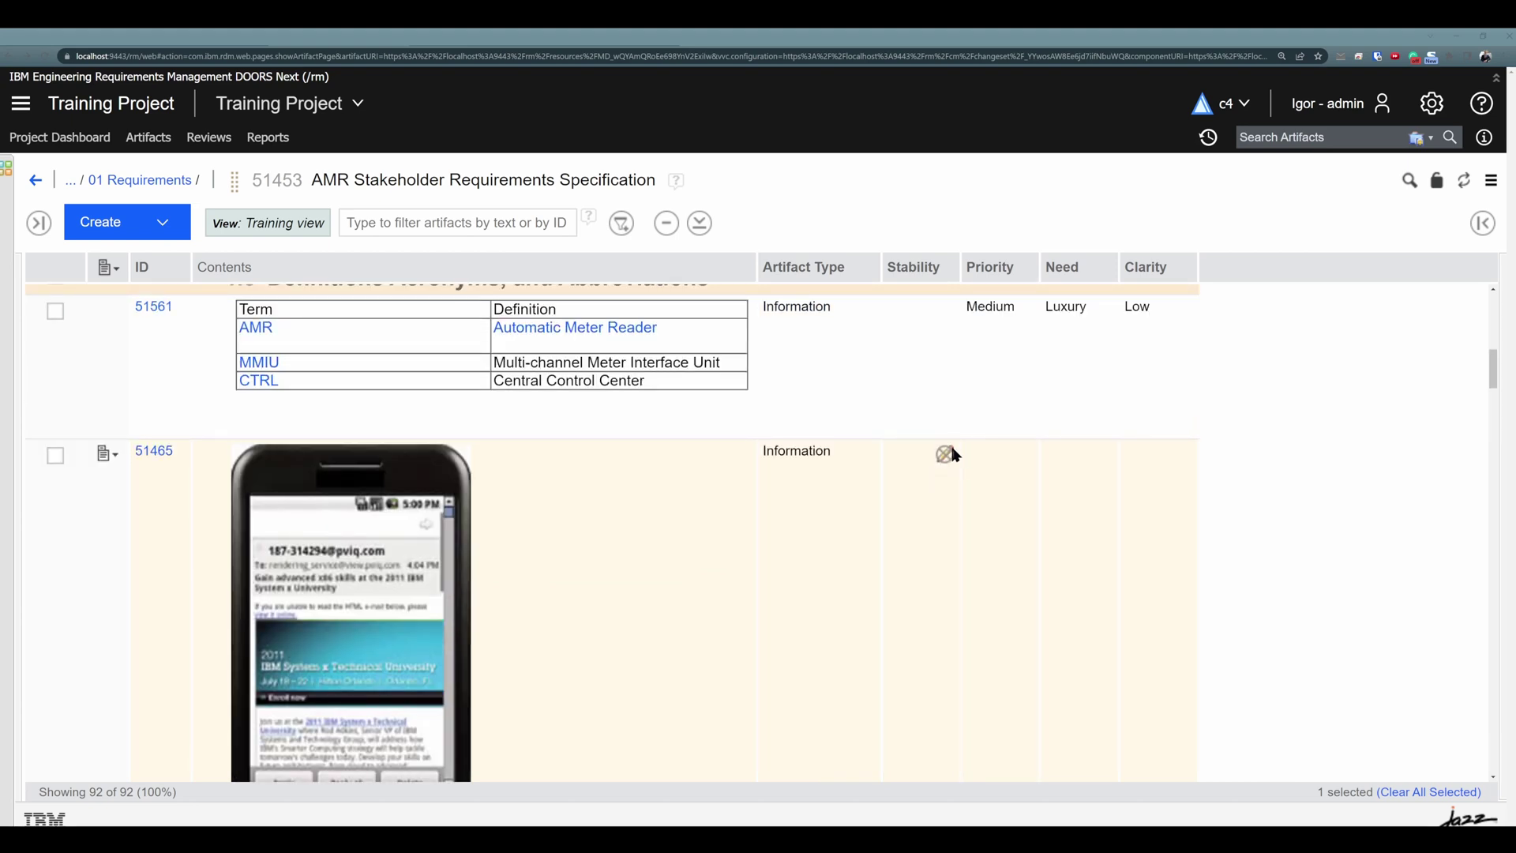
pyautogui.moveTo(947, 465)
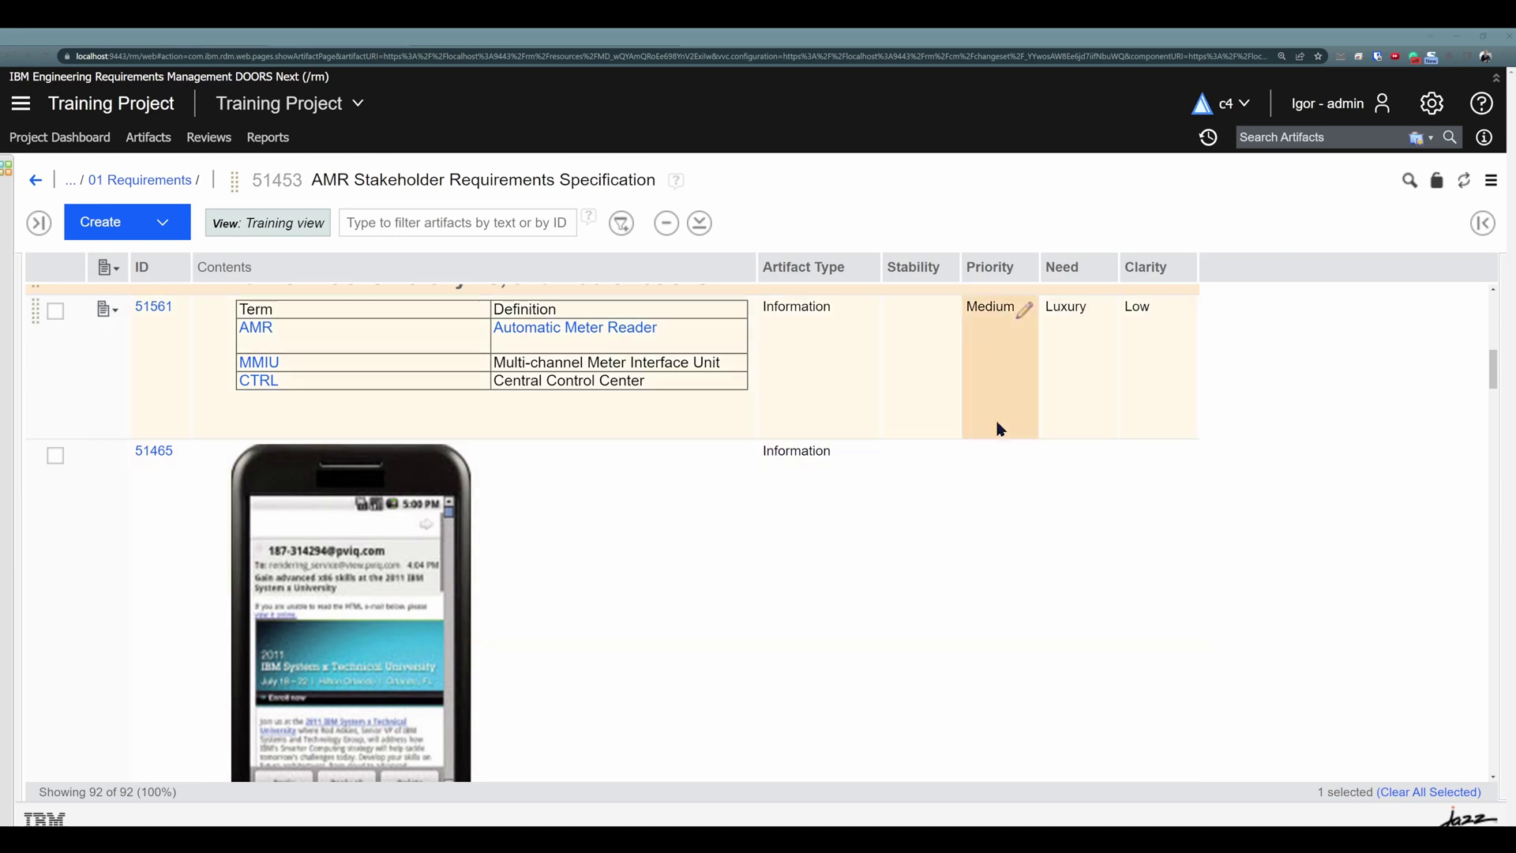
# Start a new artifact attribute in the component properties, named Awesomness, with the description "Select how awesome is related artifact"
pyautogui.click(1434, 103)
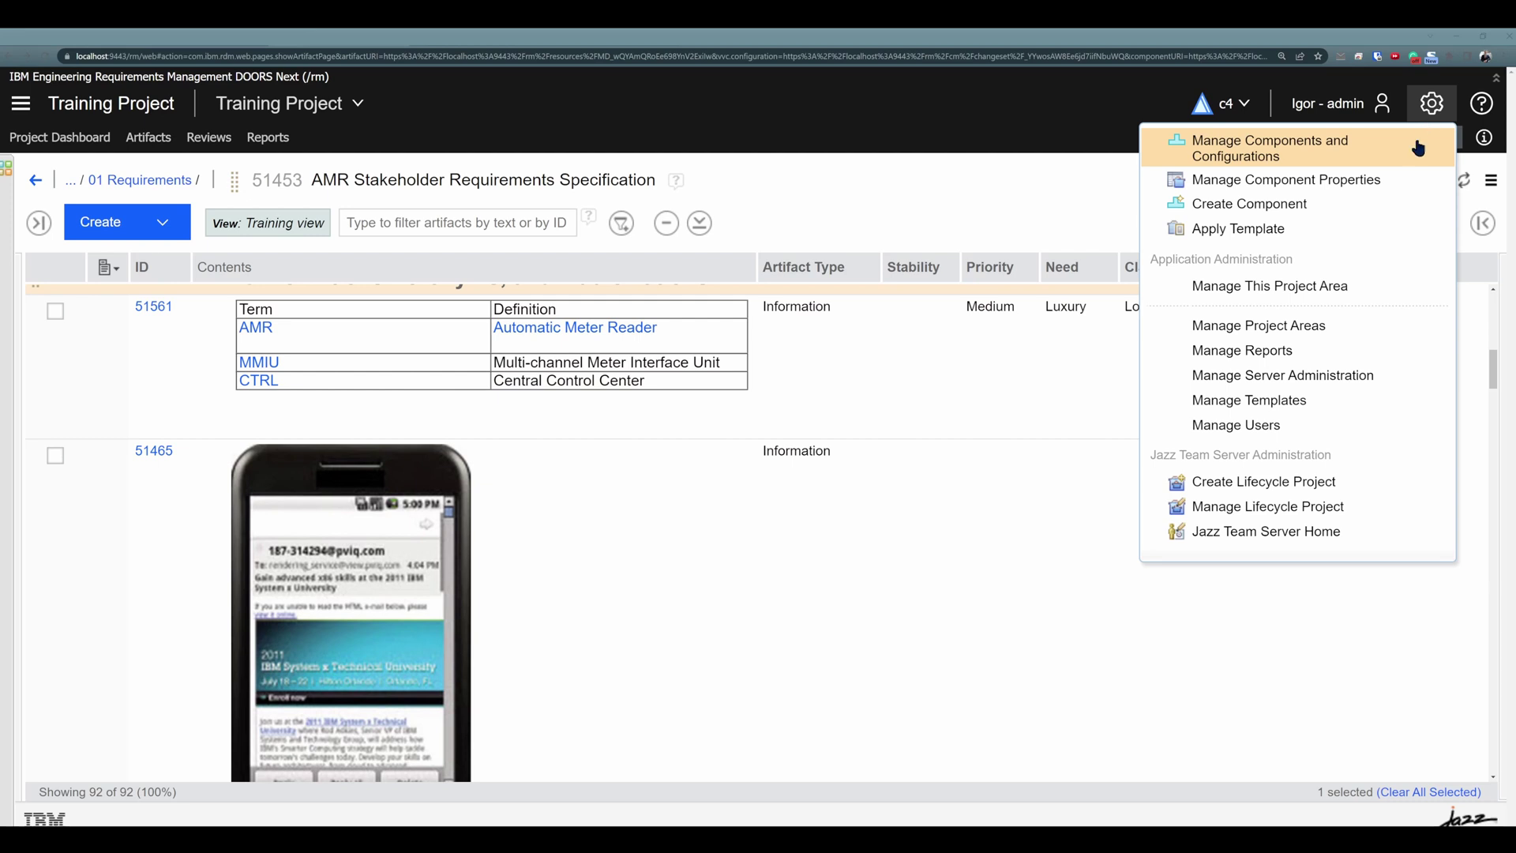
pyautogui.click(1357, 186)
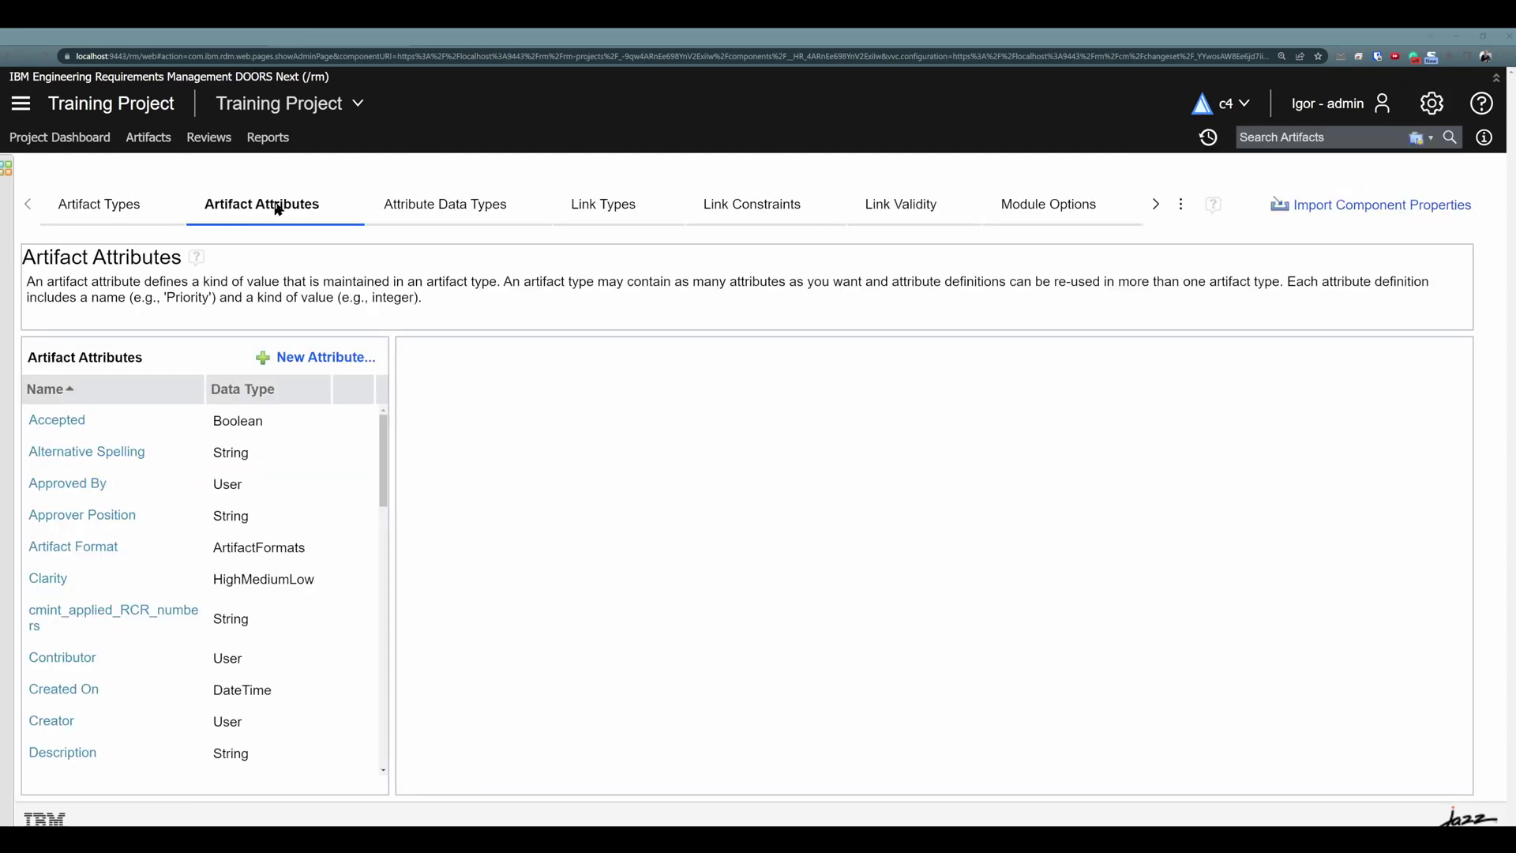
pyautogui.click(324, 360)
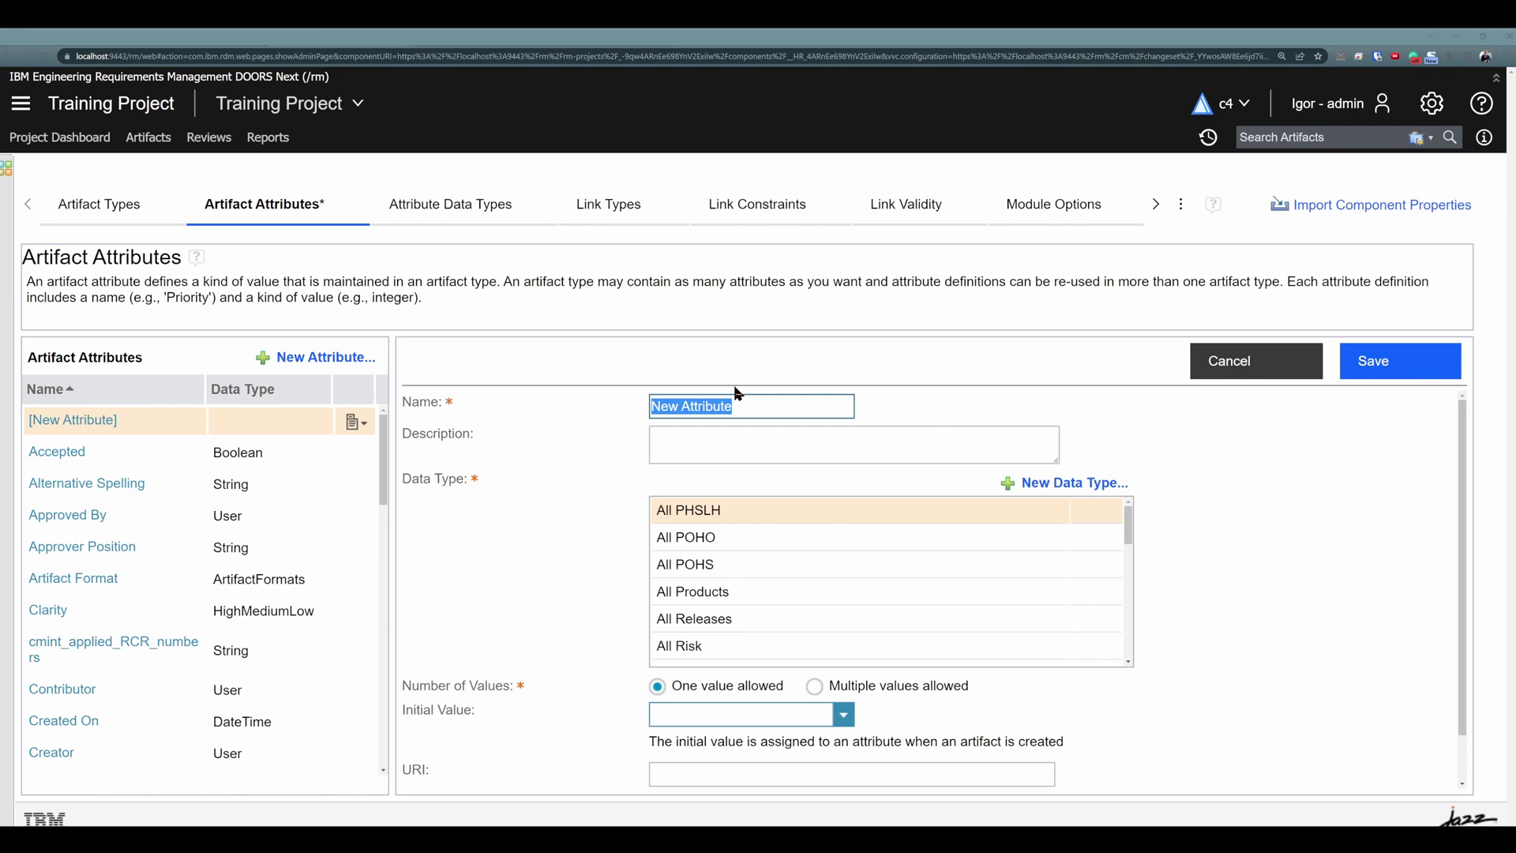
pyautogui.write('Awesomness')
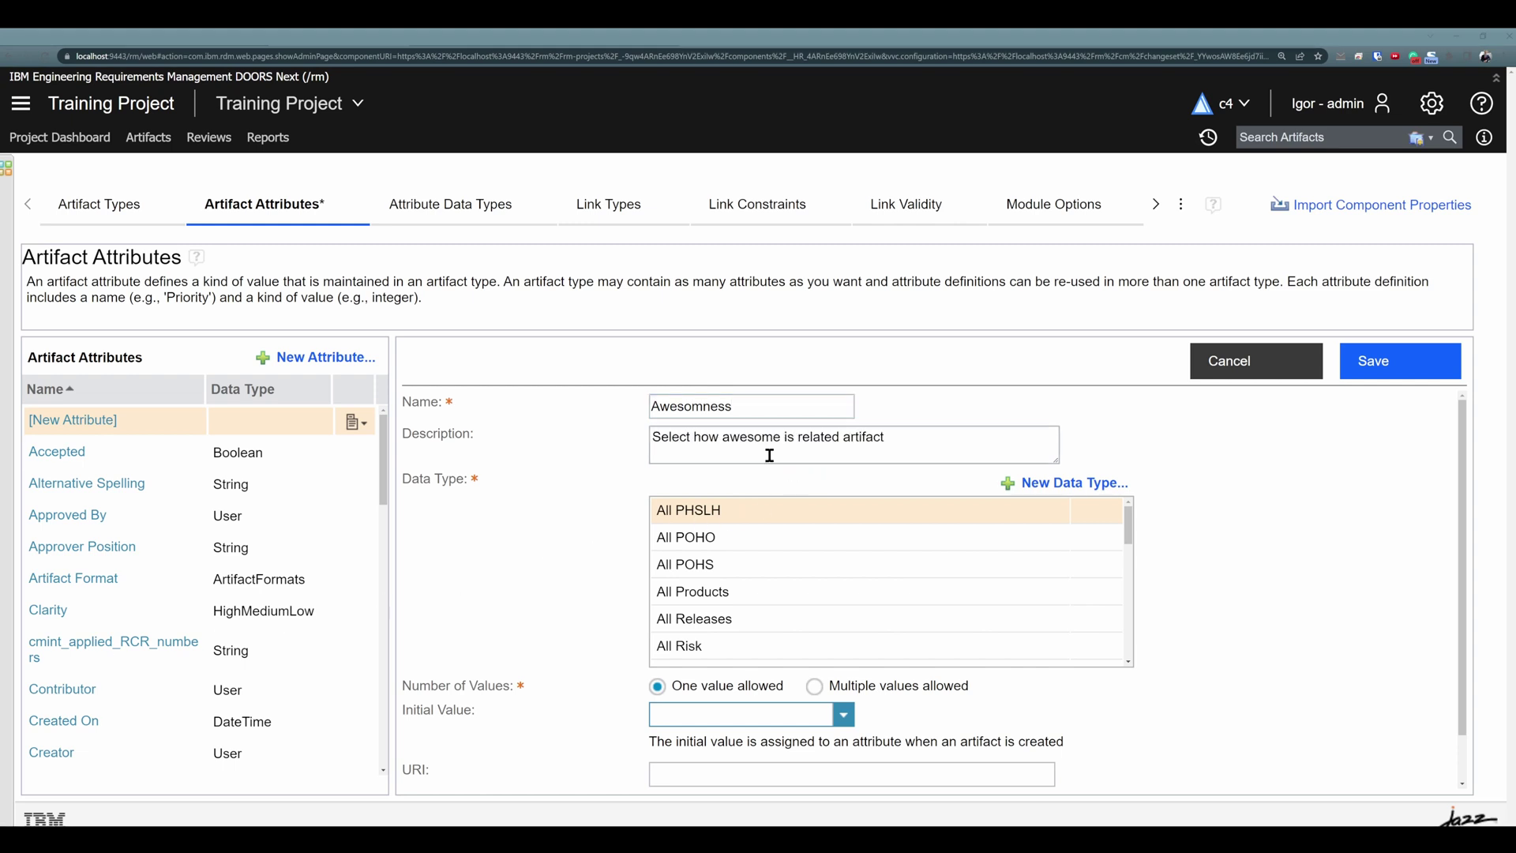
pyautogui.click(776, 437)
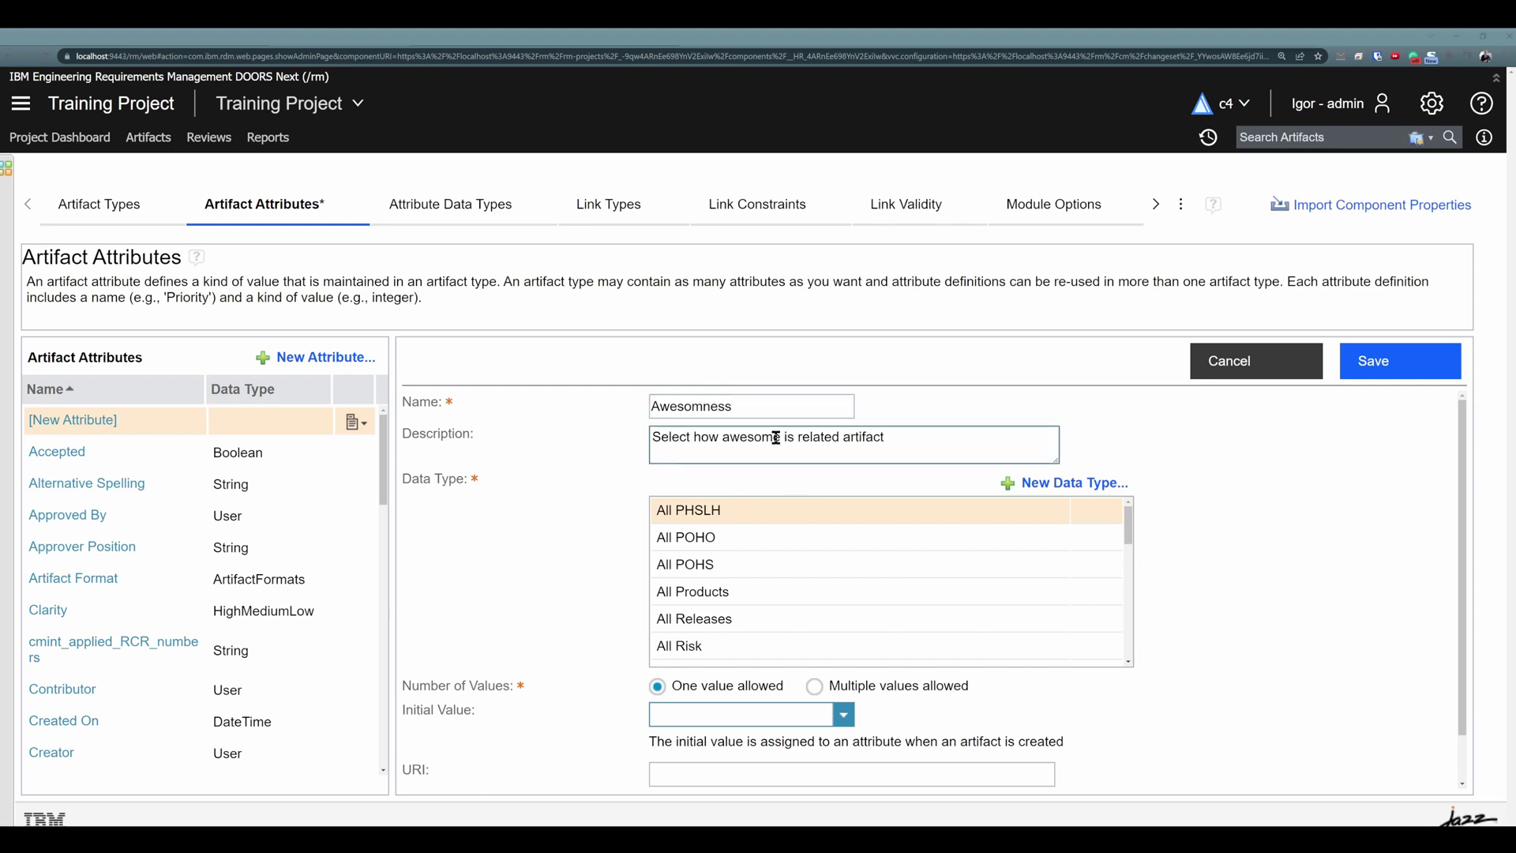
# Review the existing data types available for the new Awesomness attribute
pyautogui.scroll(-1, 821, 505)
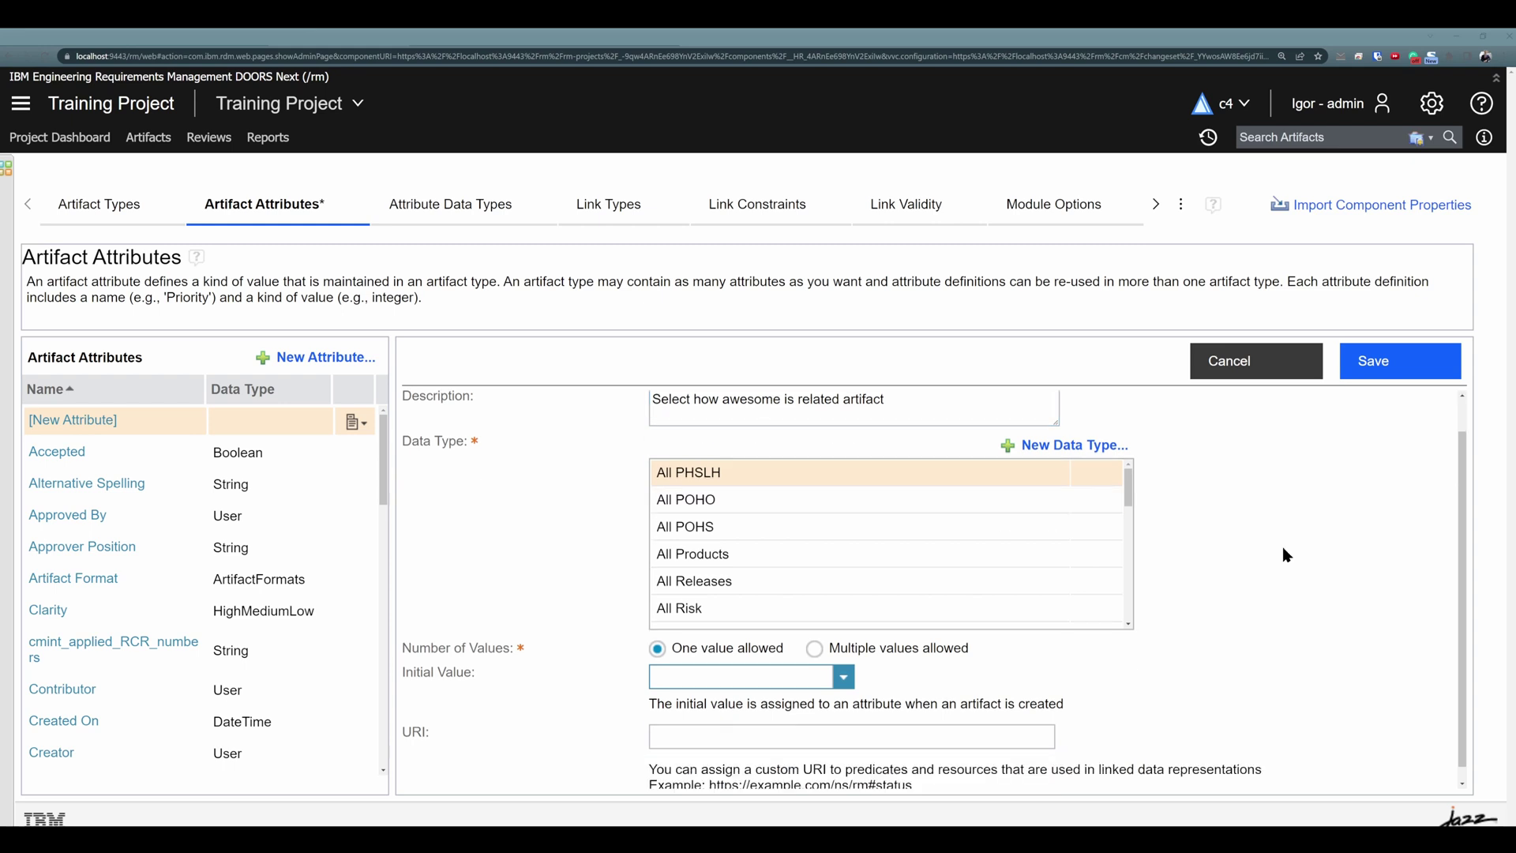
pyautogui.scroll(-1, 811, 477)
pyautogui.scroll(-8, 798, 500)
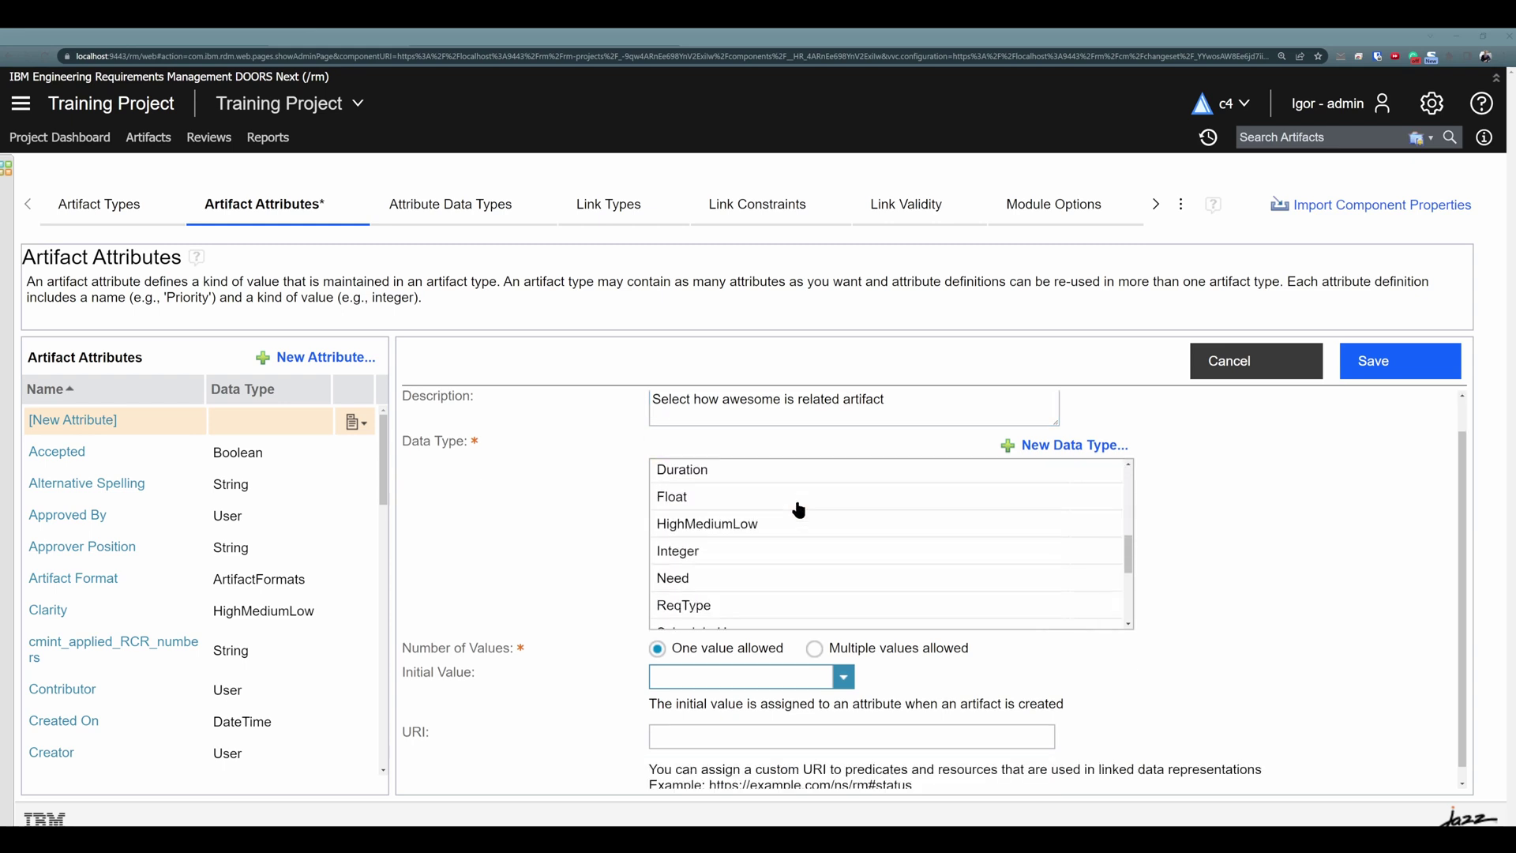
pyautogui.scroll(-1, 774, 517)
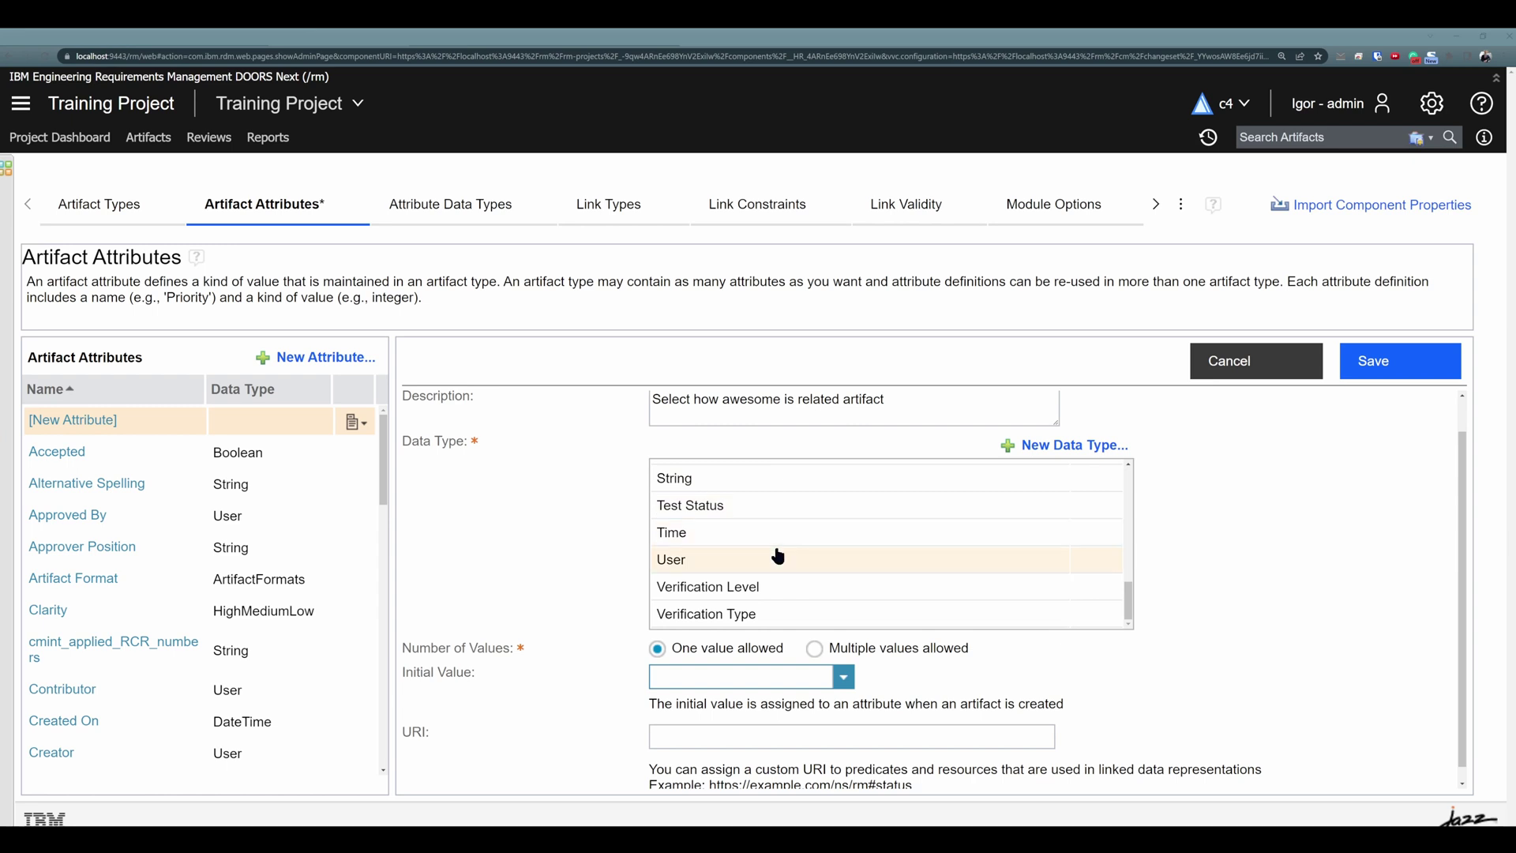
pyautogui.scroll(7, 774, 552)
pyautogui.scroll(5, 777, 554)
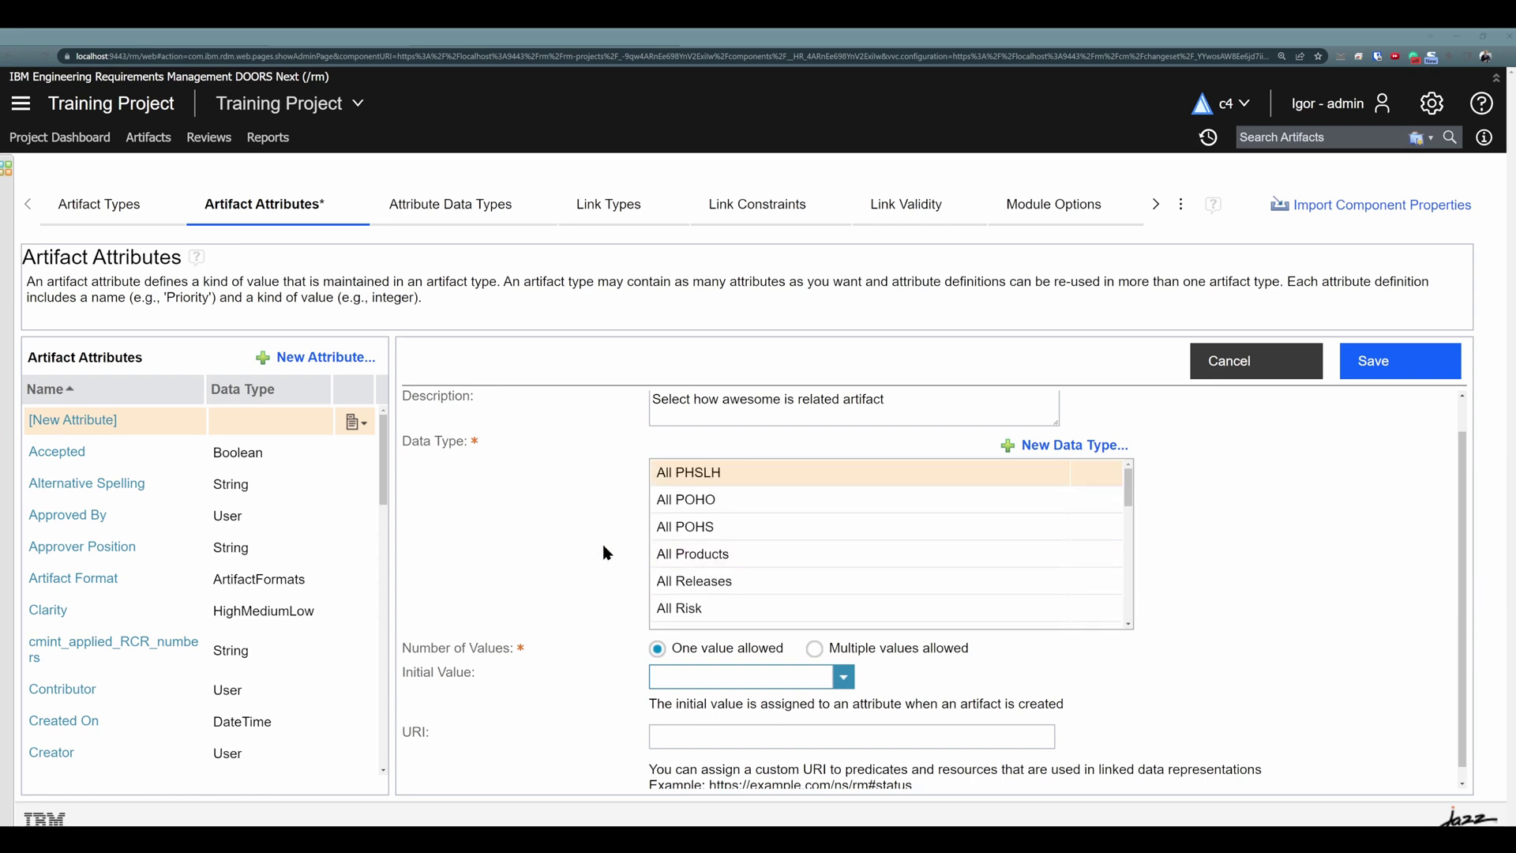
pyautogui.scroll(1, 549, 569)
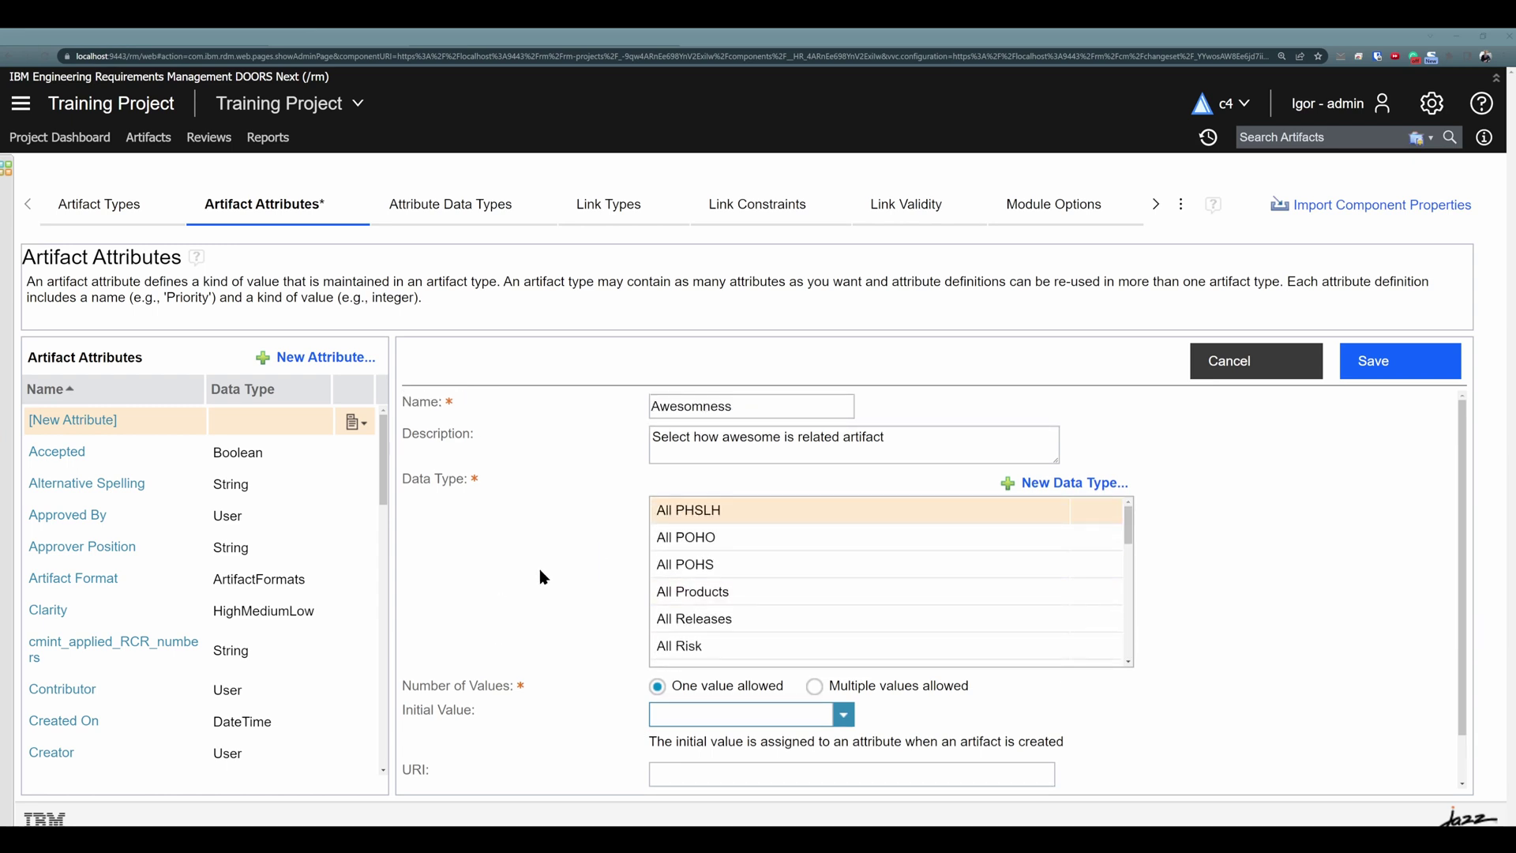
# Start a new attribute data type named "Awesomness values" whose kind of value is an enumerated list
pyautogui.click(1095, 493)
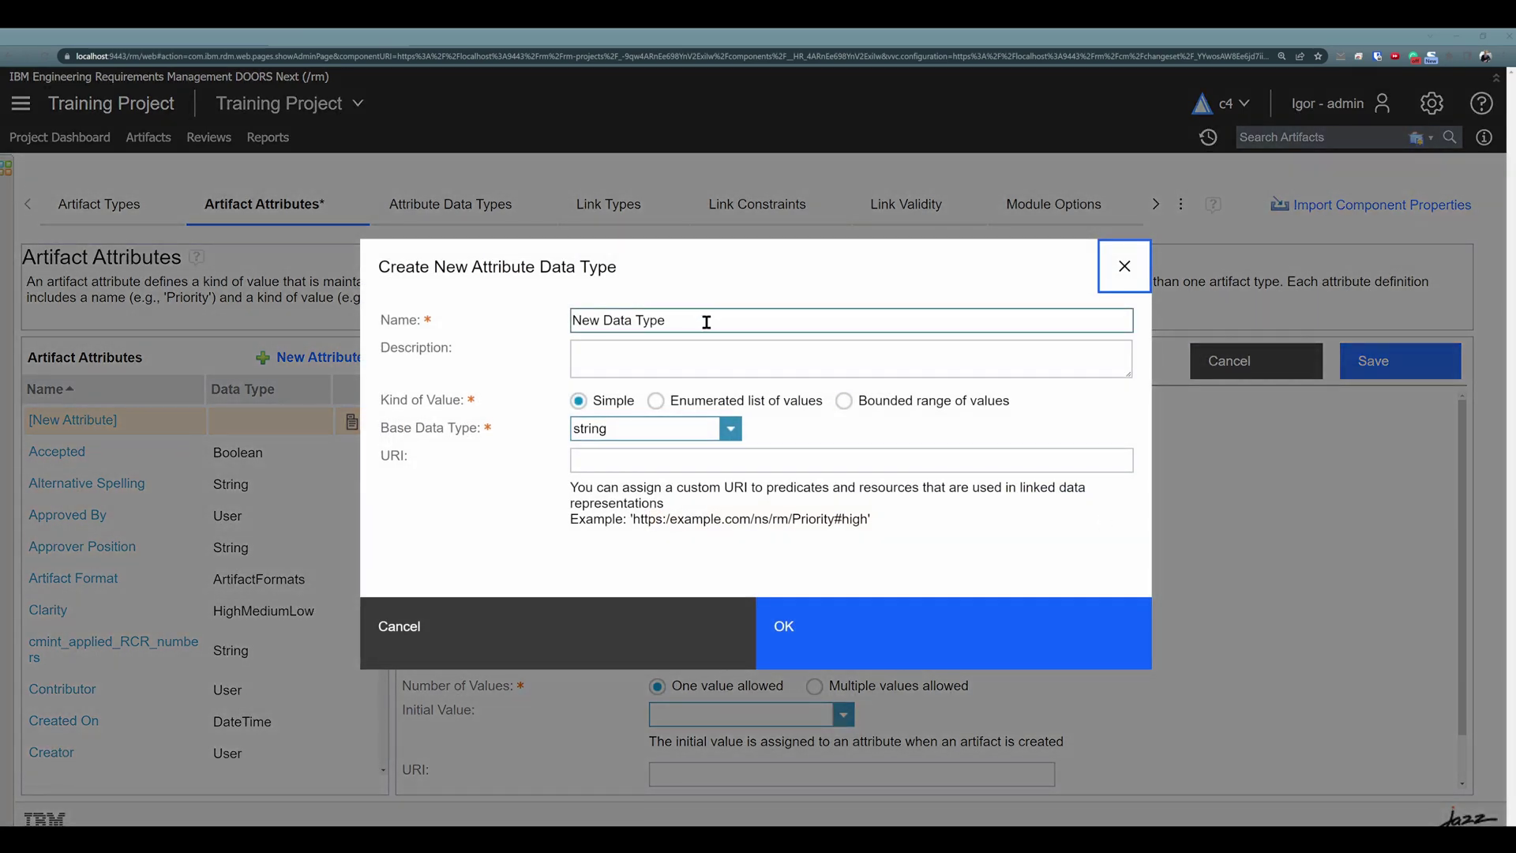
pyautogui.moveTo(707, 323); pyautogui.dragTo(544, 325)
pyautogui.write('Aw')
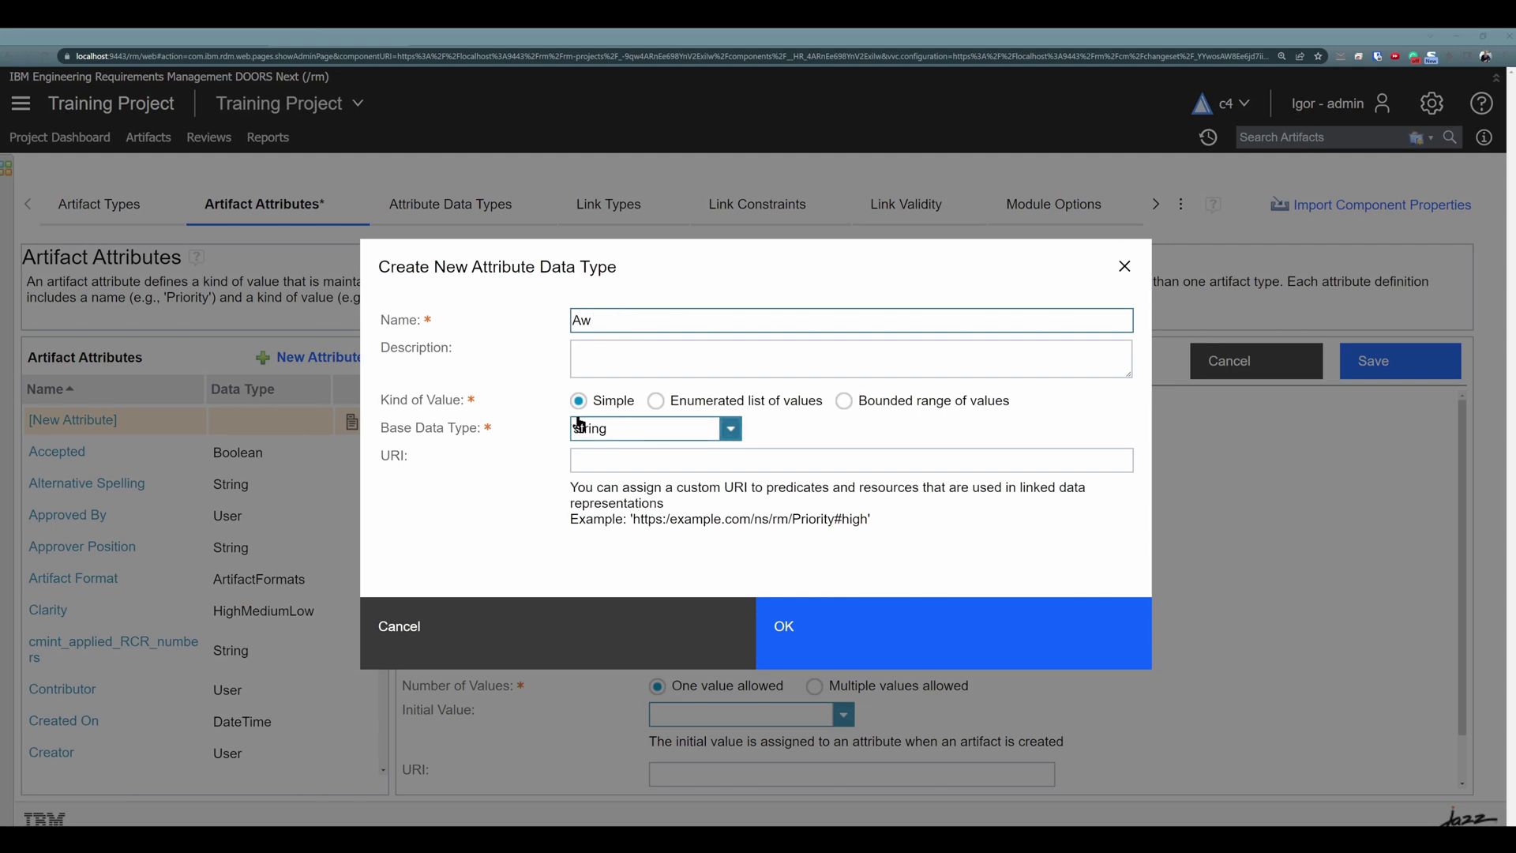
pyautogui.write('esomness values')
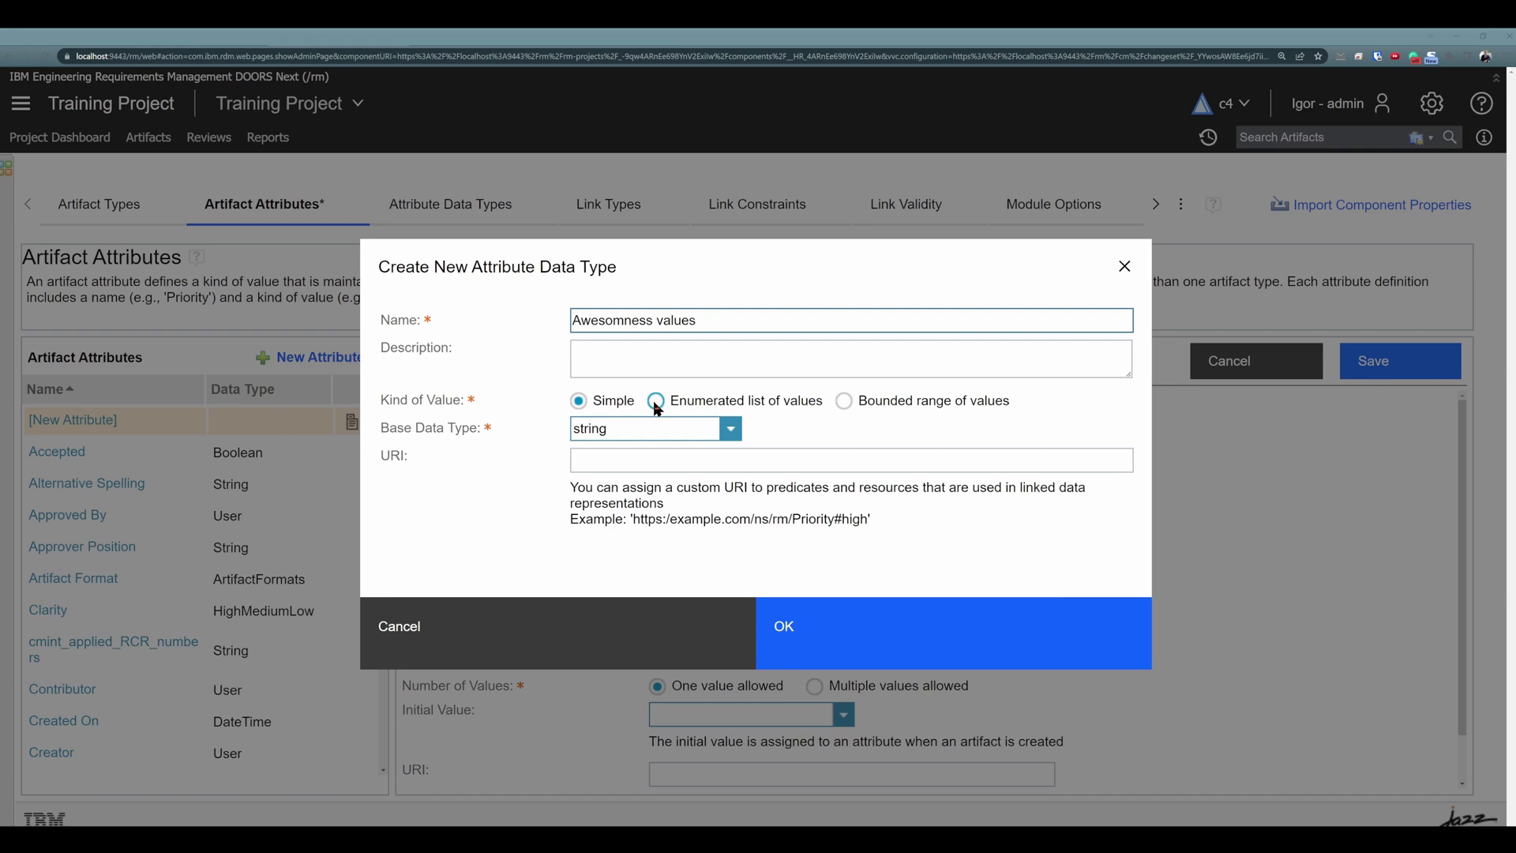
pyautogui.click(657, 403)
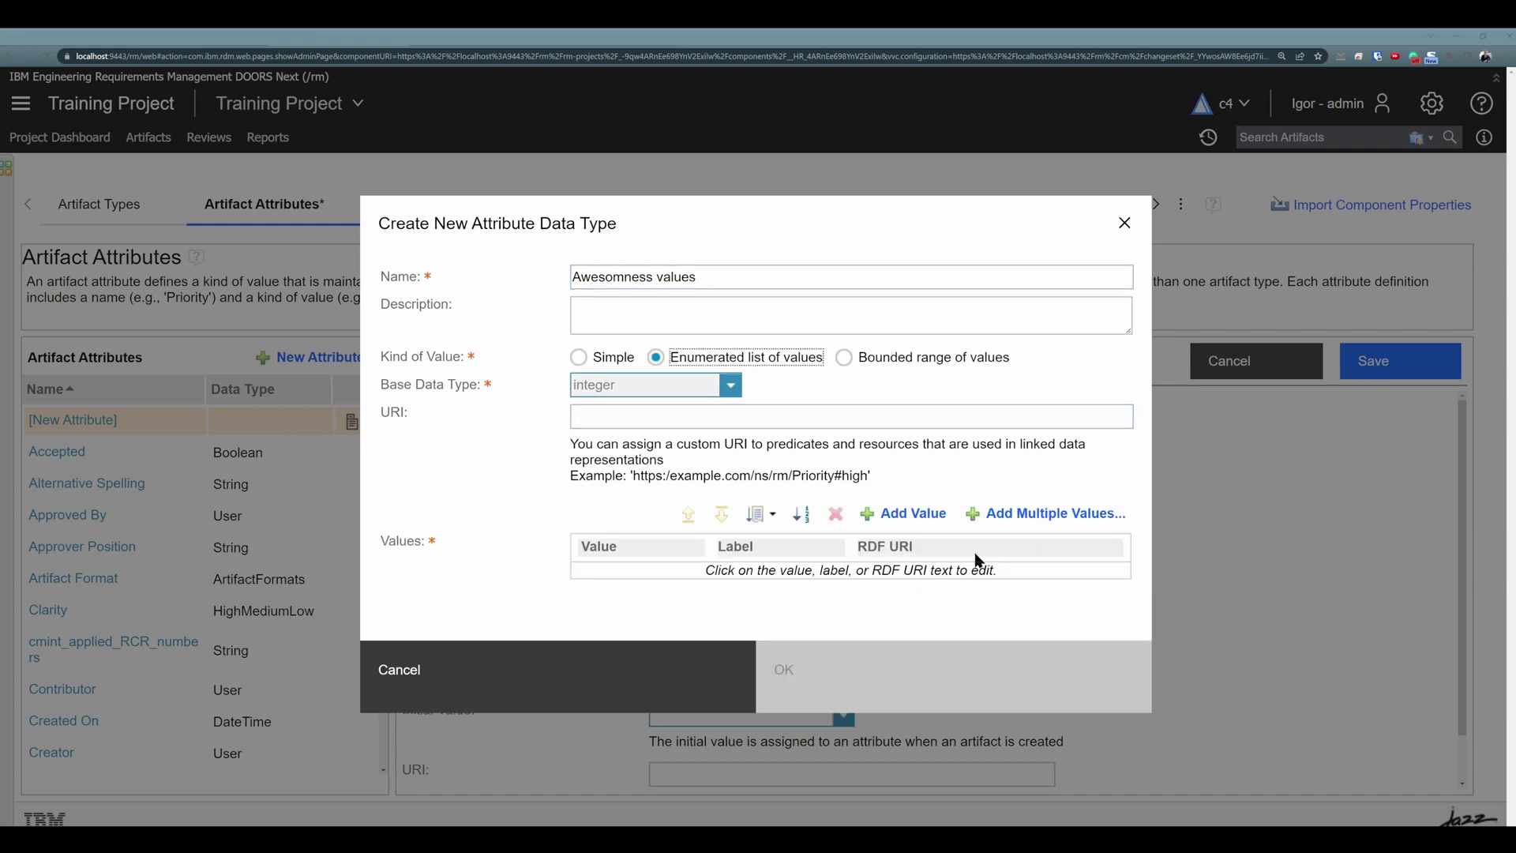
# Add the values Super Awesome, Awesome and Slightly Aweesome to the enumeration and create the data type
pyautogui.click(1030, 514)
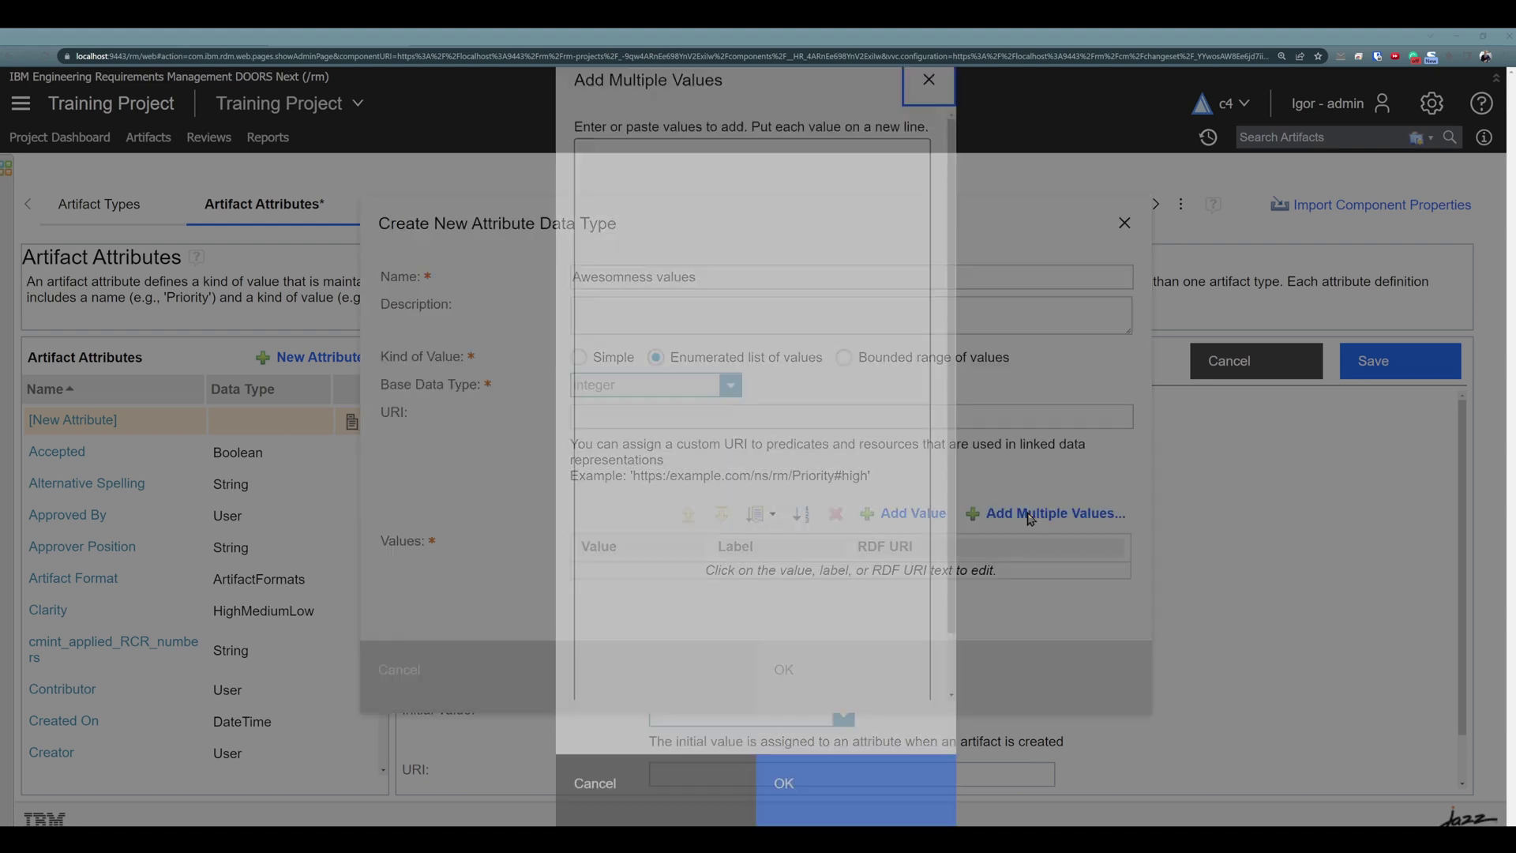
pyautogui.write('Super Awesome Awesome Slightly Aweesome')
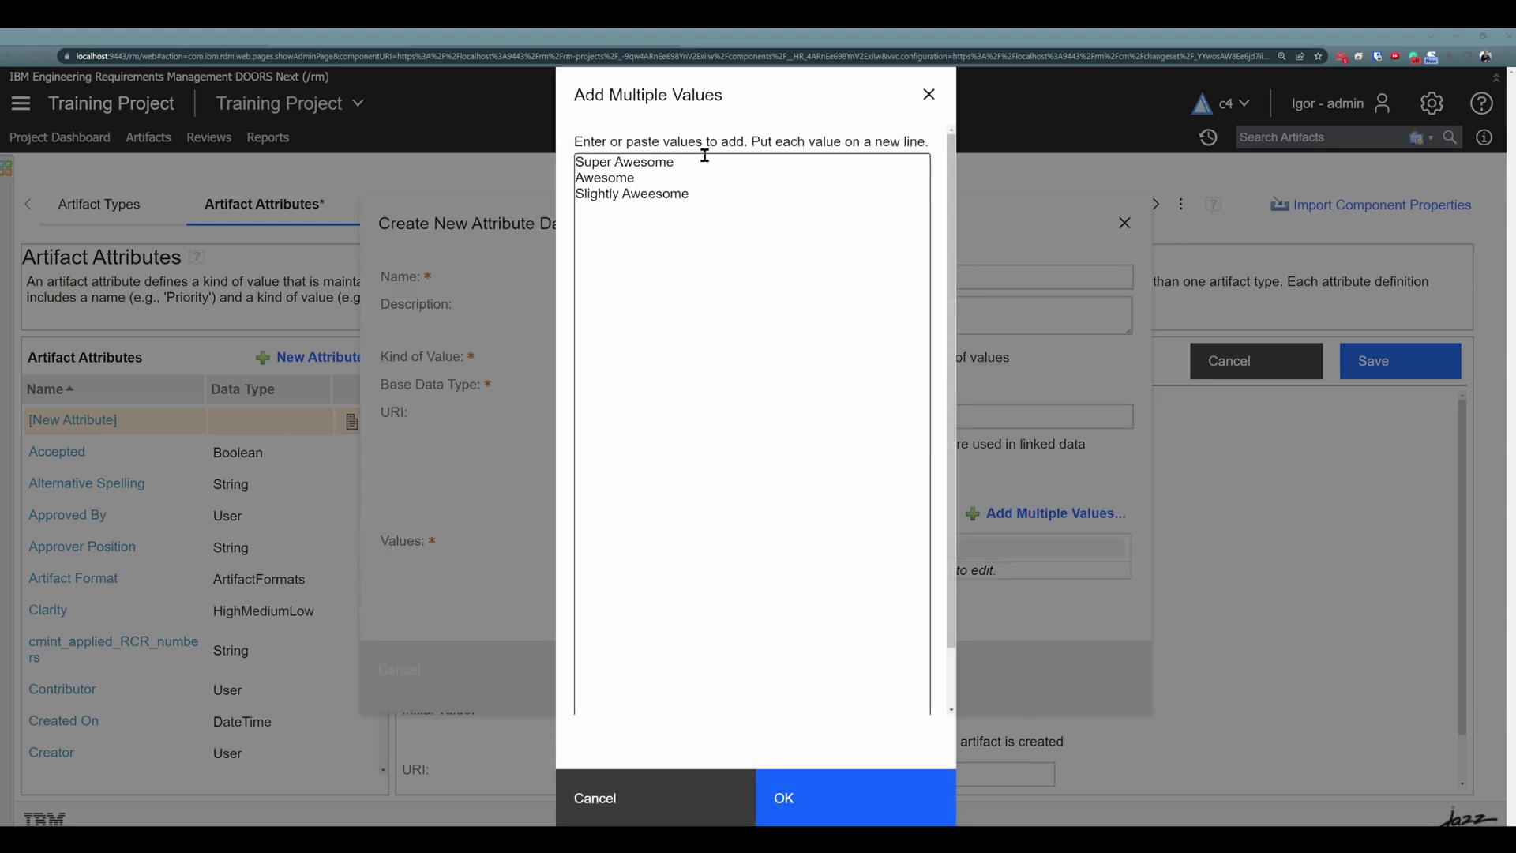
pyautogui.moveTo(679, 168); pyautogui.dragTo(537, 174)
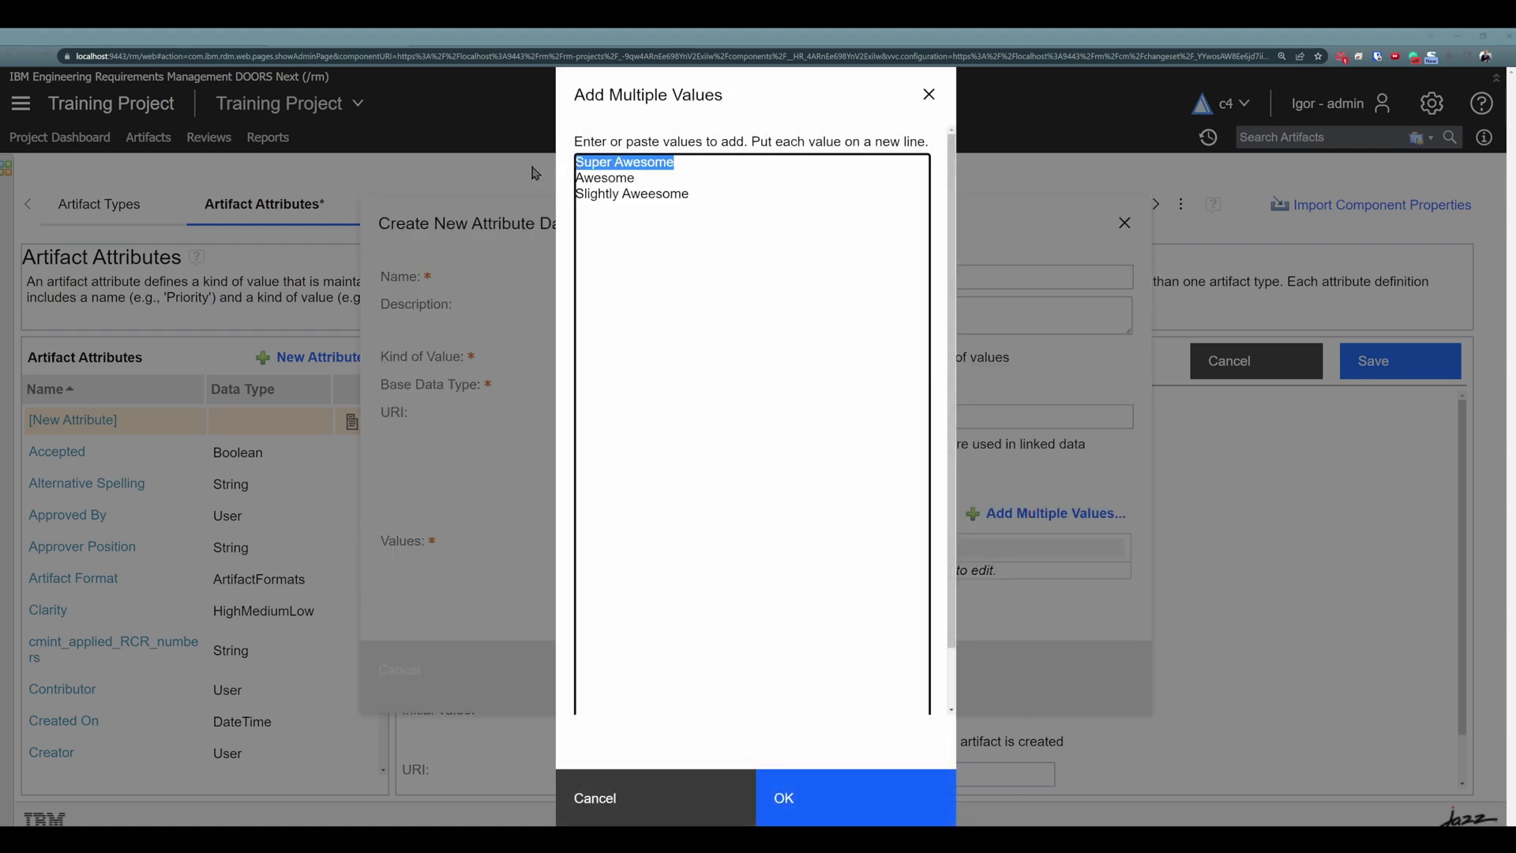
pyautogui.click(679, 184)
pyautogui.moveTo(679, 183); pyautogui.dragTo(545, 183)
pyautogui.click(680, 196)
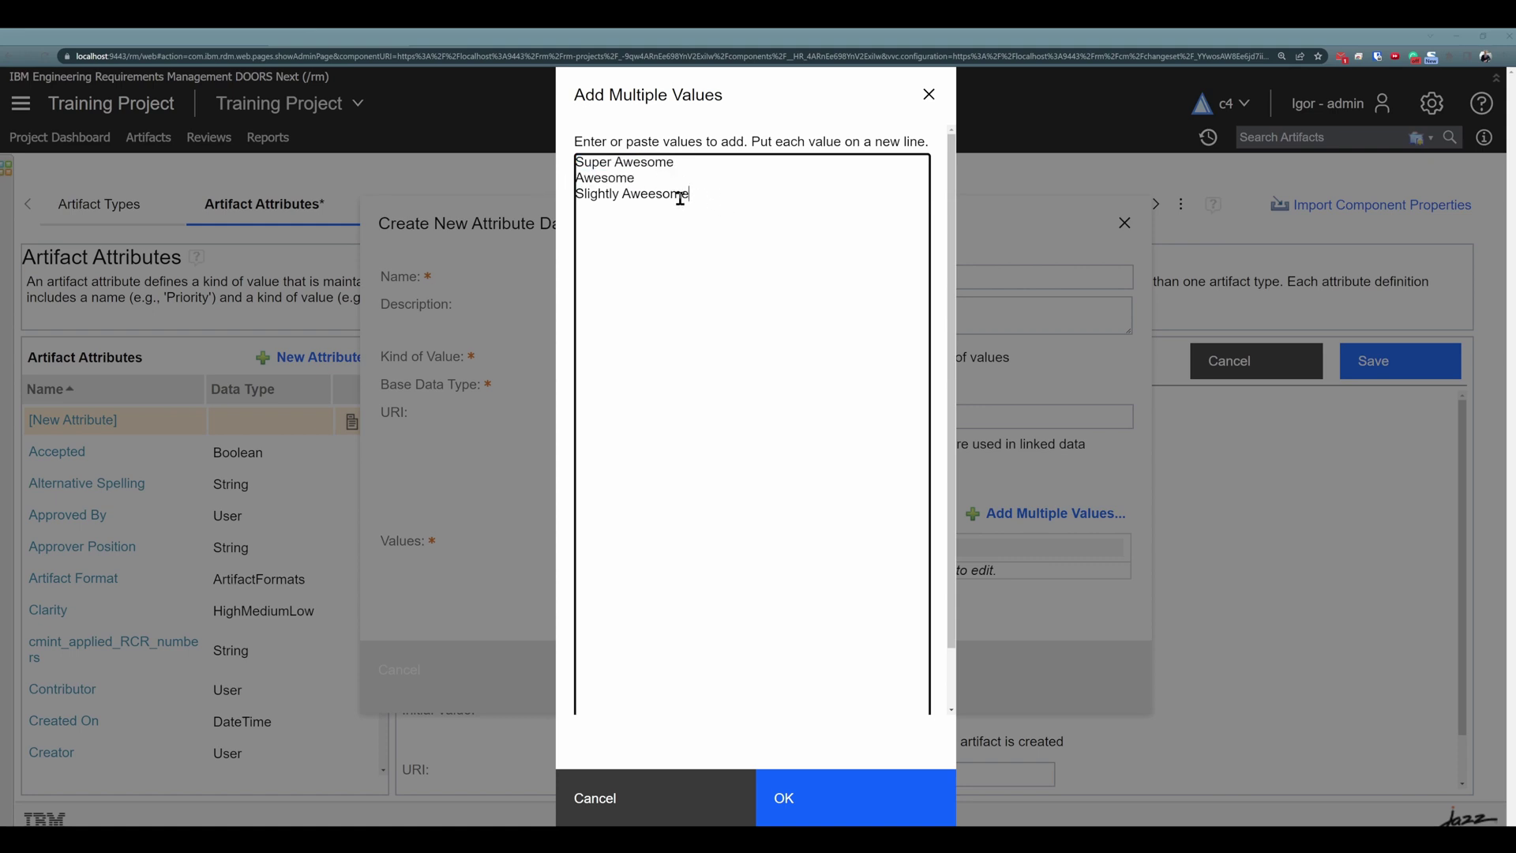
pyautogui.moveTo(680, 197); pyautogui.dragTo(550, 207)
pyautogui.click(720, 207)
pyautogui.click(801, 809)
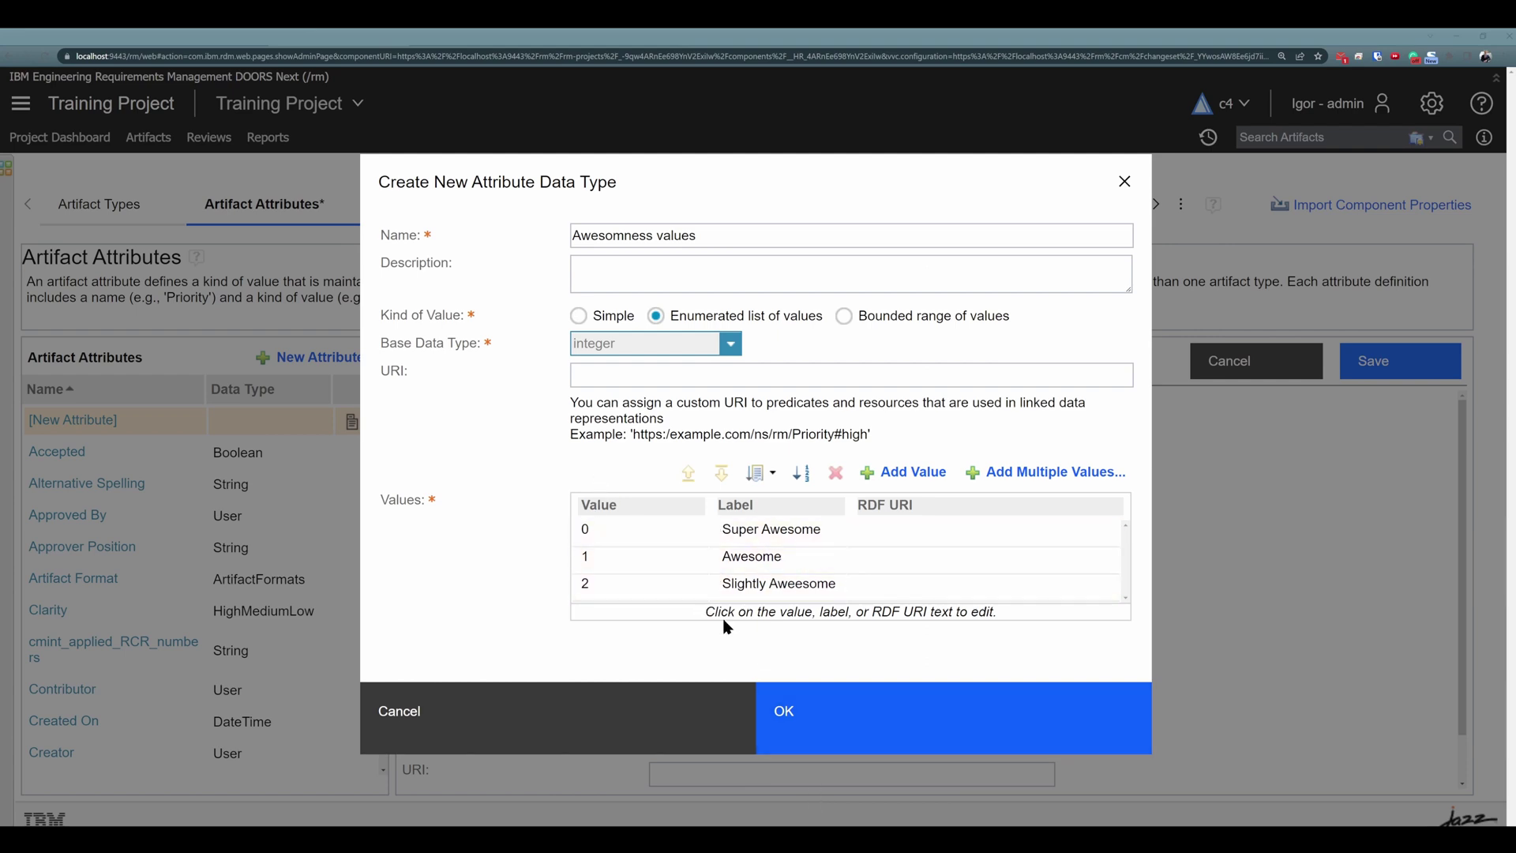
pyautogui.click(824, 734)
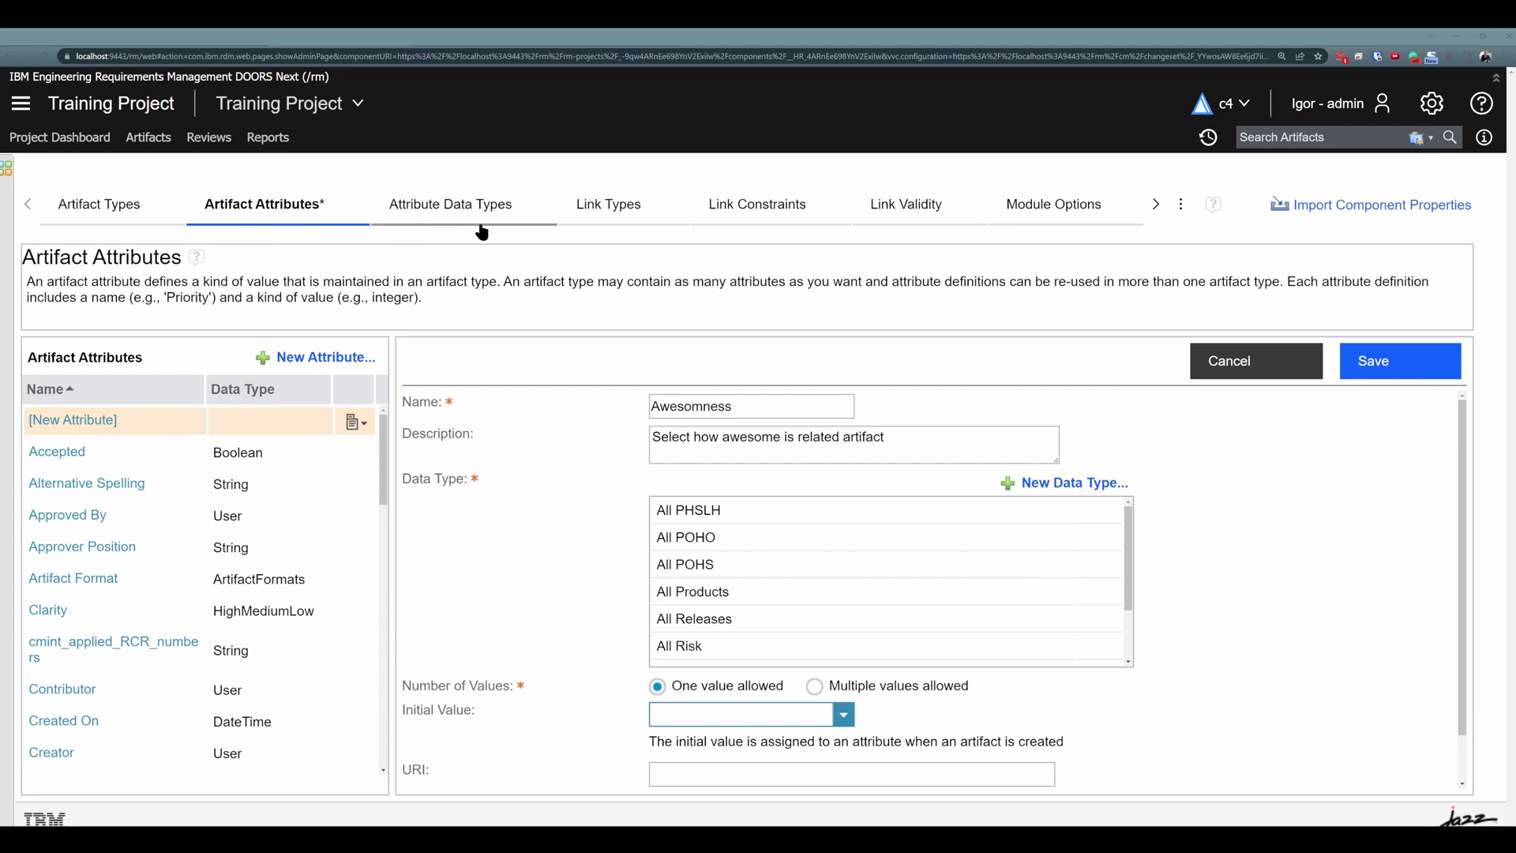
# Save the Awesomness attribute with one value allowed and no initial value
pyautogui.scroll(-2, 1232, 626)
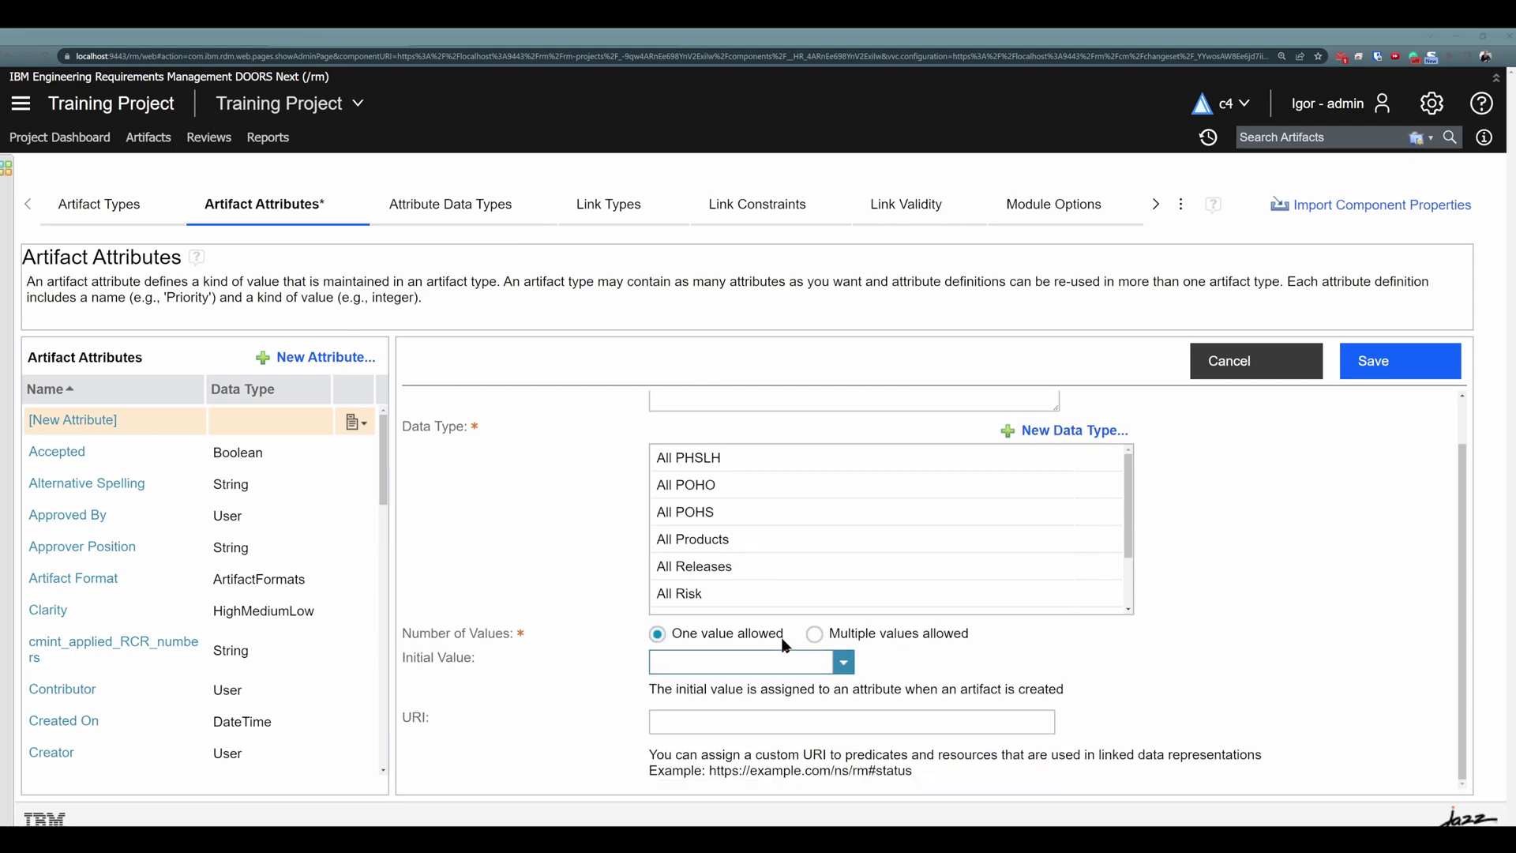
pyautogui.scroll(2, 1237, 638)
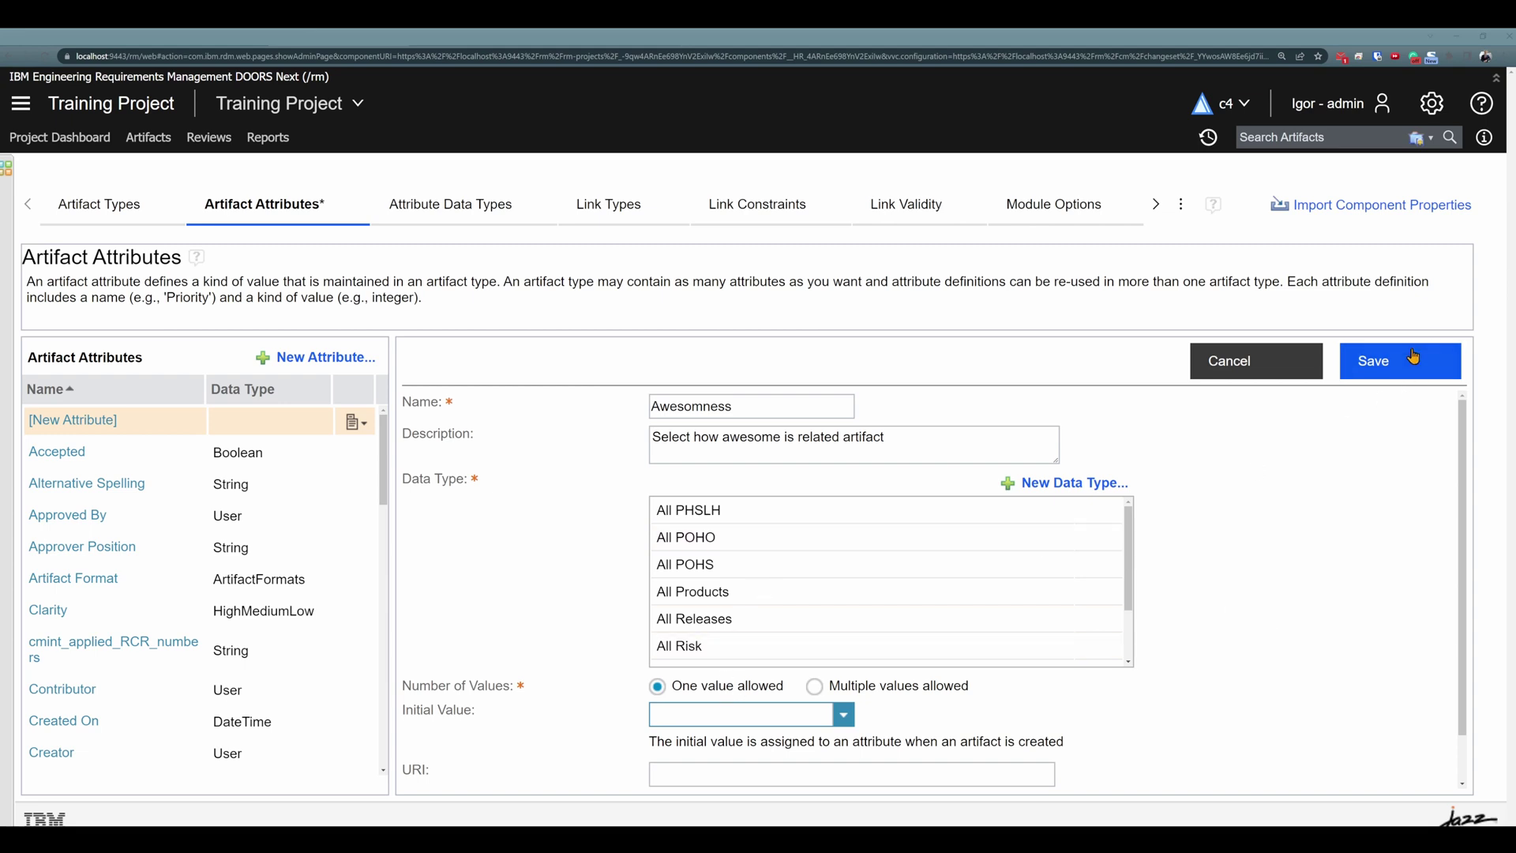
pyautogui.click(1380, 363)
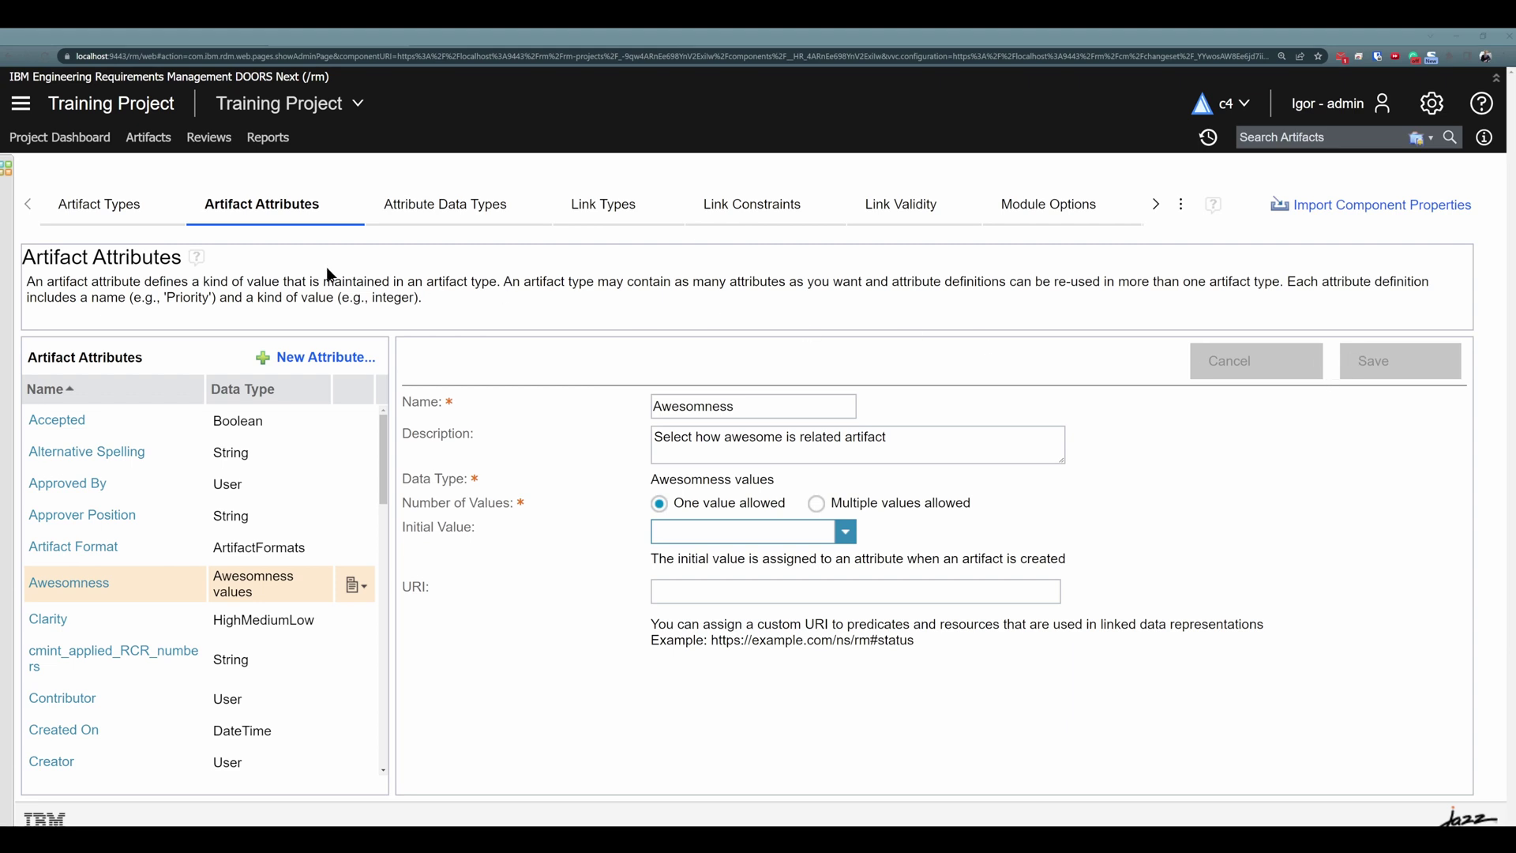
# Add the Awesomness attribute to the Stakeholder Requirement artifact type and save the type
pyautogui.click(88, 203)
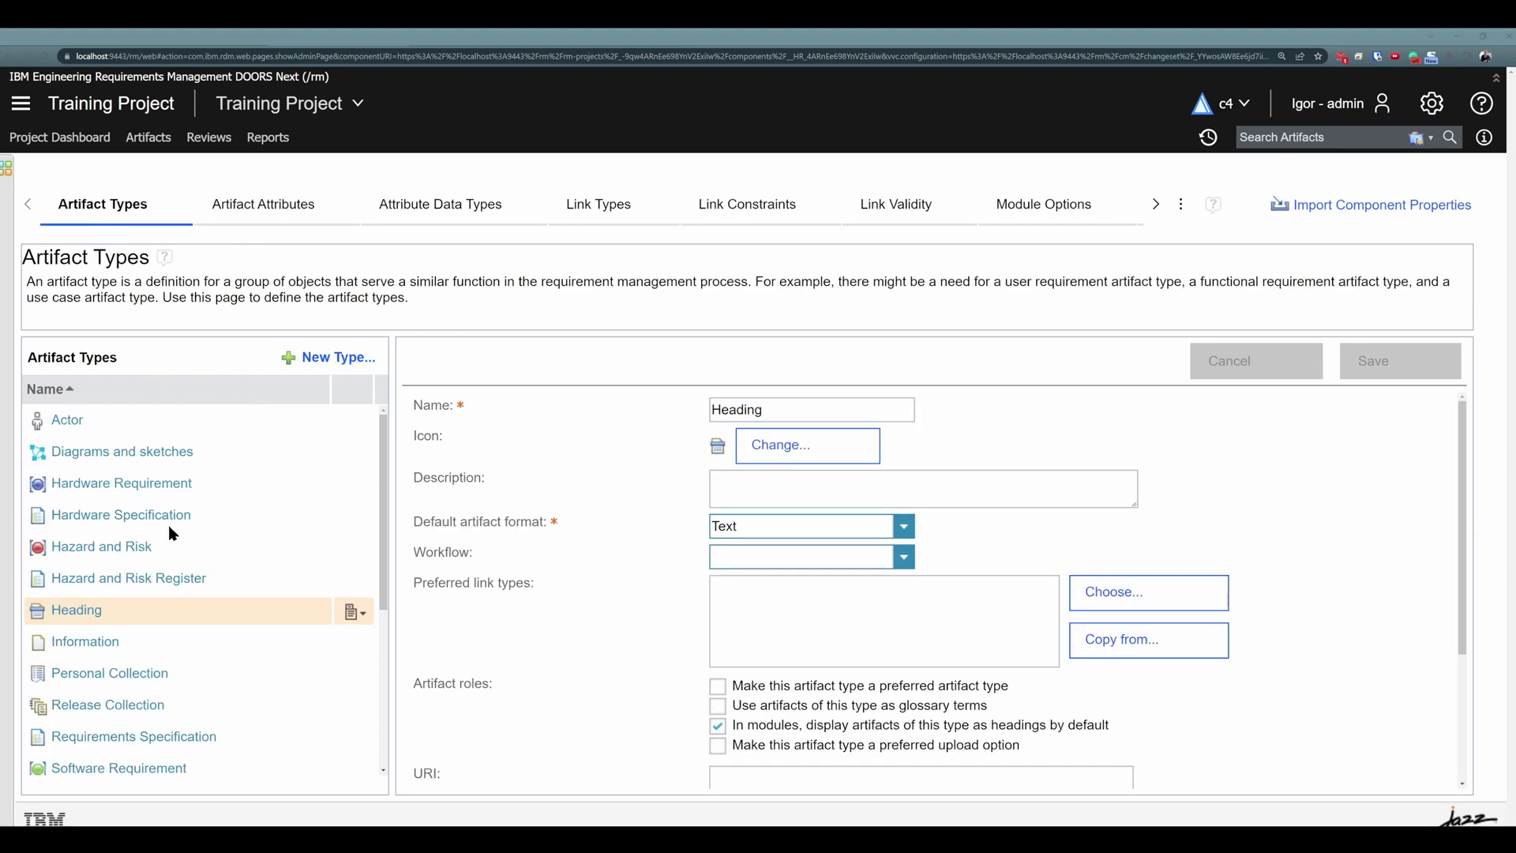
pyautogui.scroll(-2, 173, 535)
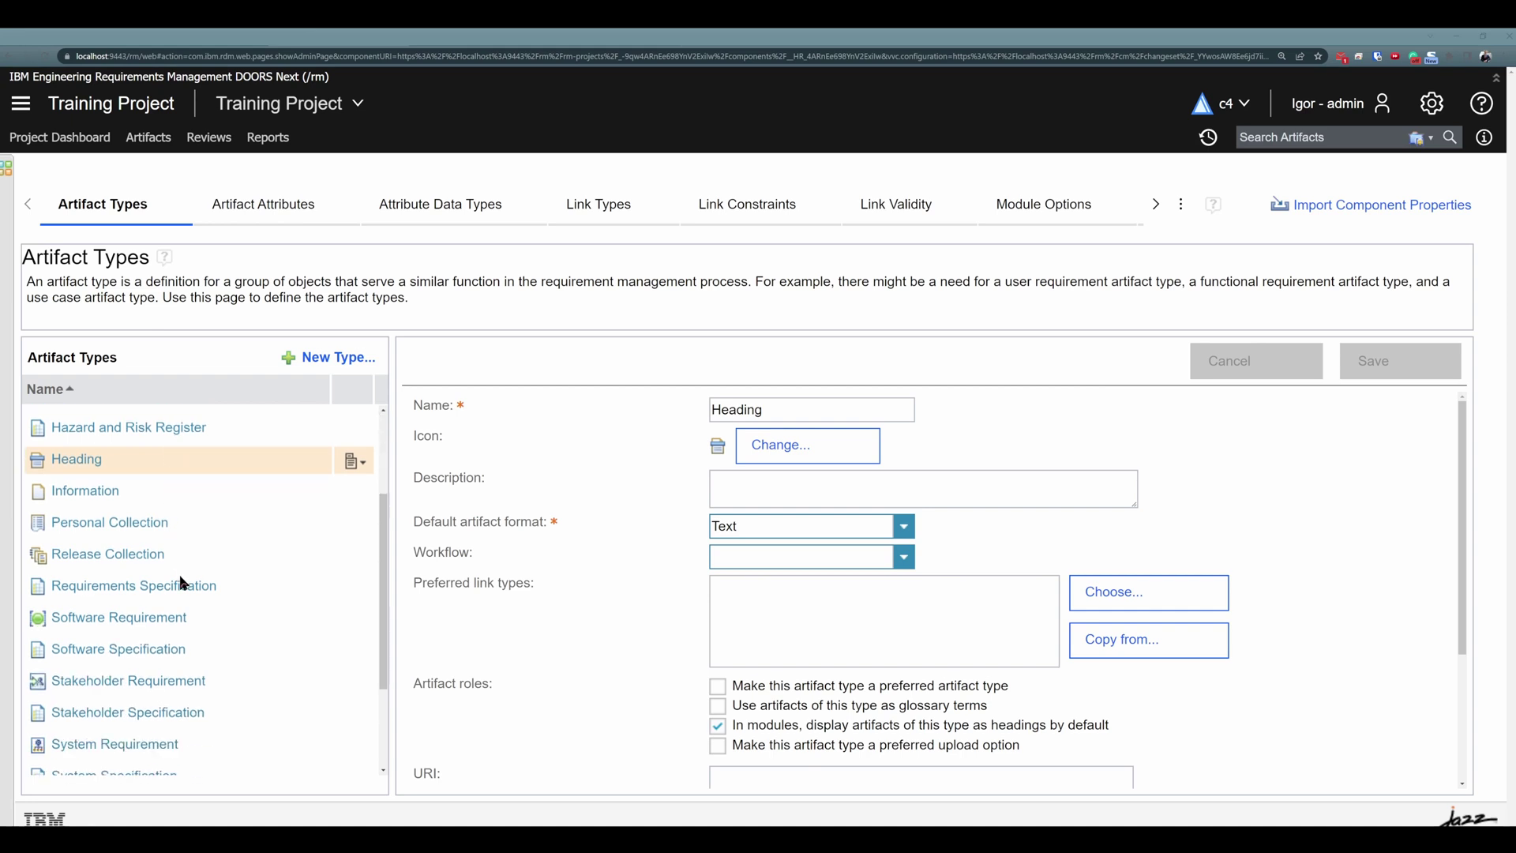
pyautogui.click(76, 684)
pyautogui.scroll(-2, 751, 675)
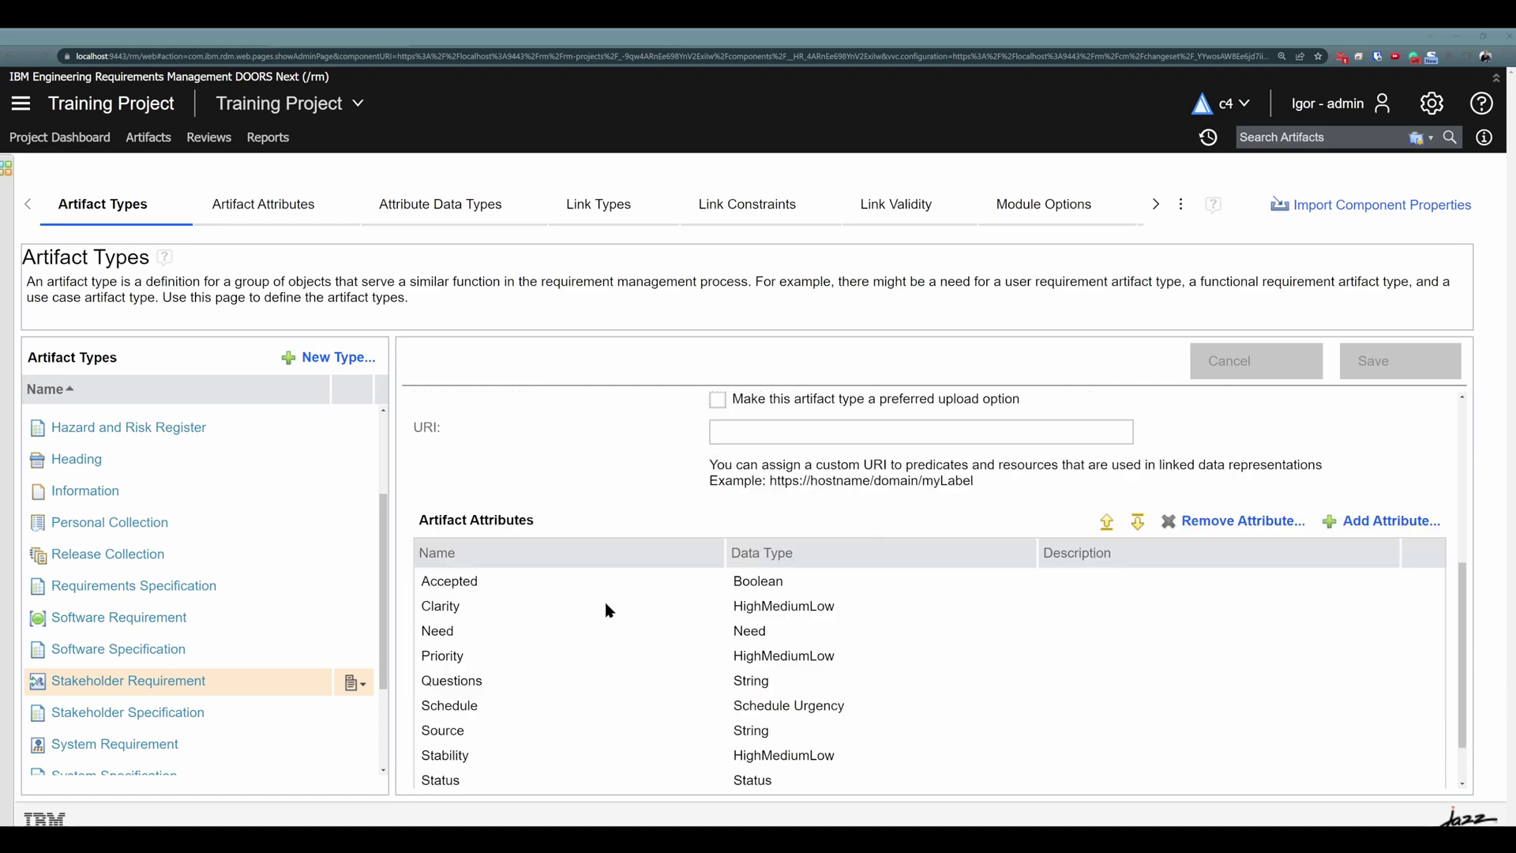
pyautogui.click(1373, 523)
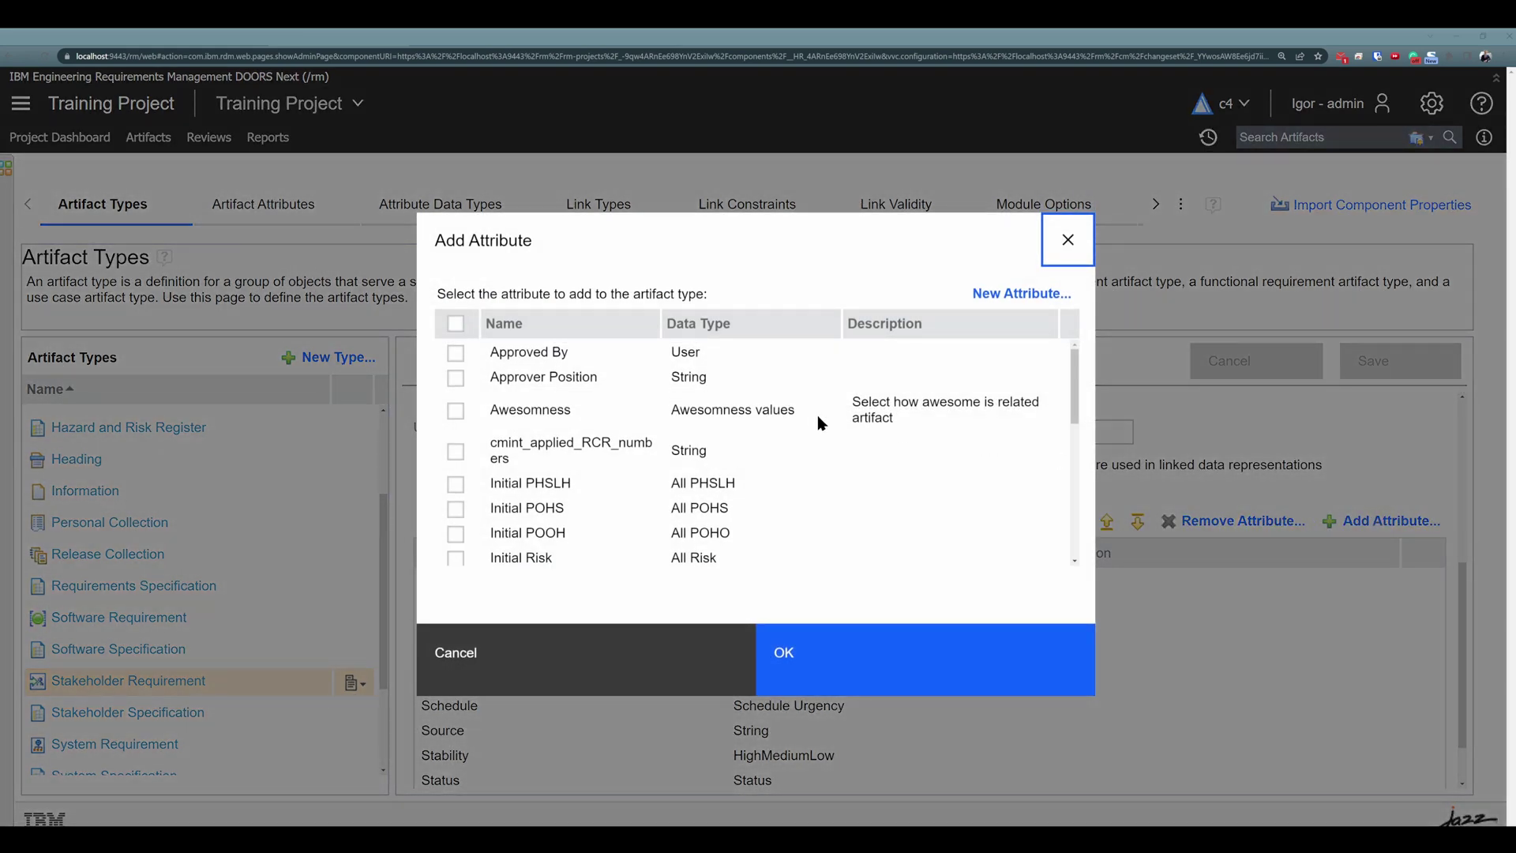
pyautogui.click(455, 411)
pyautogui.rightClick(457, 416)
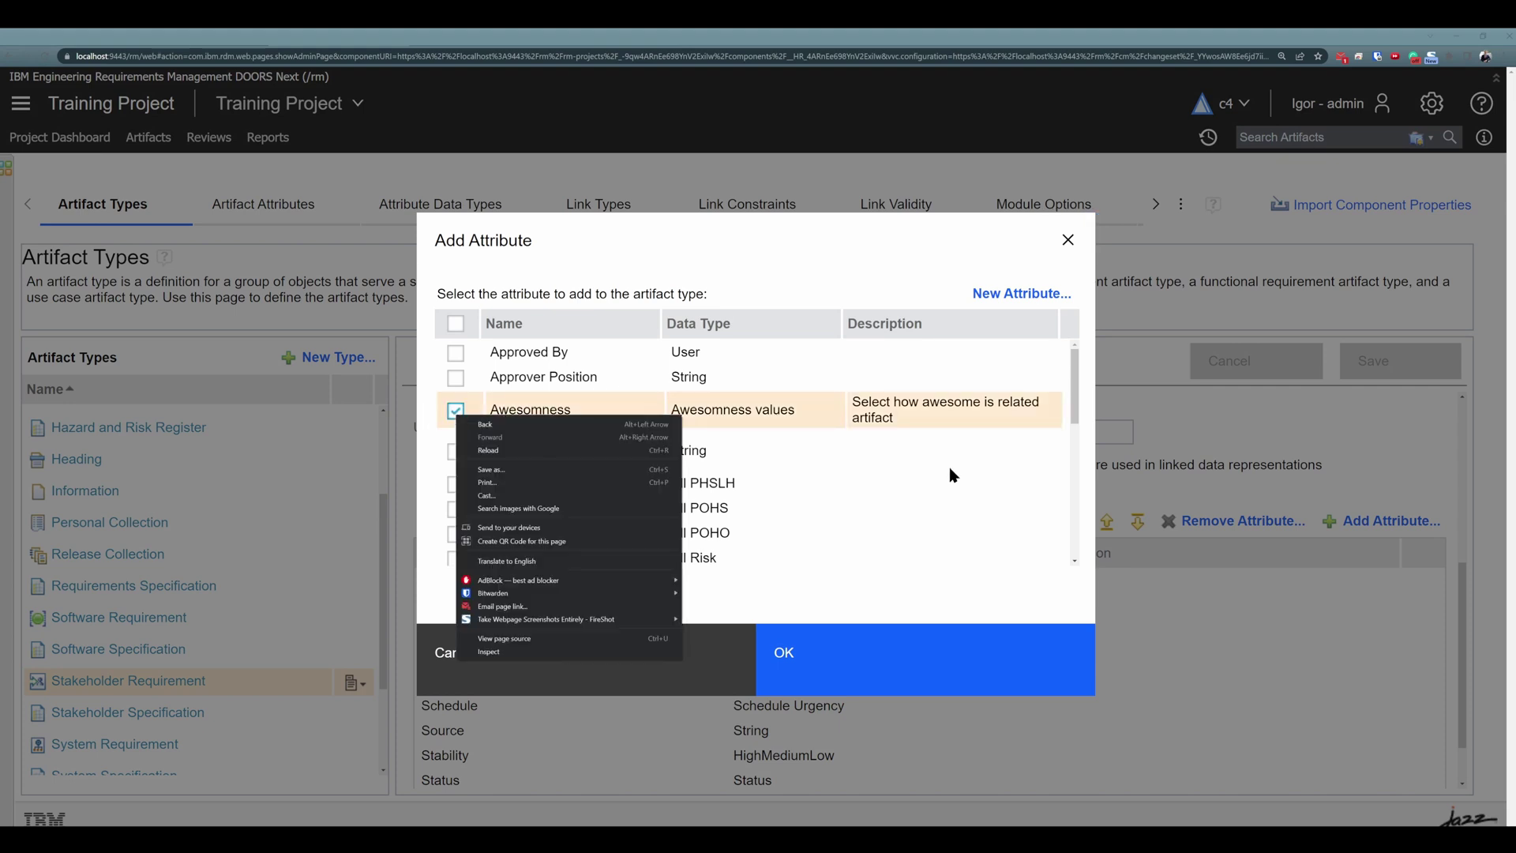
pyautogui.click(883, 581)
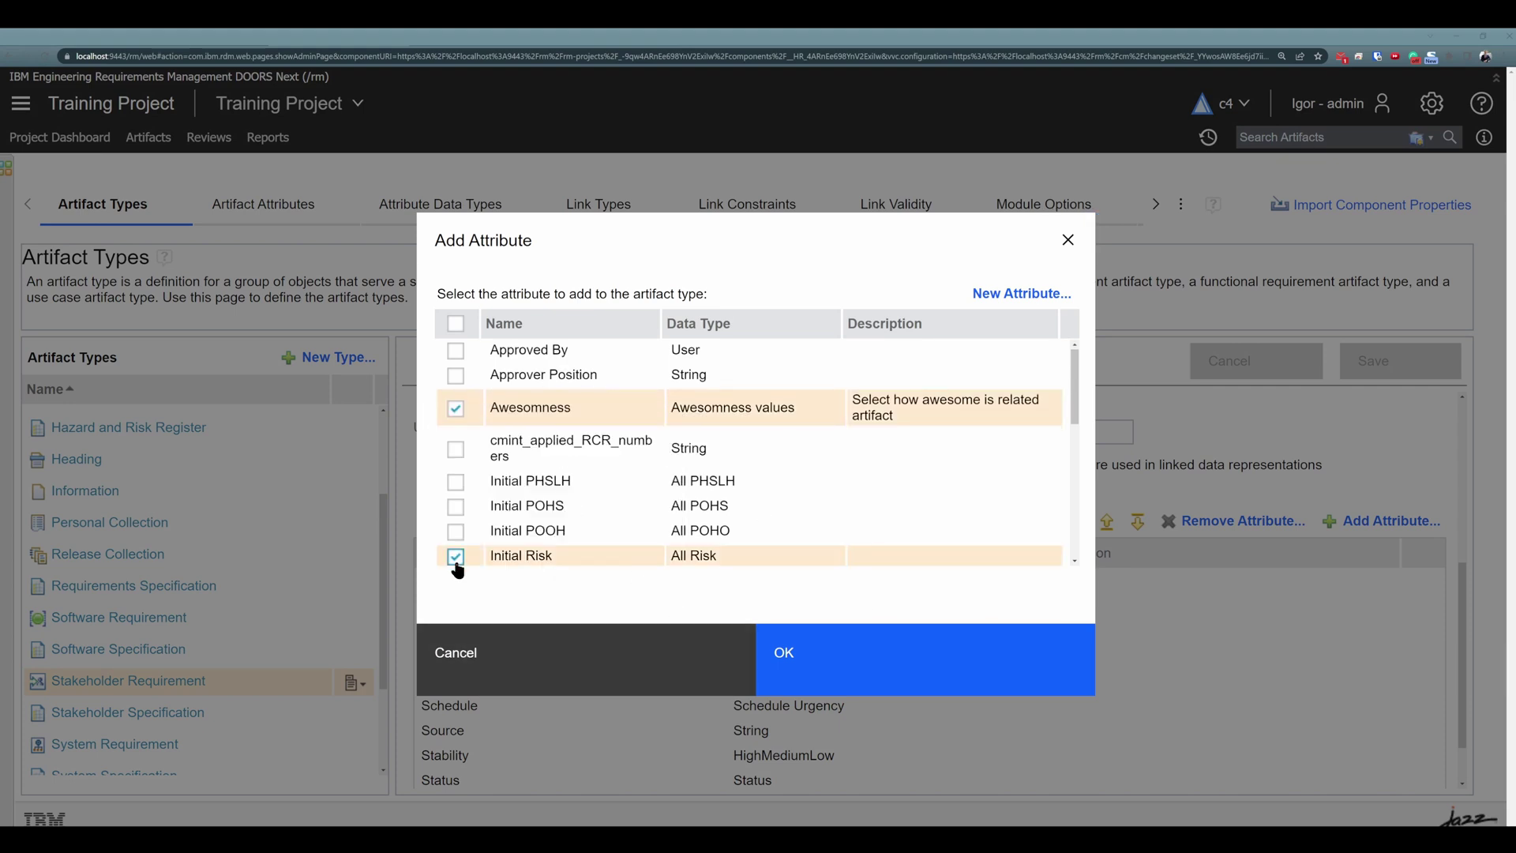
pyautogui.click(790, 654)
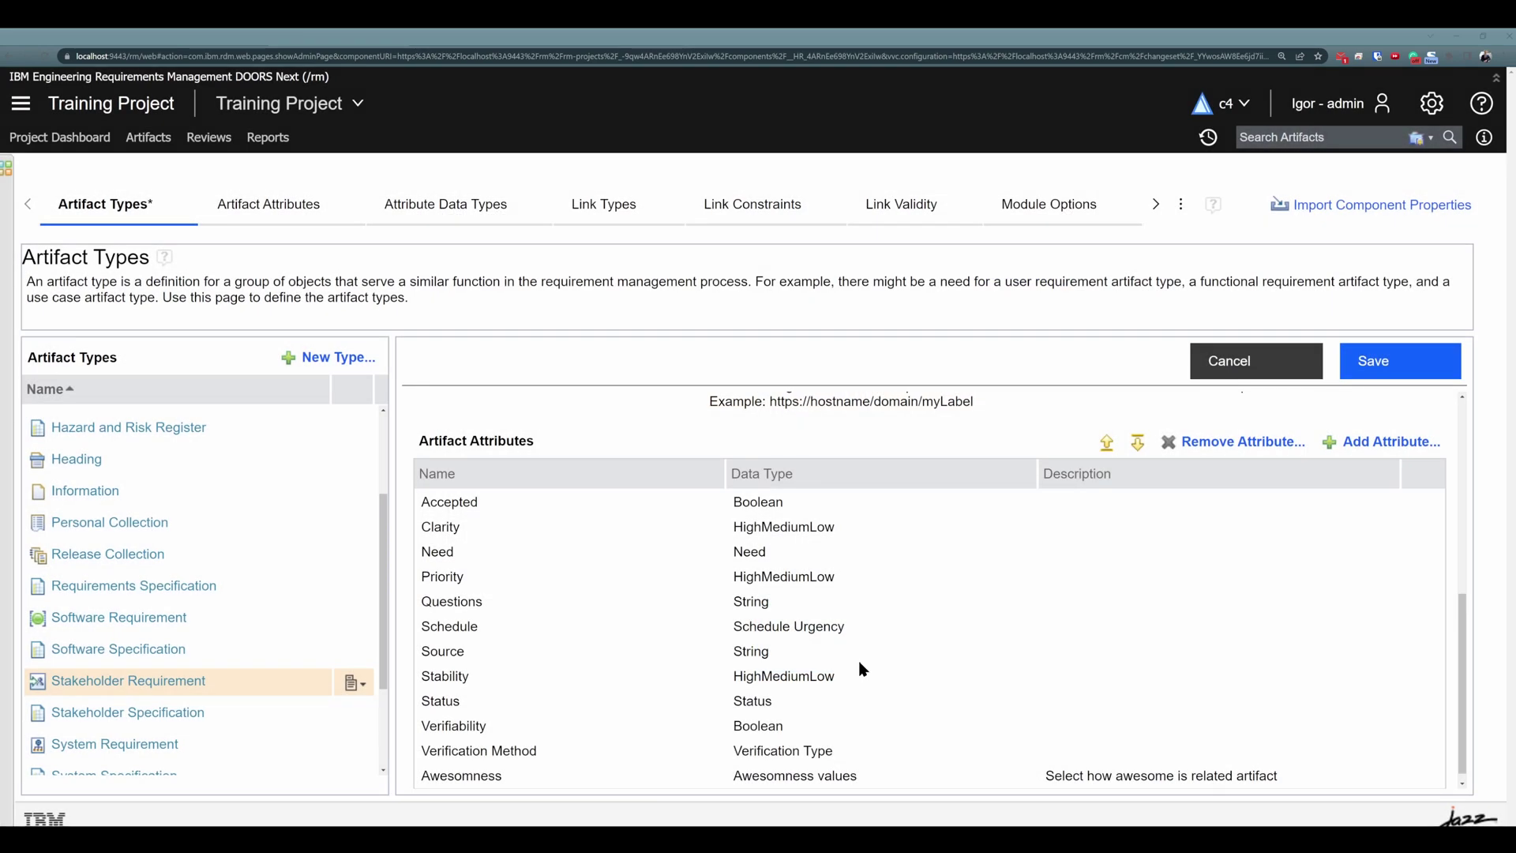
pyautogui.click(1413, 359)
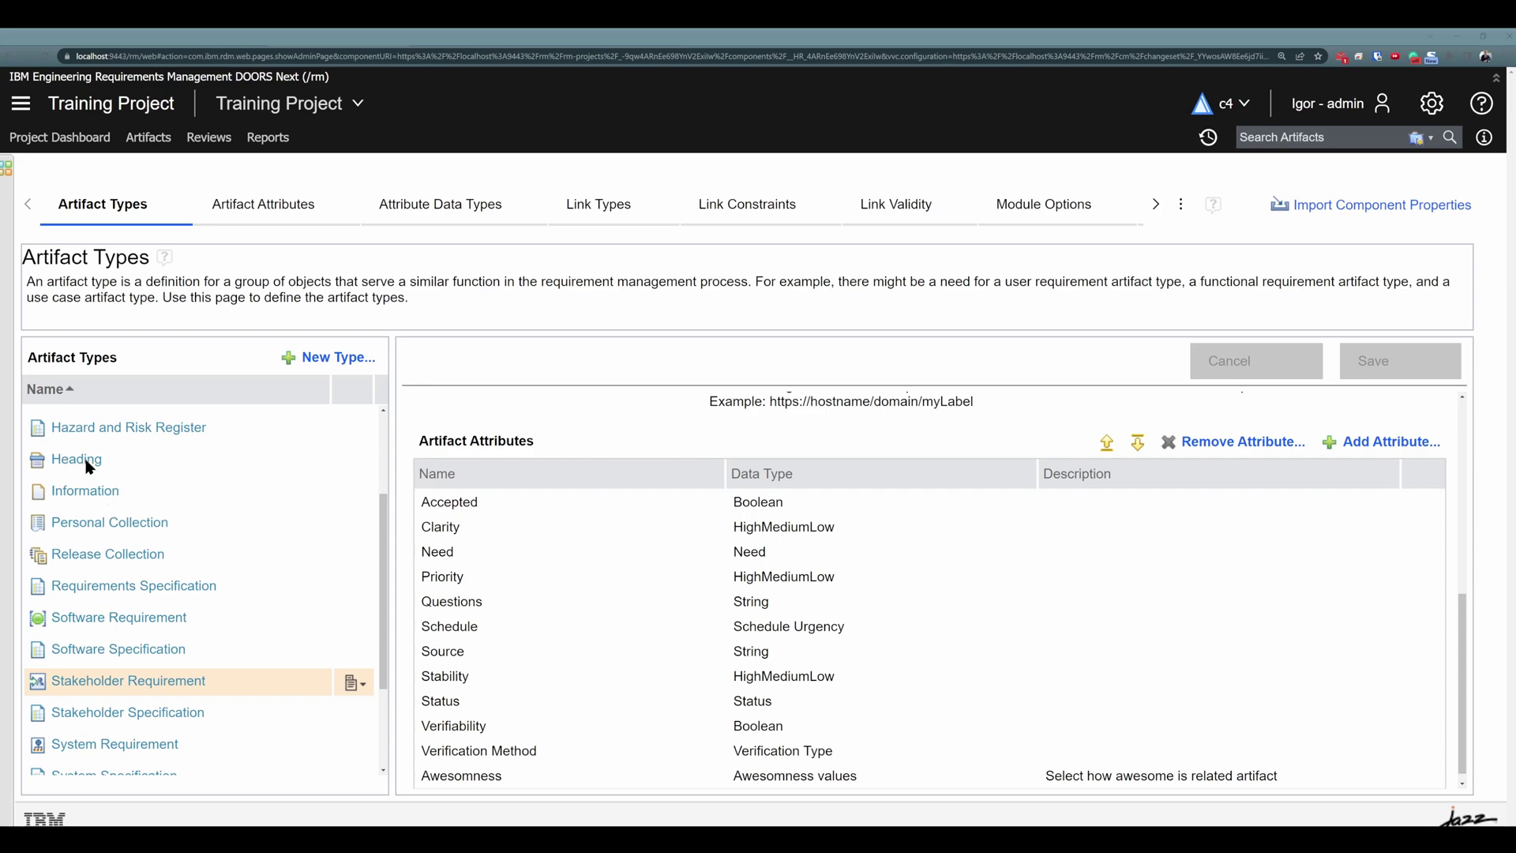
# Add the Awesomness attribute to the Information artifact type and save the type
pyautogui.click(88, 492)
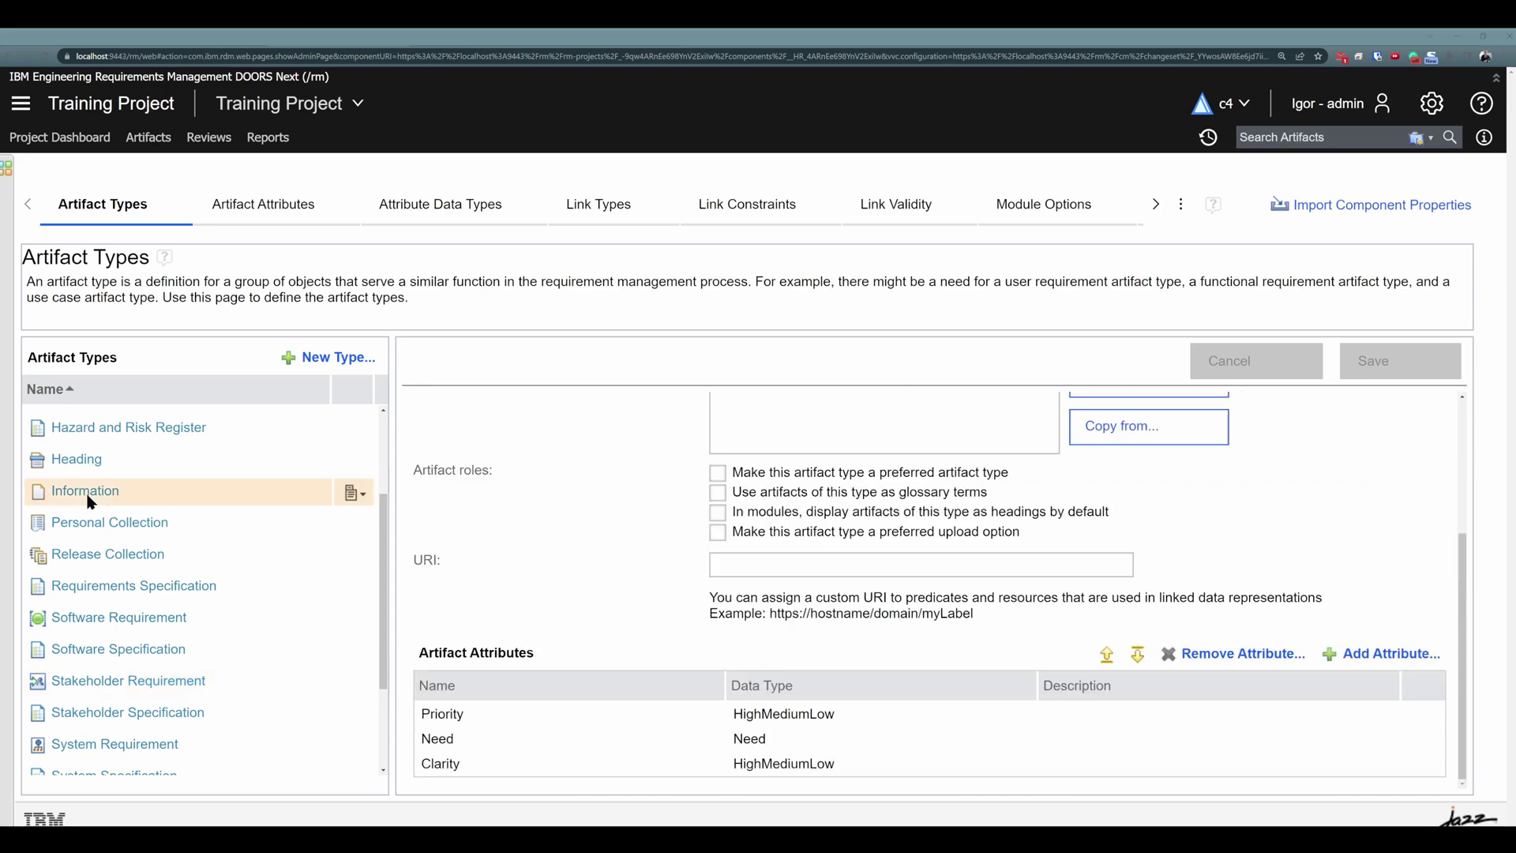
pyautogui.click(1380, 657)
pyautogui.click(456, 436)
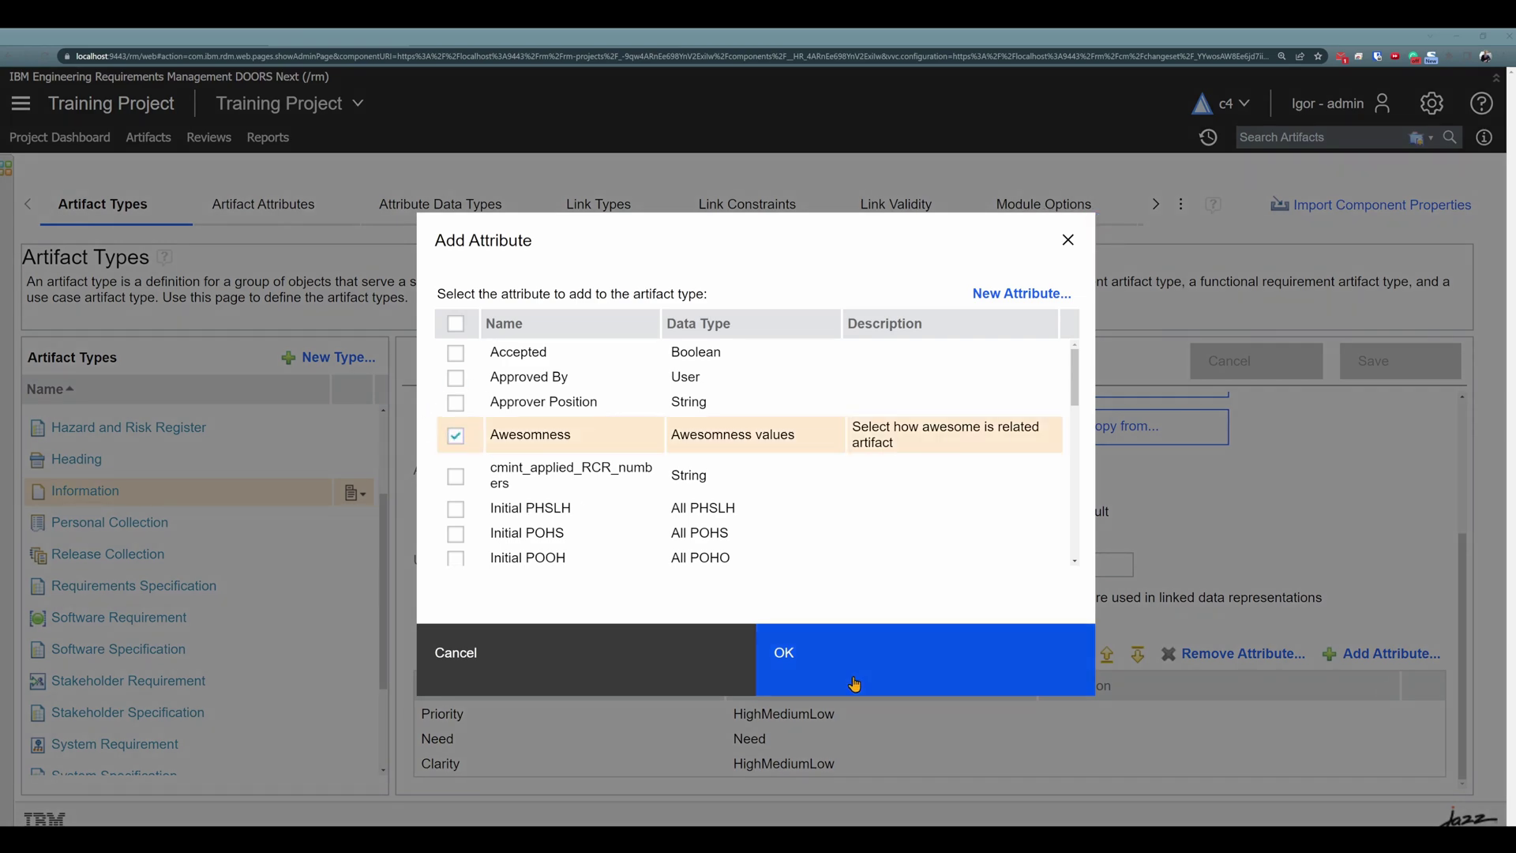
pyautogui.click(856, 684)
pyautogui.click(1386, 361)
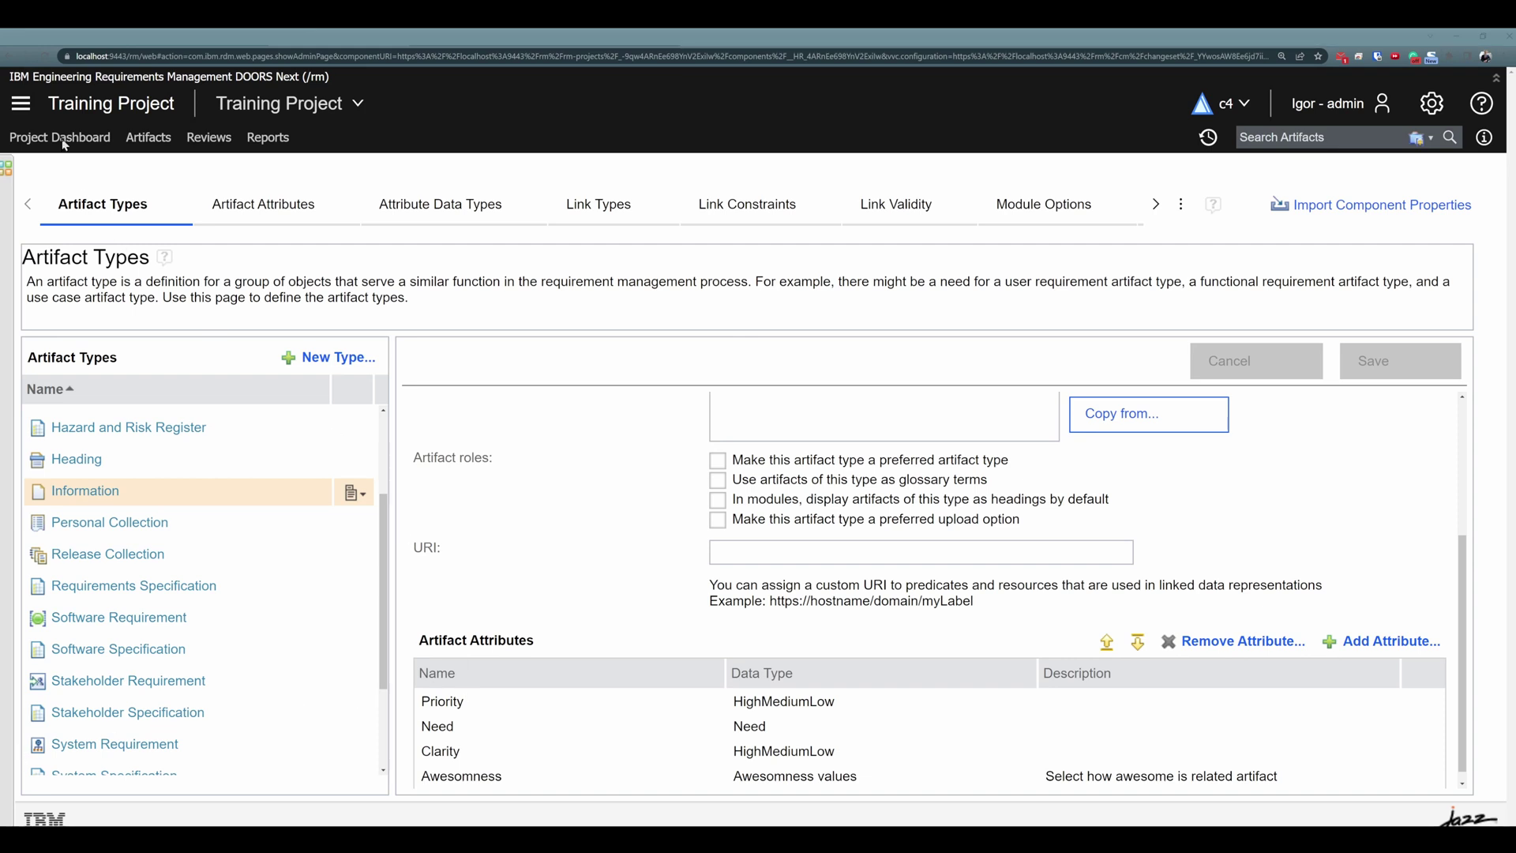
# Return to the AMR Stakeholder Requirements Specification module and add the Awesomness attribute to its columns to show
pyautogui.click(10, 57)
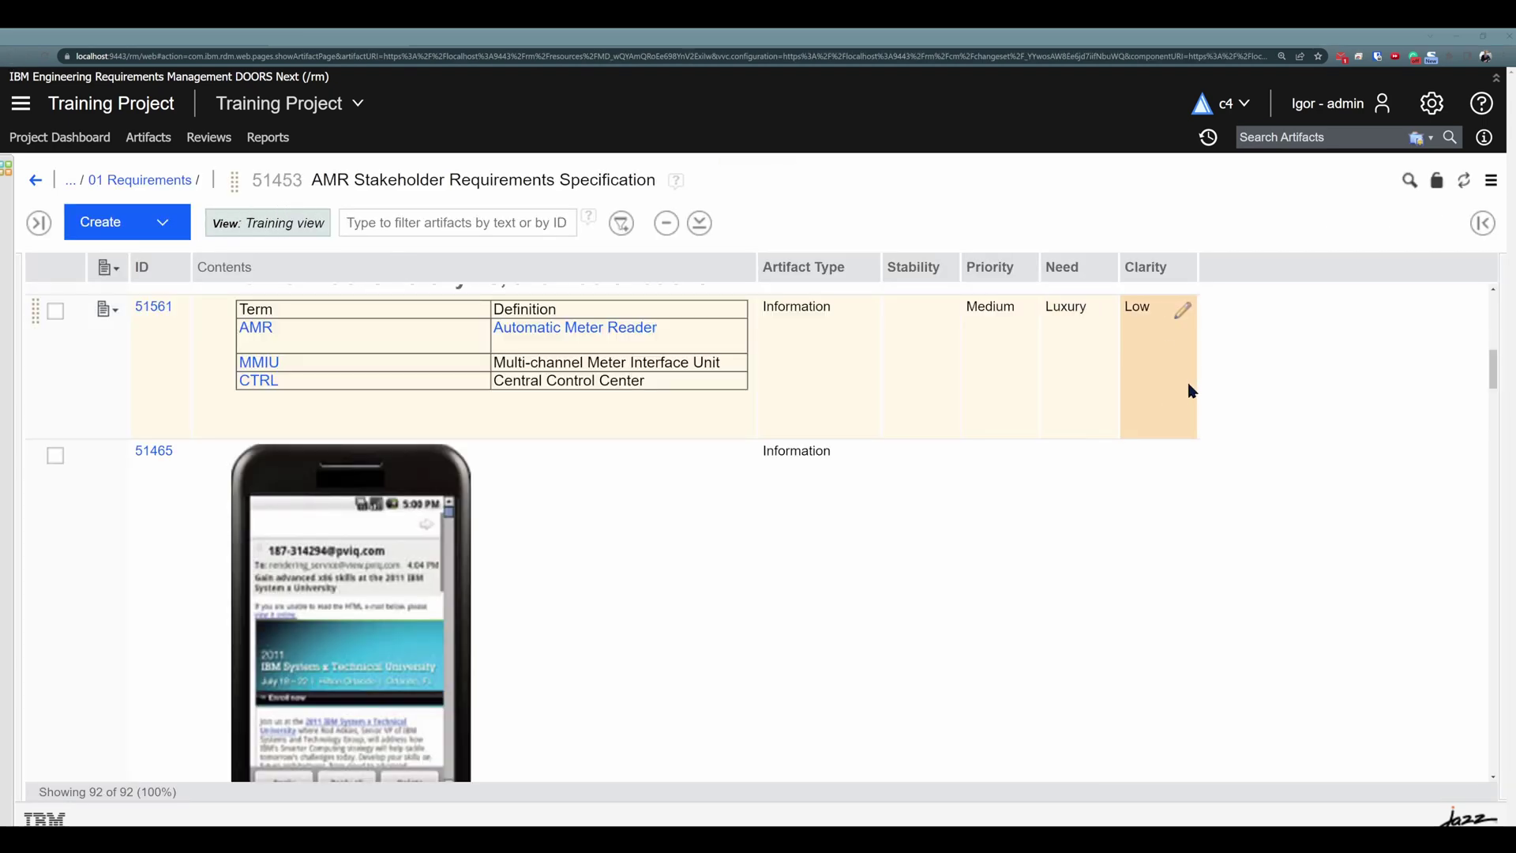
pyautogui.click(1251, 270)
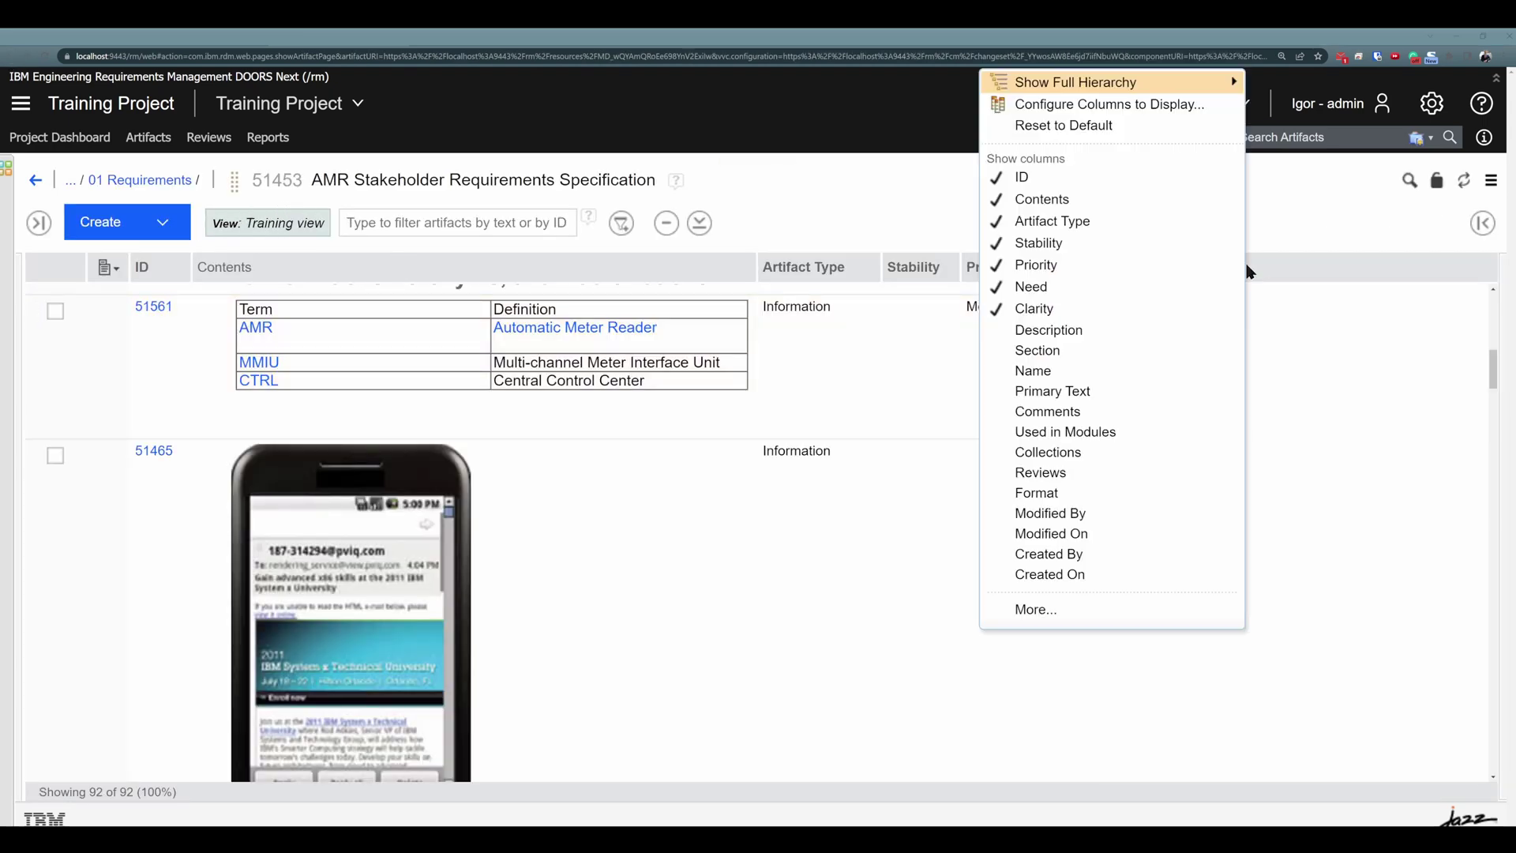
pyautogui.click(1080, 620)
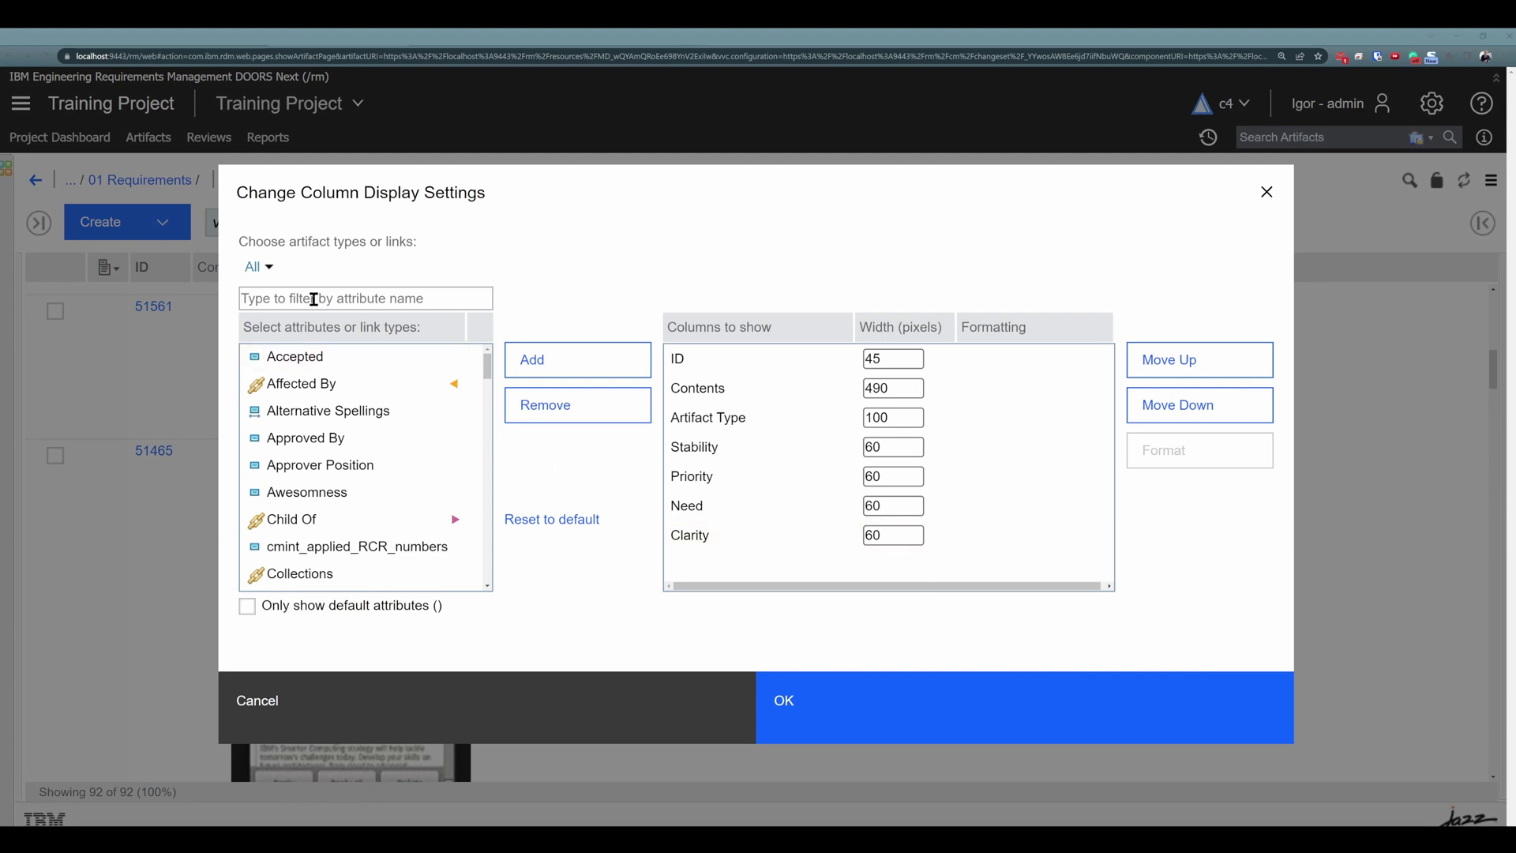
pyautogui.click(327, 498)
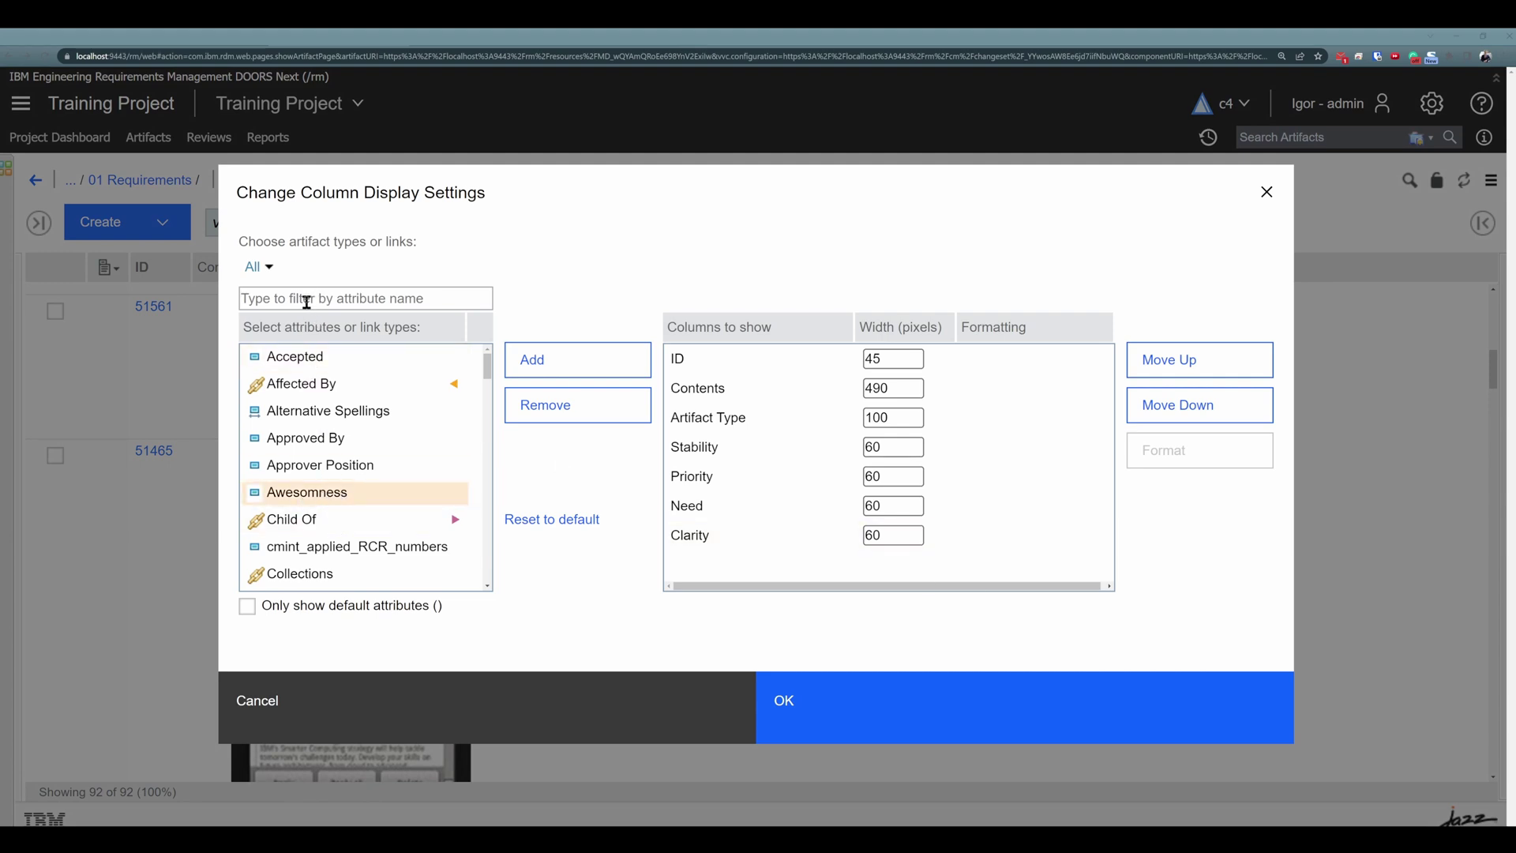
pyautogui.doubleClick(311, 500)
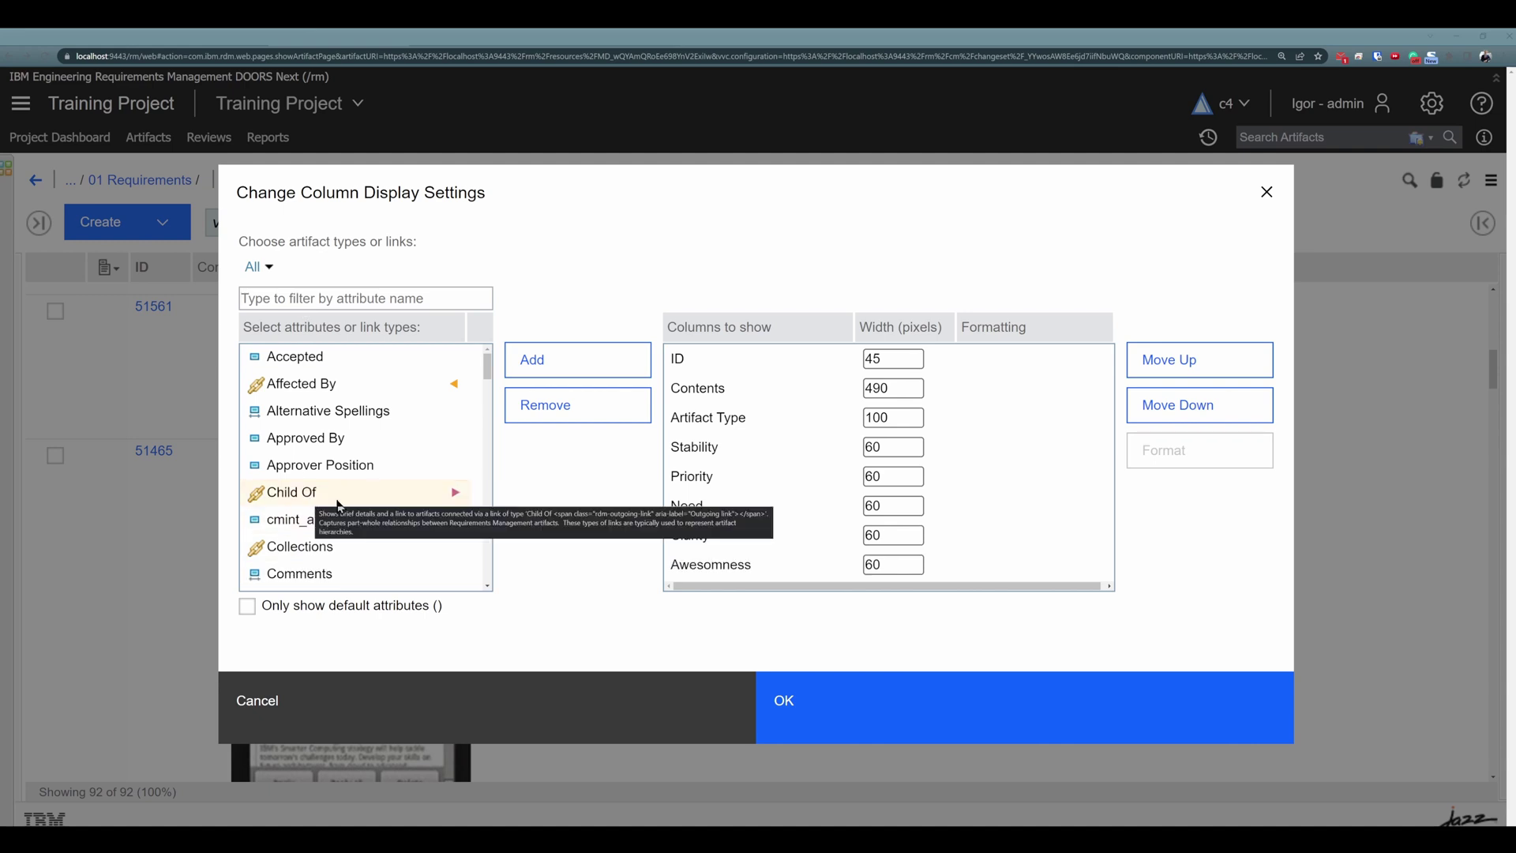
# Place the Awesomness column between Artifact Type and Stability and widen it to fit its full heading
pyautogui.click(772, 555)
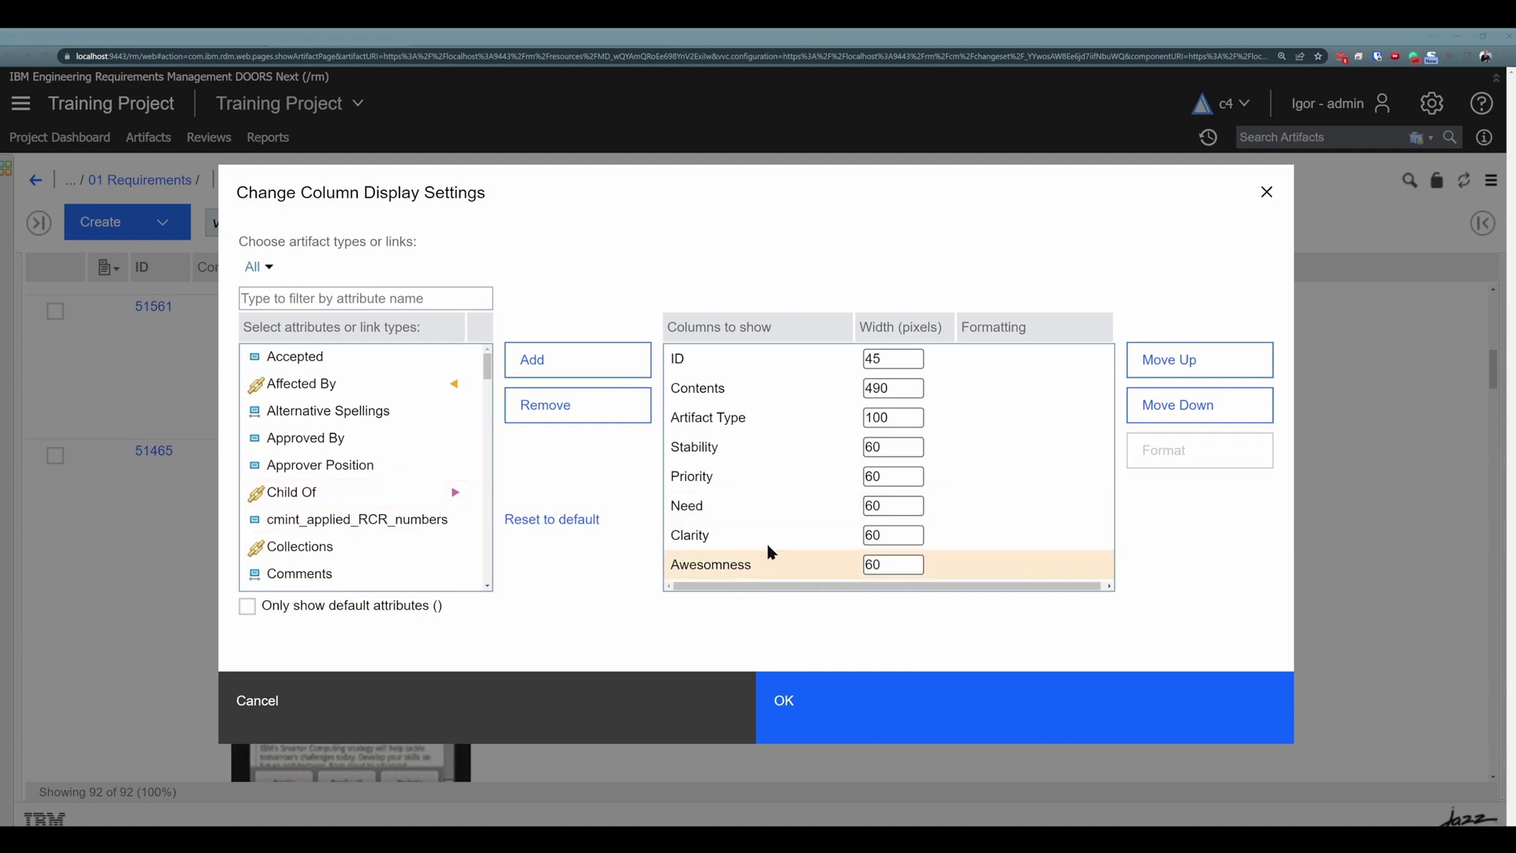
pyautogui.click(1189, 363)
pyautogui.click(1189, 364)
pyautogui.click(1189, 364)
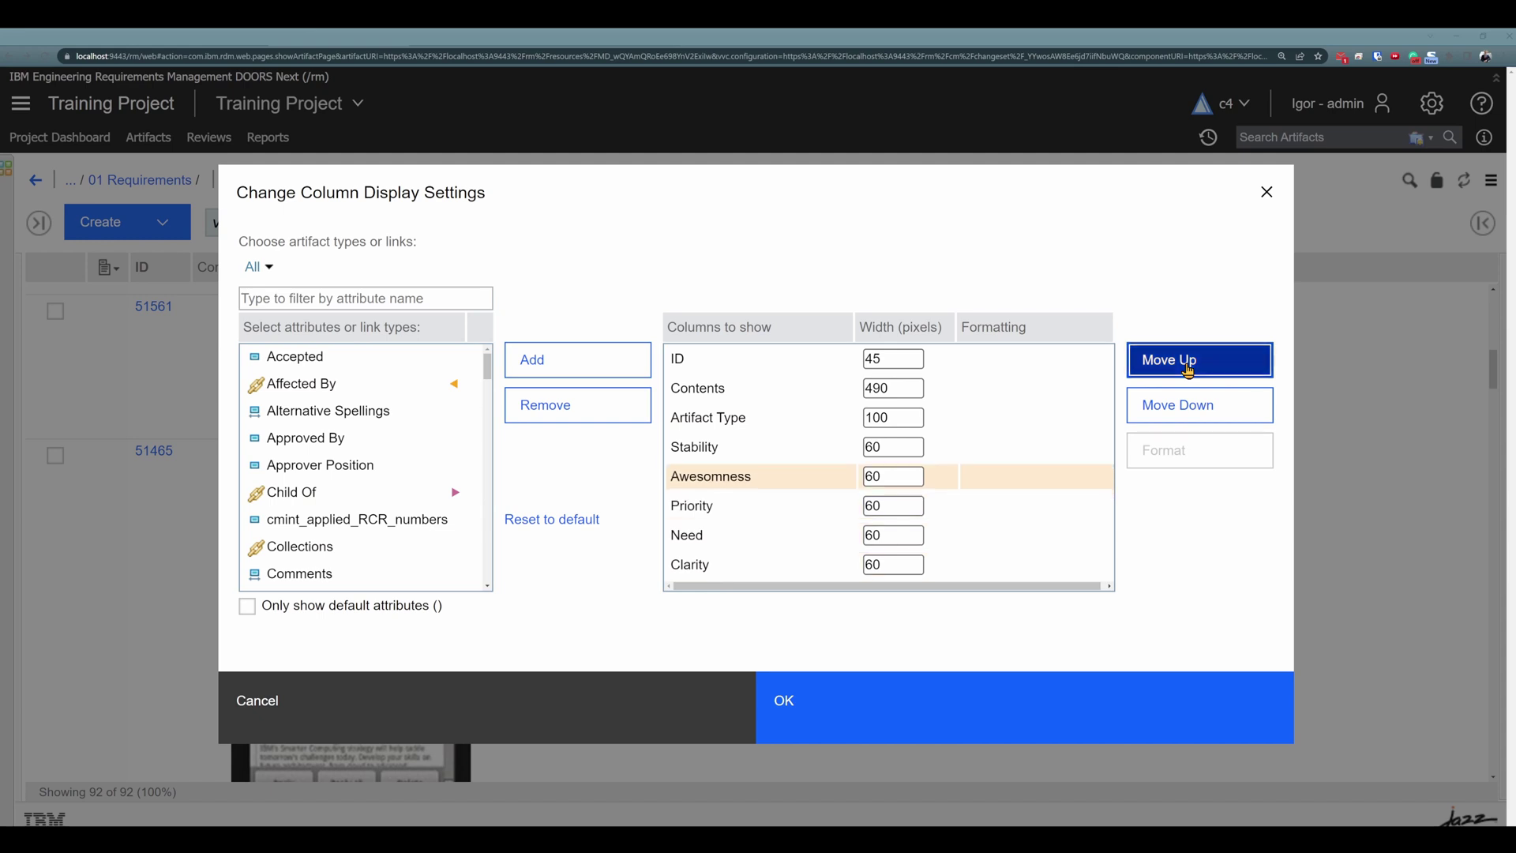
pyautogui.click(1189, 363)
pyautogui.click(820, 717)
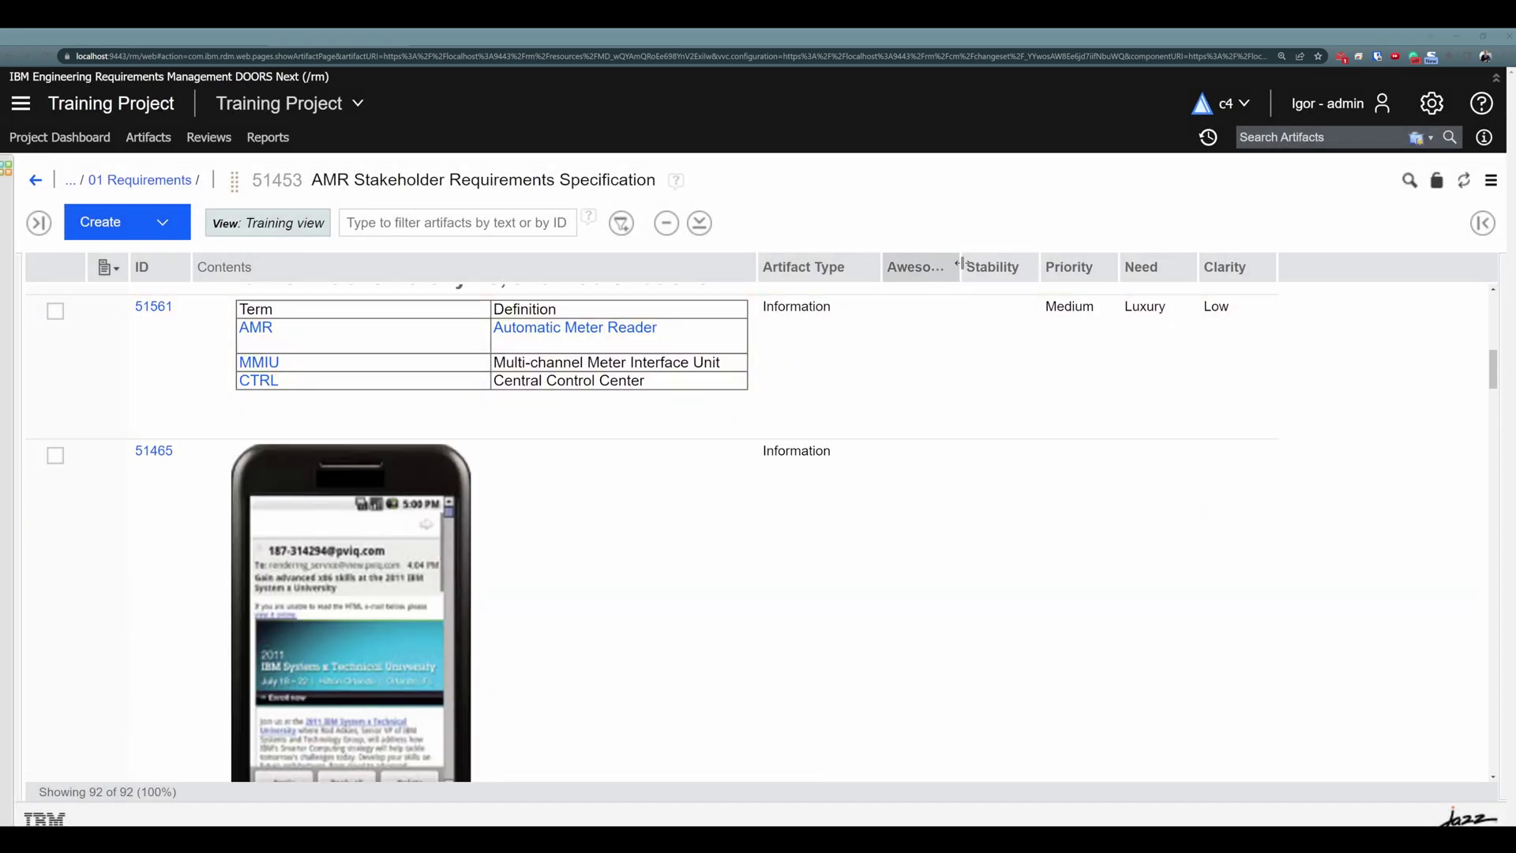
pyautogui.moveTo(958, 267); pyautogui.dragTo(993, 266)
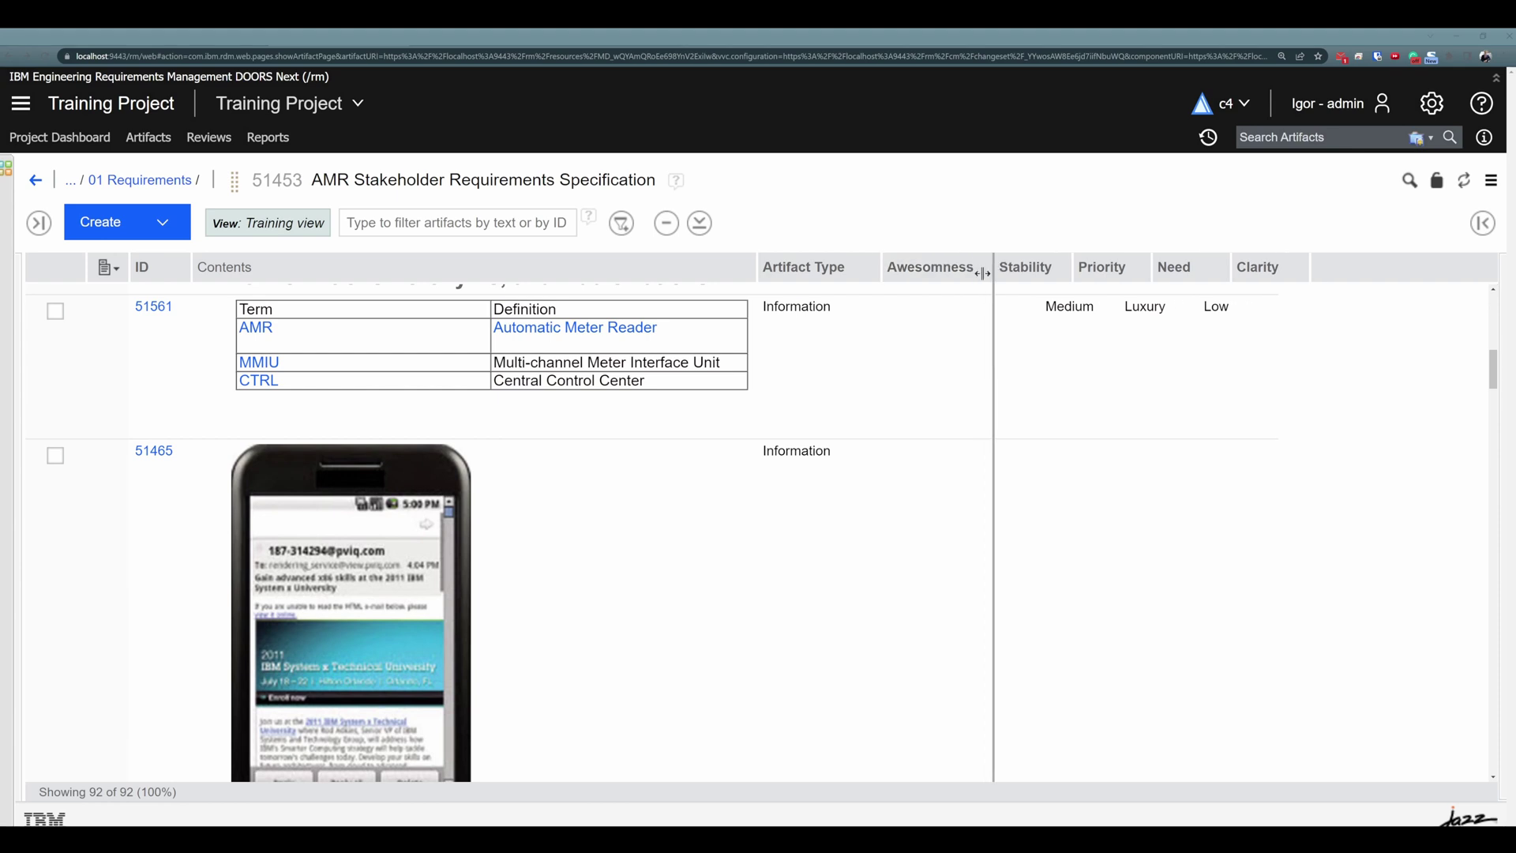
# Set Awesomness to Super Awesome for artifact 51542, the five-year operational life requirement
pyautogui.scroll(-3, 883, 379)
pyautogui.scroll(-5, 888, 399)
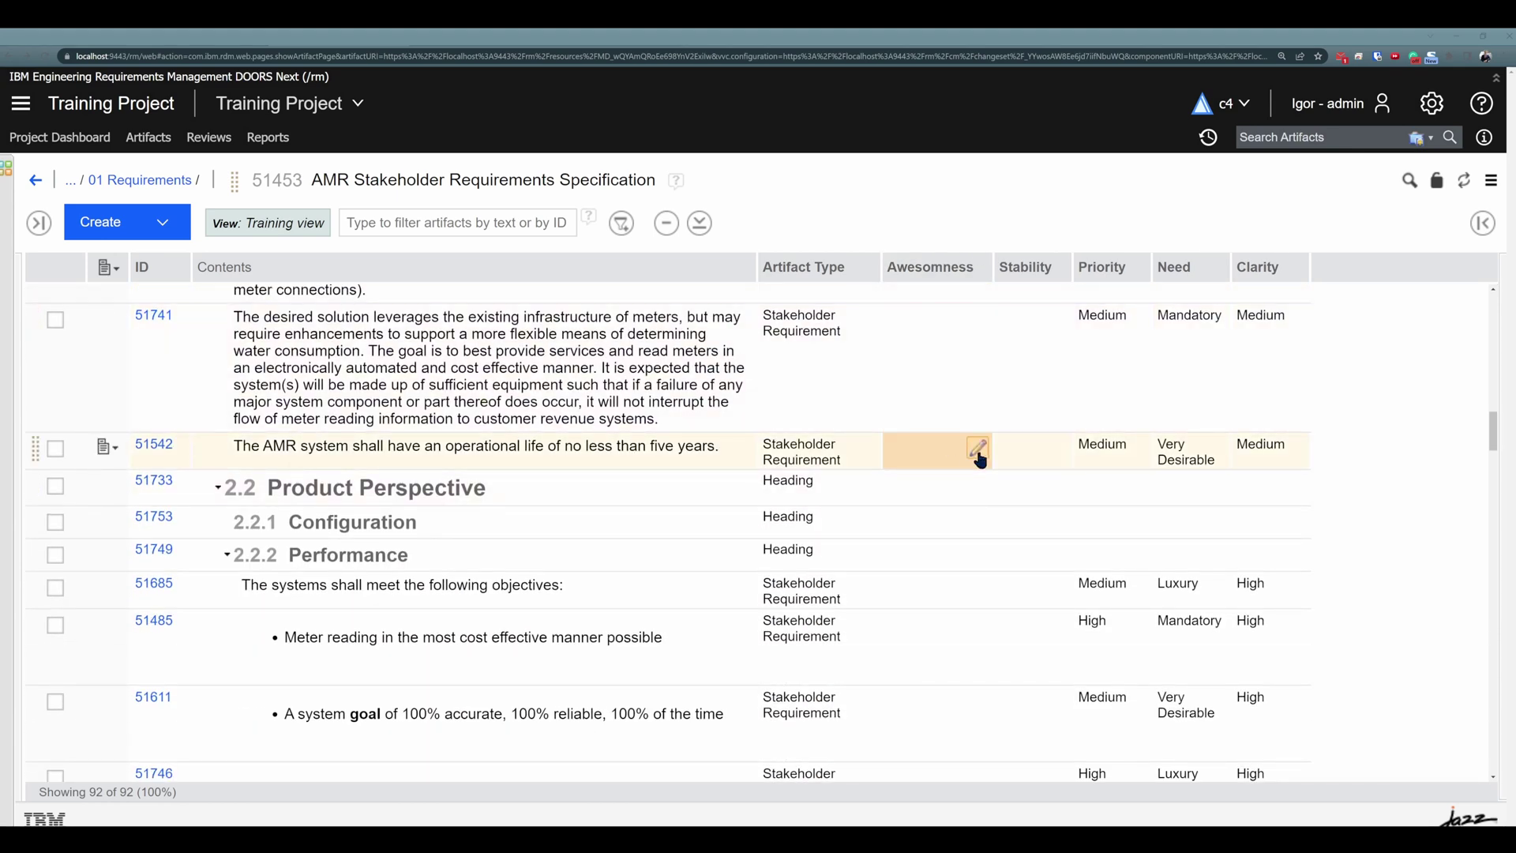
pyautogui.click(979, 452)
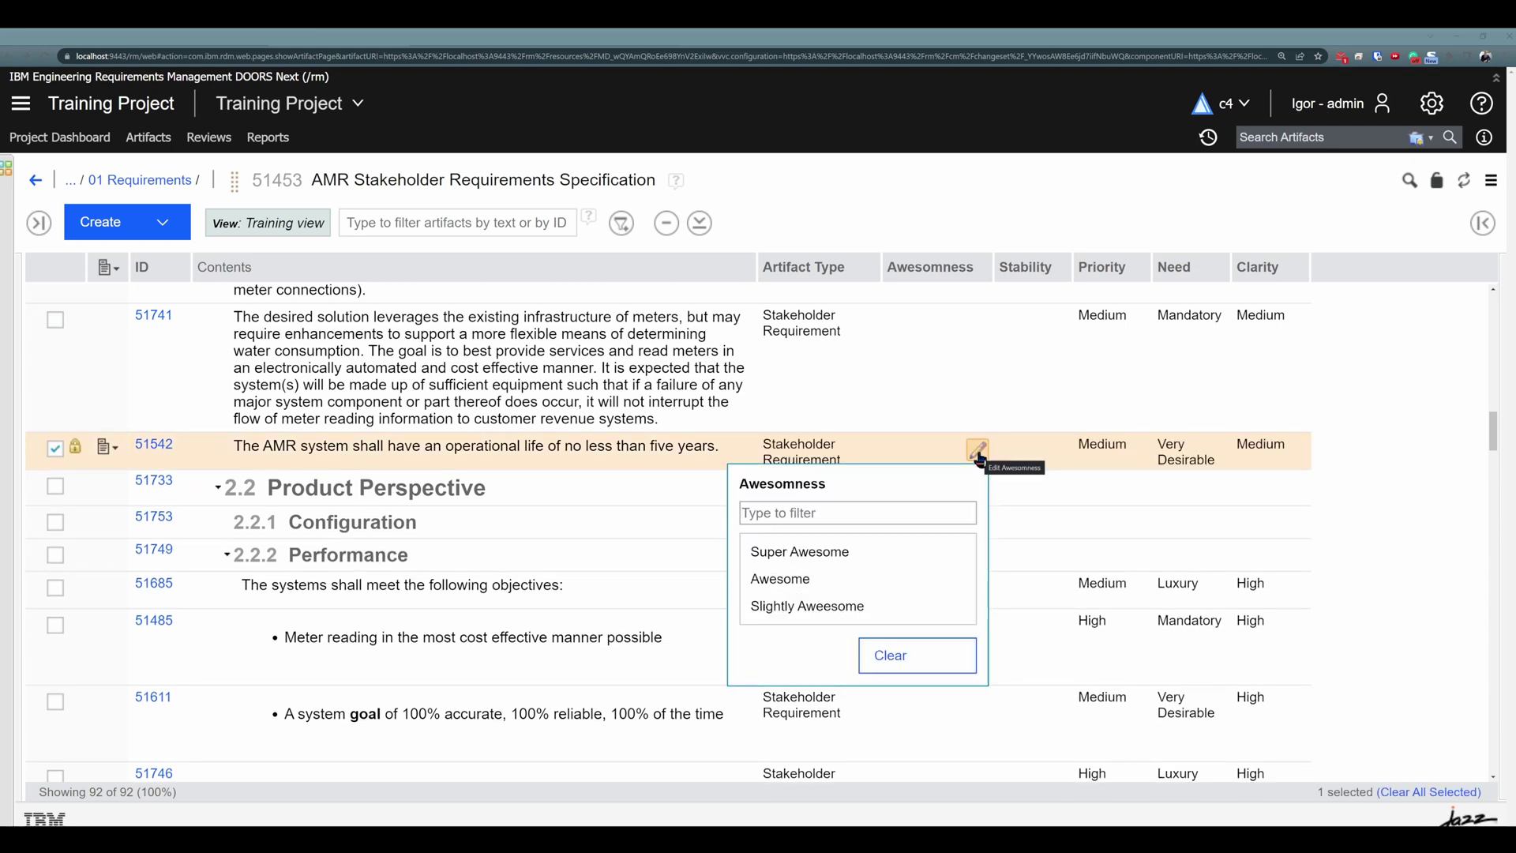
pyautogui.click(862, 553)
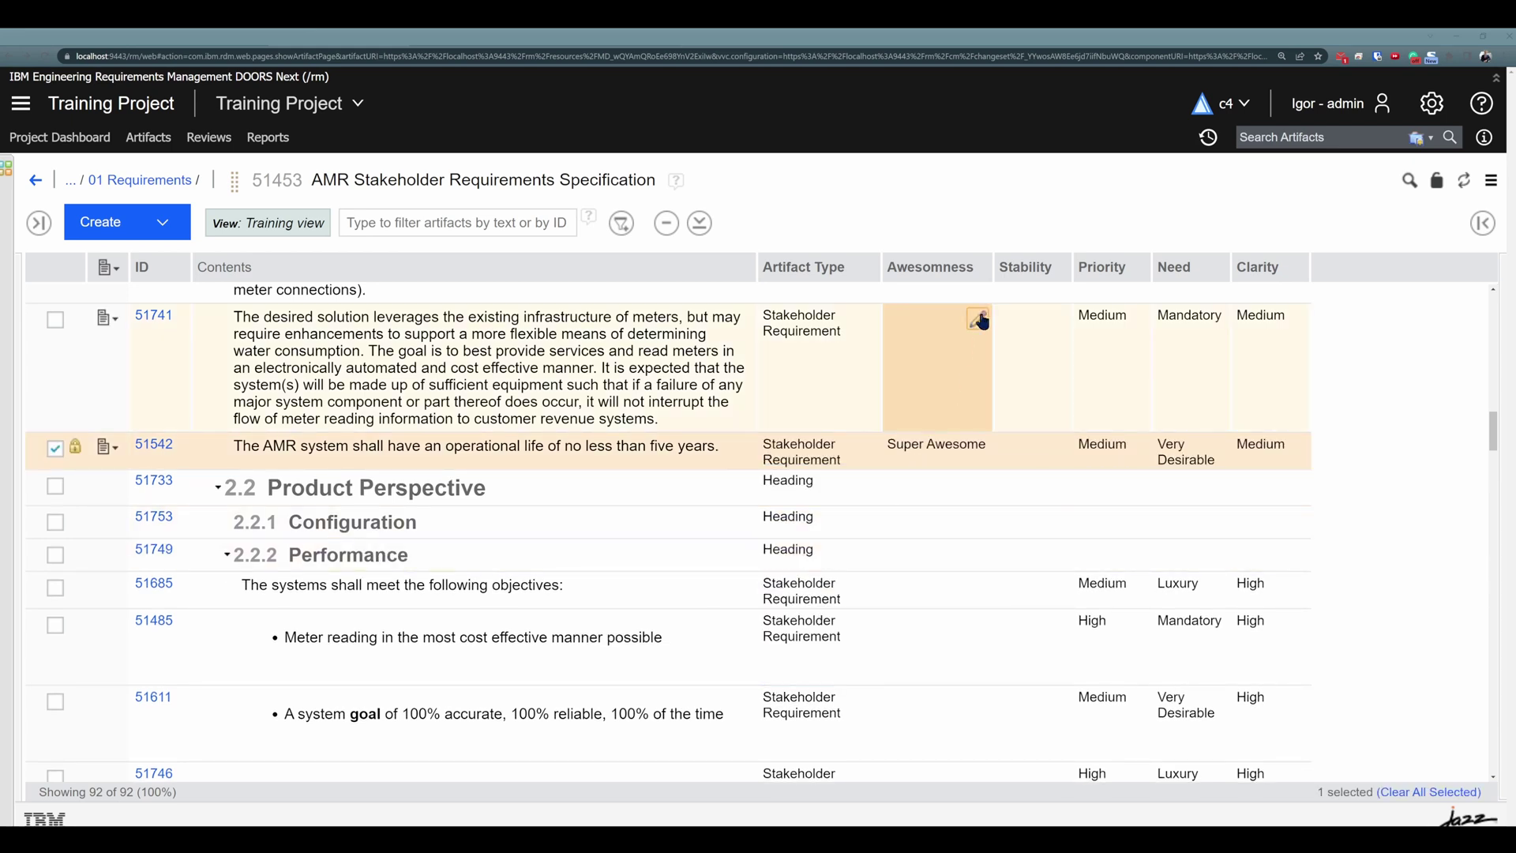
# Set Awesomness to Awesome for artifact 51741 and to Slightly Aweesome for artifact 51485
pyautogui.click(979, 319)
pyautogui.click(815, 454)
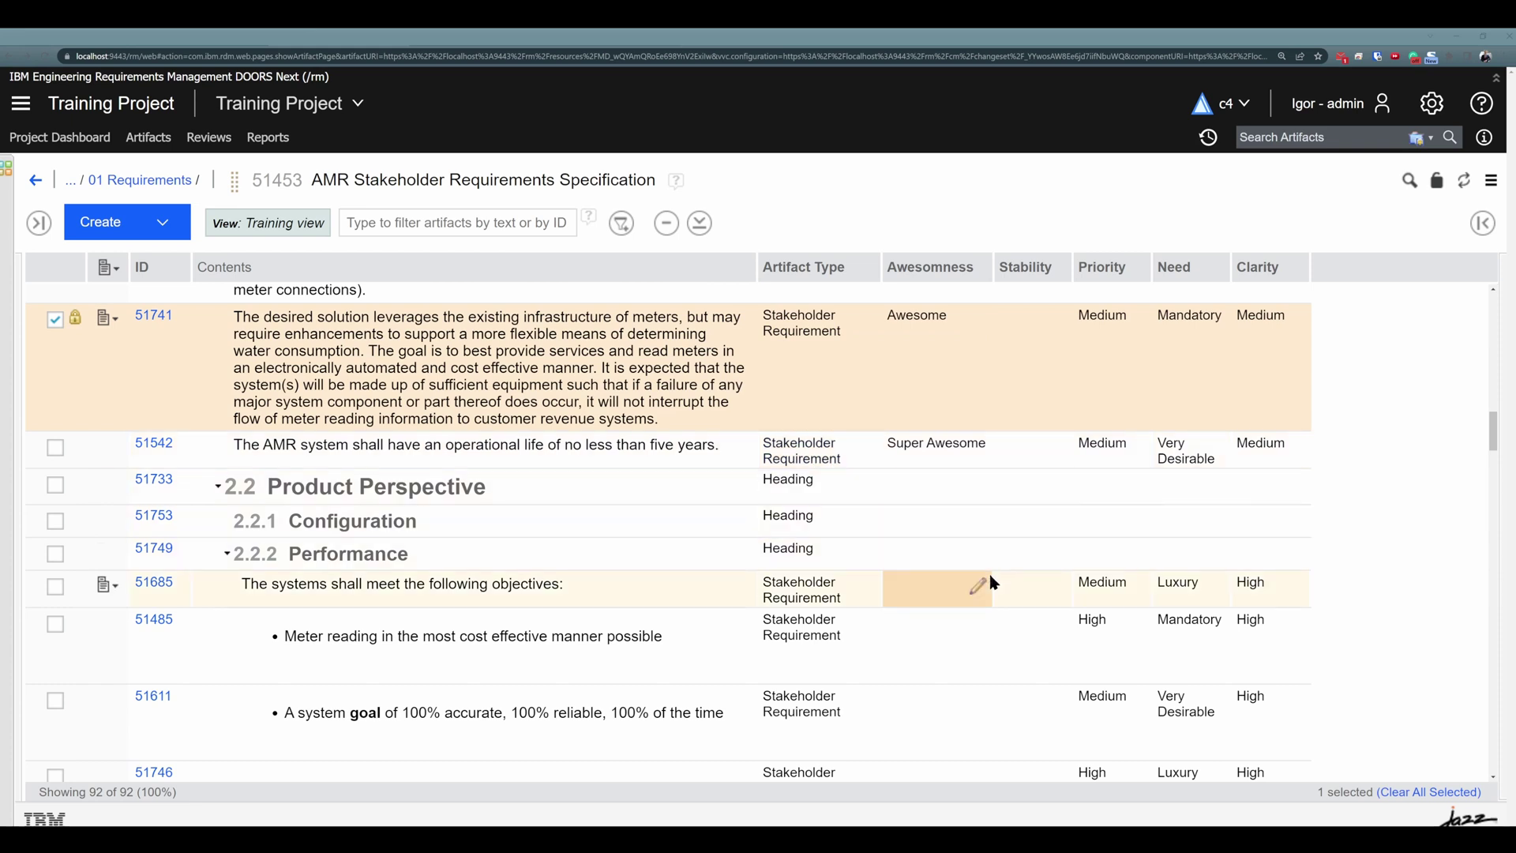
pyautogui.click(977, 628)
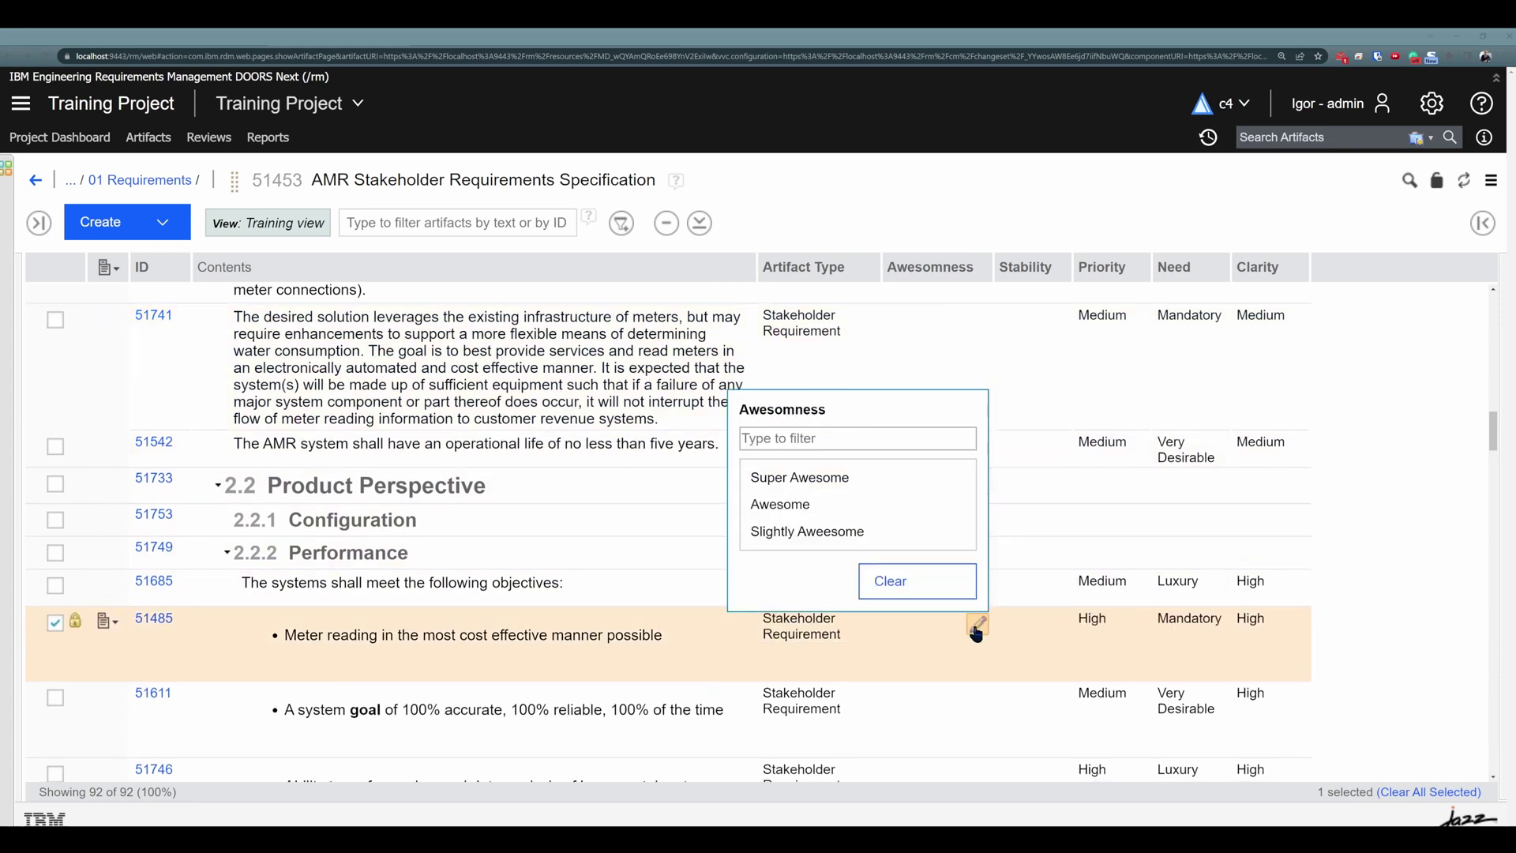
pyautogui.click(838, 539)
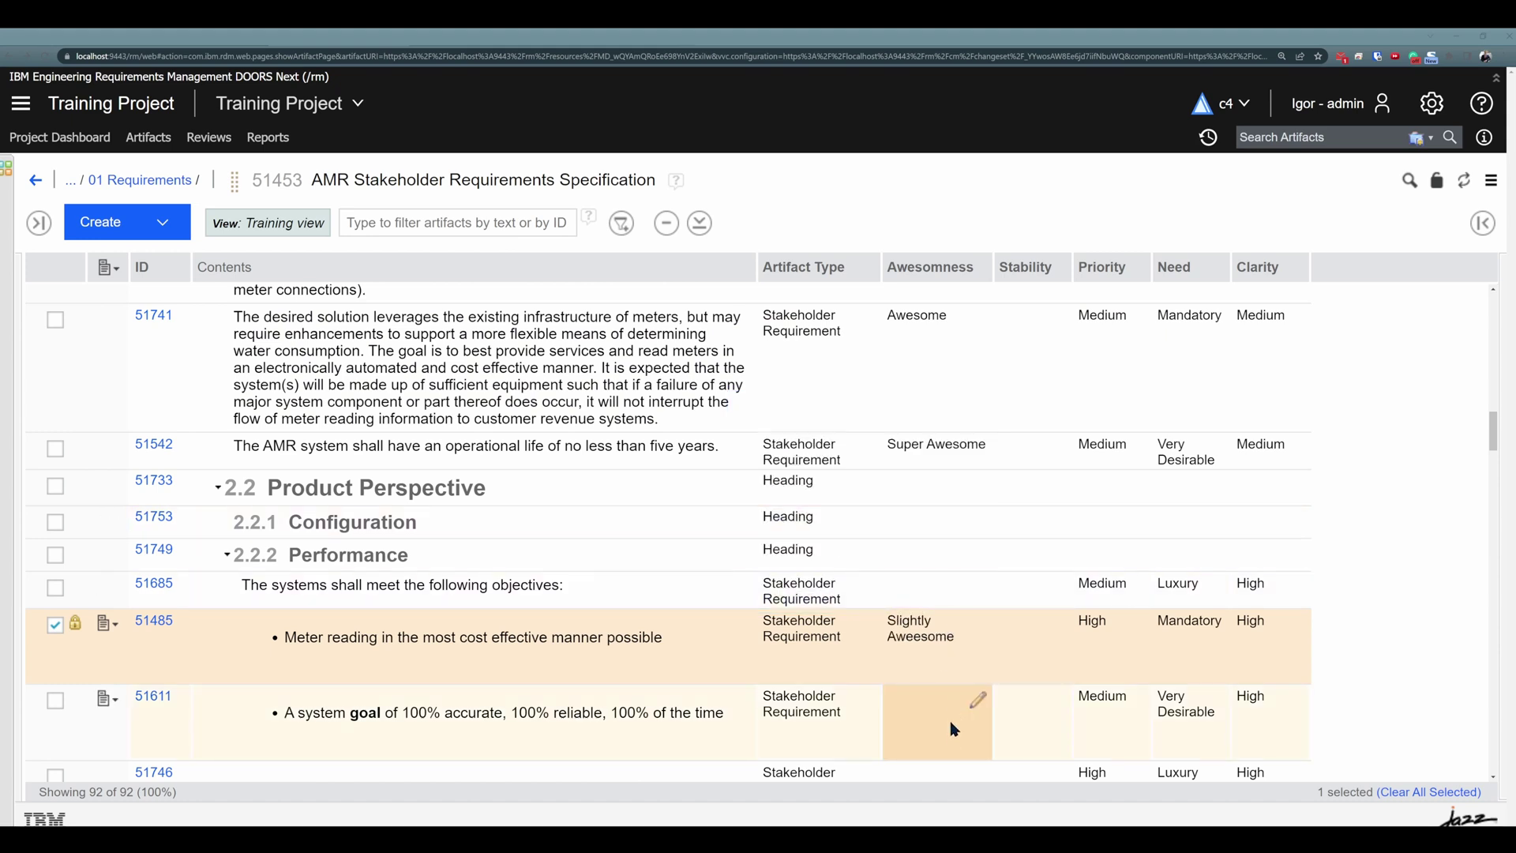